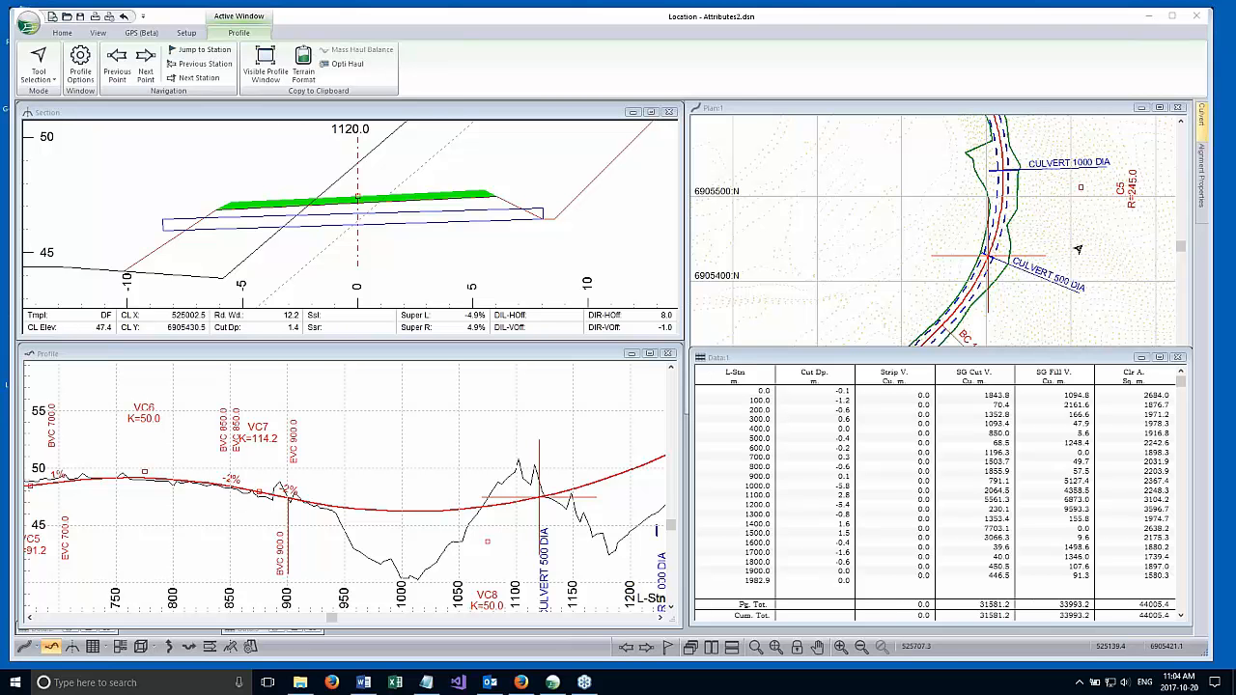
Shorten the plan window so it ends just above the data window.
click(893, 111)
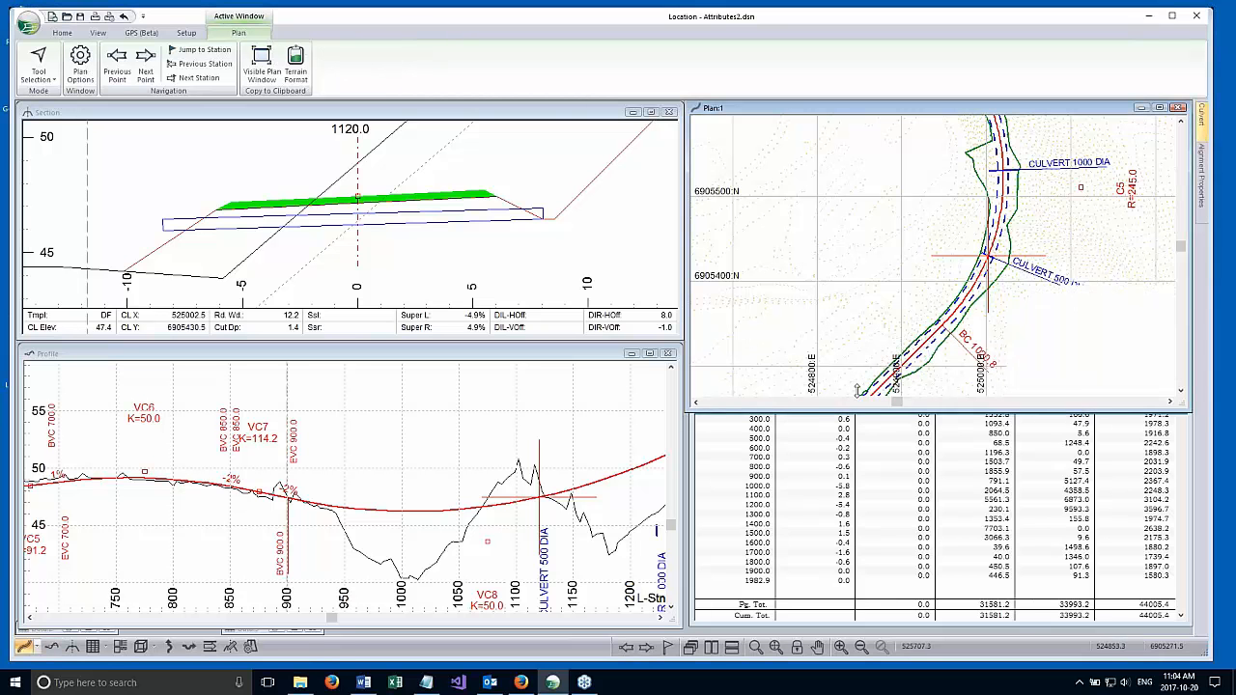
drag(856, 389, 881, 349)
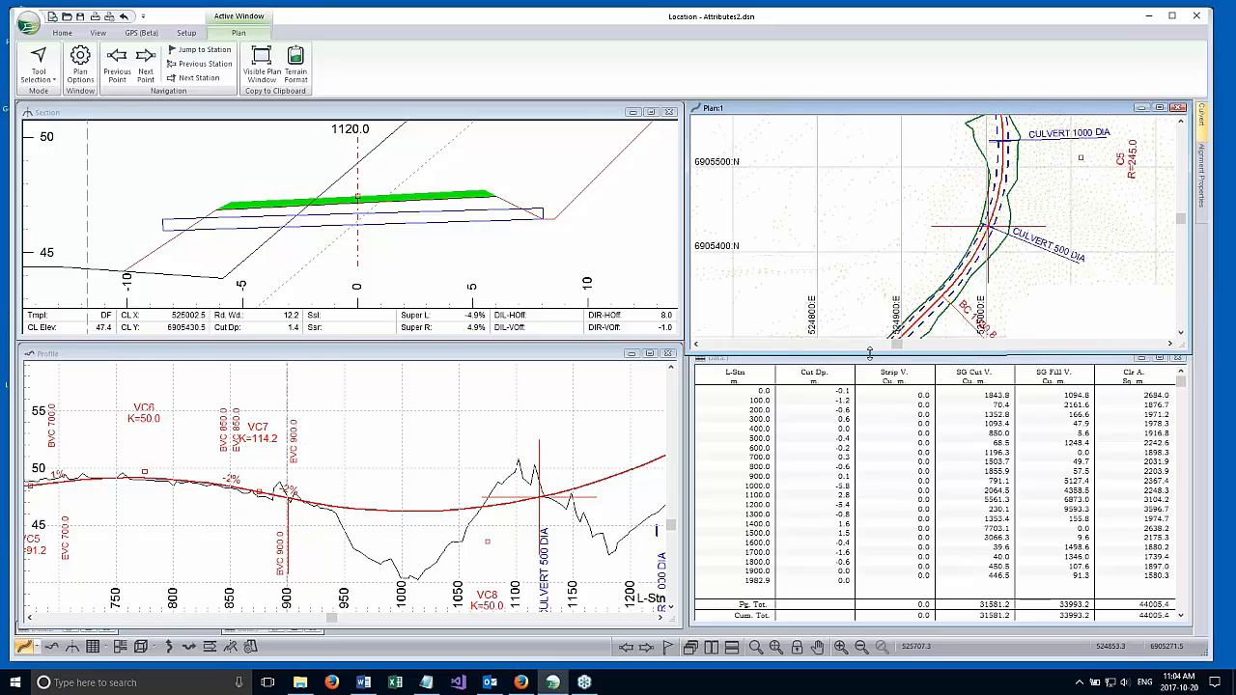
middle_drag(898, 258, 886, 192)
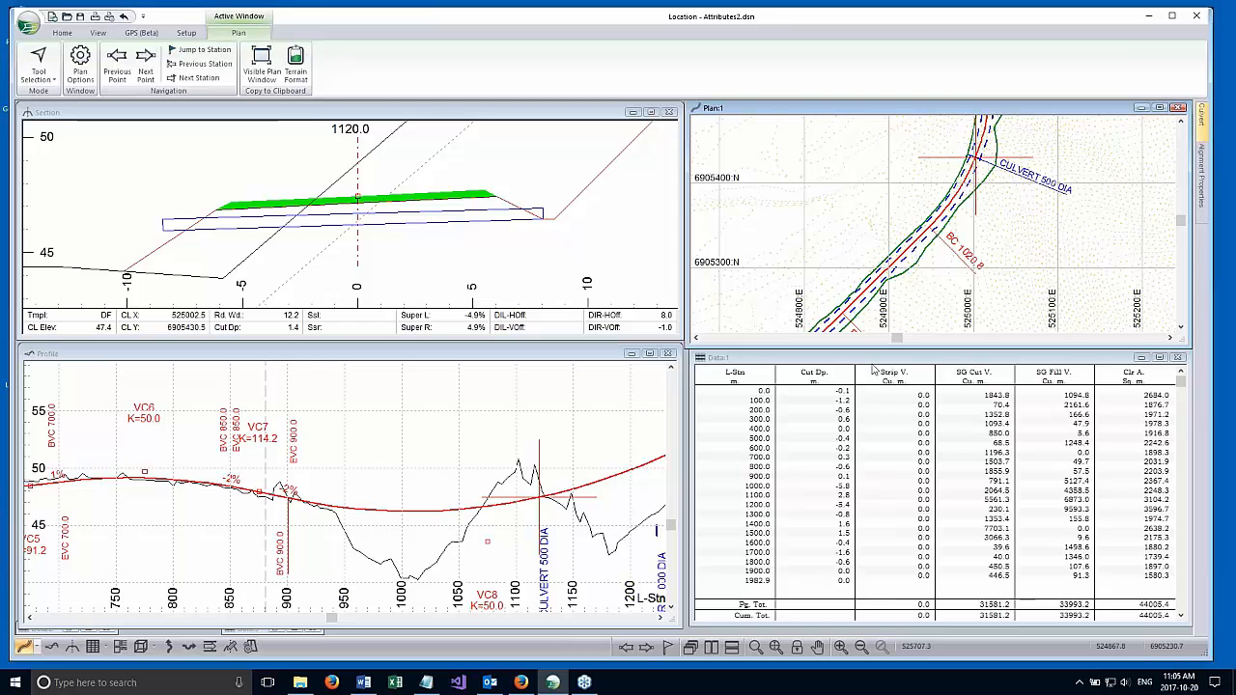
Move the data window to mid-workspace and review its available and selected column fields, cancelling without changes.
drag(859, 358, 480, 223)
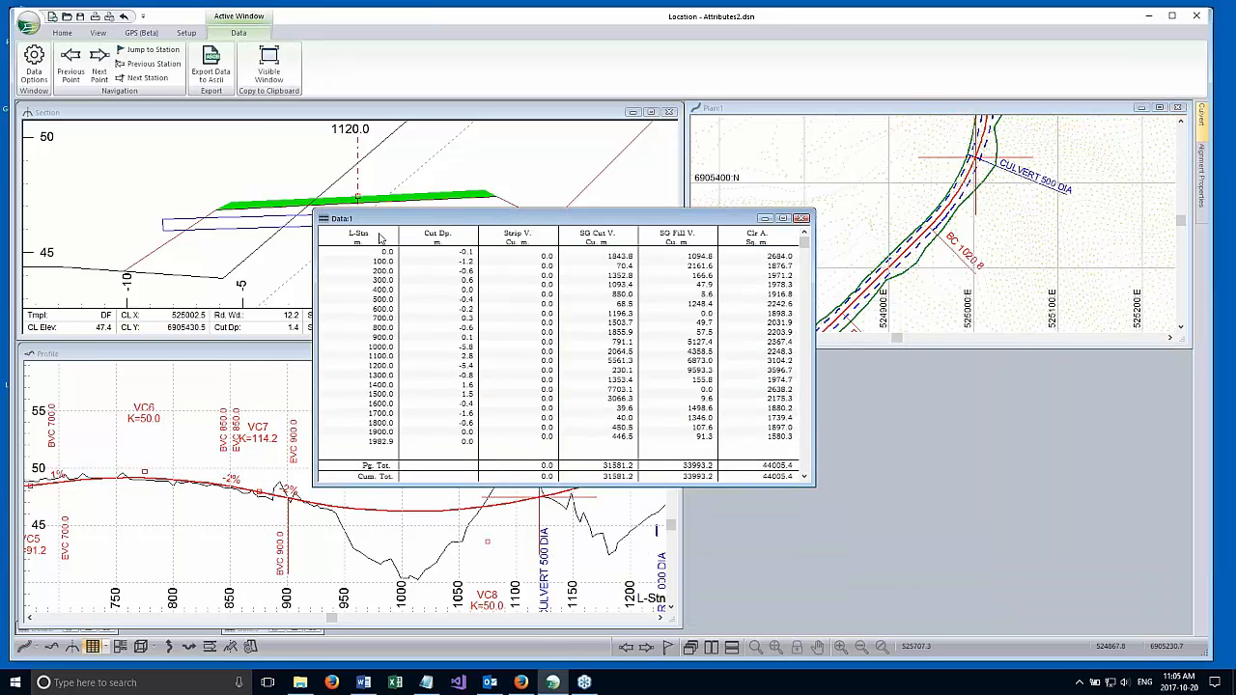
right_click(488, 265)
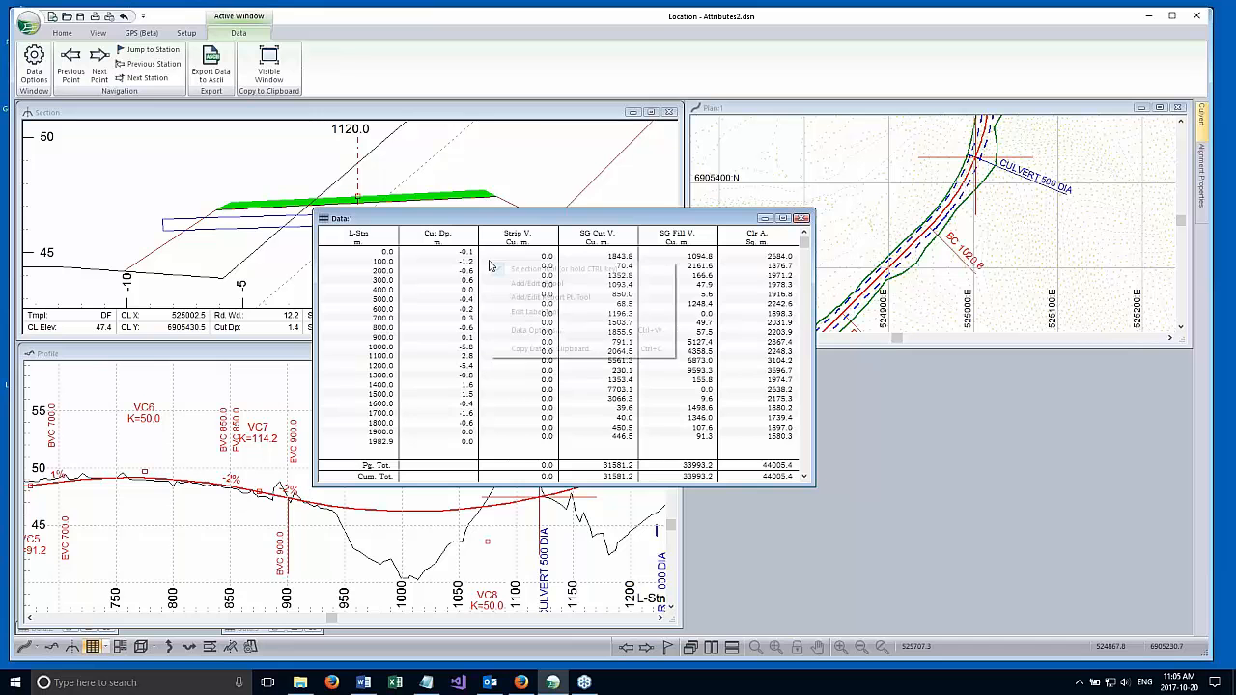
click(541, 329)
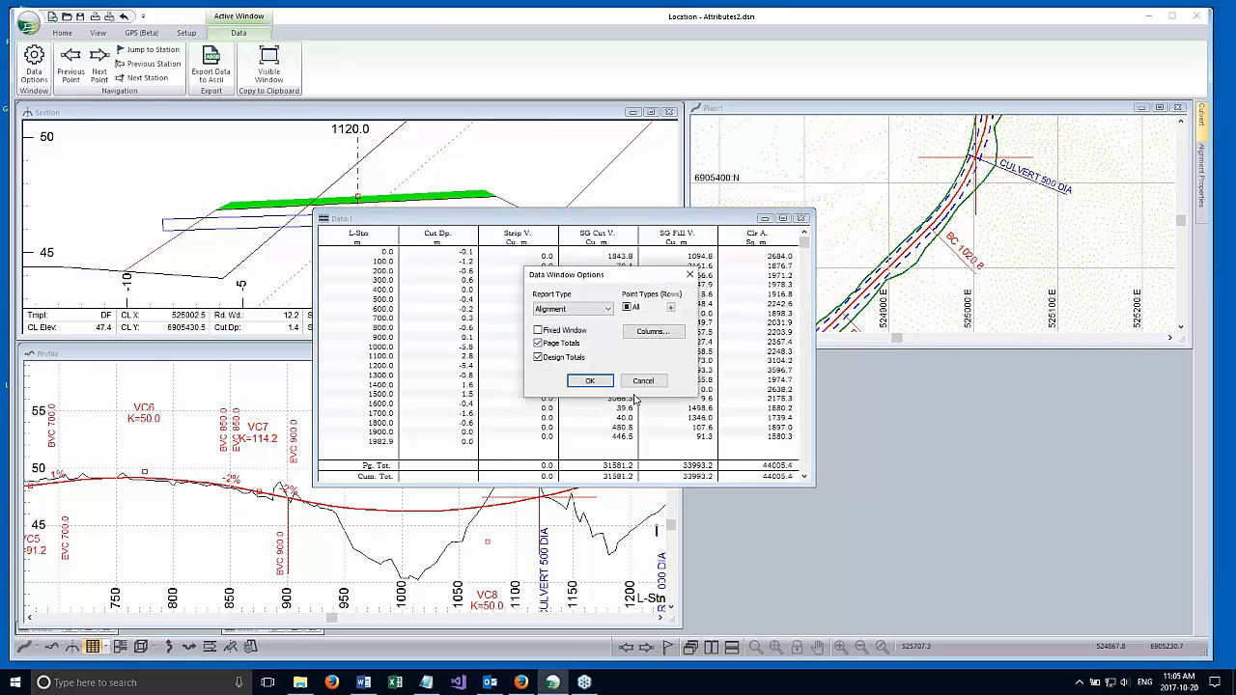
click(652, 331)
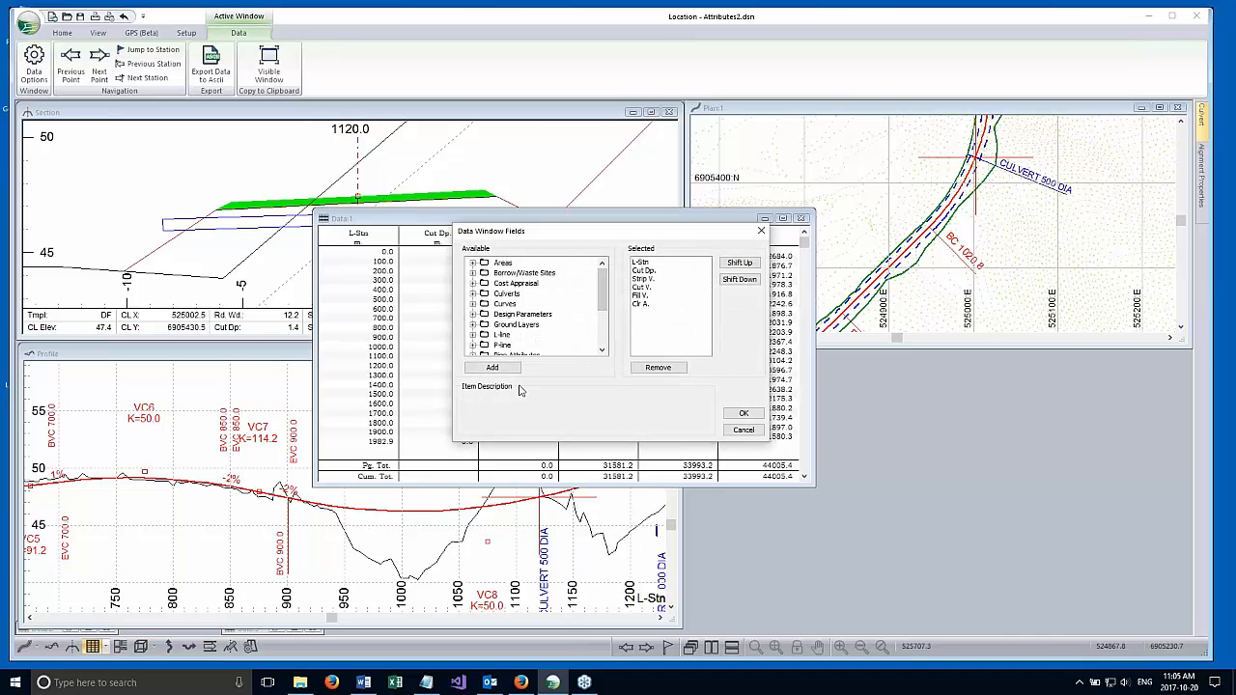
click(743, 430)
click(642, 380)
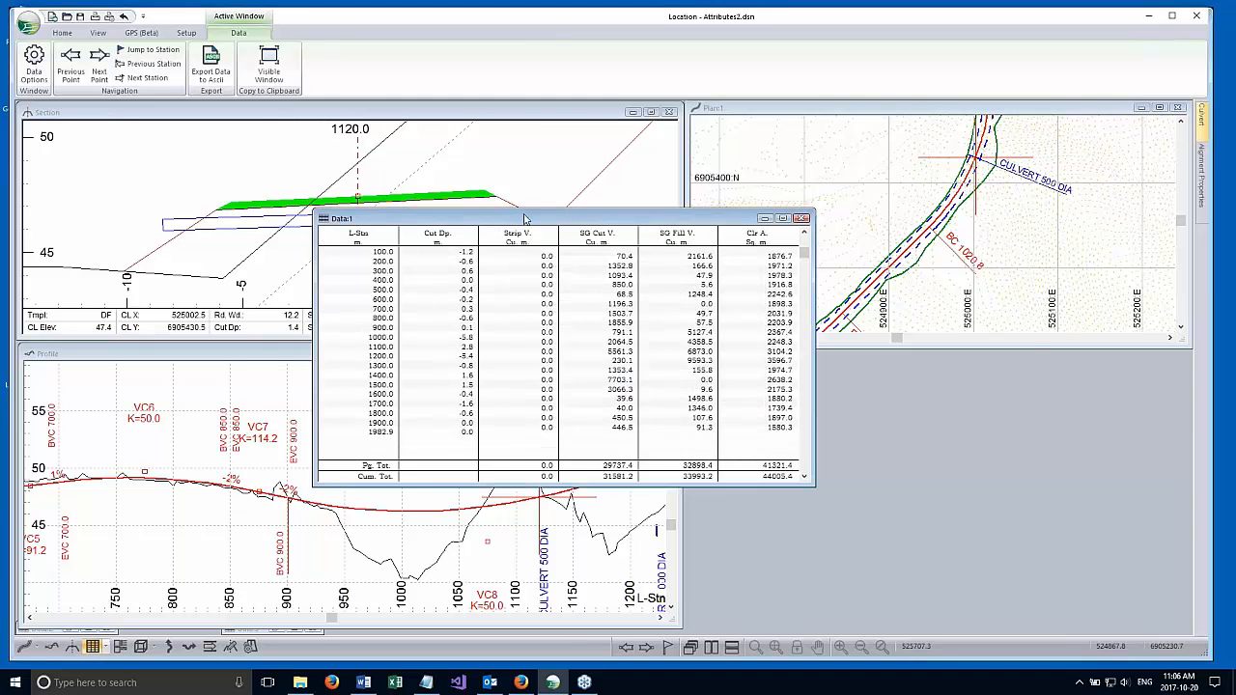
Place the data window back beneath the plan window and trim its width to clear the profile window.
drag(546, 220, 771, 337)
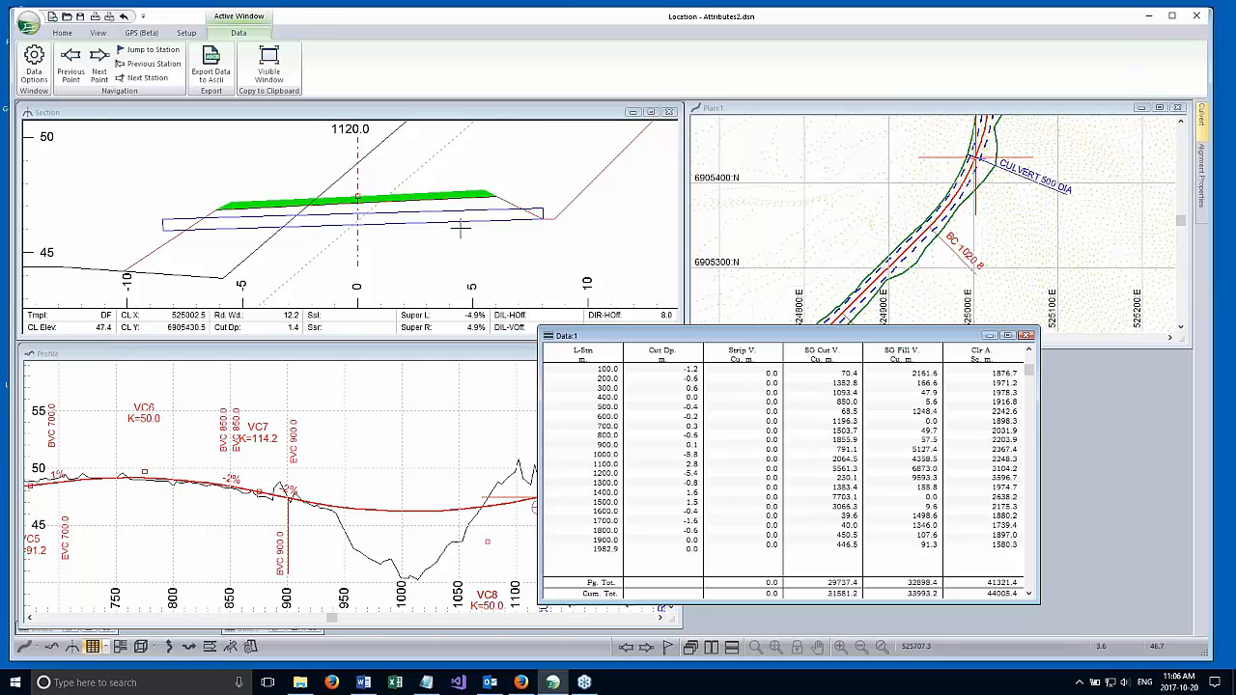
drag(711, 338, 844, 370)
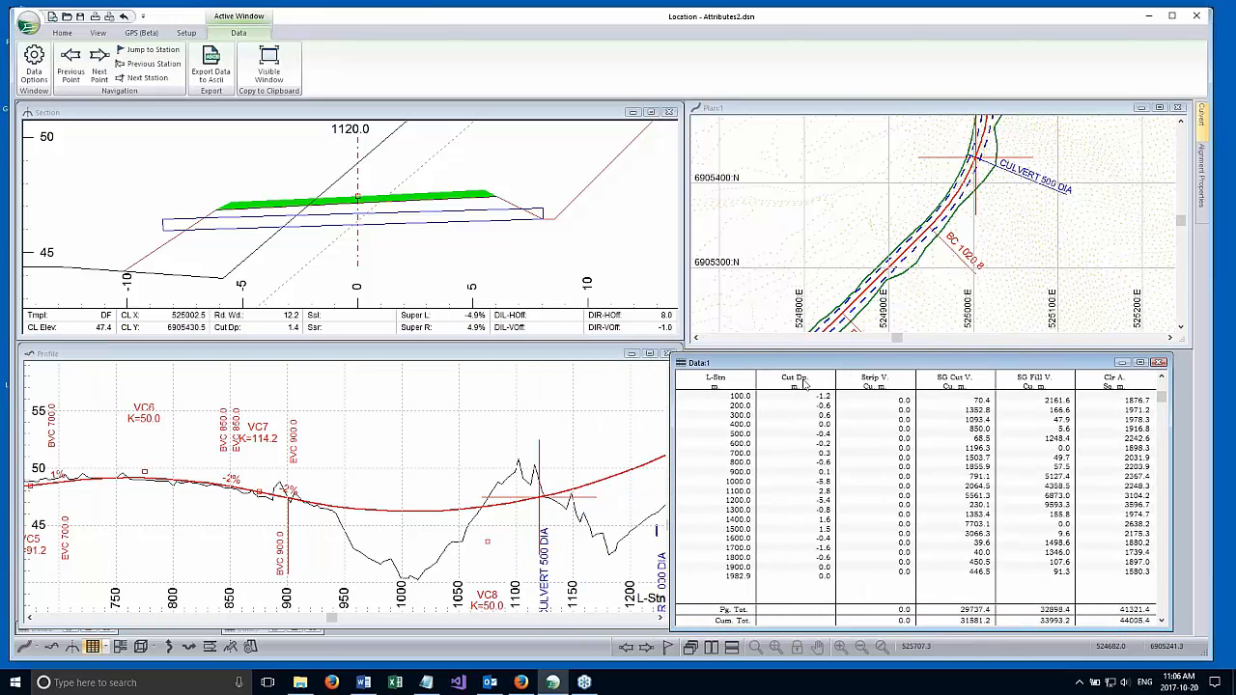
drag(672, 402, 692, 402)
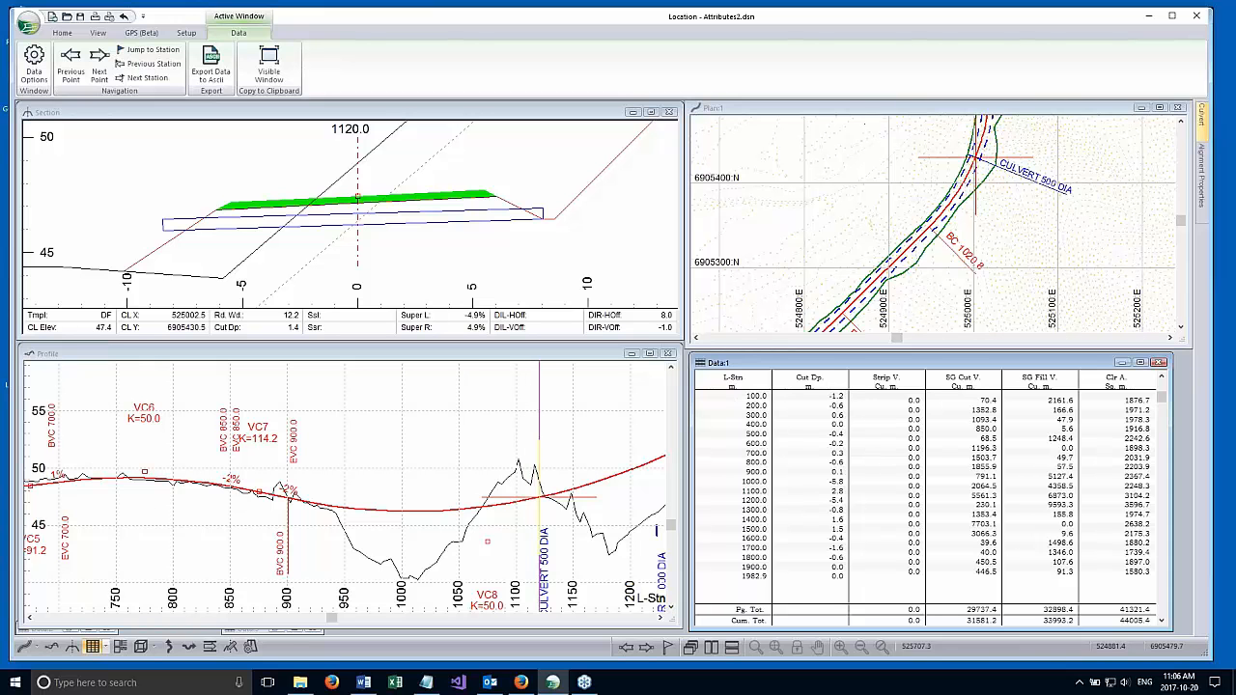
Enlarge the plan window over the section, profile and data windows to show more of the alignment.
click(861, 328)
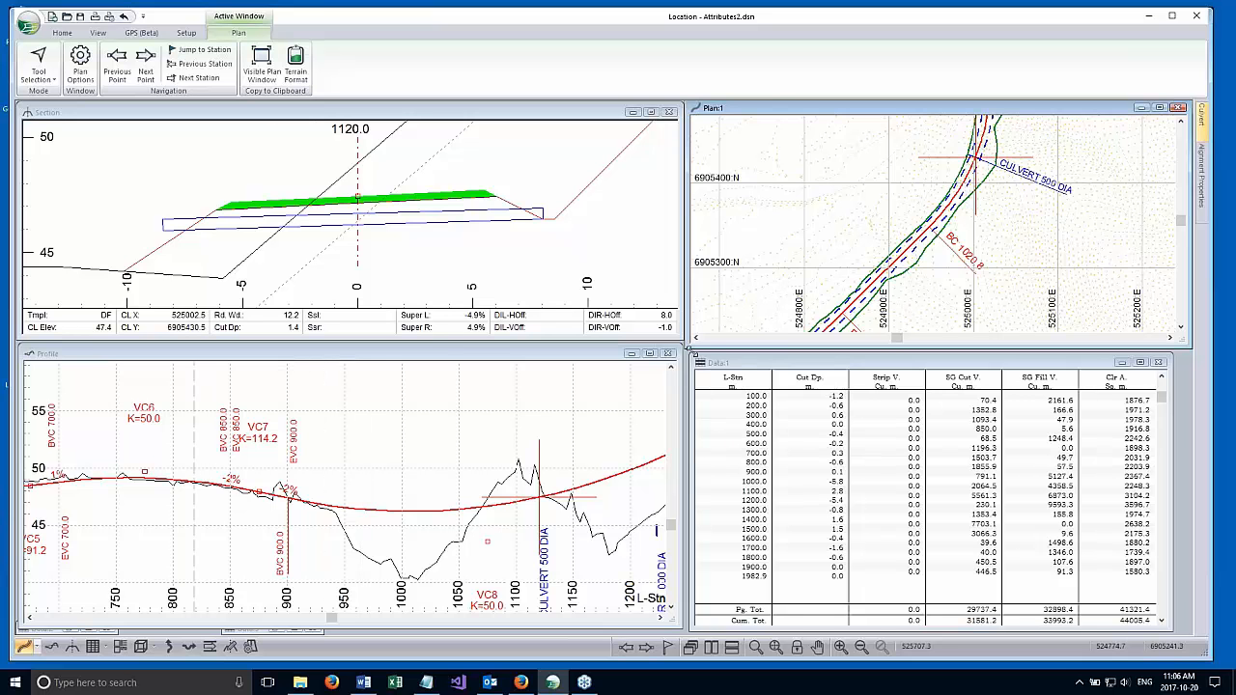
drag(682, 352, 309, 495)
middle_drag(698, 377, 768, 283)
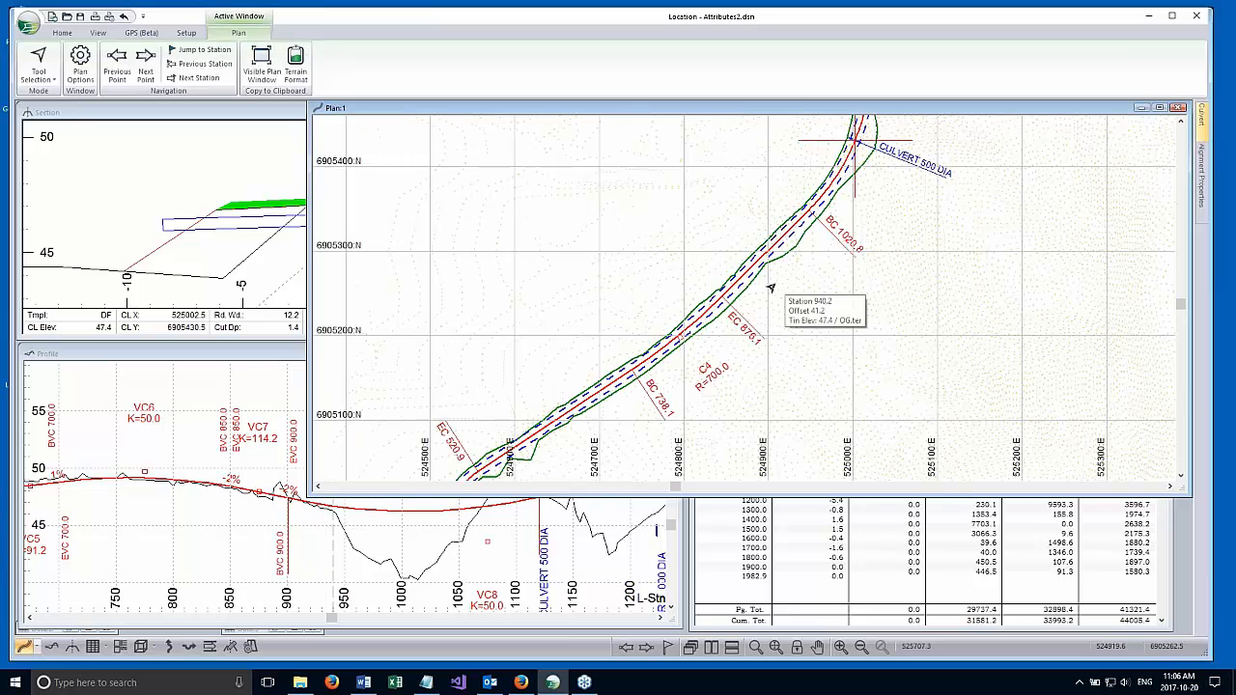
Turn on the display of Report Points in the plan window options.
scroll(725, 219, down, 1)
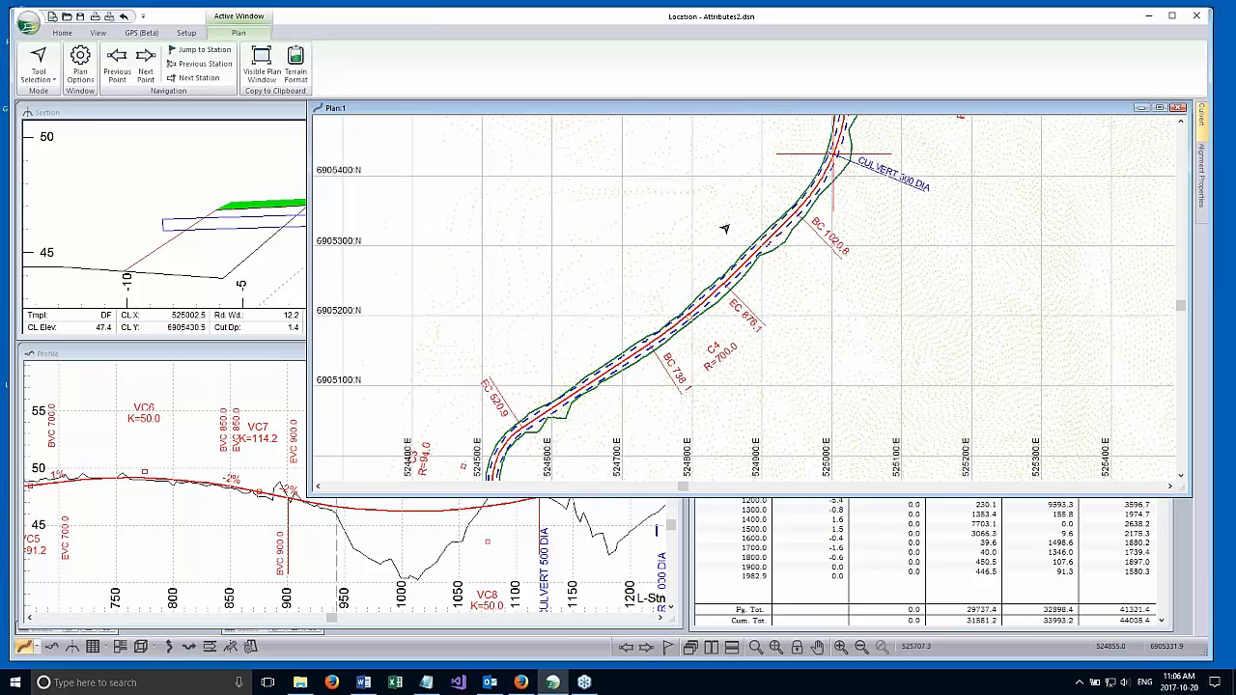
right_click(647, 221)
click(699, 318)
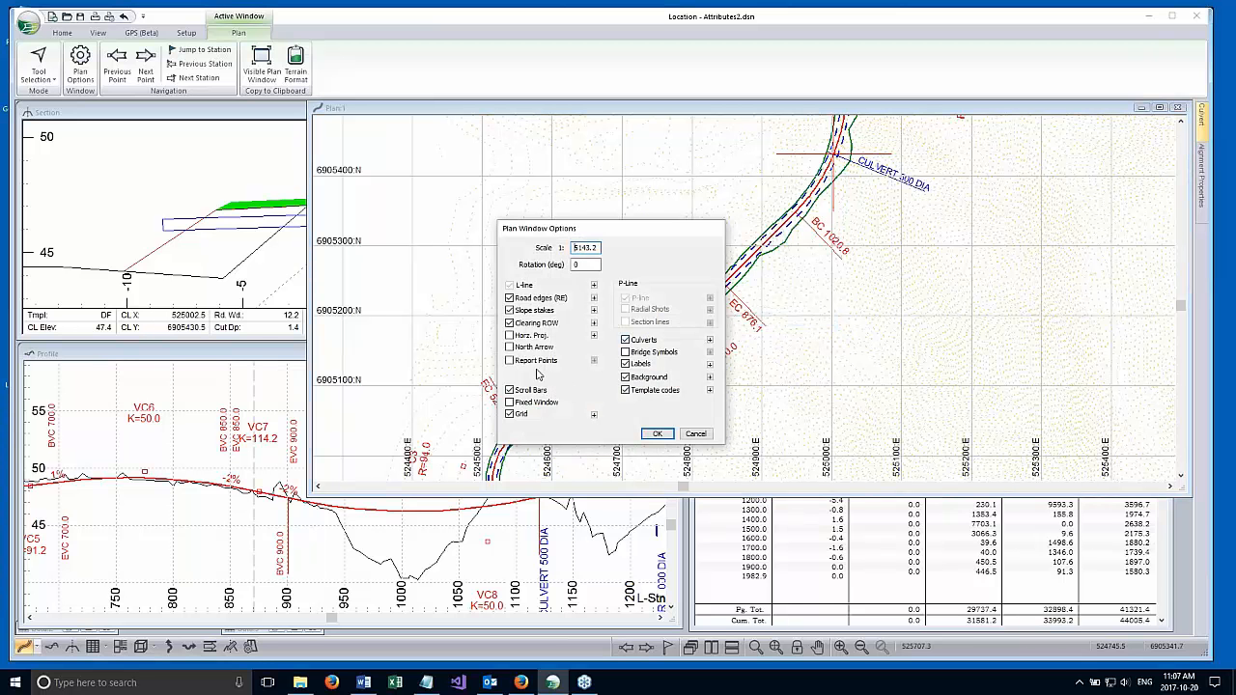
click(652, 434)
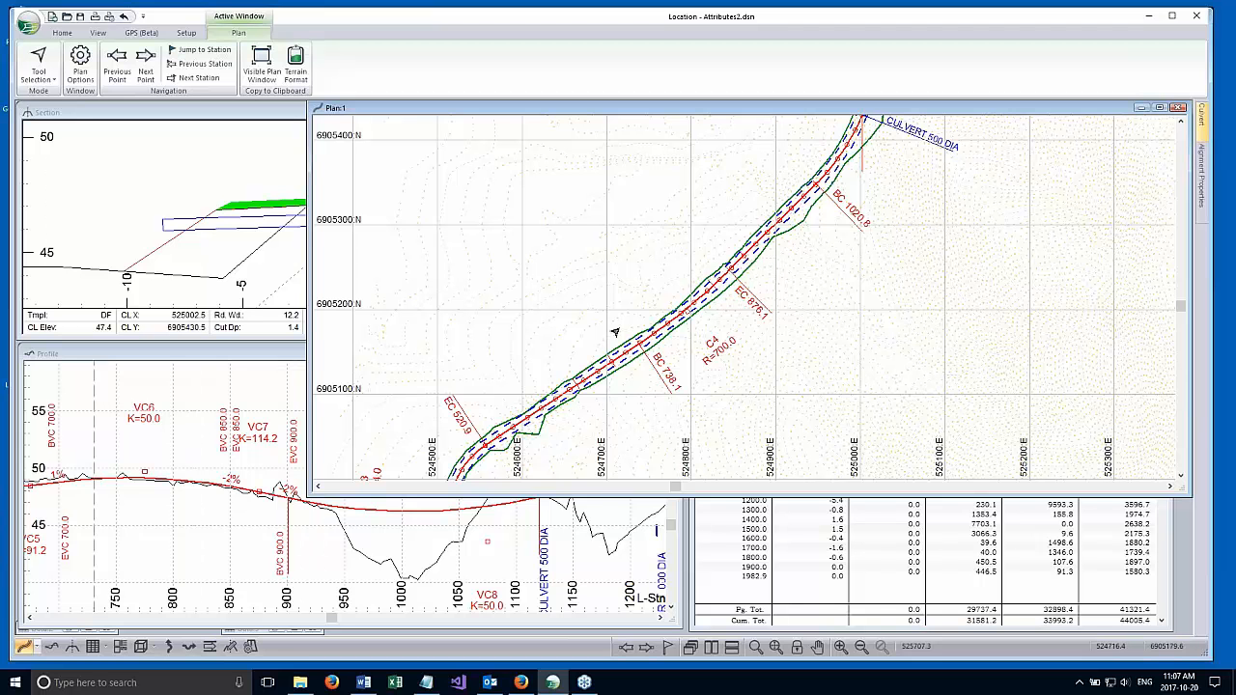
Review the report point types and symbols in the plan window options, then cancel.
right_click(628, 272)
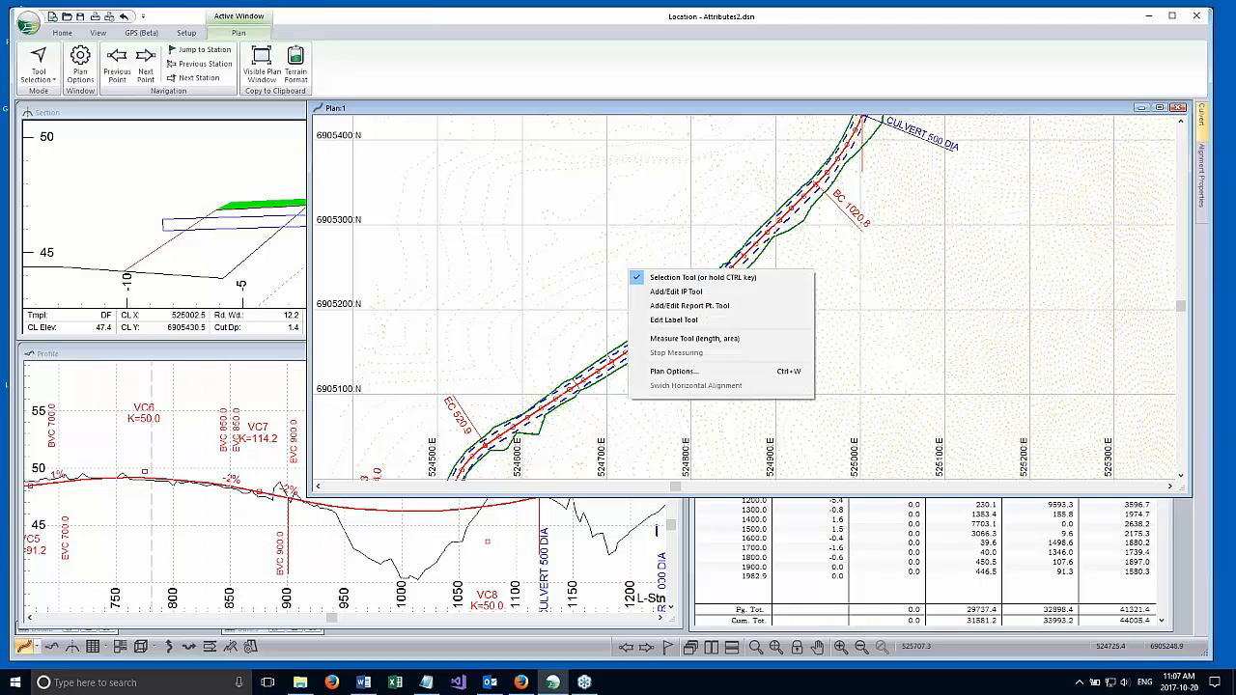
click(671, 373)
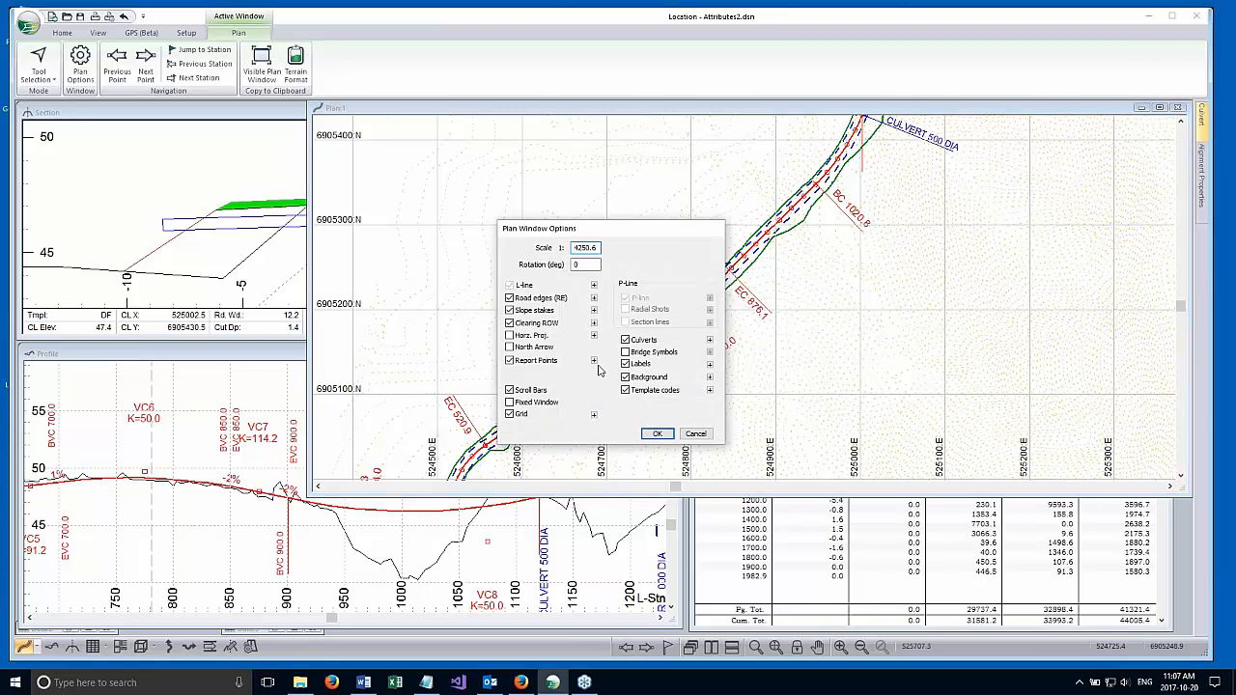
click(593, 361)
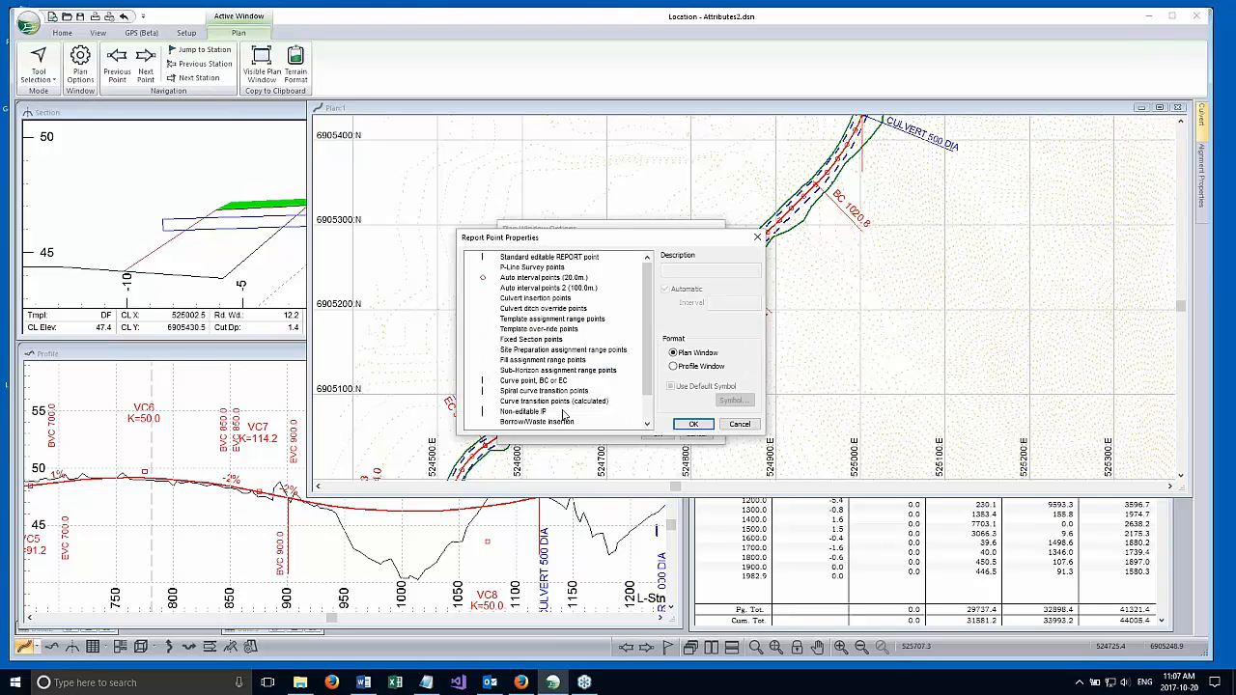
click(739, 424)
click(695, 434)
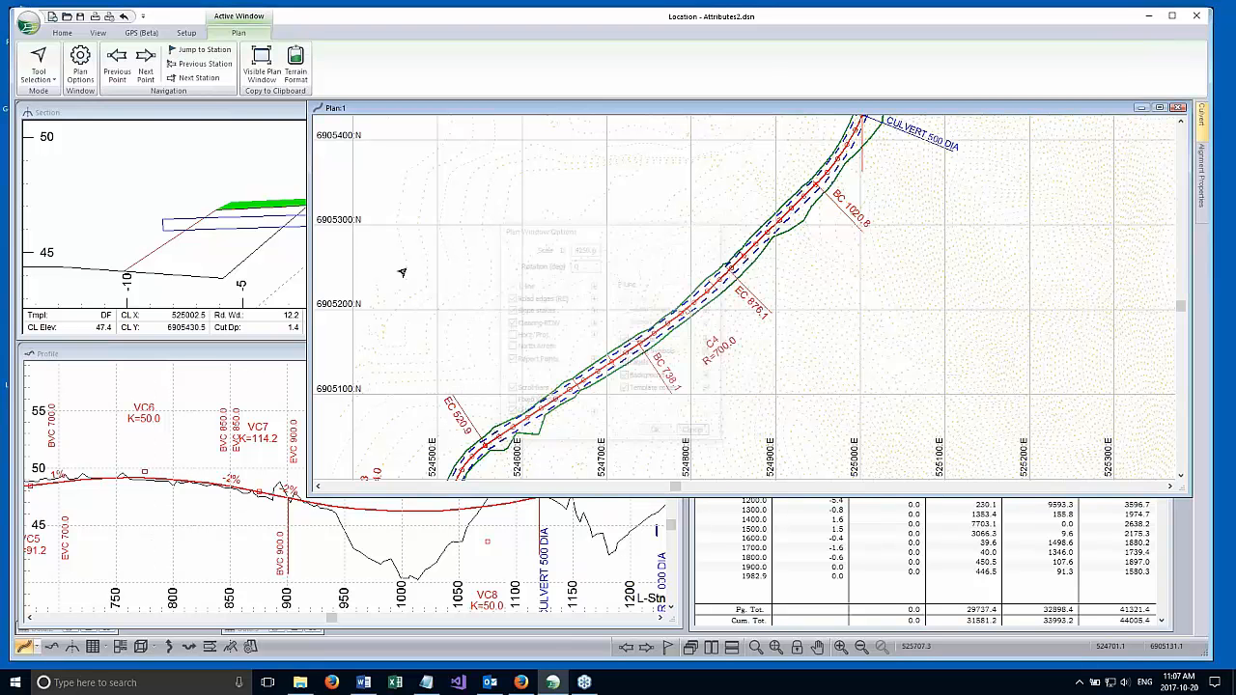
Inspect the P-Line survey, template over-ride and 20 m auto interval report point properties in Location Setup's alignment settings, then cancel.
click(187, 32)
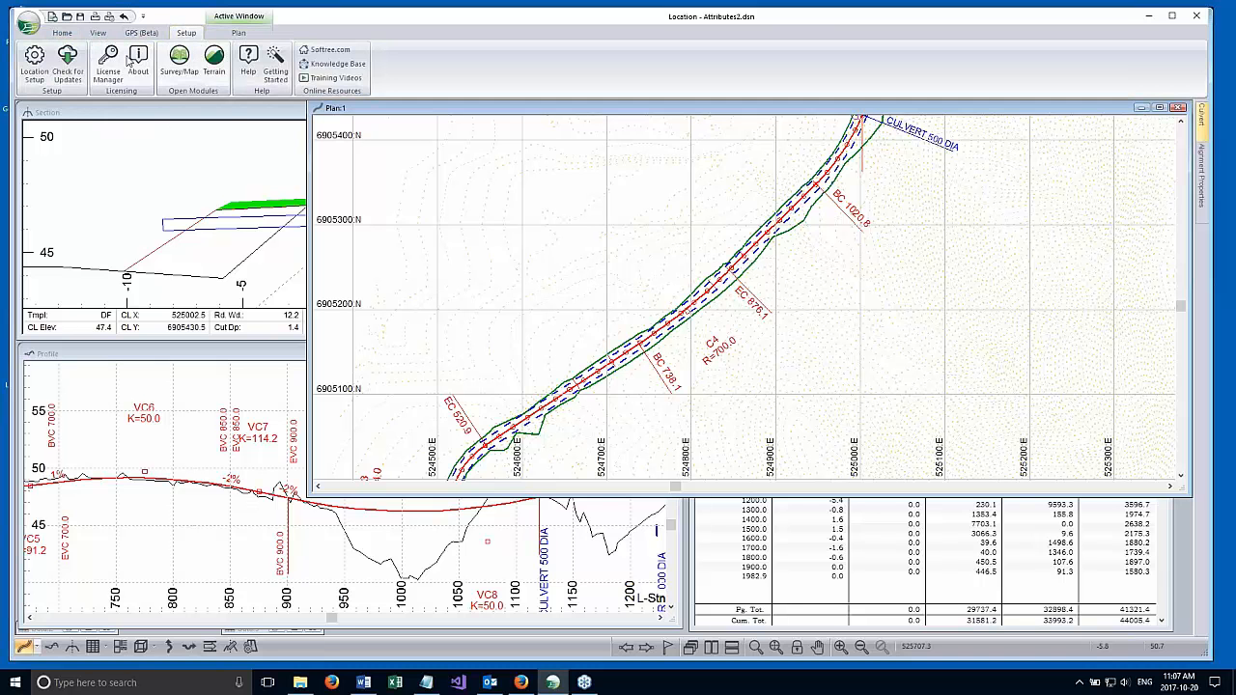
click(34, 65)
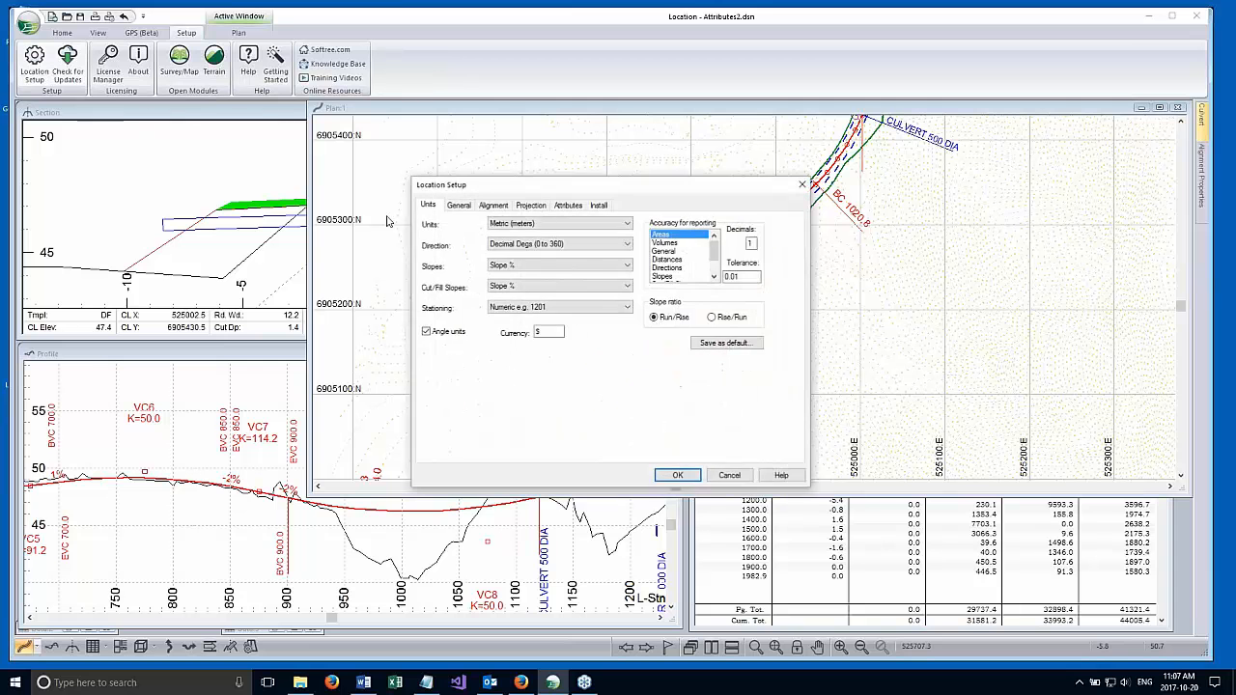
click(492, 206)
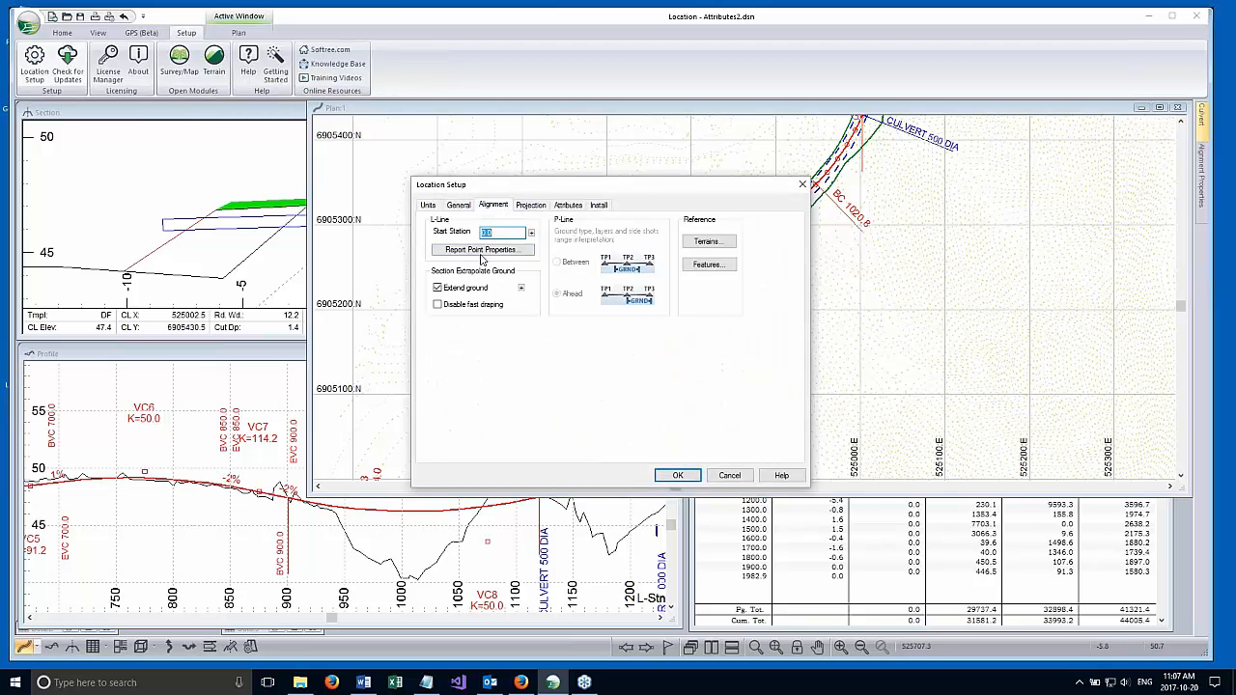
click(506, 251)
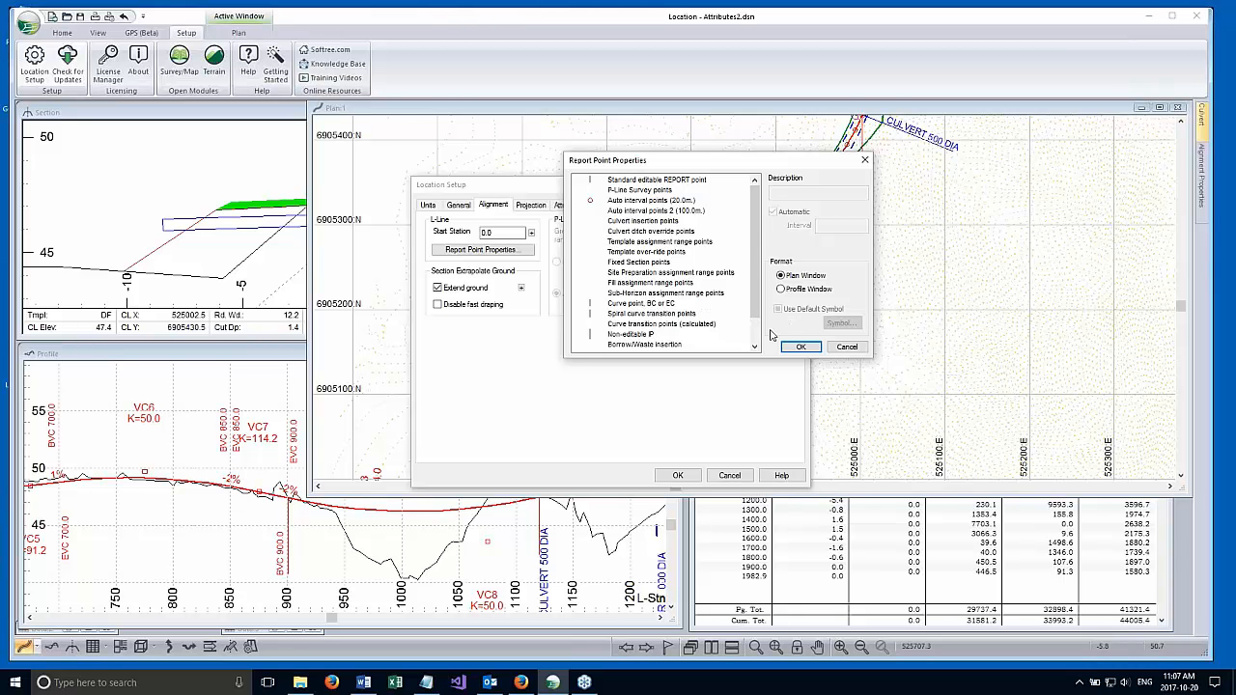
click(612, 192)
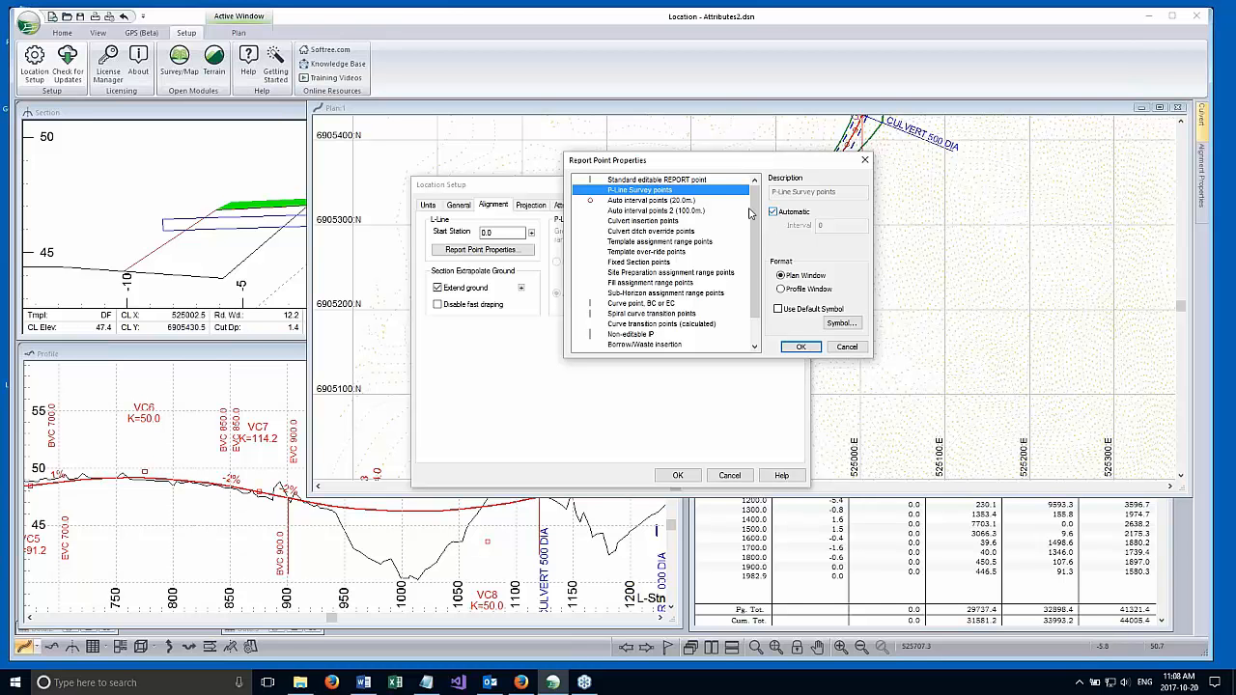
click(637, 252)
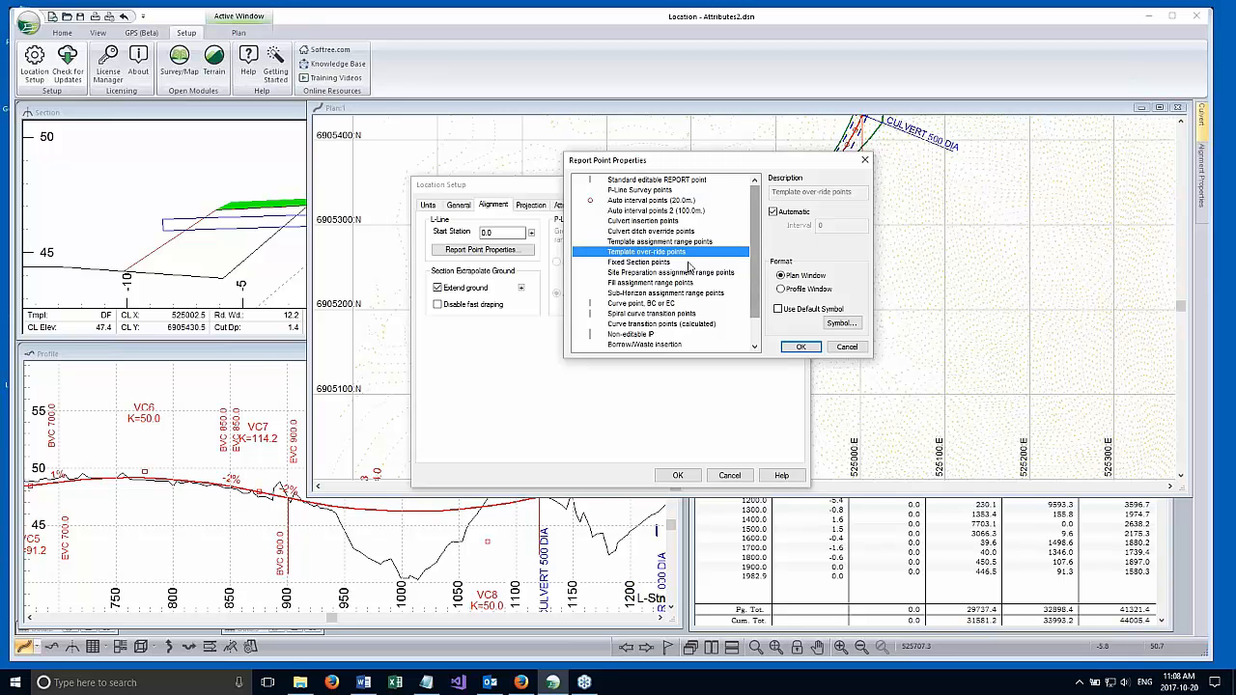
click(637, 200)
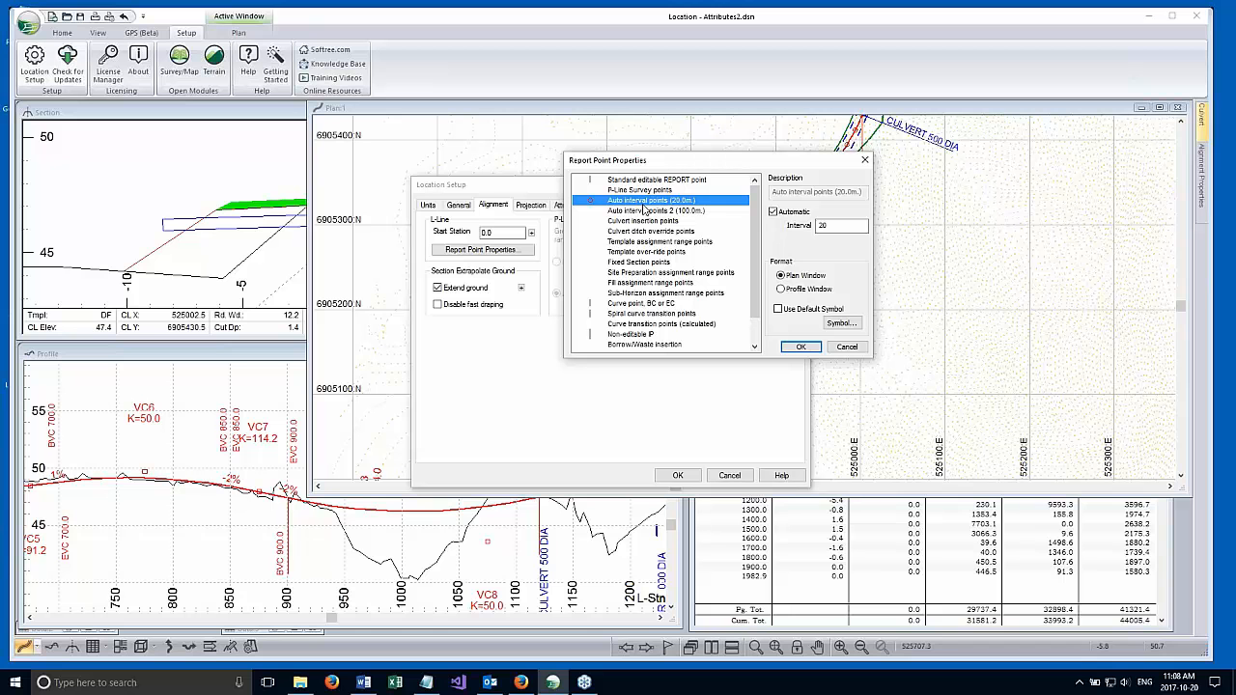
drag(839, 227, 790, 234)
click(849, 346)
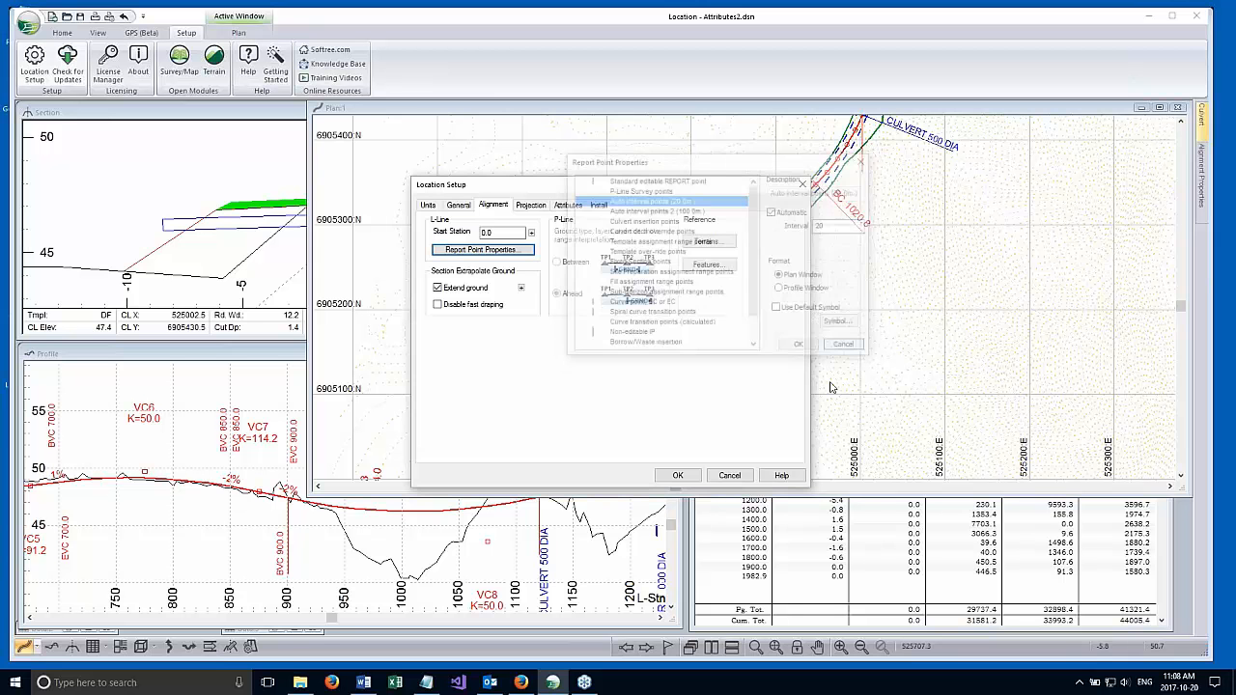
click(728, 475)
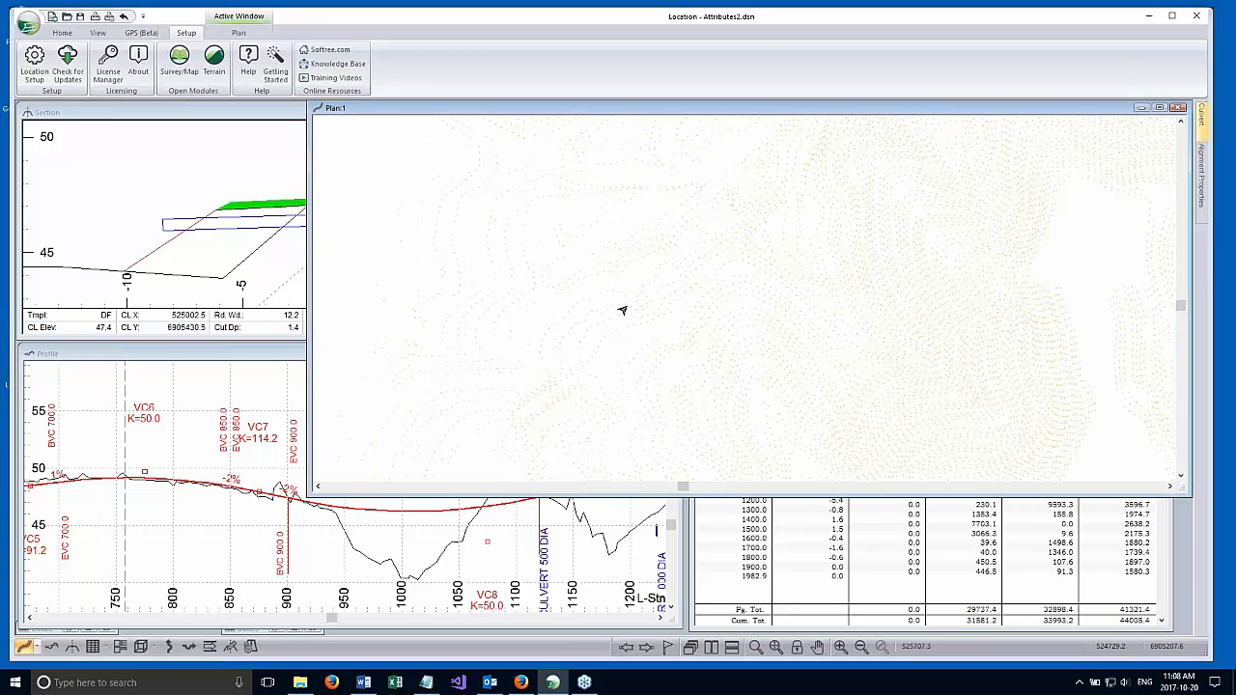
Narrow the plan window to uncover the section and profile windows, and move the data window to mid-workspace.
mouse_move(307, 222)
mouse_down()
mouse_move(496, 215)
mouse_move(693, 229)
mouse_up()
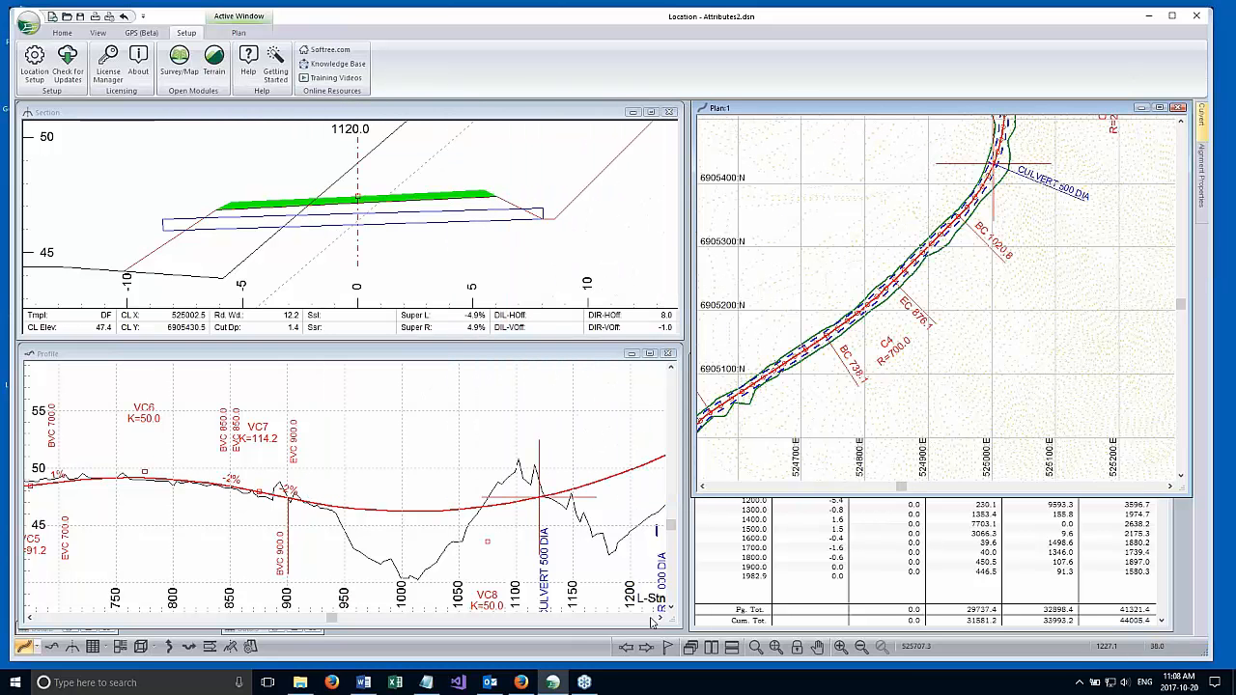
click(726, 581)
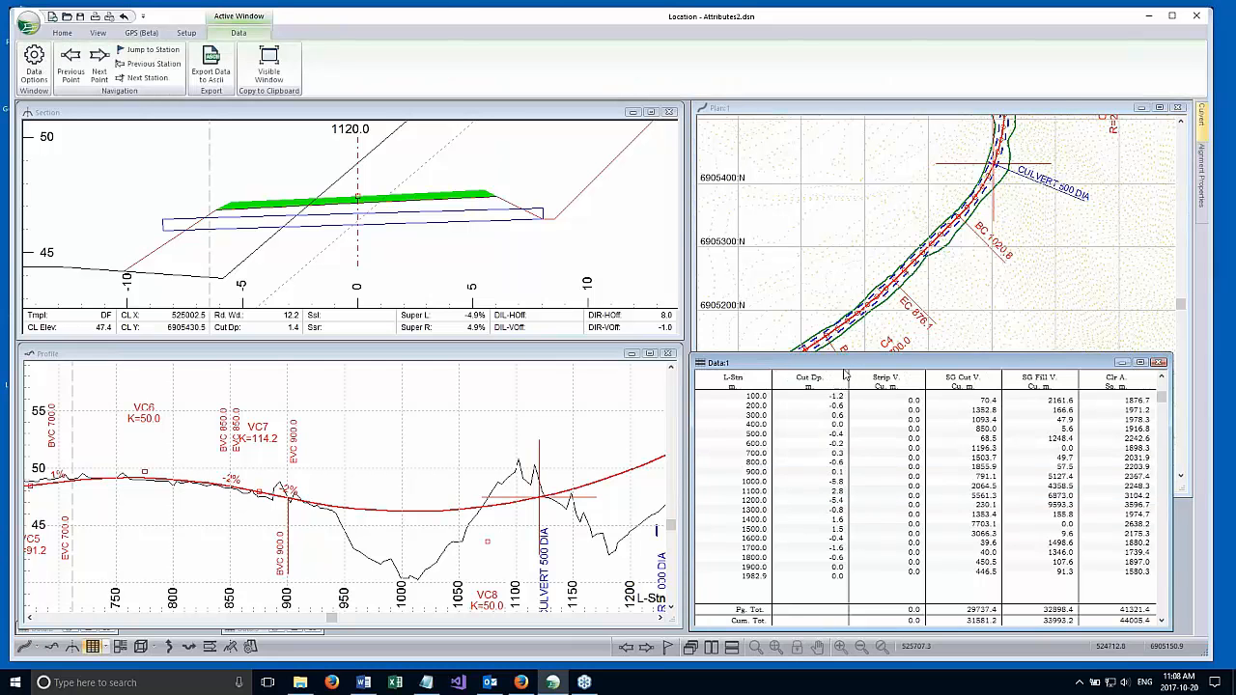
drag(844, 364, 581, 269)
Set the data window options to list All point types as rows, and check the rows around station 1120.
right_click(587, 341)
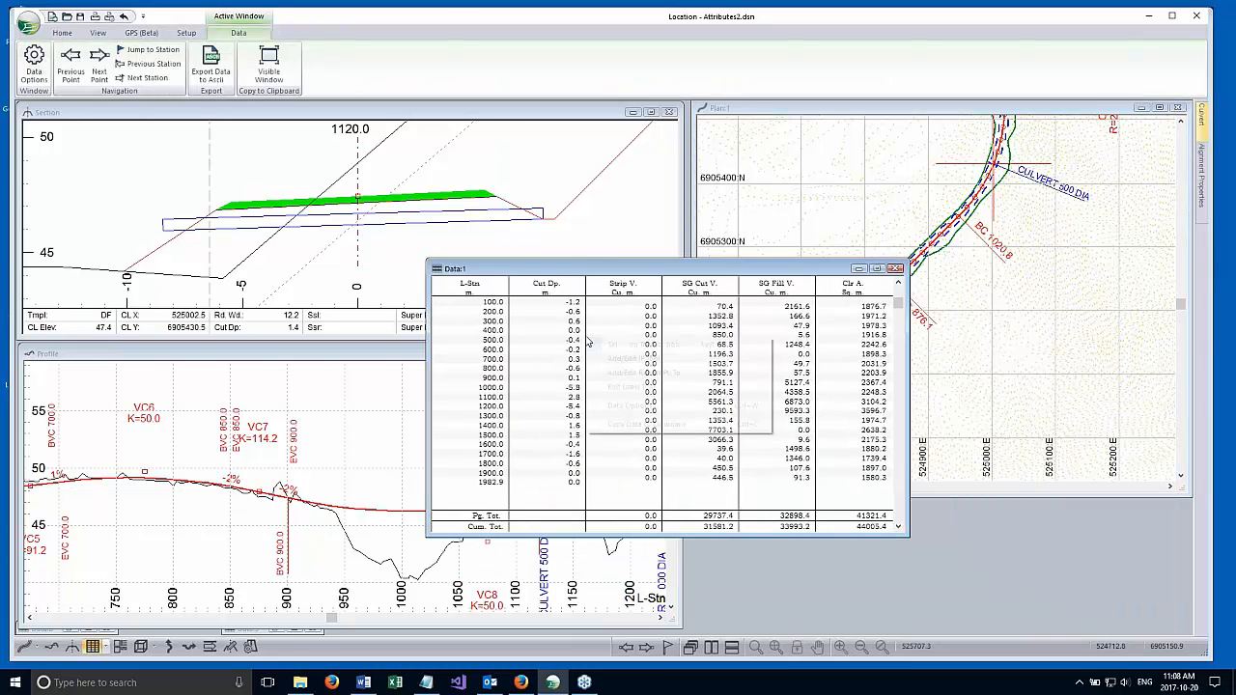
click(626, 405)
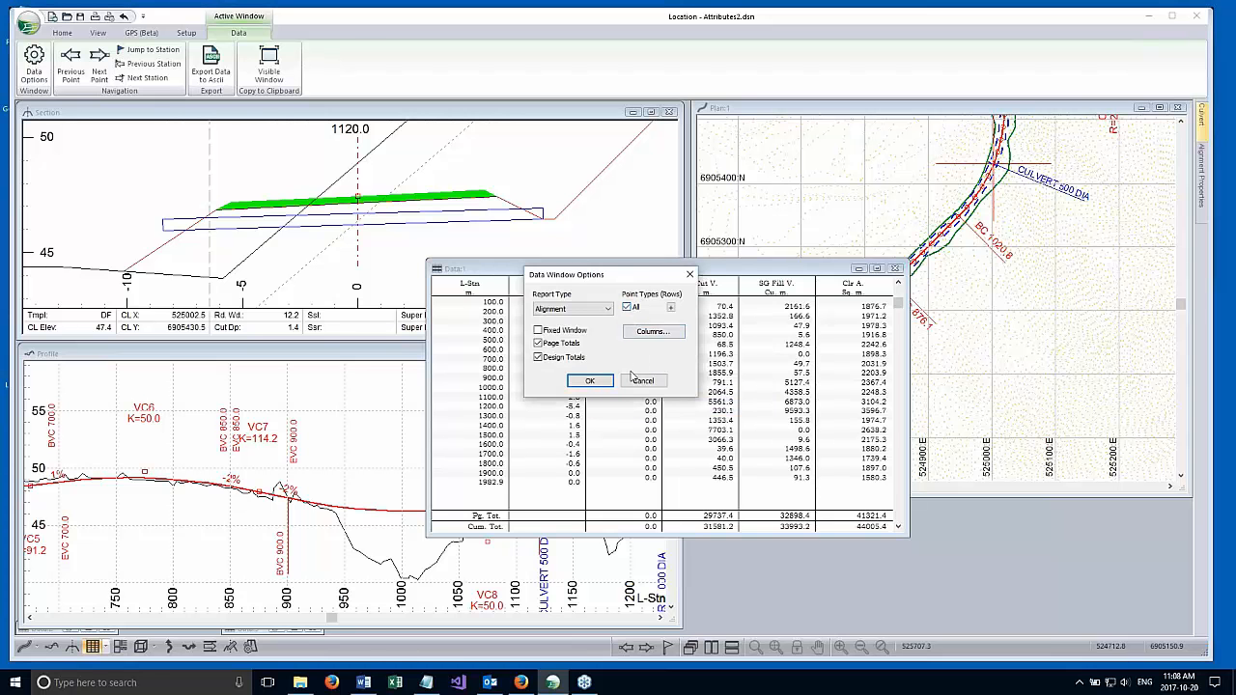
click(640, 380)
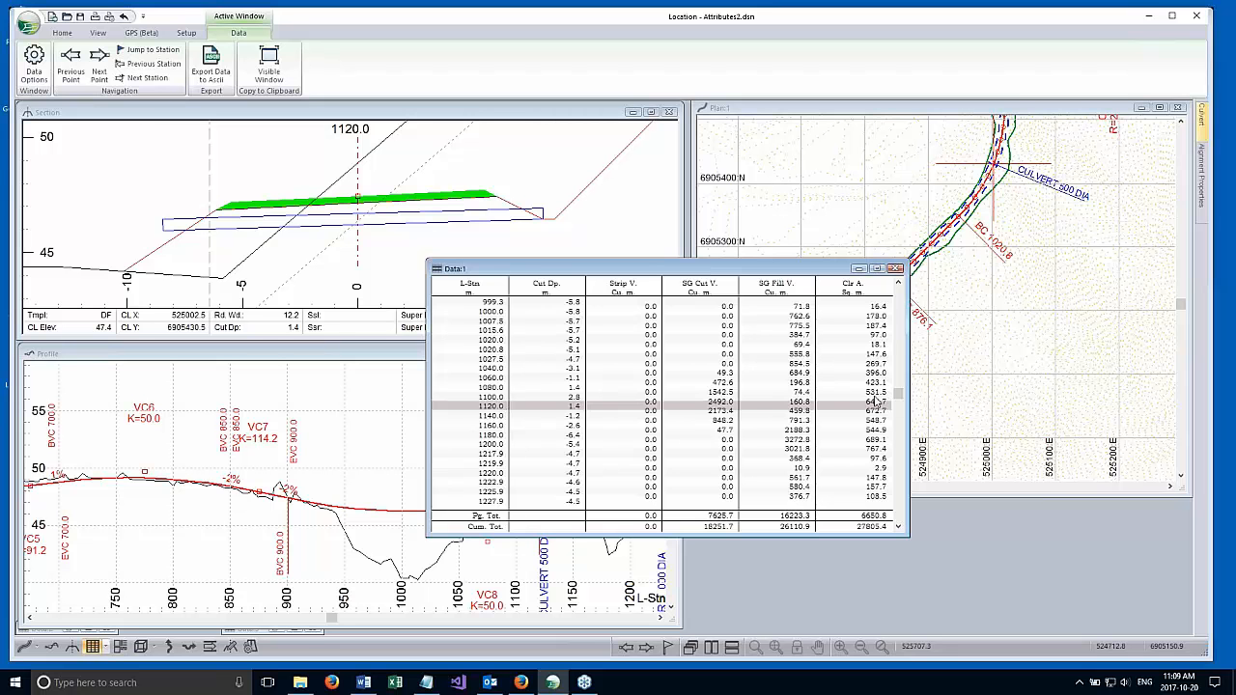
mouse_move(897, 395)
mouse_down()
mouse_move(900, 327)
mouse_move(899, 386)
mouse_up()
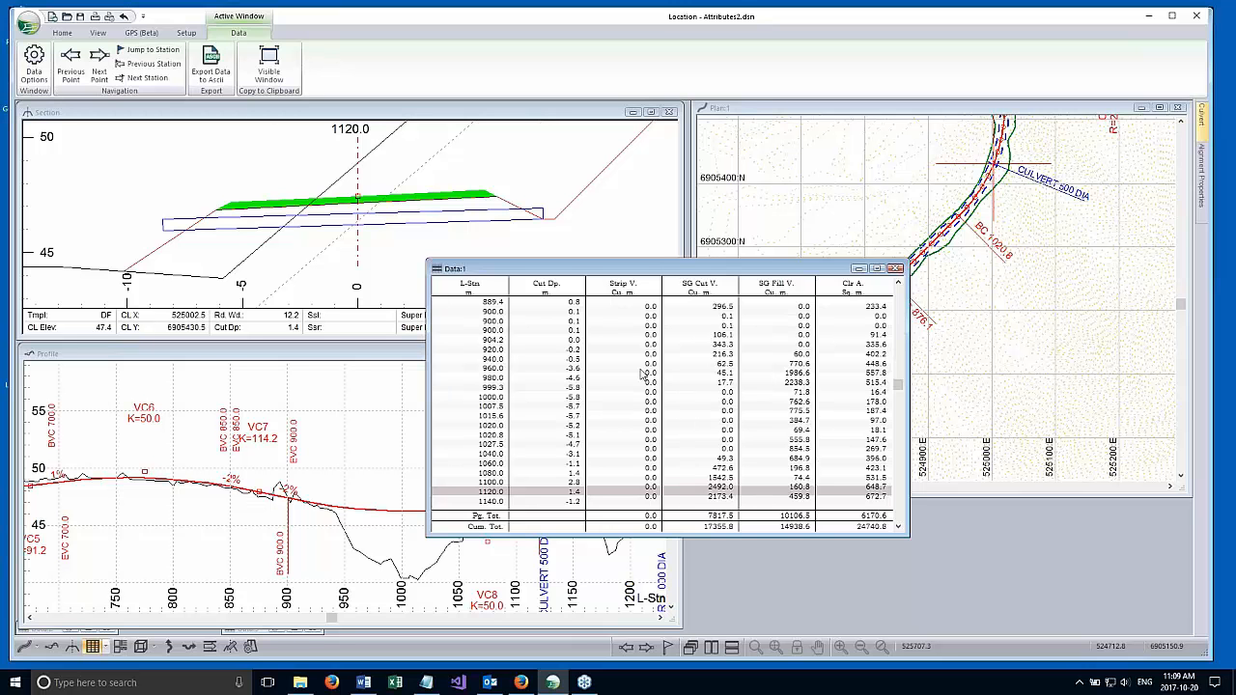
Limit the data window's row point types to Auto interval points 2 (100.0m.), excluding the 20 m auto interval points.
right_click(715, 352)
click(758, 421)
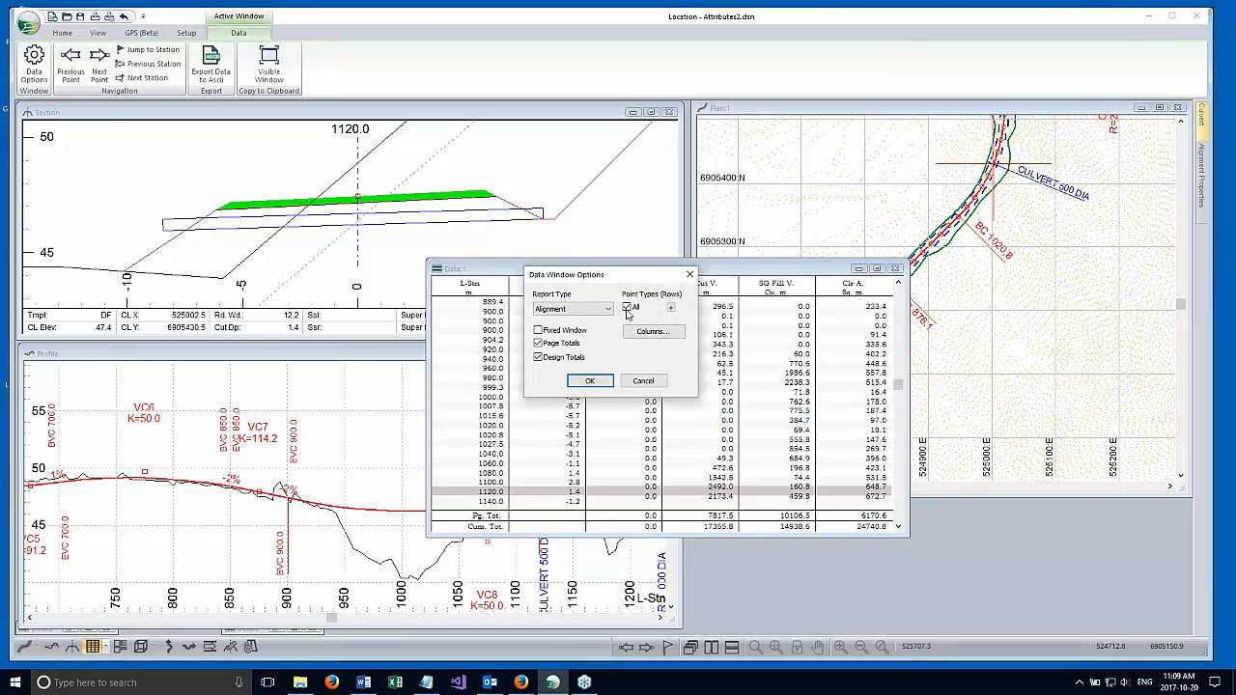
click(670, 307)
click(574, 361)
click(573, 363)
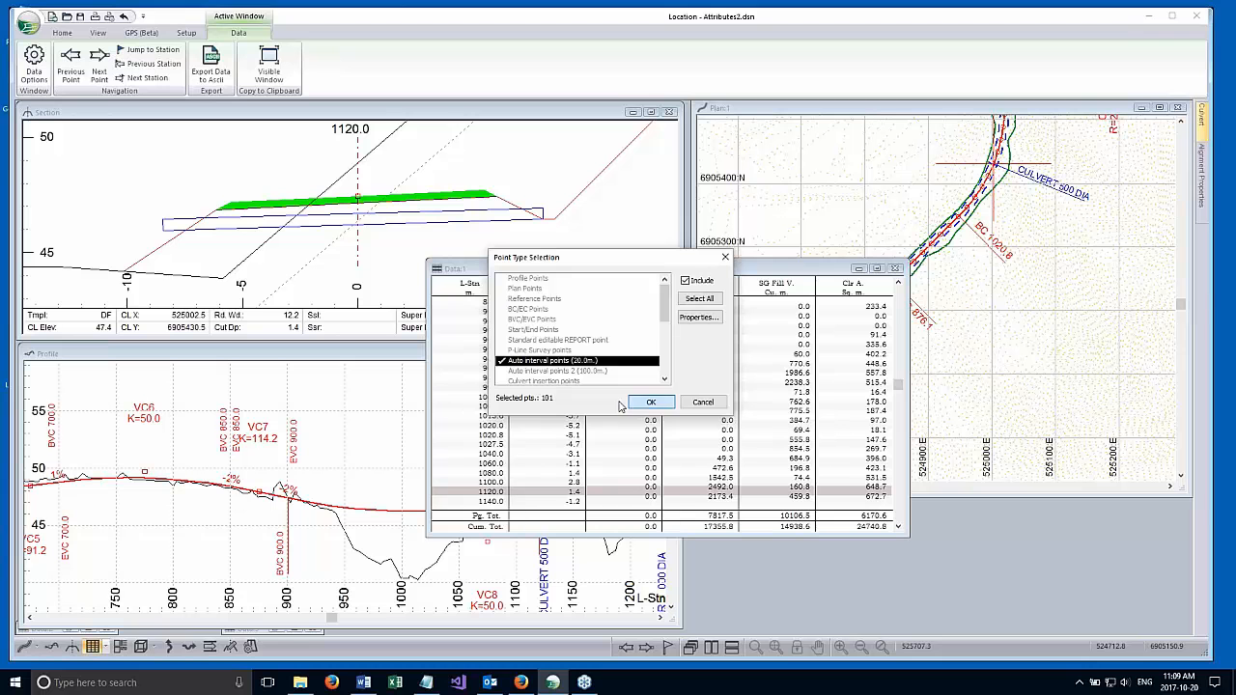
click(556, 372)
click(573, 361)
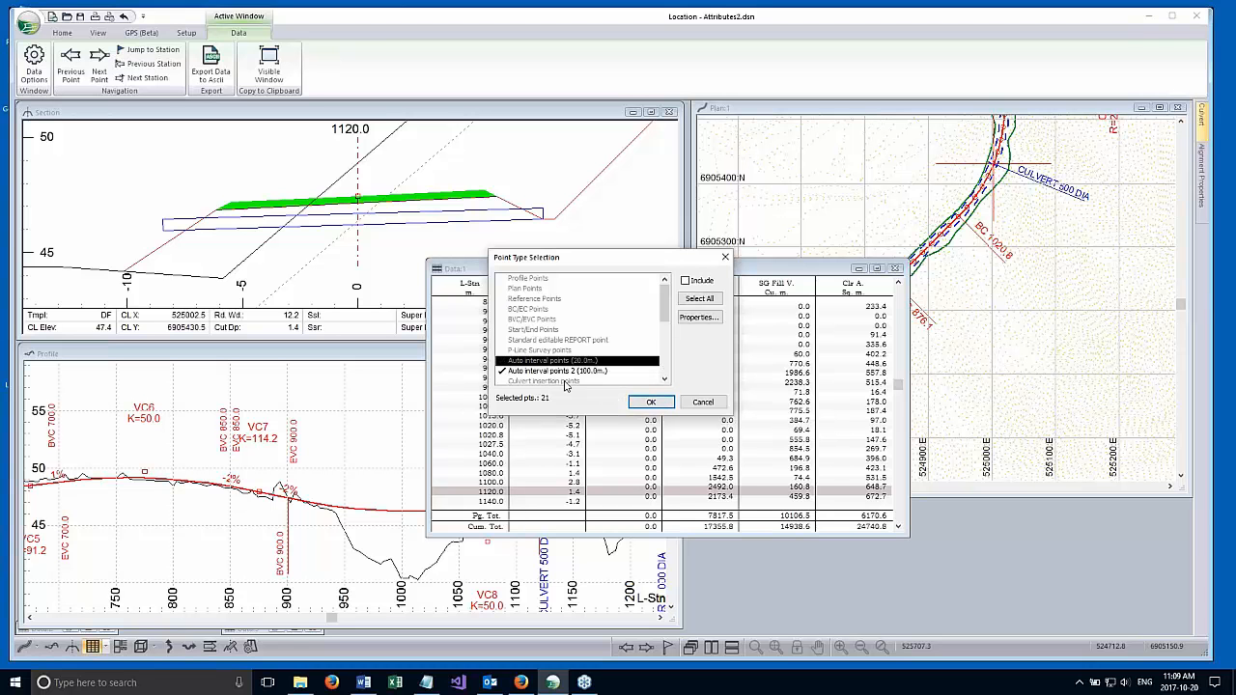
click(650, 402)
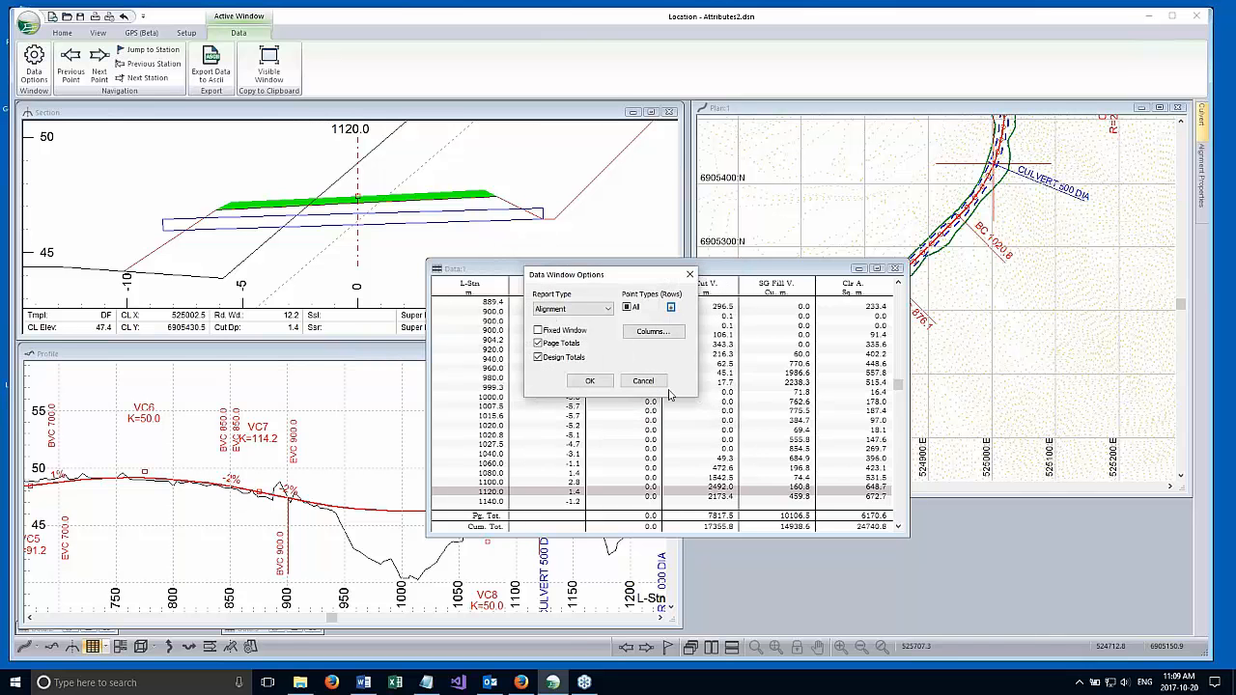
click(590, 381)
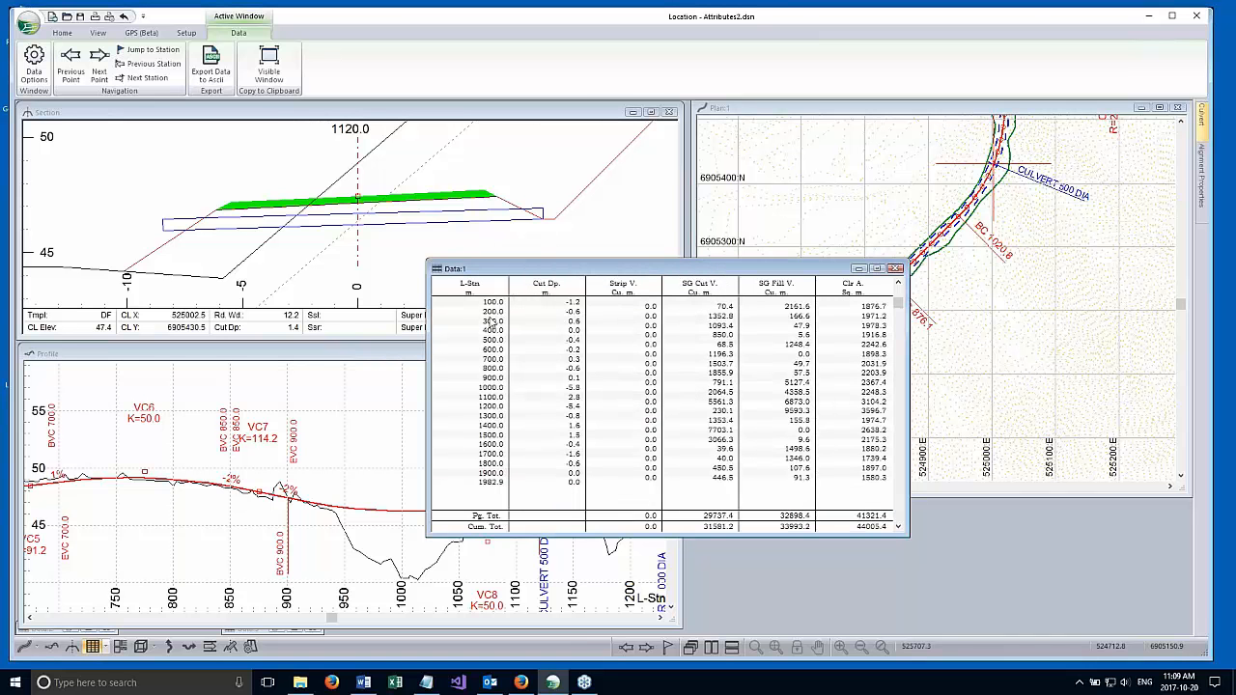
Move the data window below the plan view and narrow it so it sits beside the profile window without covering it.
drag(814, 277, 1008, 360)
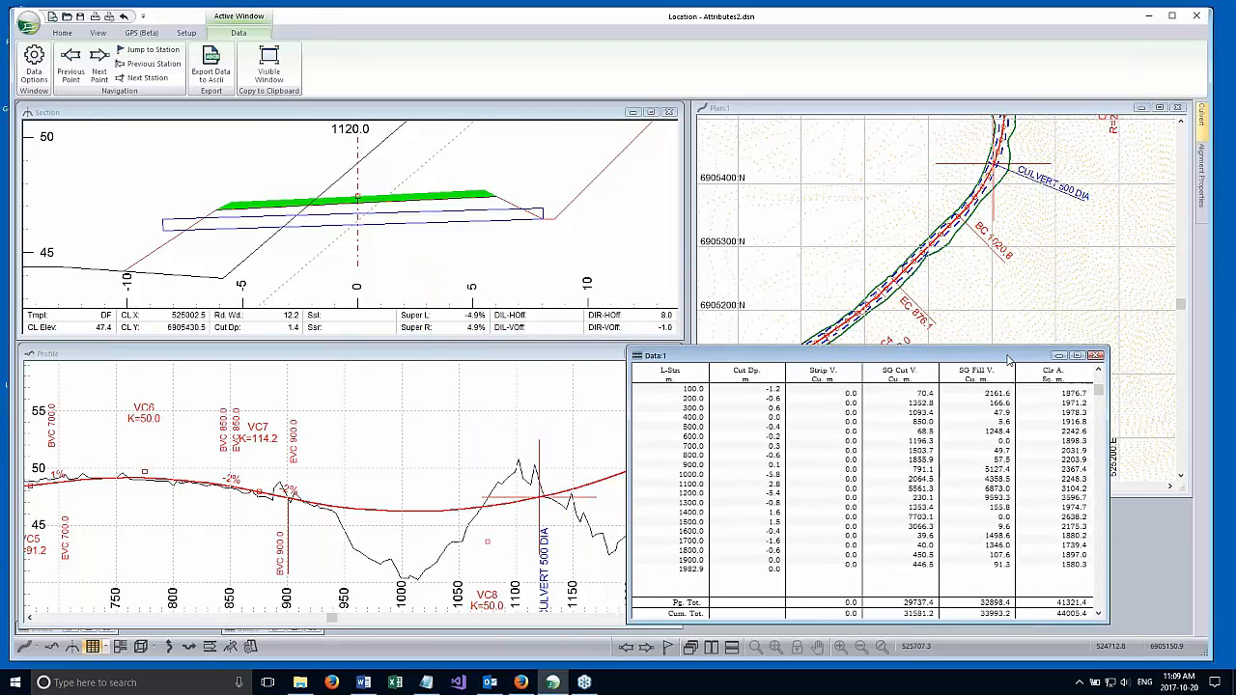
click(617, 370)
click(699, 353)
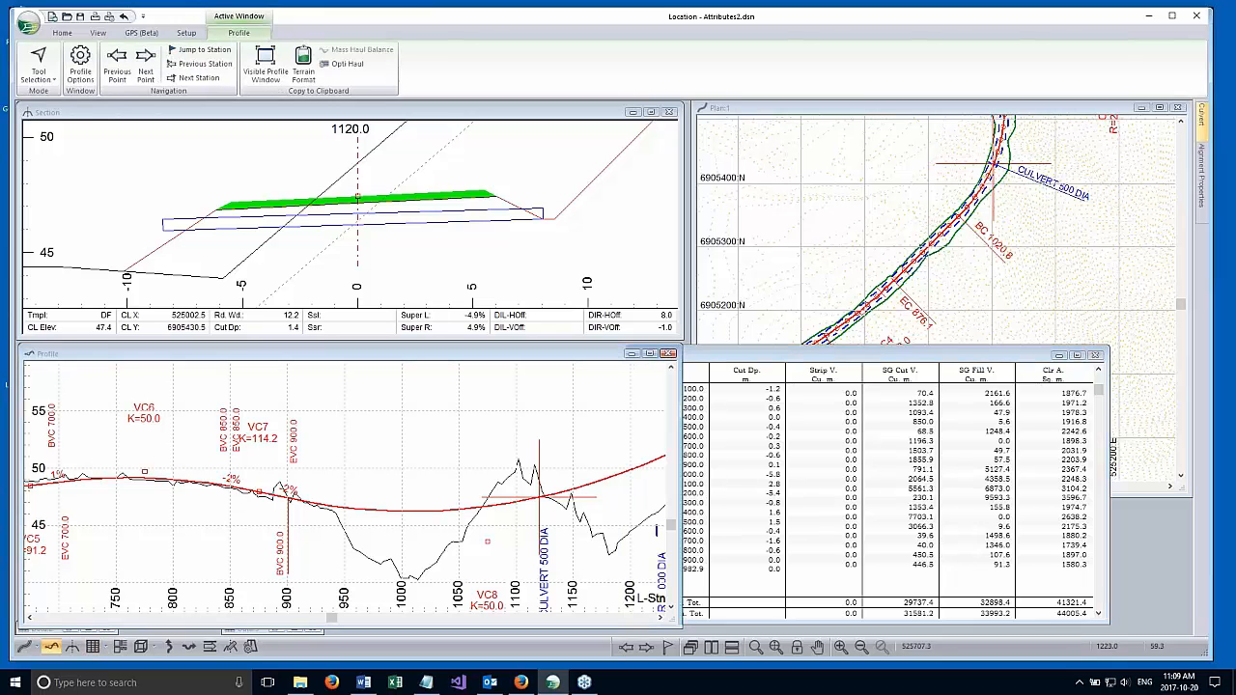
drag(626, 380, 689, 382)
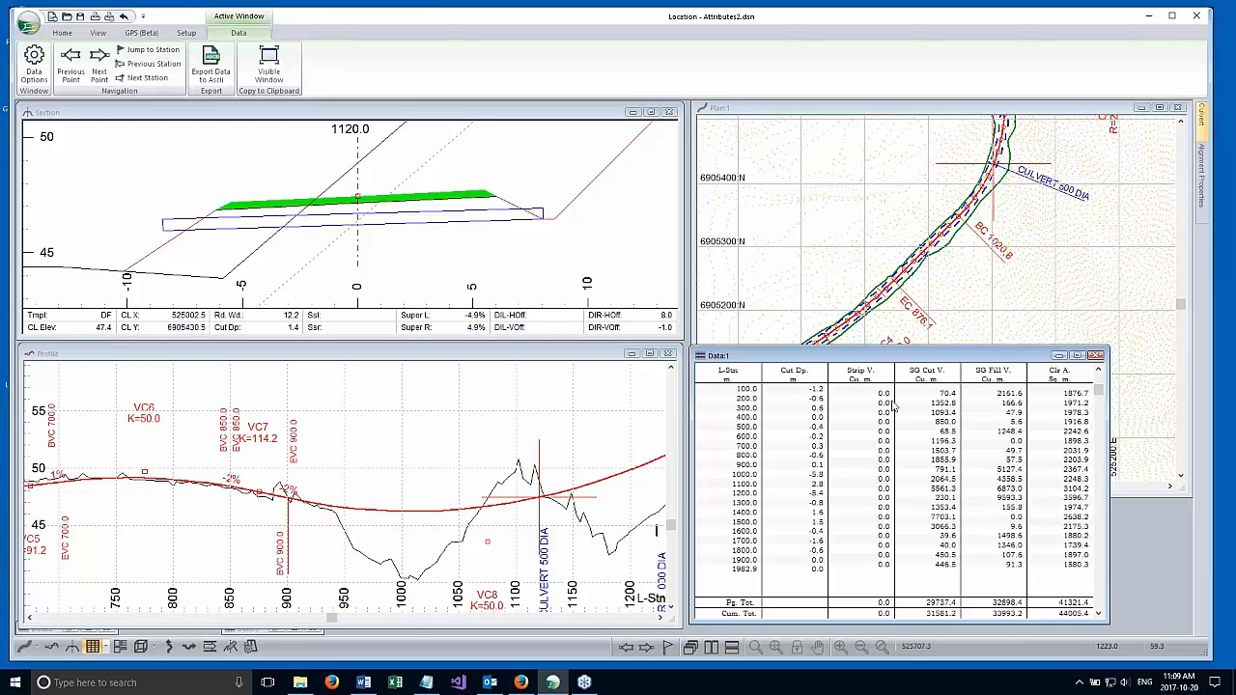
Recalculate the entire design with Update entire design enabled and Re-Cost off.
click(62, 32)
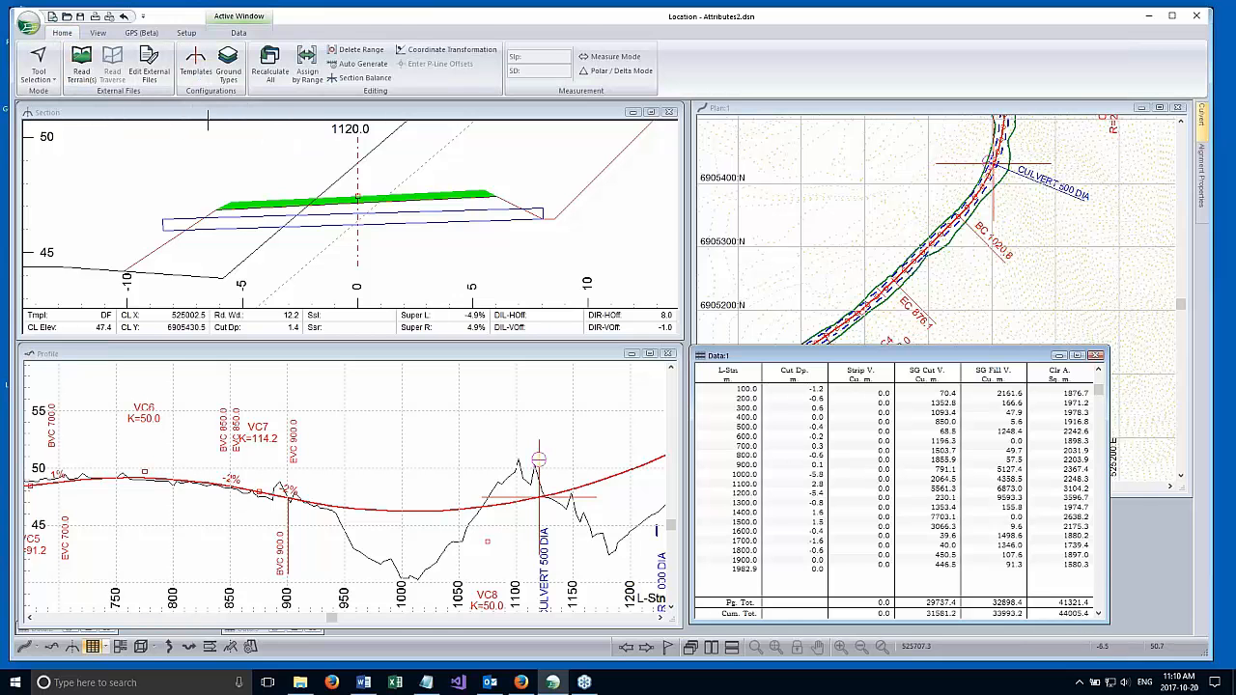
click(269, 58)
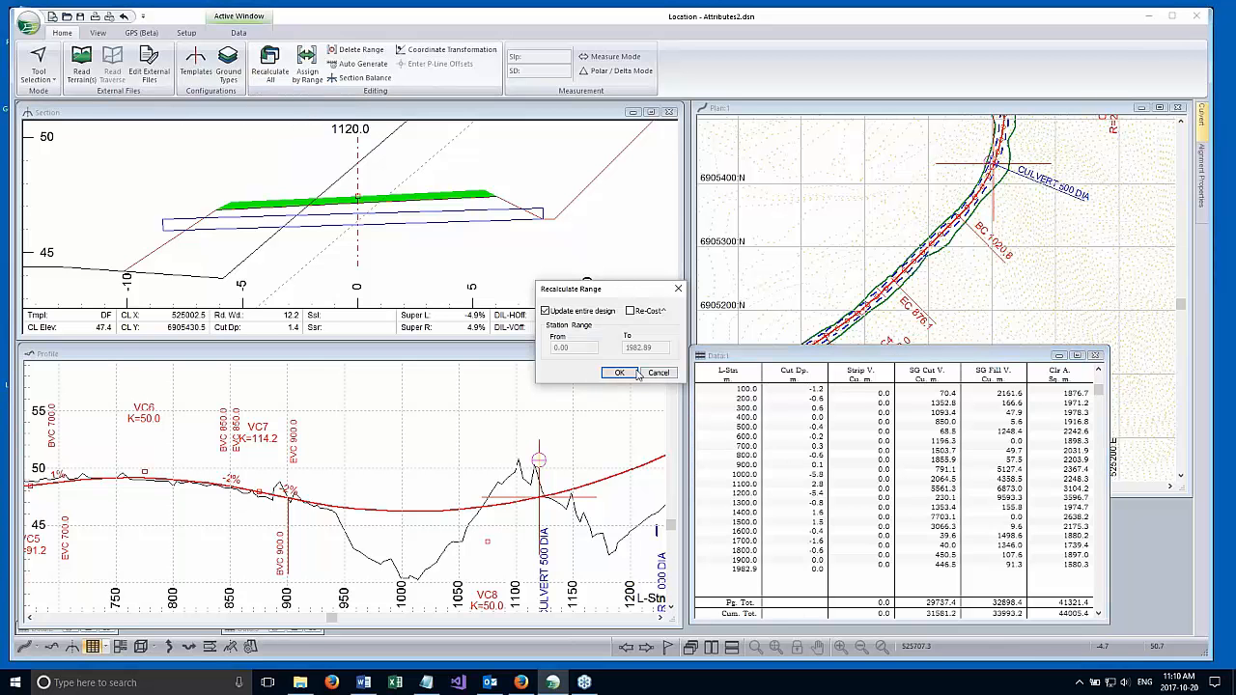
click(619, 373)
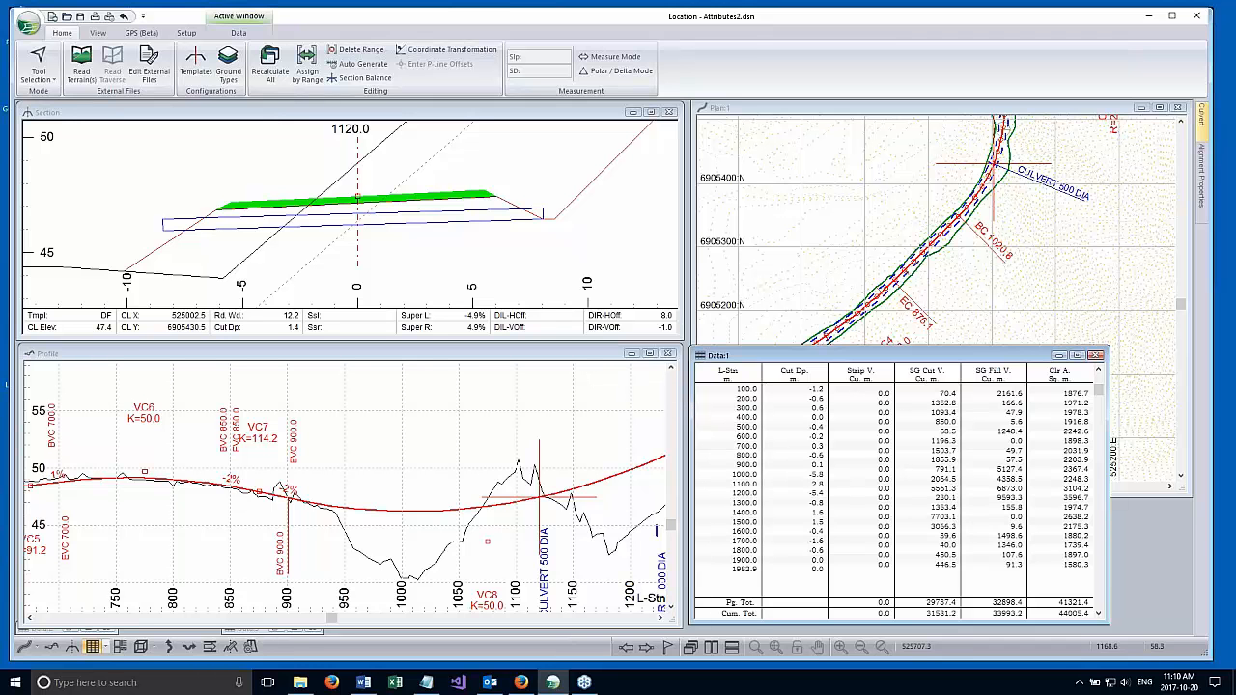
Shorten the plan window so that it ends just above the data window, and reactivate the data window.
click(238, 33)
click(811, 108)
drag(846, 495, 898, 345)
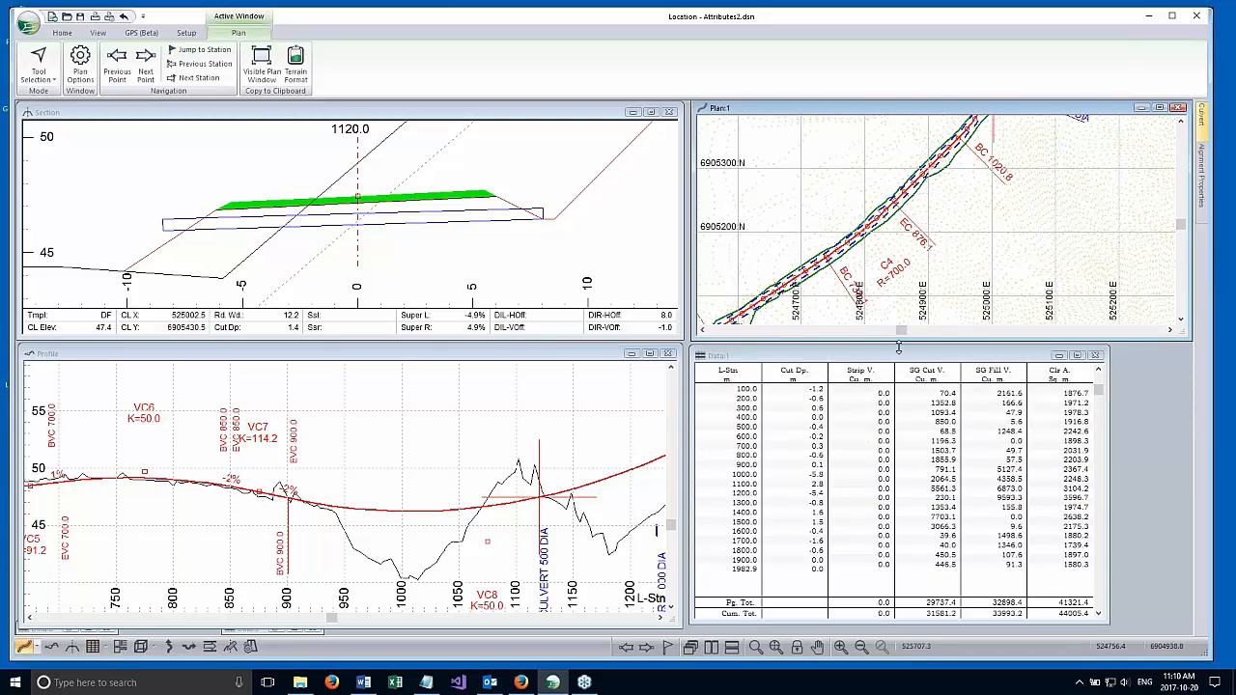
click(898, 347)
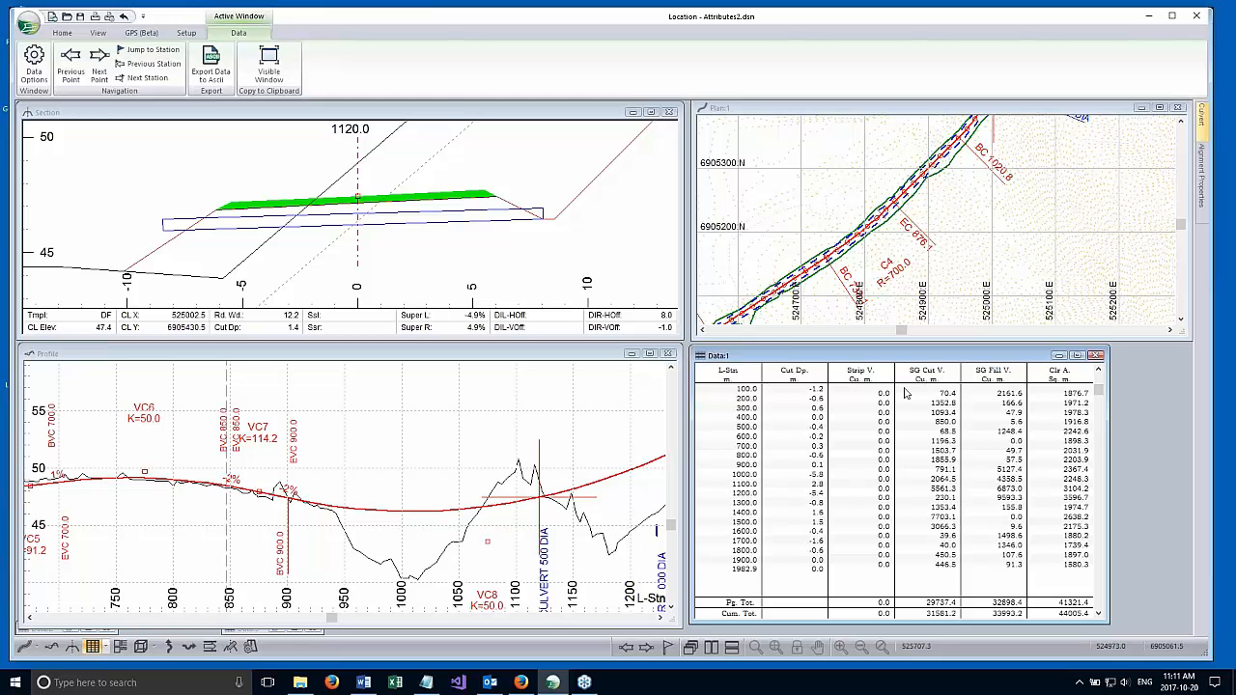
Review the column fields available for the data window, including the Lyr1 A. description under Areas, and cancel without changes.
right_click(887, 422)
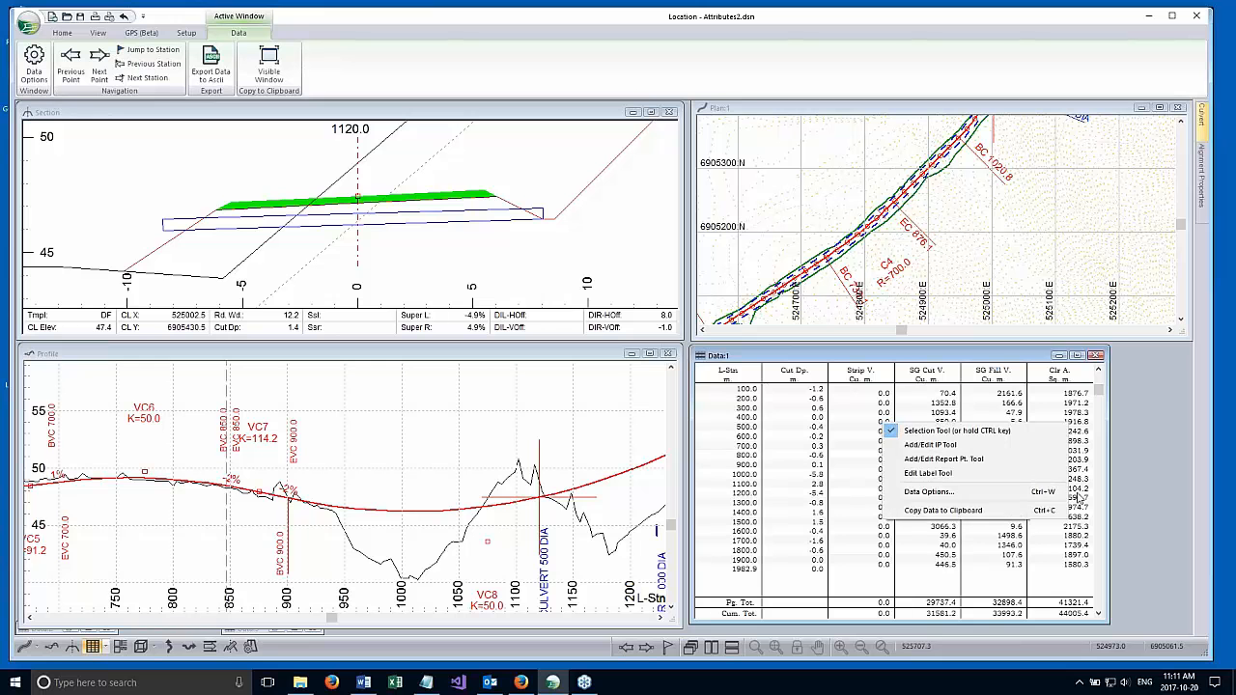
click(965, 492)
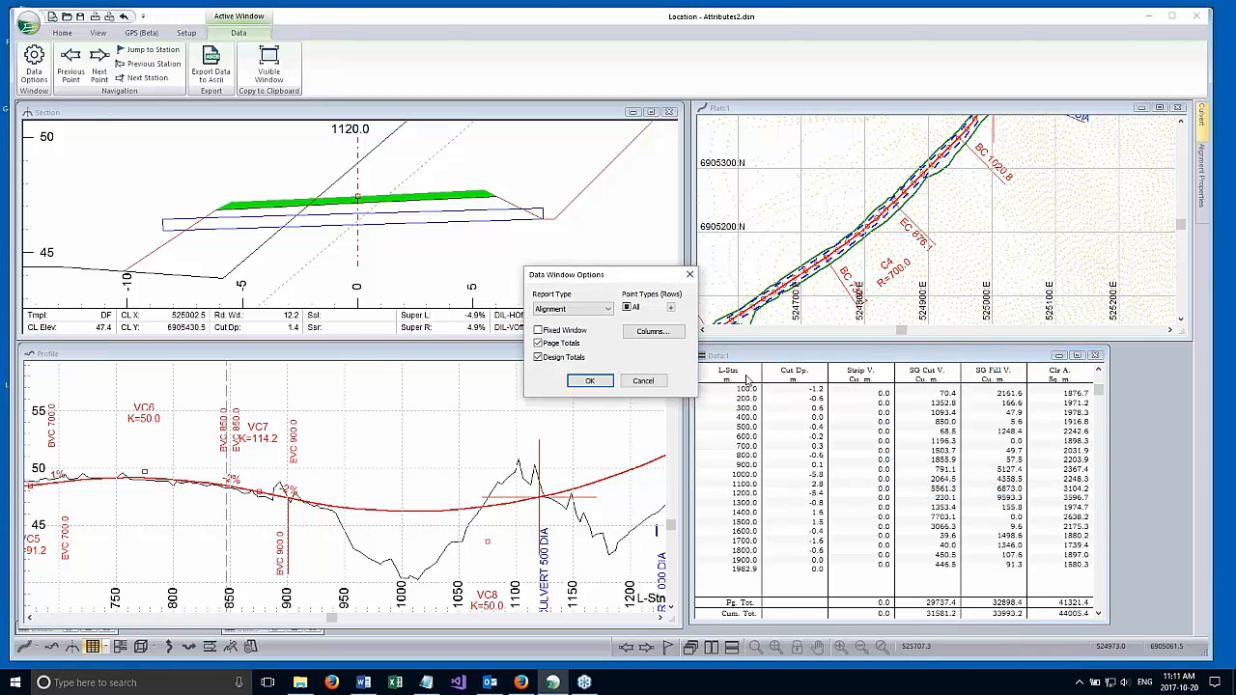
click(649, 331)
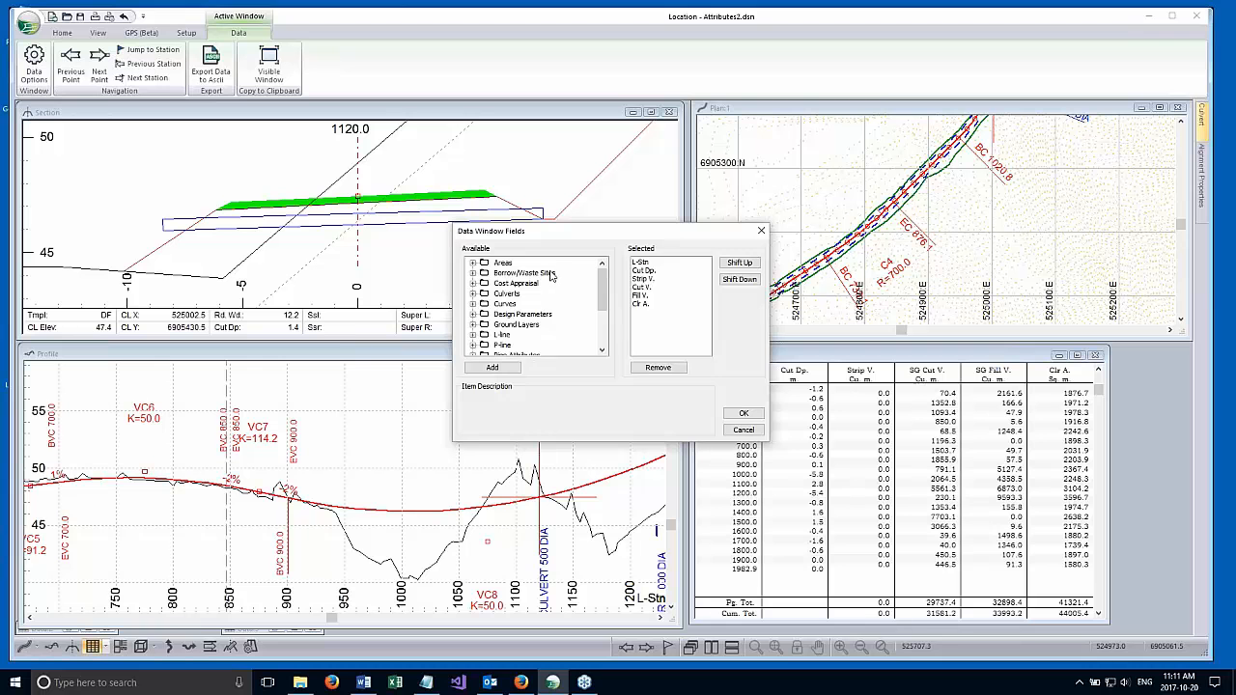
drag(604, 280, 603, 284)
drag(590, 231, 567, 170)
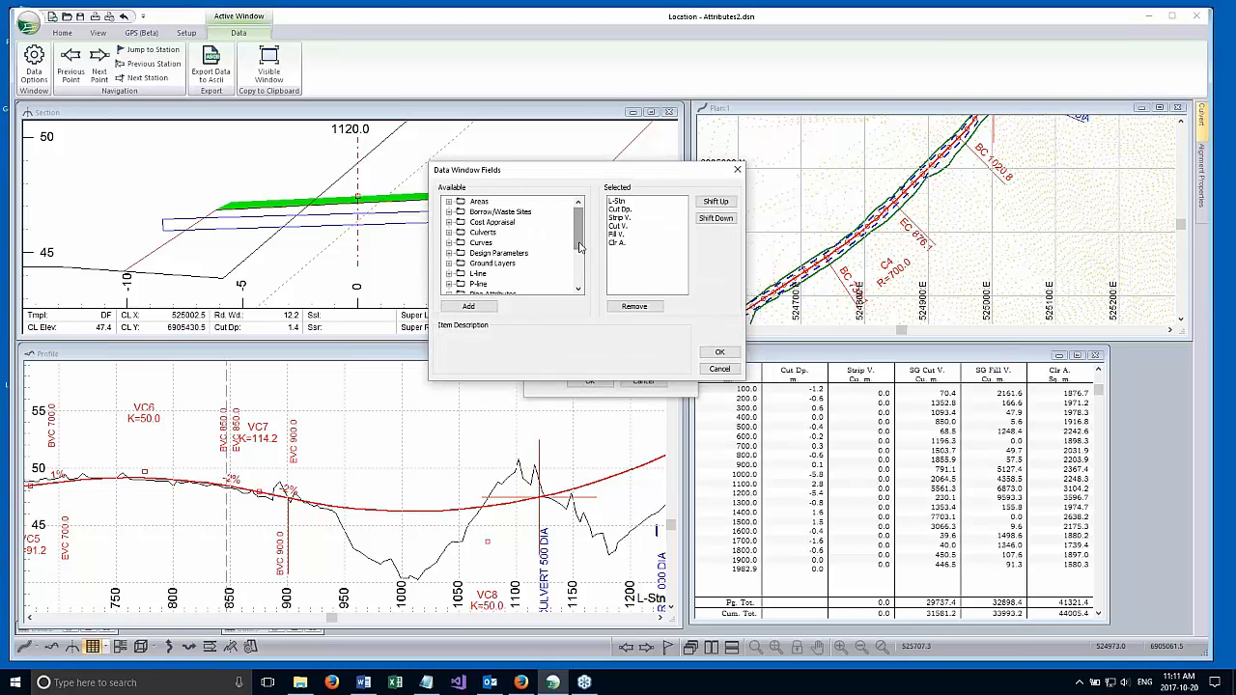
click(449, 202)
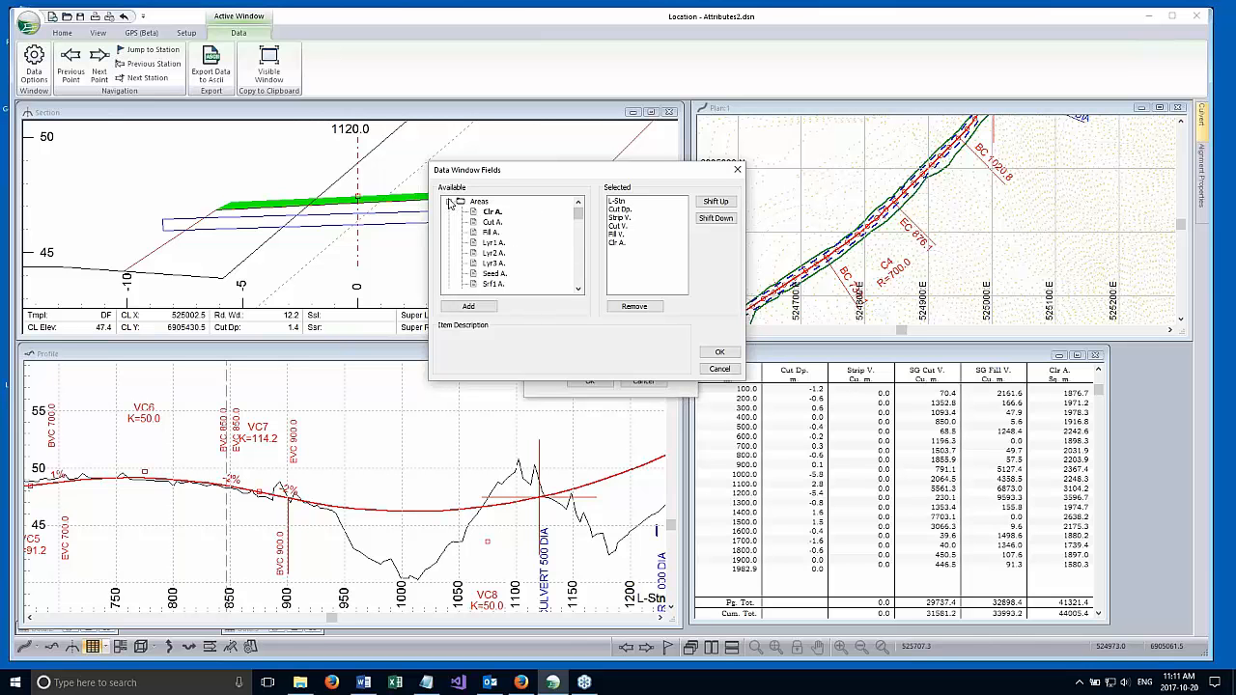
click(492, 243)
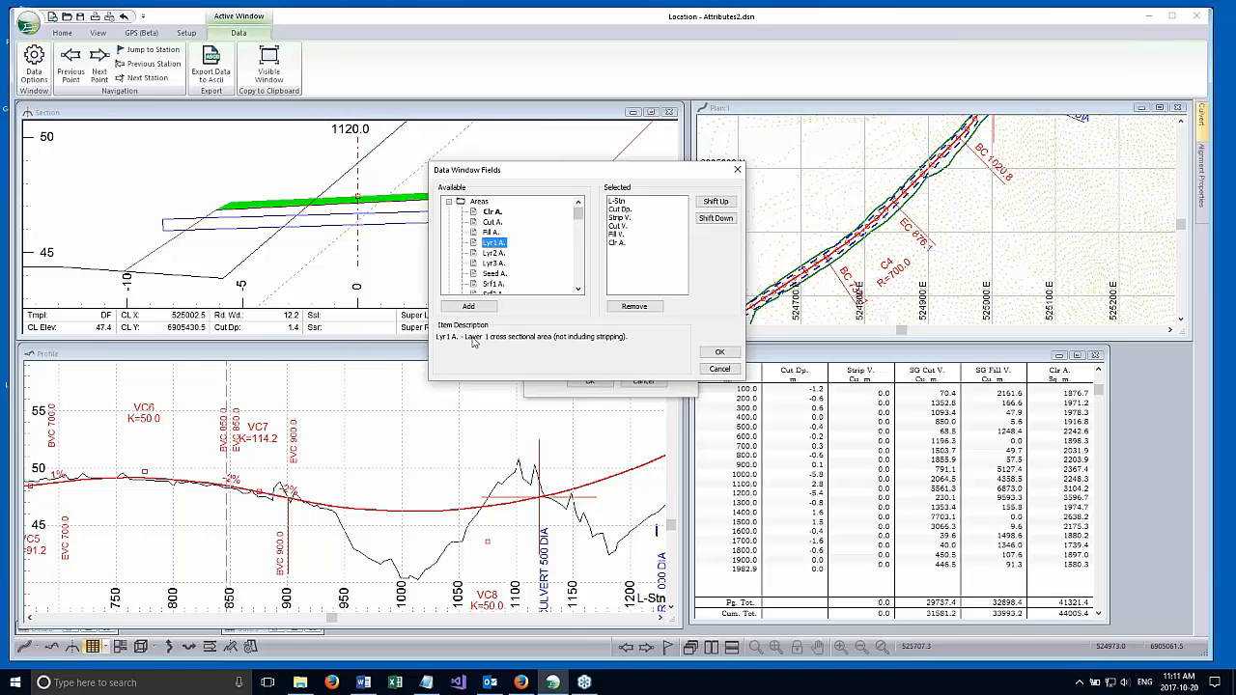
click(448, 202)
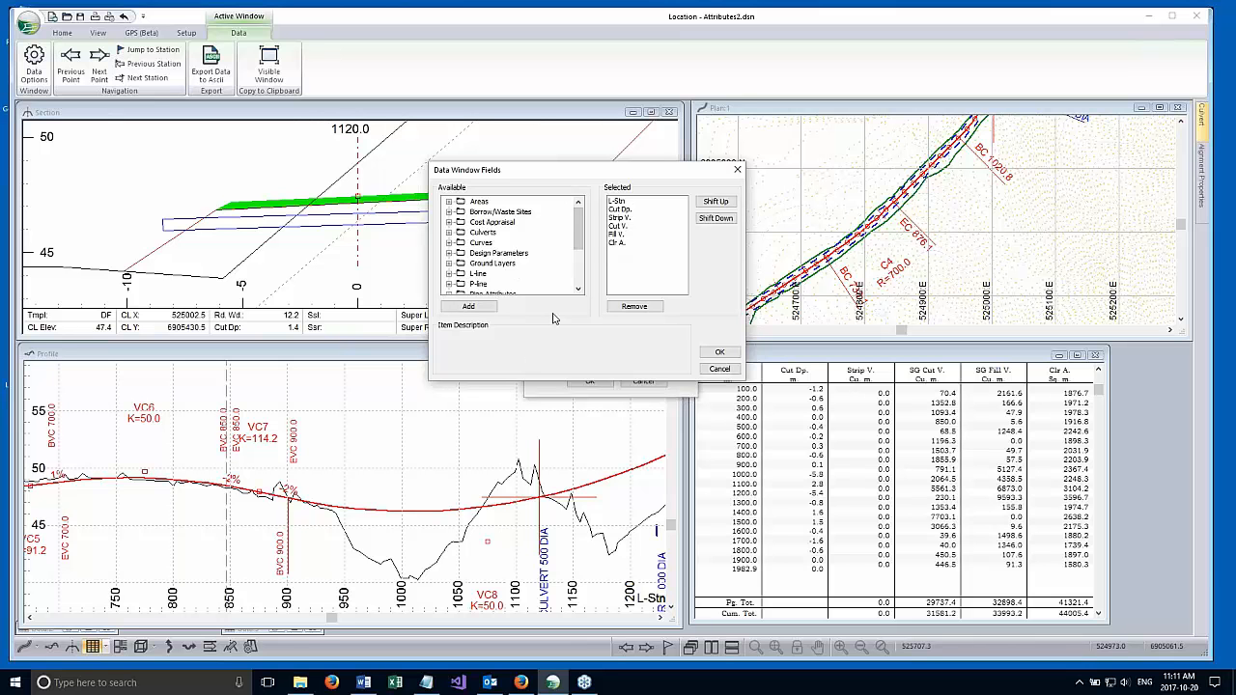
drag(577, 221, 581, 243)
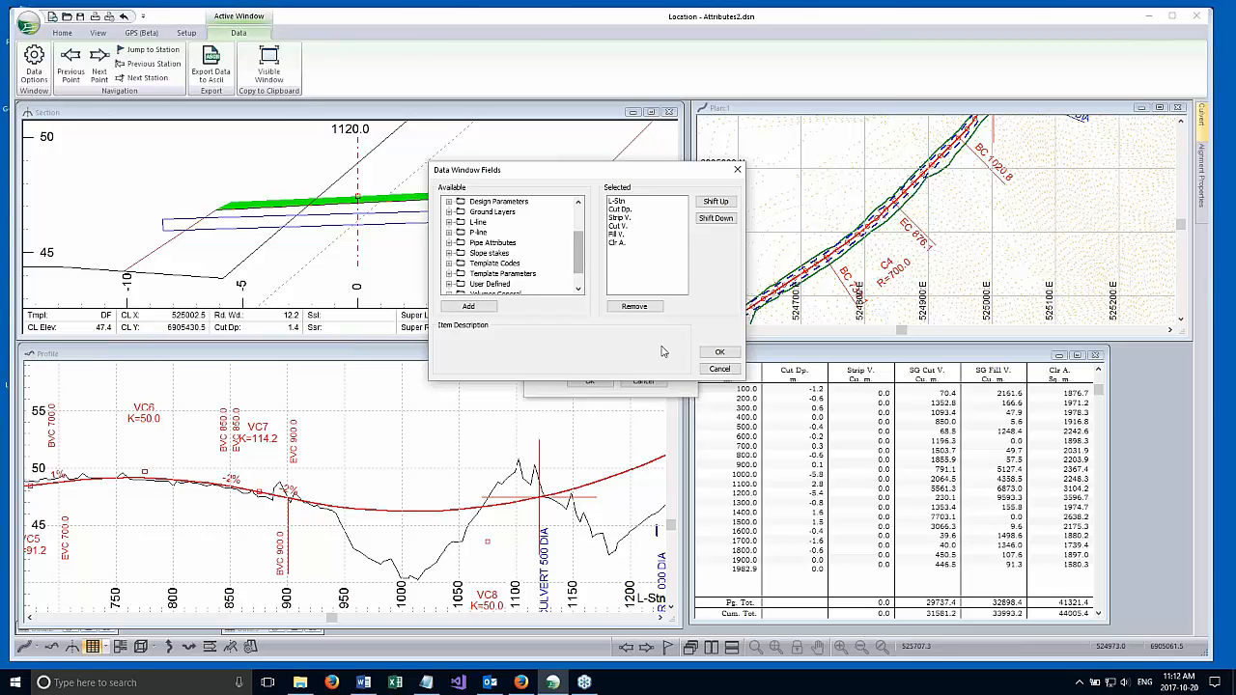
click(719, 372)
click(643, 382)
Make station 300.0 the current point from the maximized data window, and restore the window to its tiled size.
double_click(741, 359)
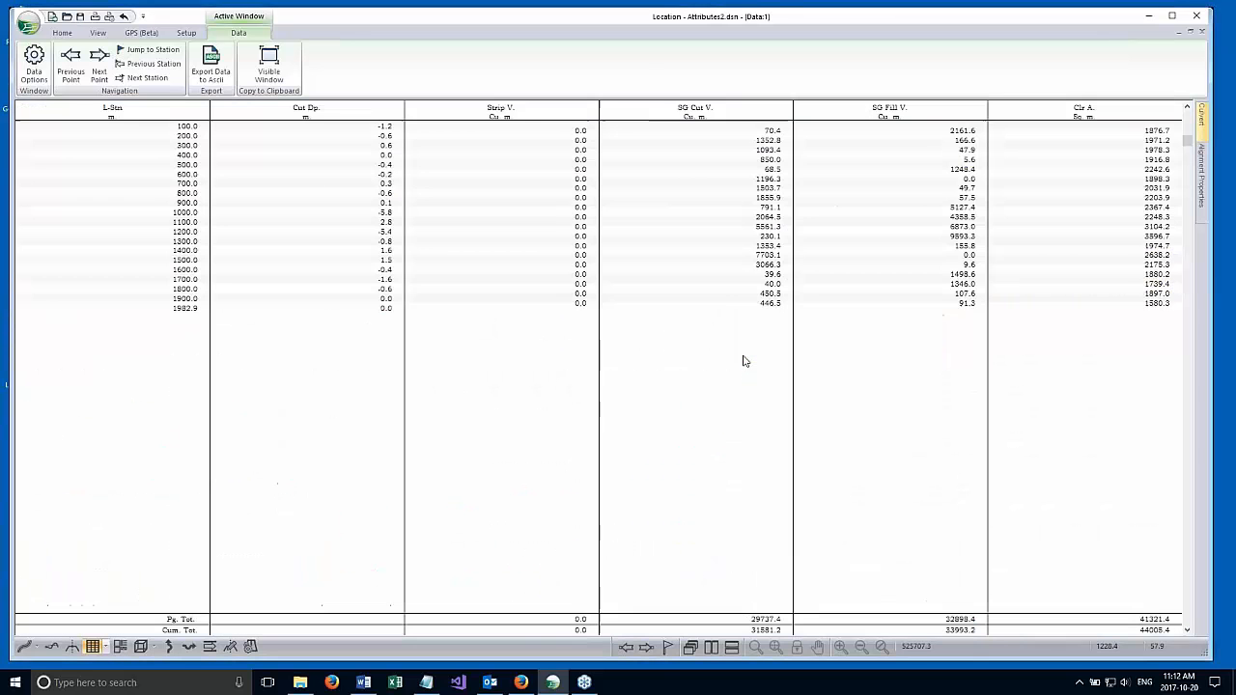
click(182, 148)
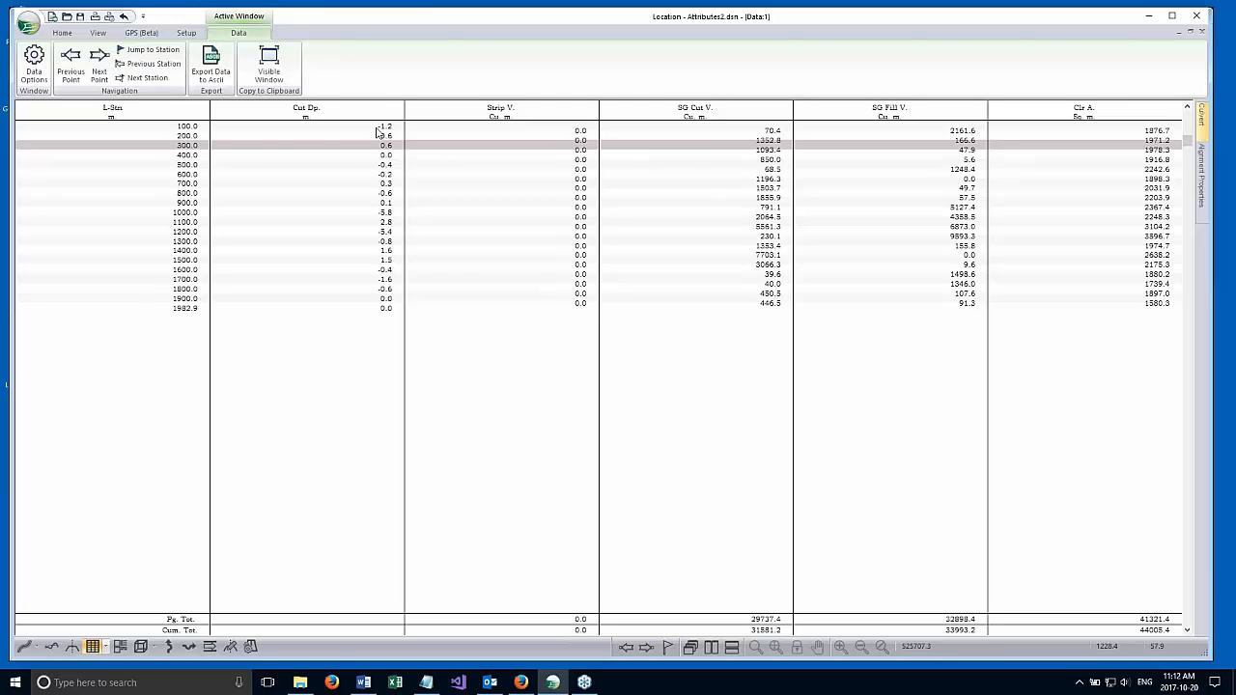
click(188, 137)
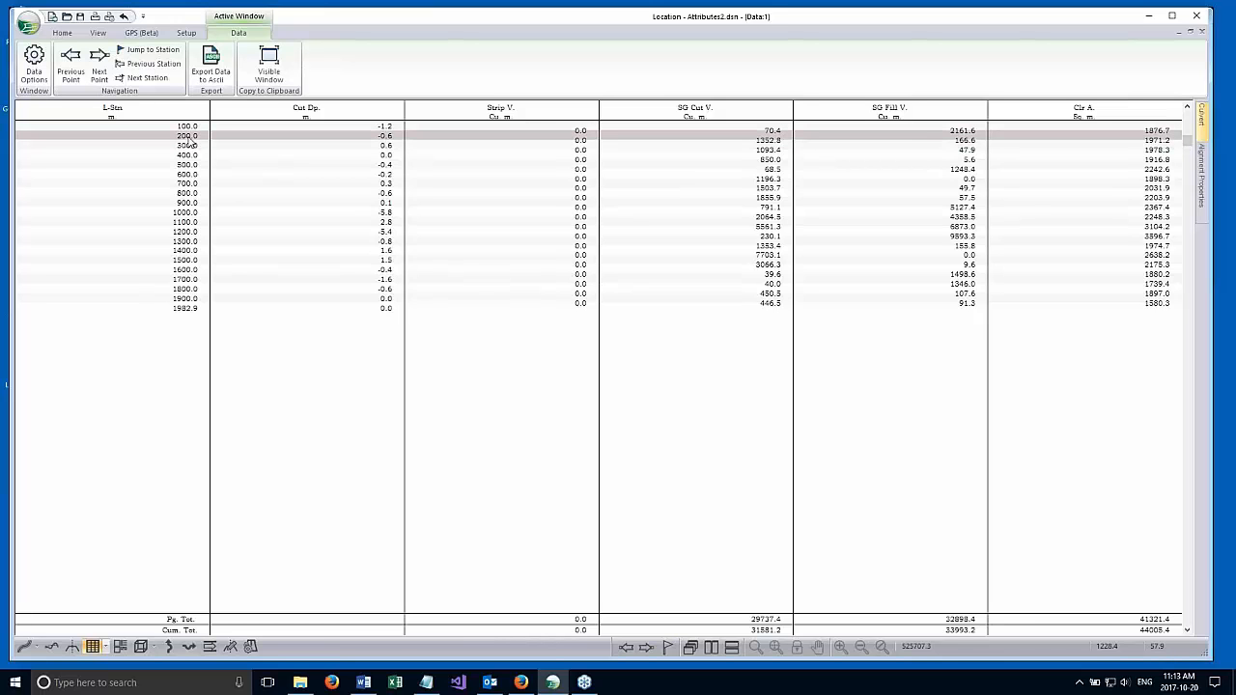
click(188, 145)
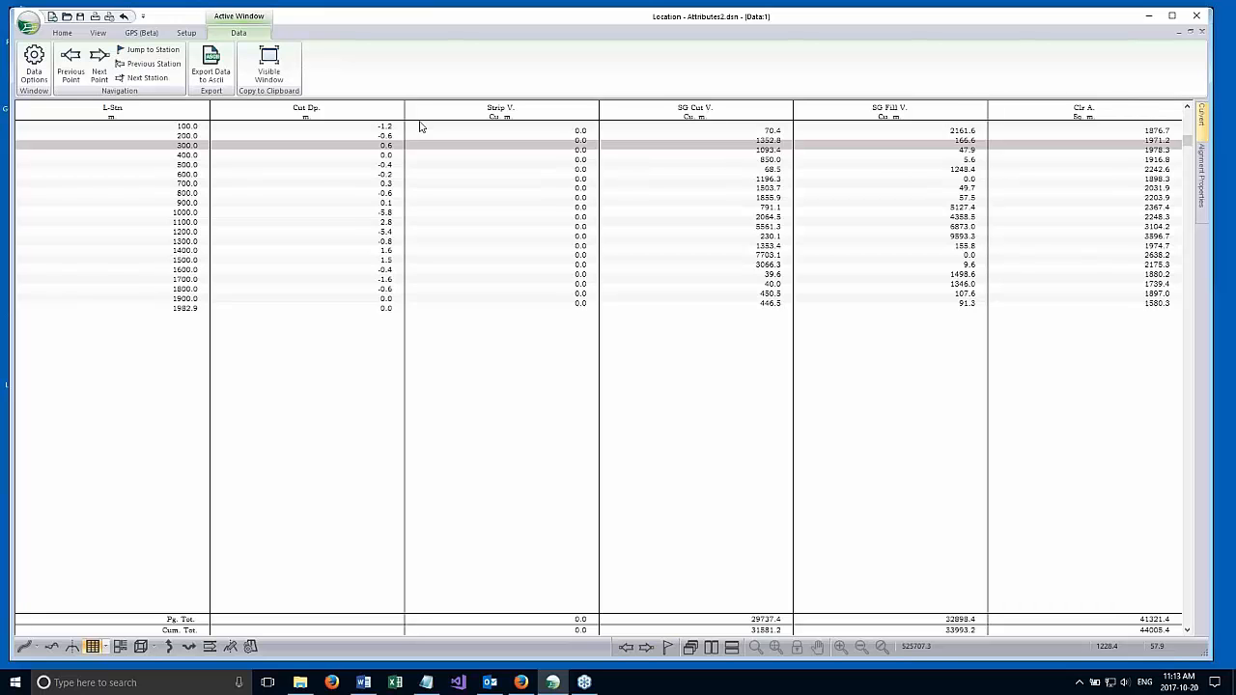
click(1189, 32)
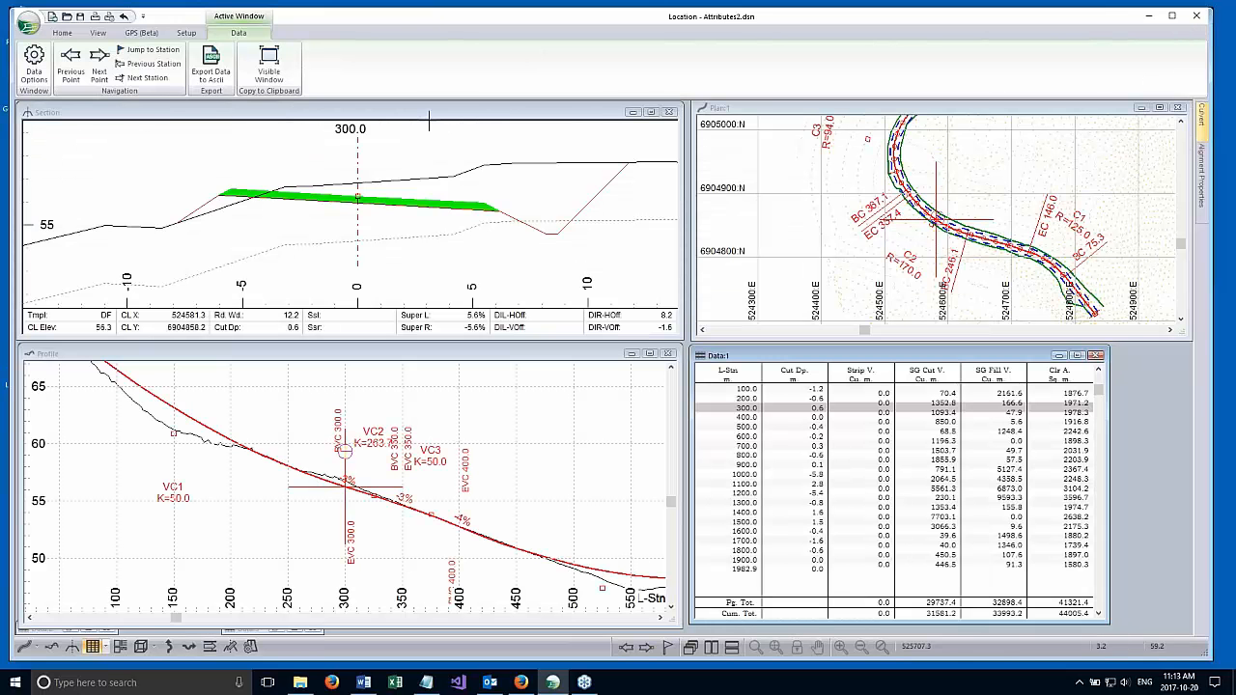
Review the available and selected status fields in the section window options, and cancel without changes.
click(429, 121)
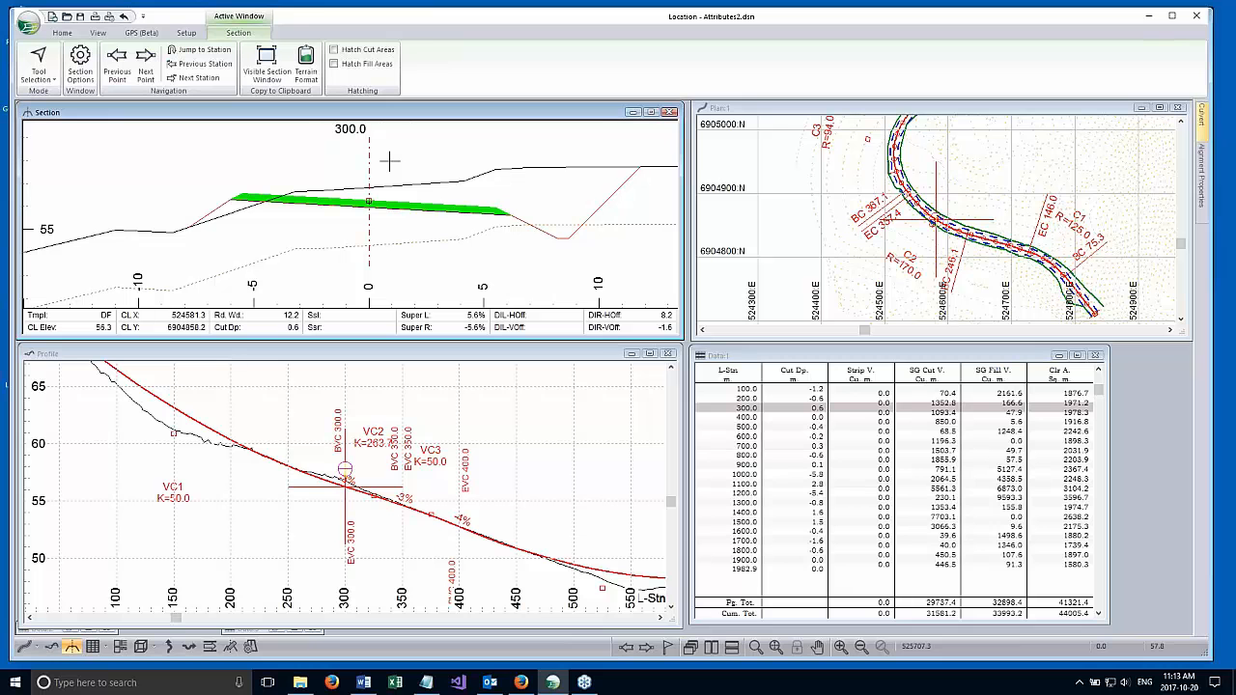
right_click(459, 166)
click(503, 276)
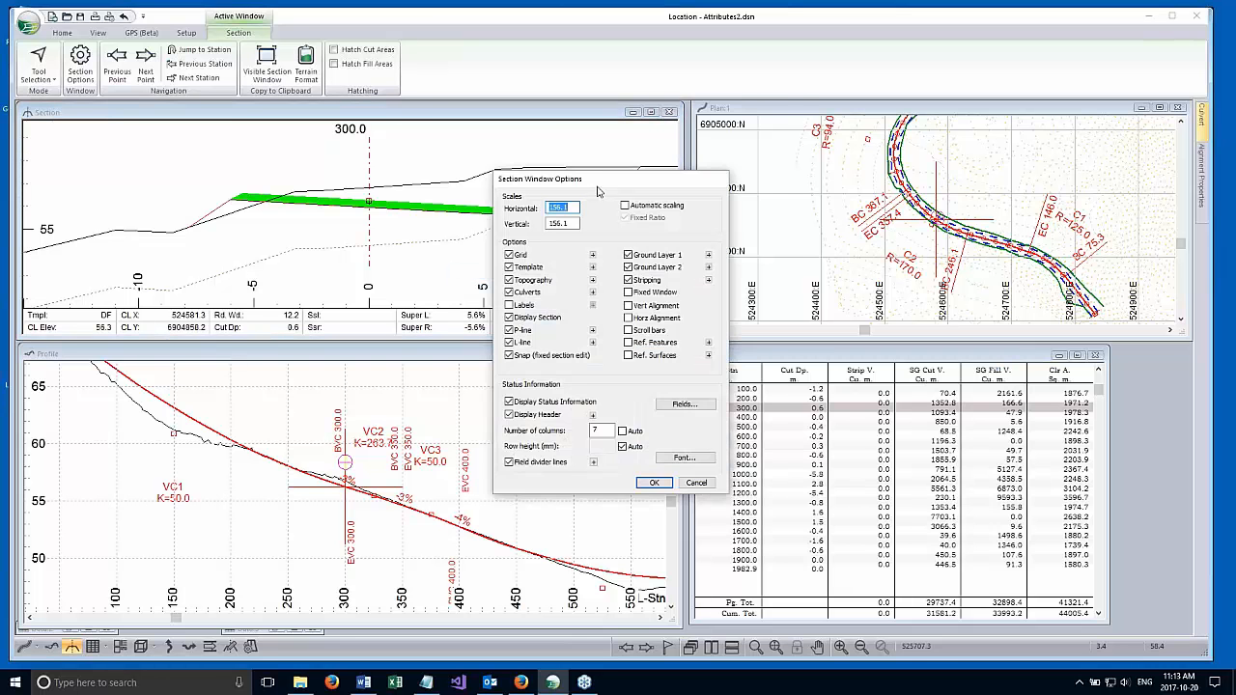
drag(648, 122, 666, 64)
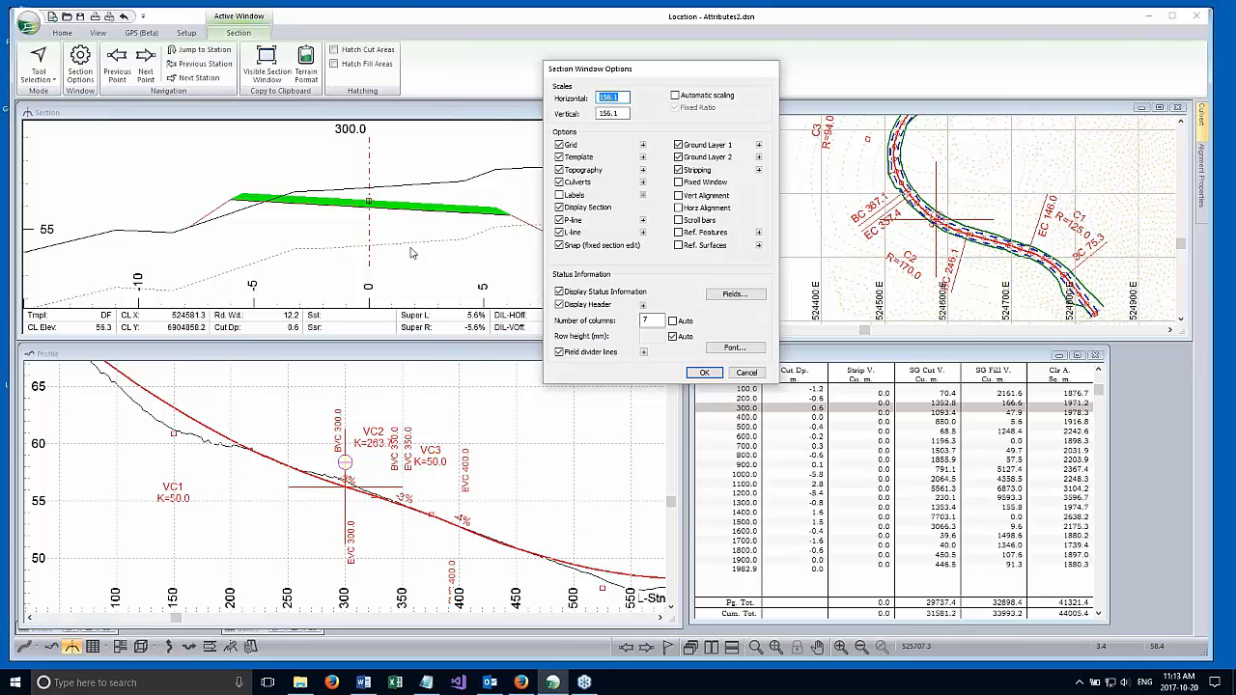
click(728, 296)
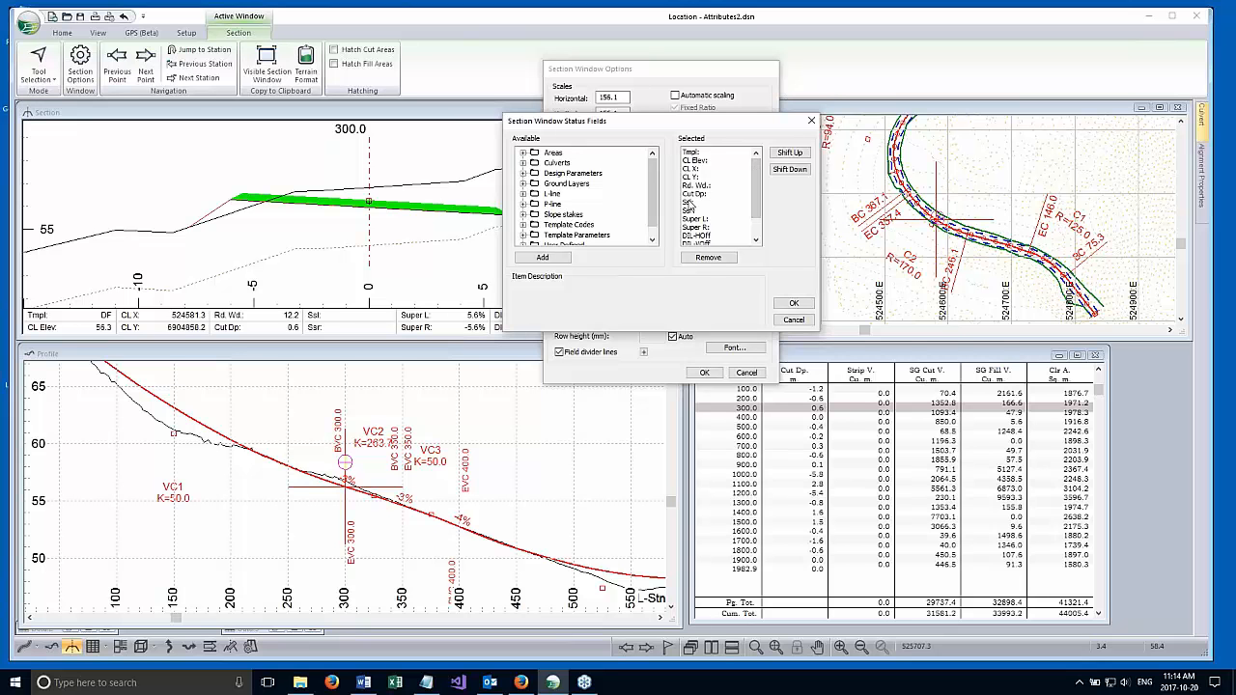
drag(654, 178, 614, 235)
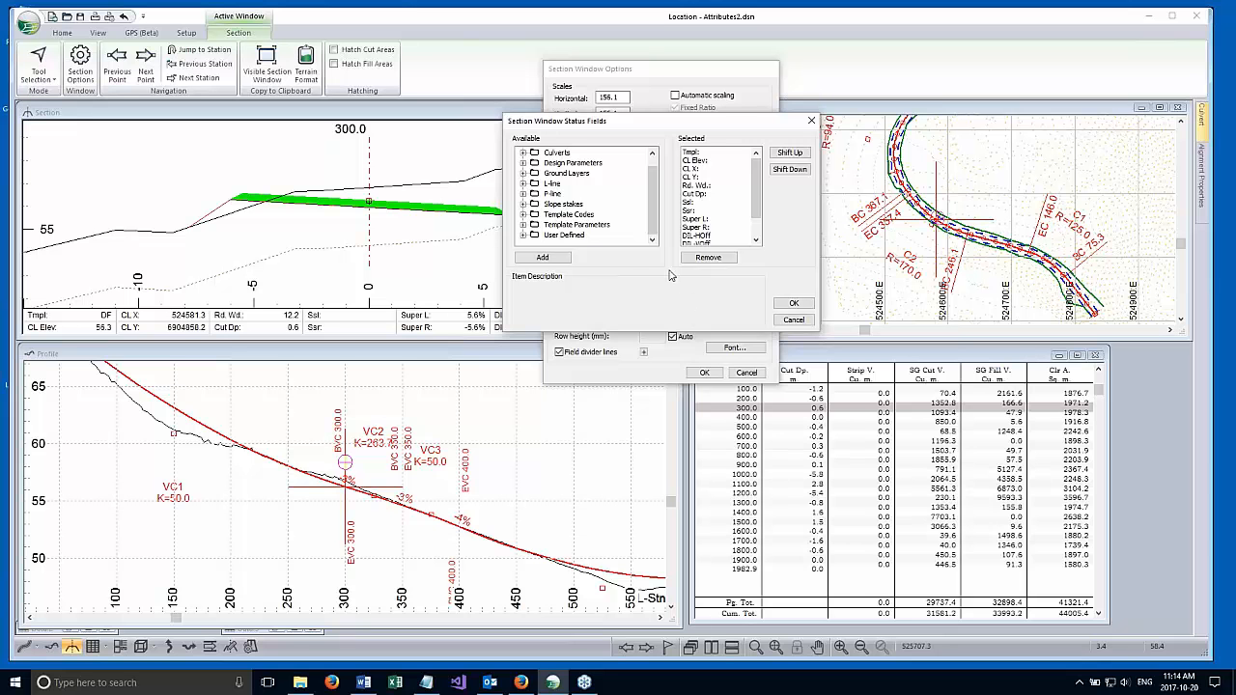
click(793, 319)
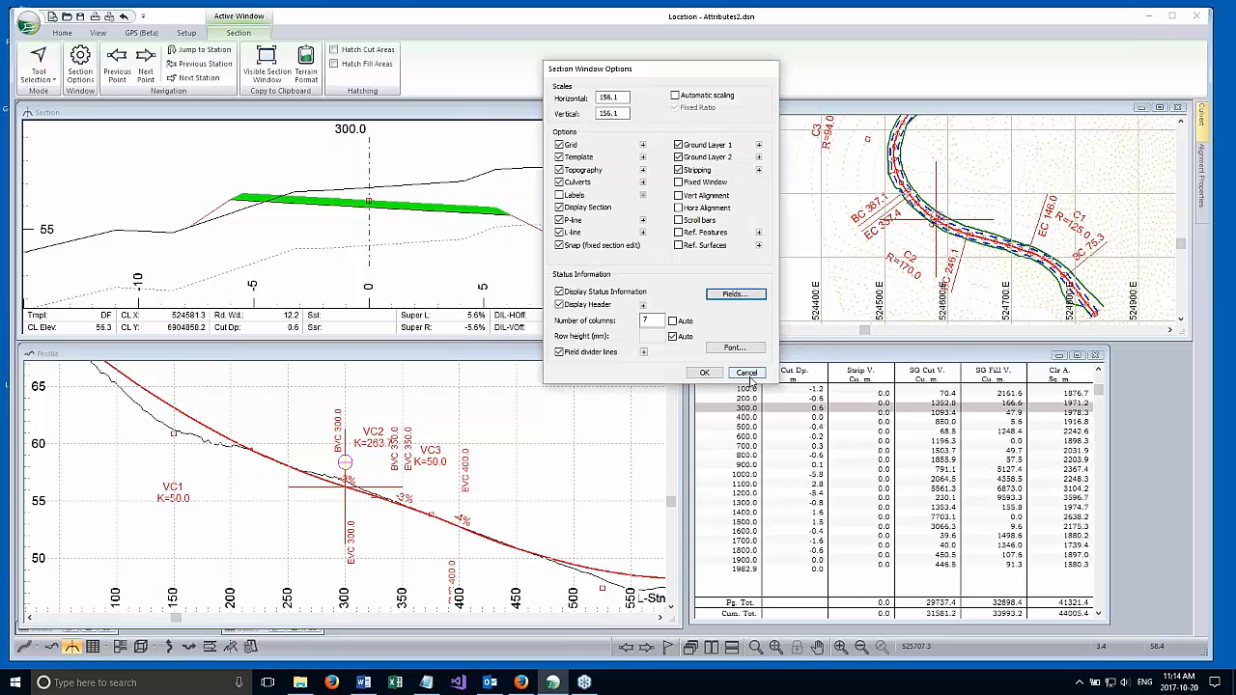
click(748, 373)
Add a new data window and set its report type to Horizontal Curves.
click(771, 357)
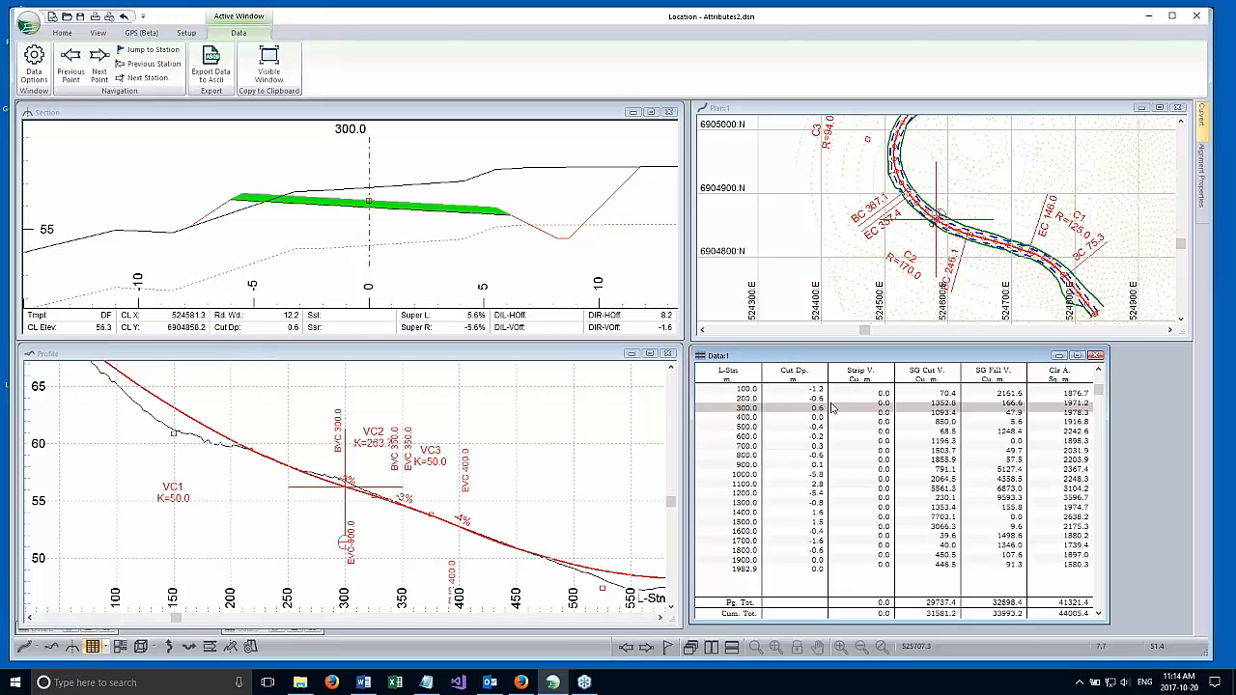
click(106, 650)
click(133, 631)
right_click(549, 310)
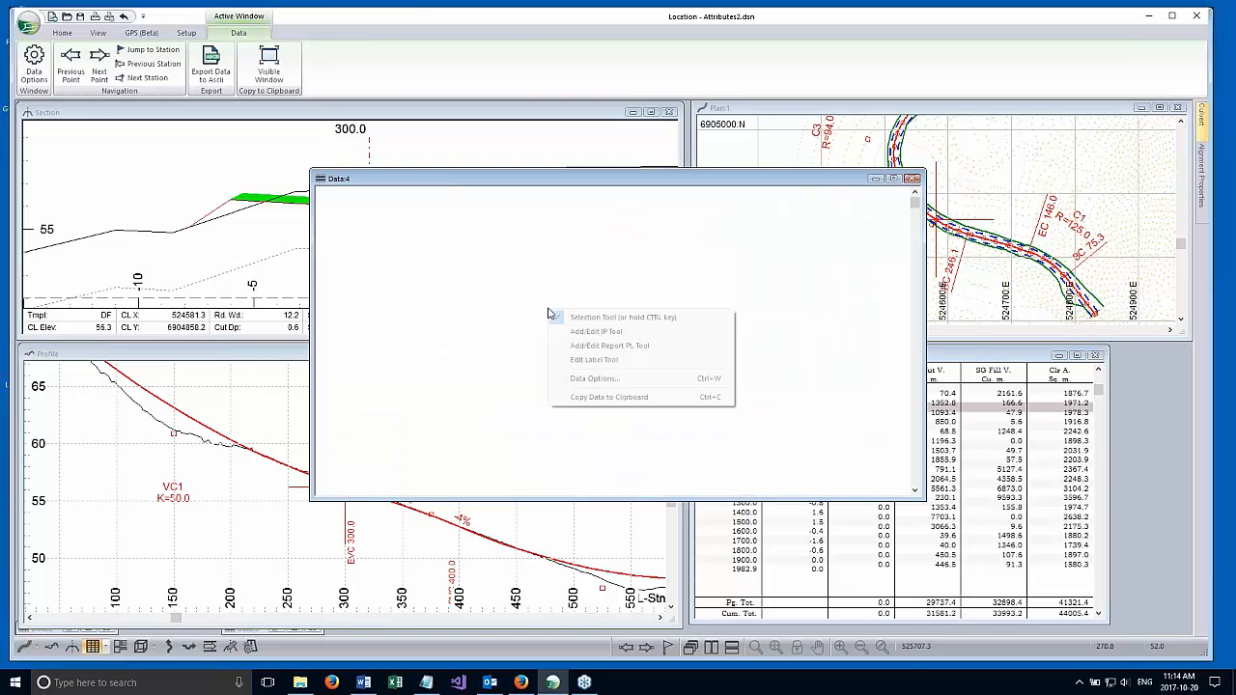
click(600, 380)
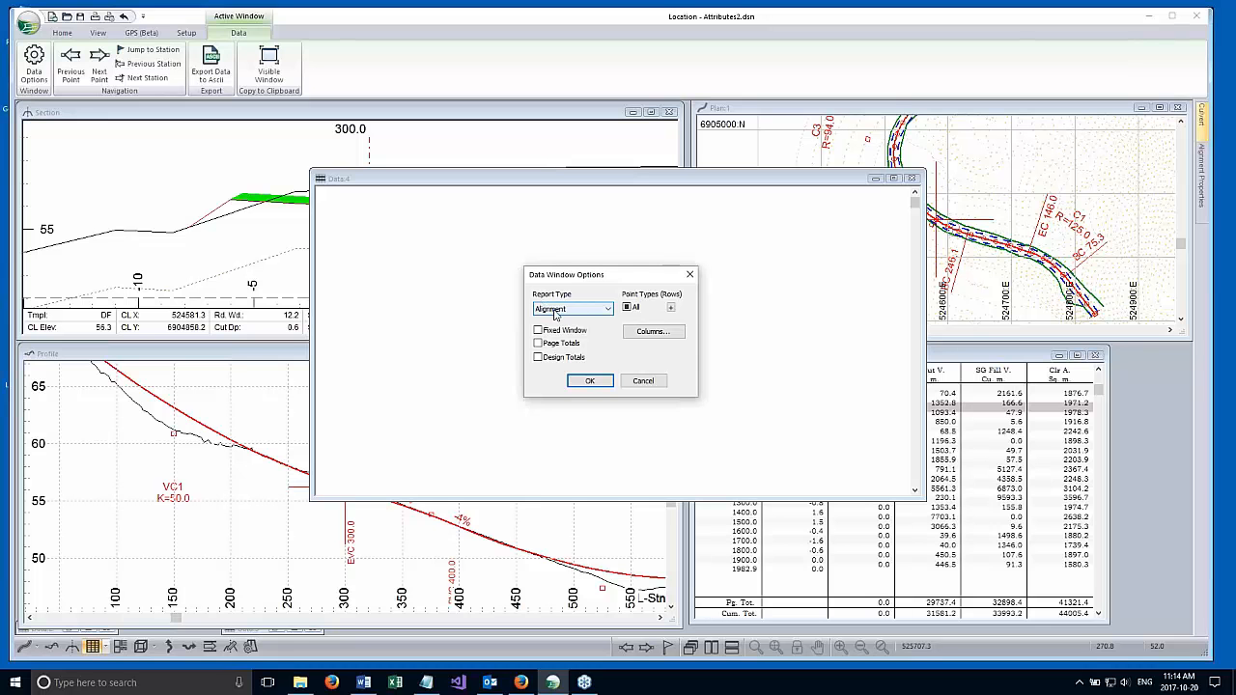
drag(547, 279, 578, 185)
click(579, 225)
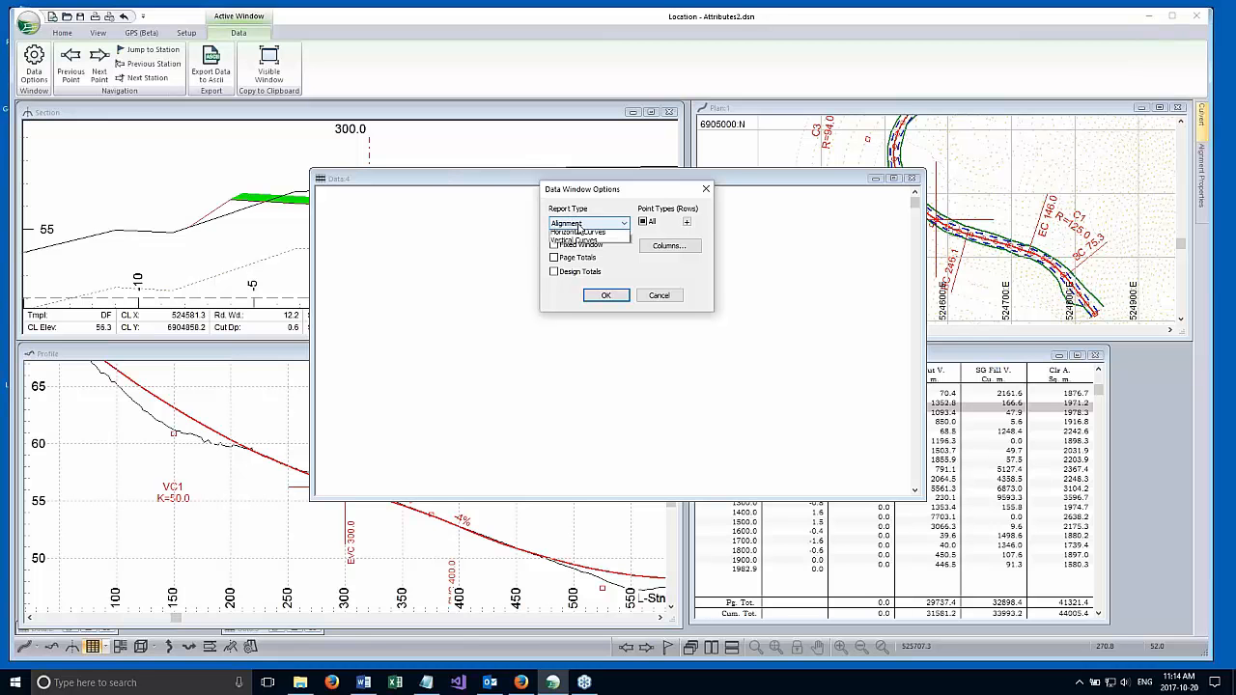
click(580, 243)
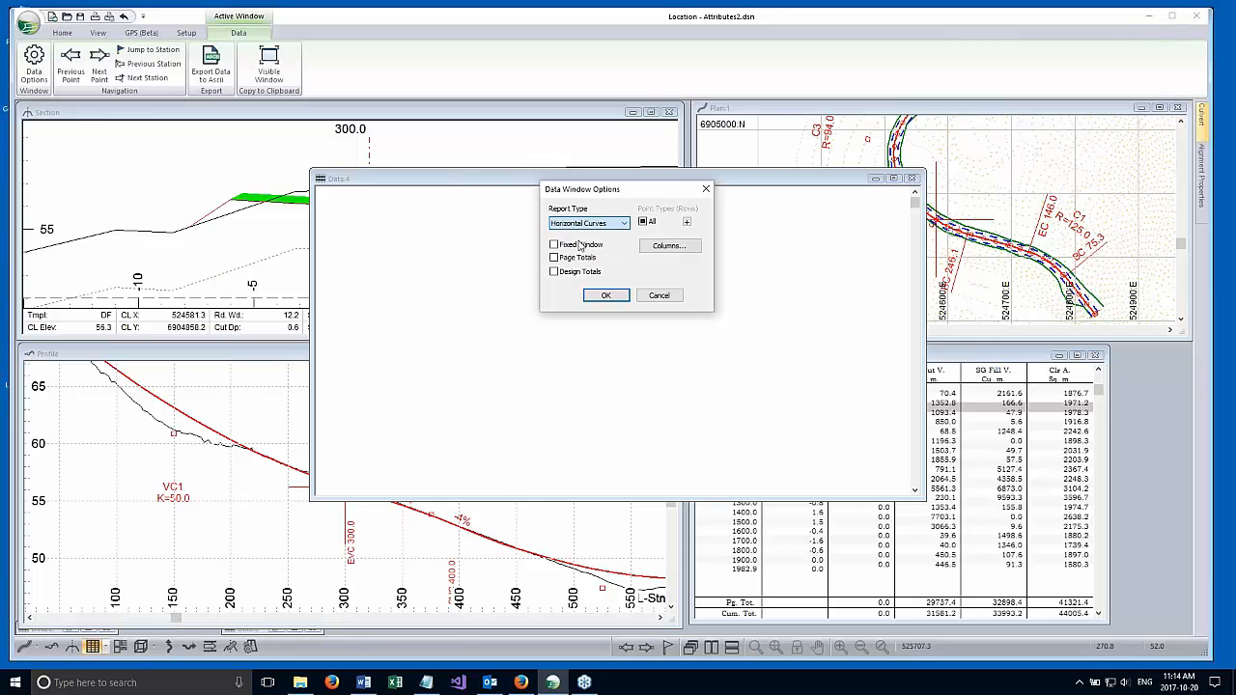
Add the Curves fields BC Stn., EC Stn., Radius (+/-R) and Radius (R) as columns for the new data window.
click(683, 256)
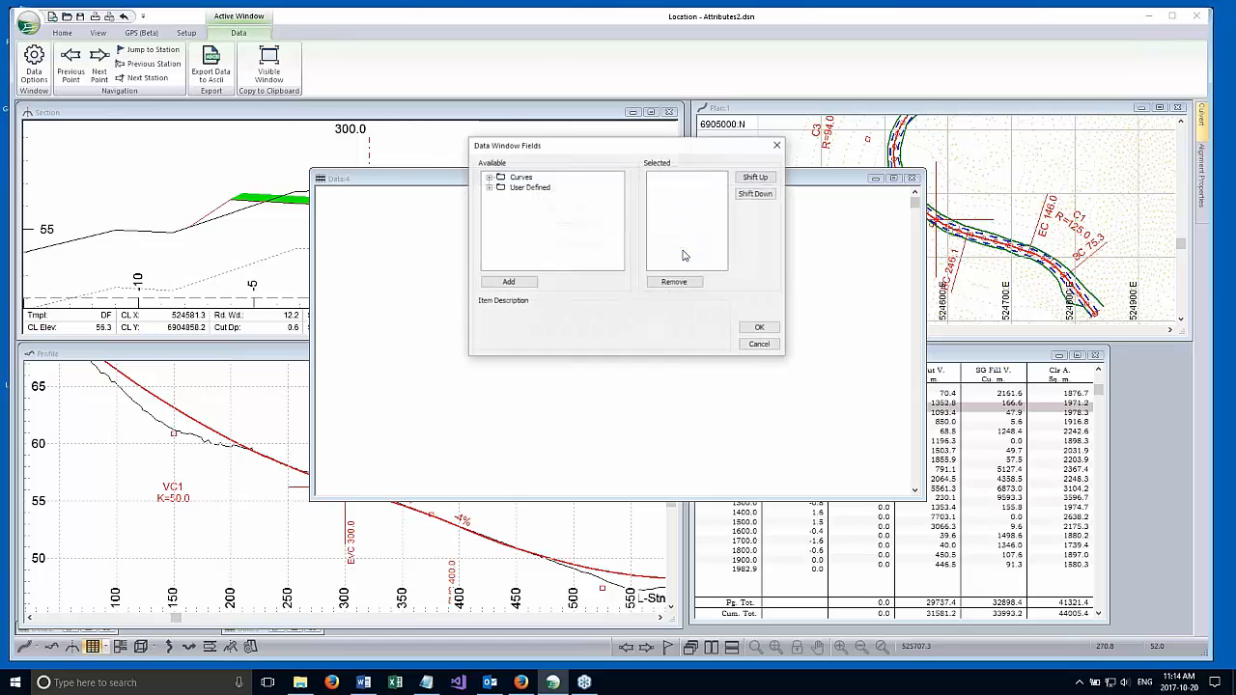
click(488, 178)
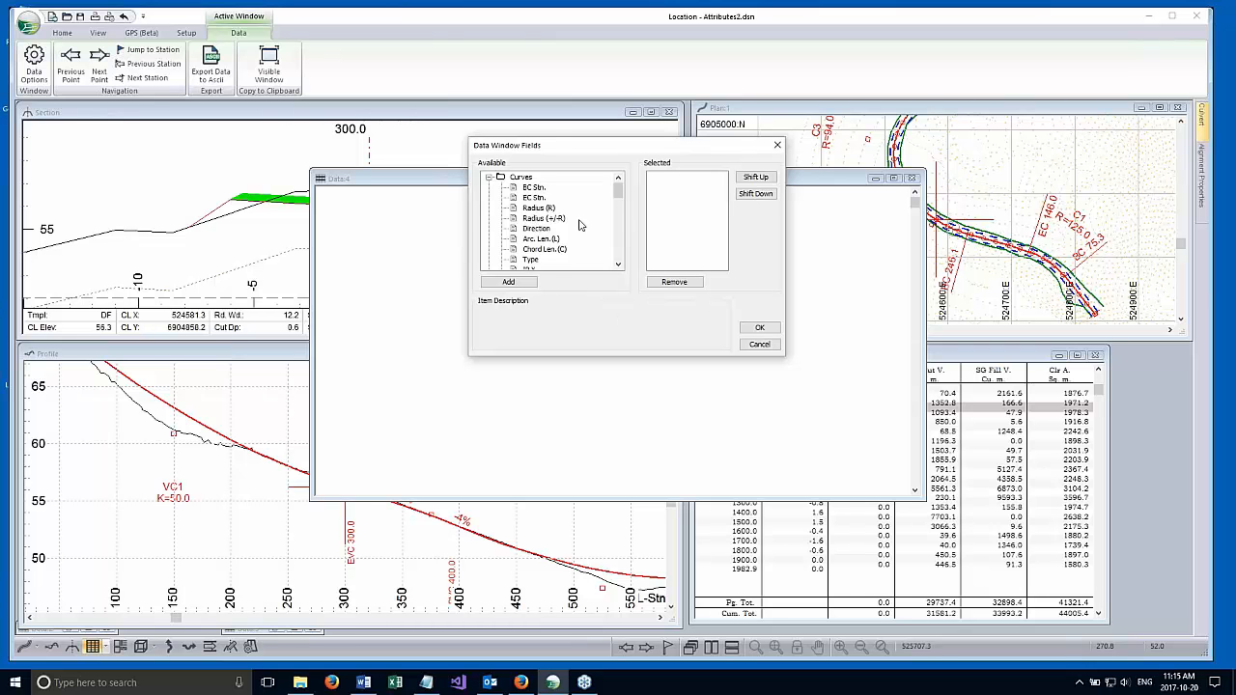
double_click(534, 187)
click(533, 197)
double_click(535, 200)
double_click(535, 217)
double_click(536, 210)
click(541, 221)
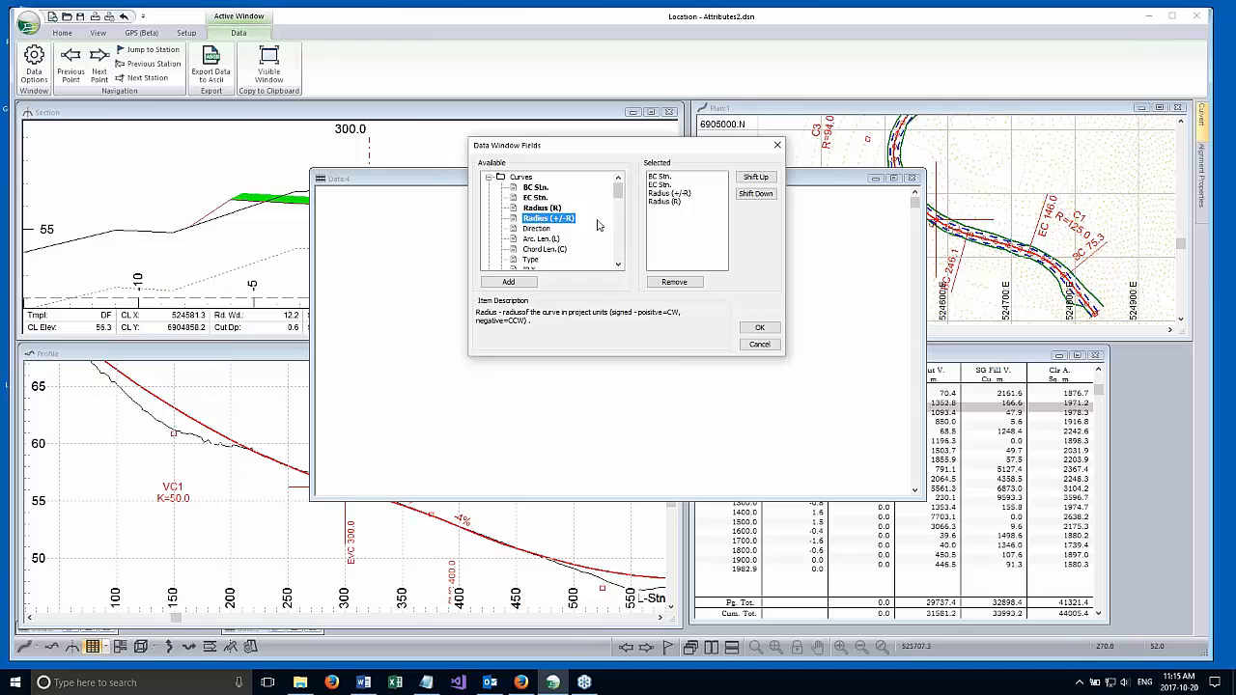
Remove Radius (+/-R) from the selected columns and apply the data window options.
click(665, 195)
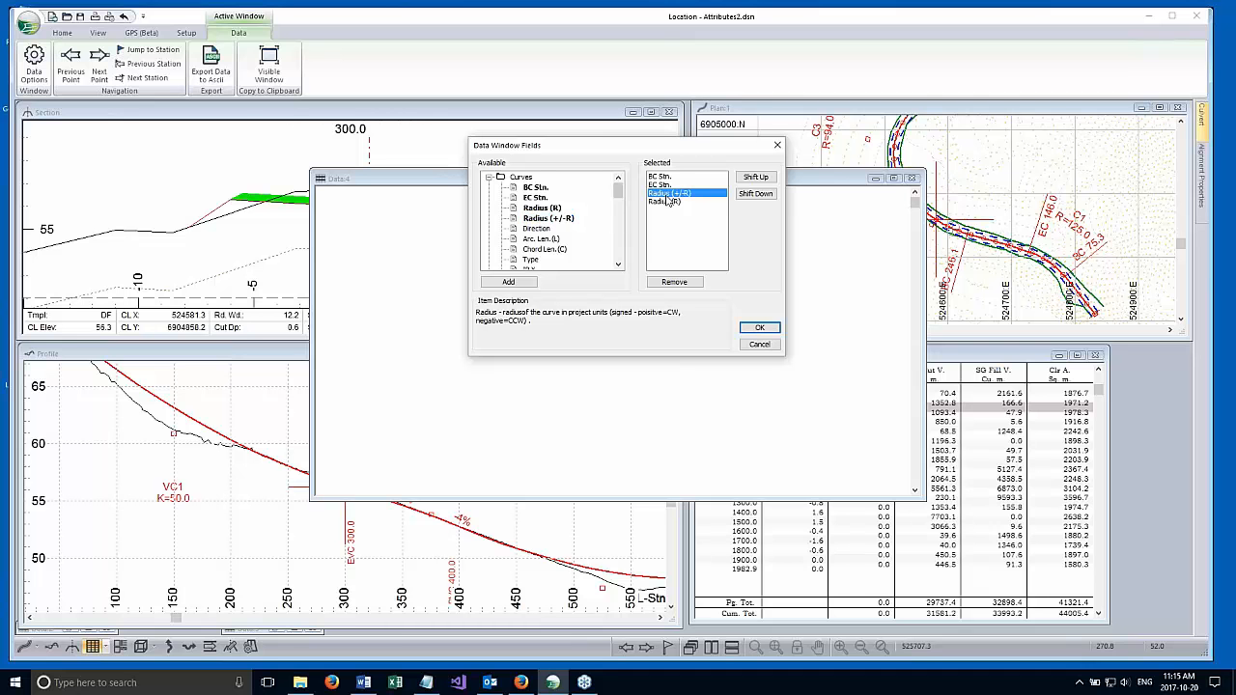
click(674, 281)
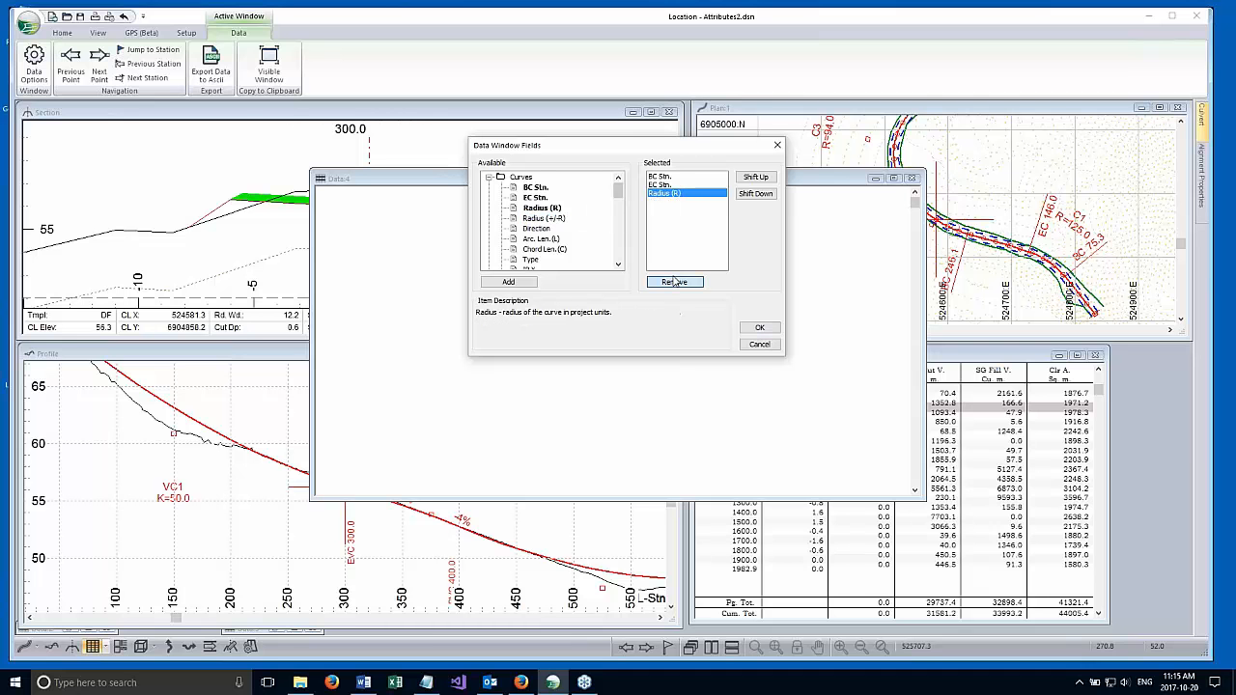
click(759, 328)
click(608, 296)
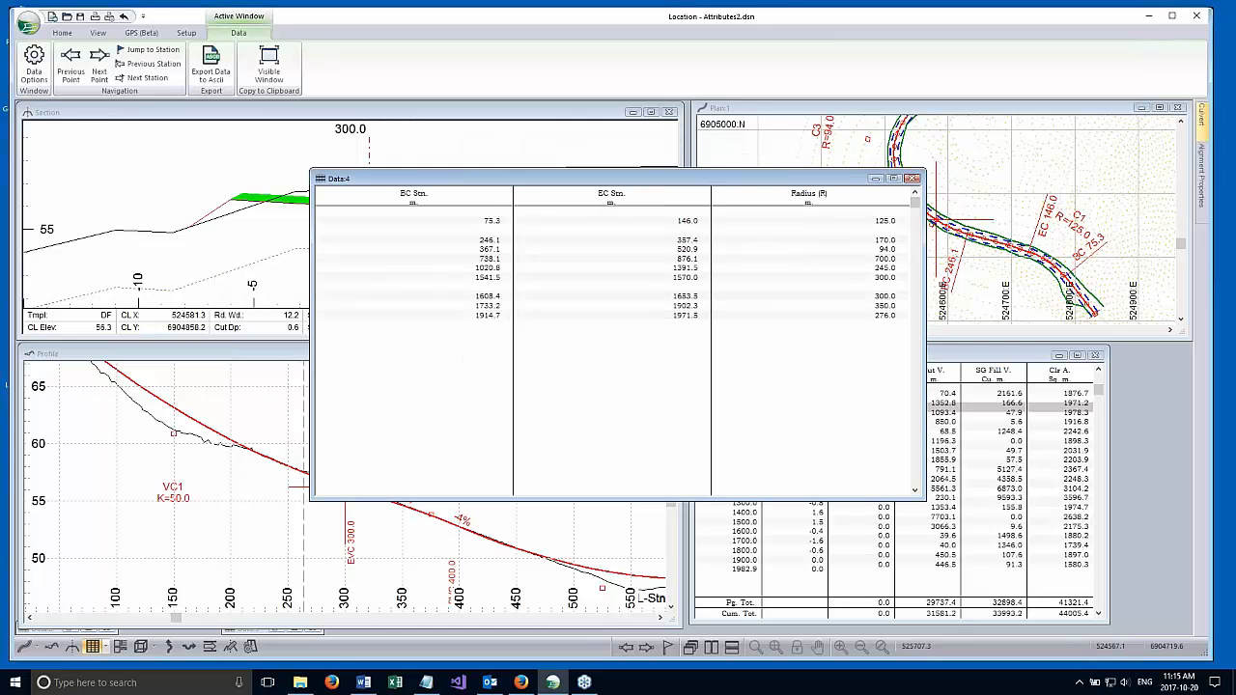
Shrink the horizontal curves data window, move it over the section and profile windows, and minimize it.
drag(546, 184, 398, 201)
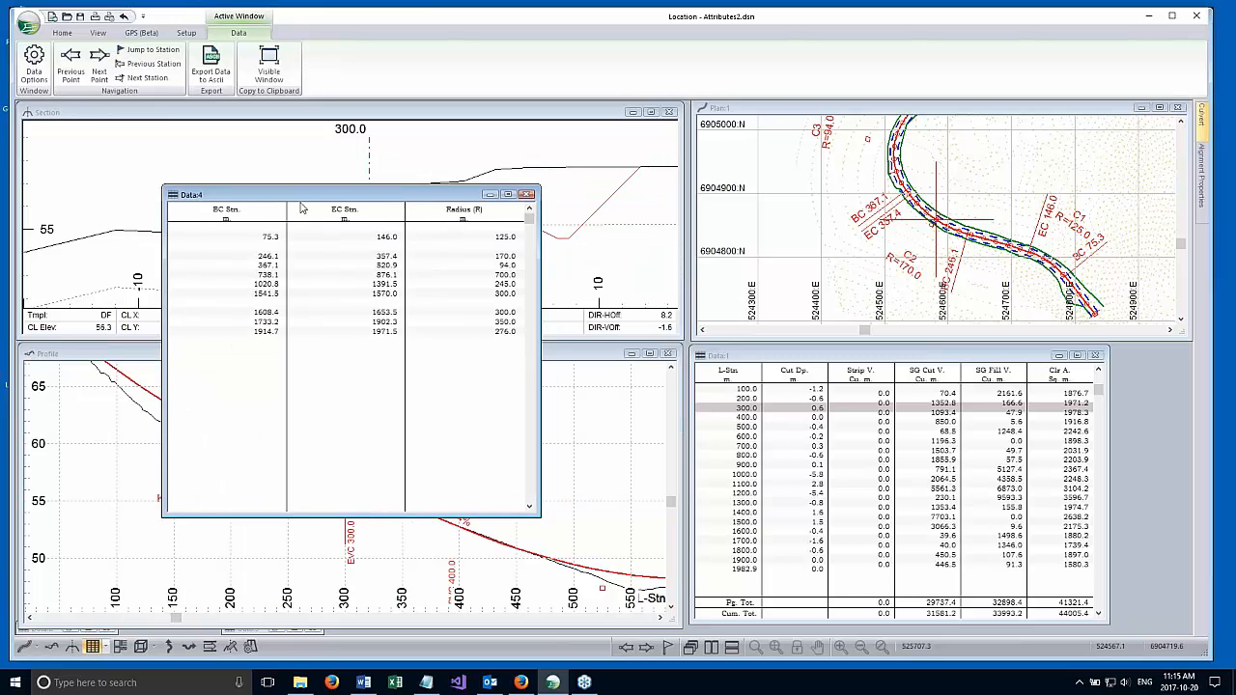
drag(299, 192, 279, 307)
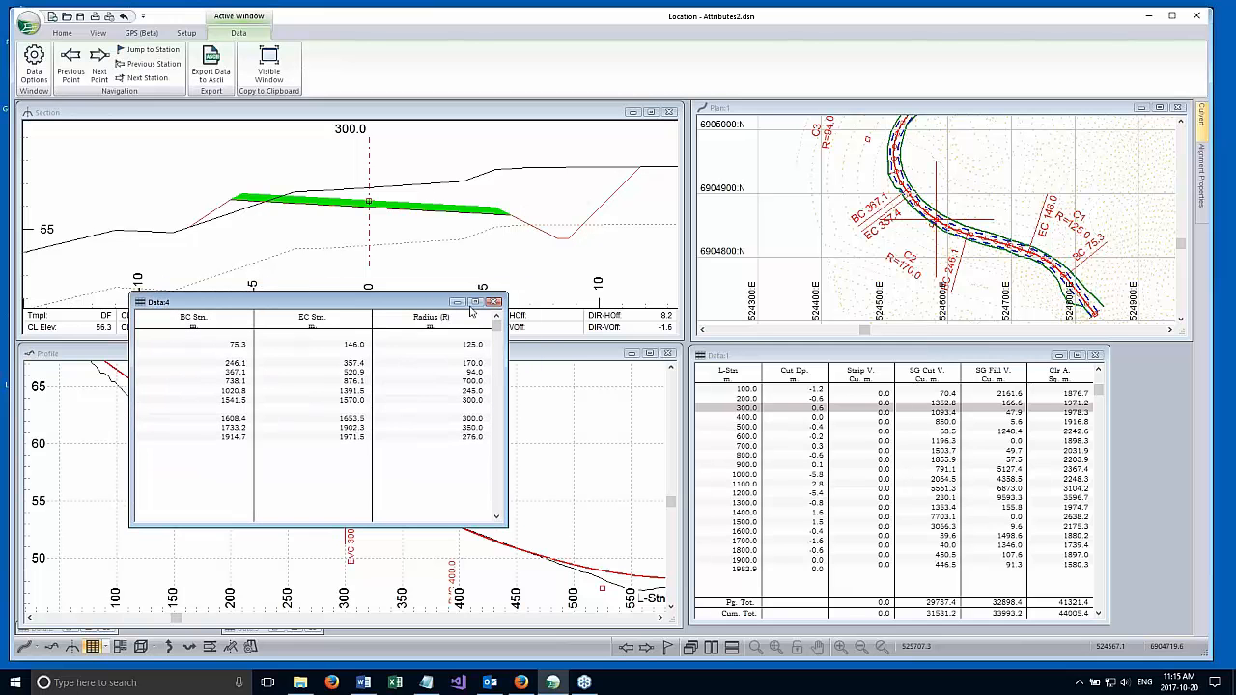
click(457, 302)
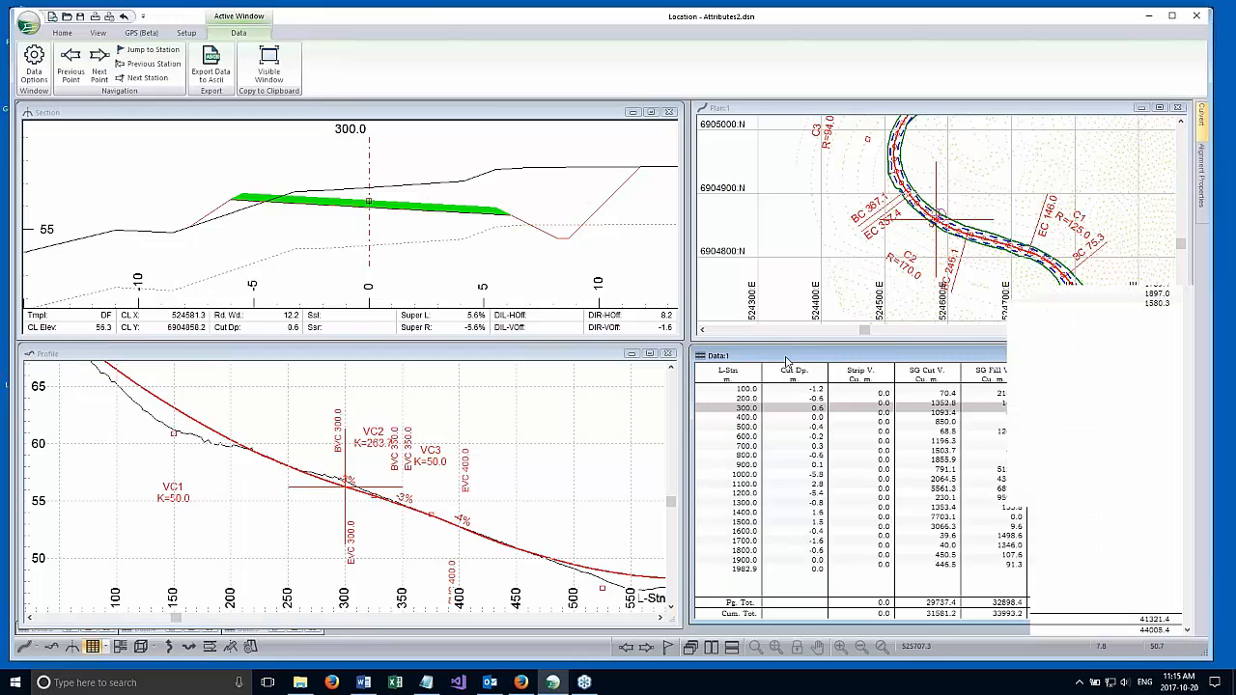
Maximize the data window with the cut and fill volumes and copy its data to the clipboard.
double_click(787, 361)
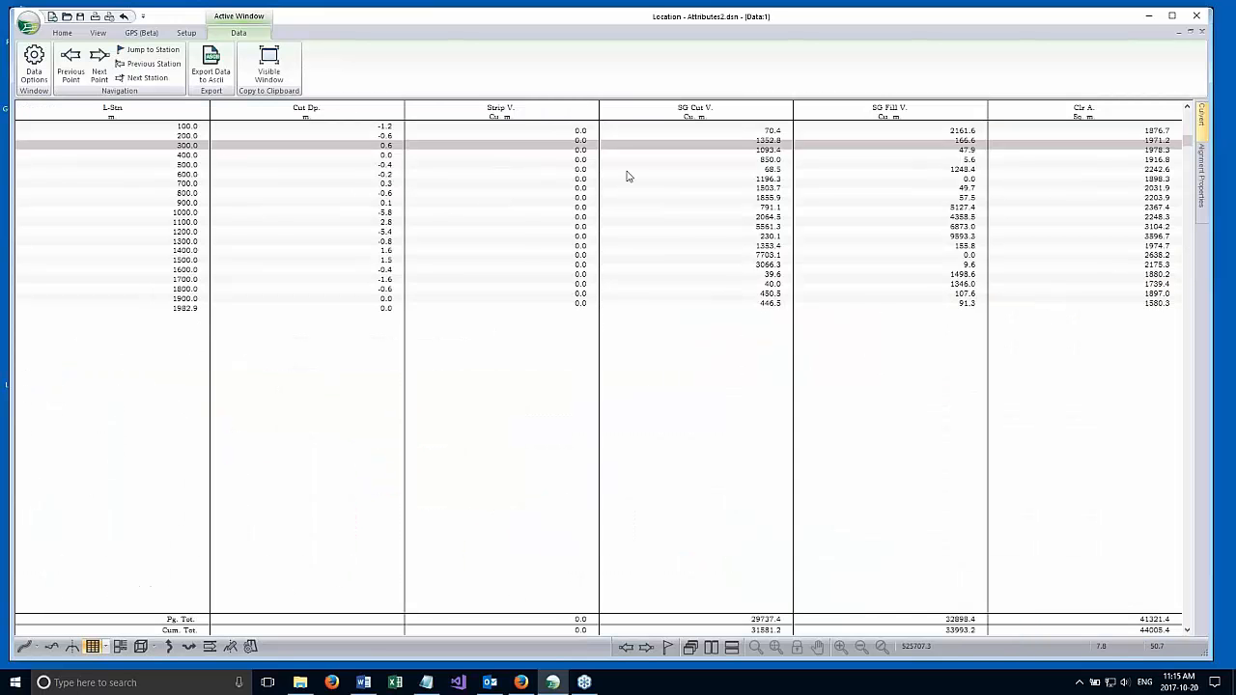
right_click(267, 250)
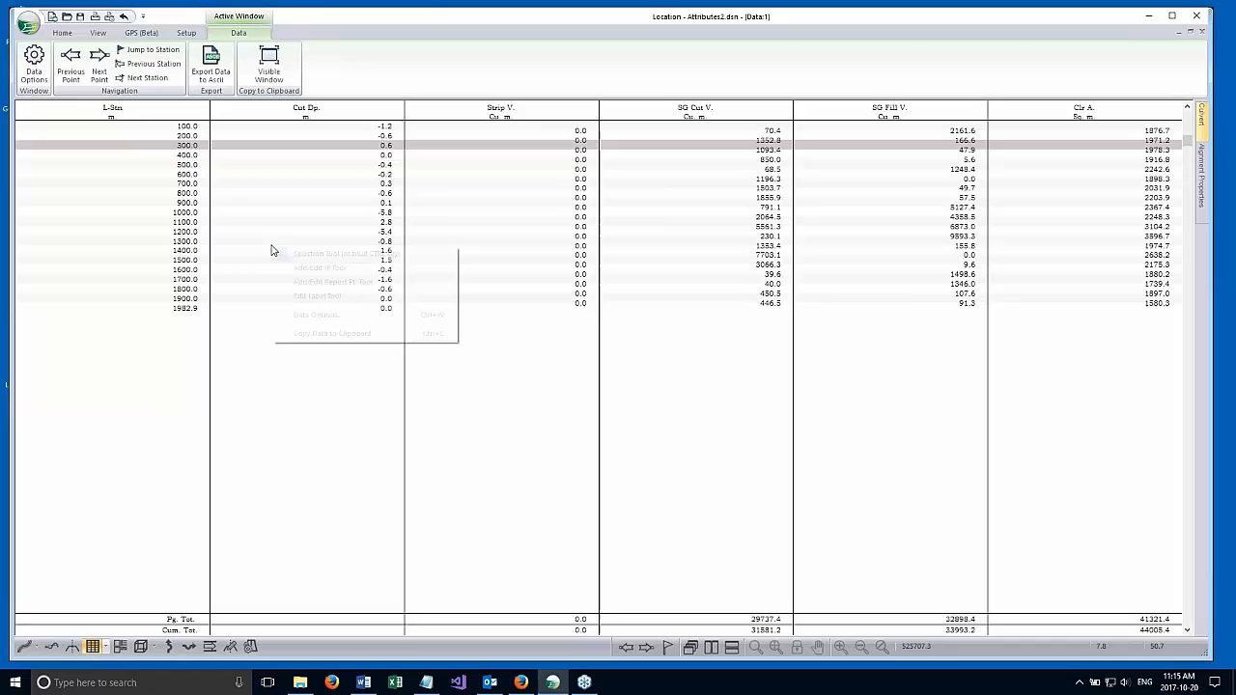
click(308, 335)
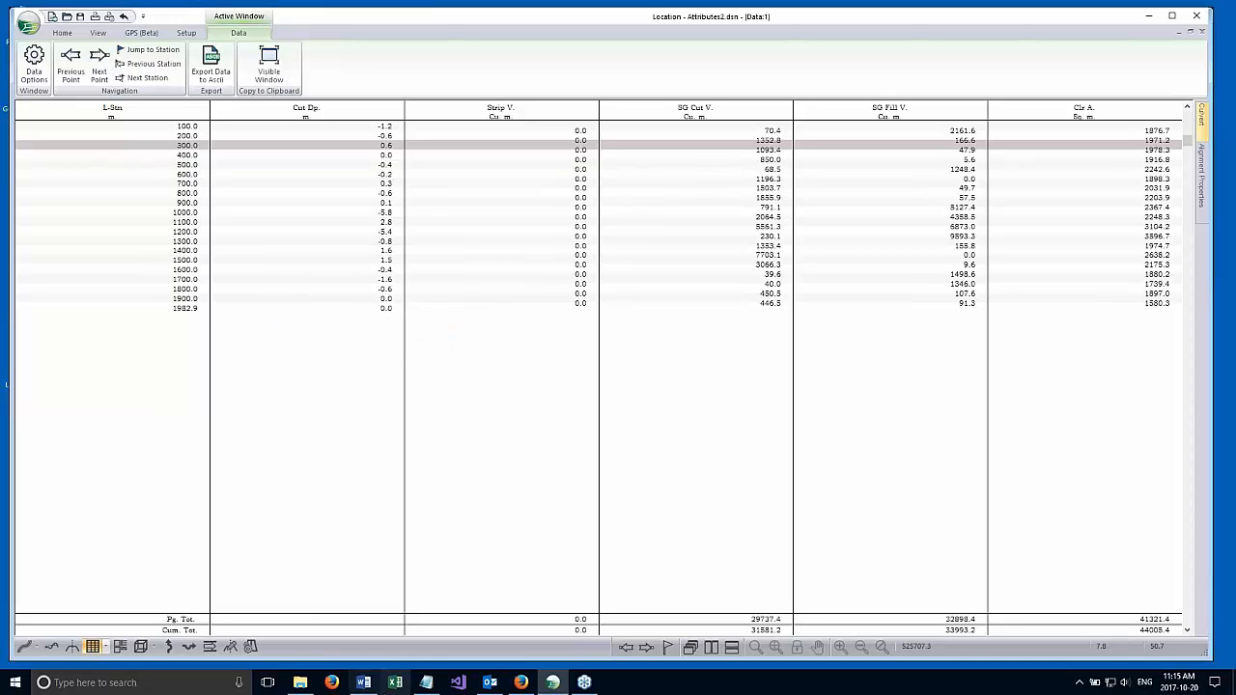
Switch to Excel, create a blank workbook, and paste the copied report data starting at cell A1.
click(393, 682)
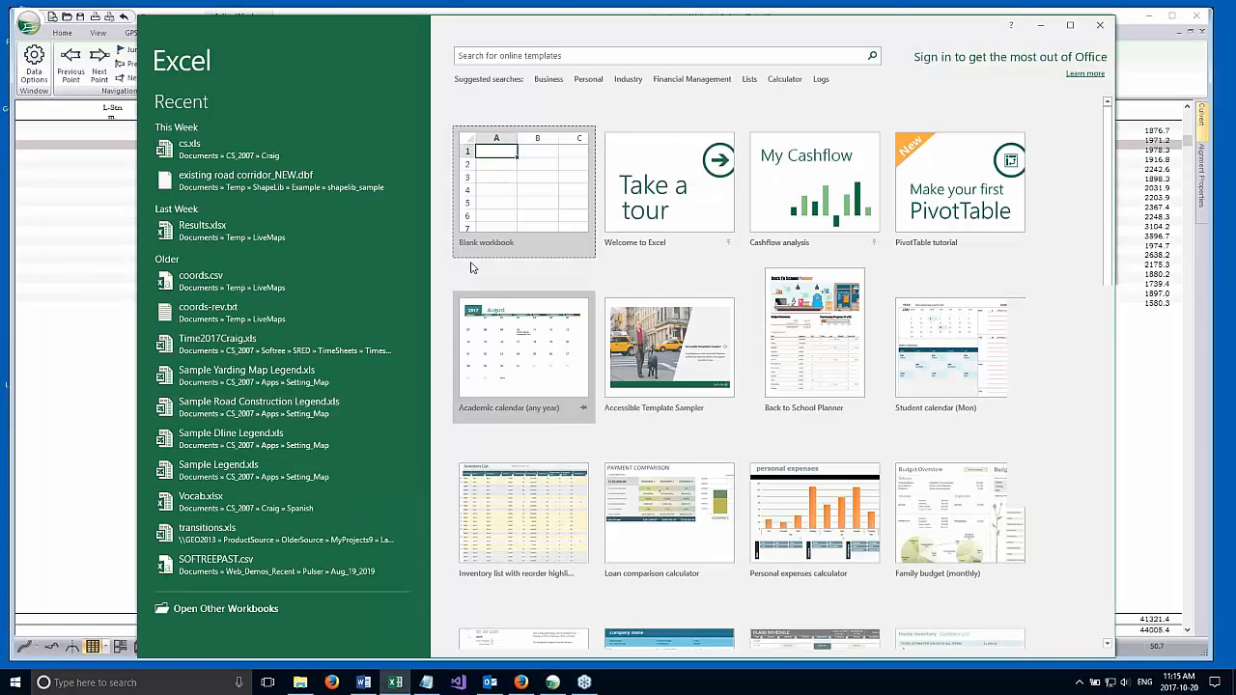
click(524, 191)
right_click(183, 170)
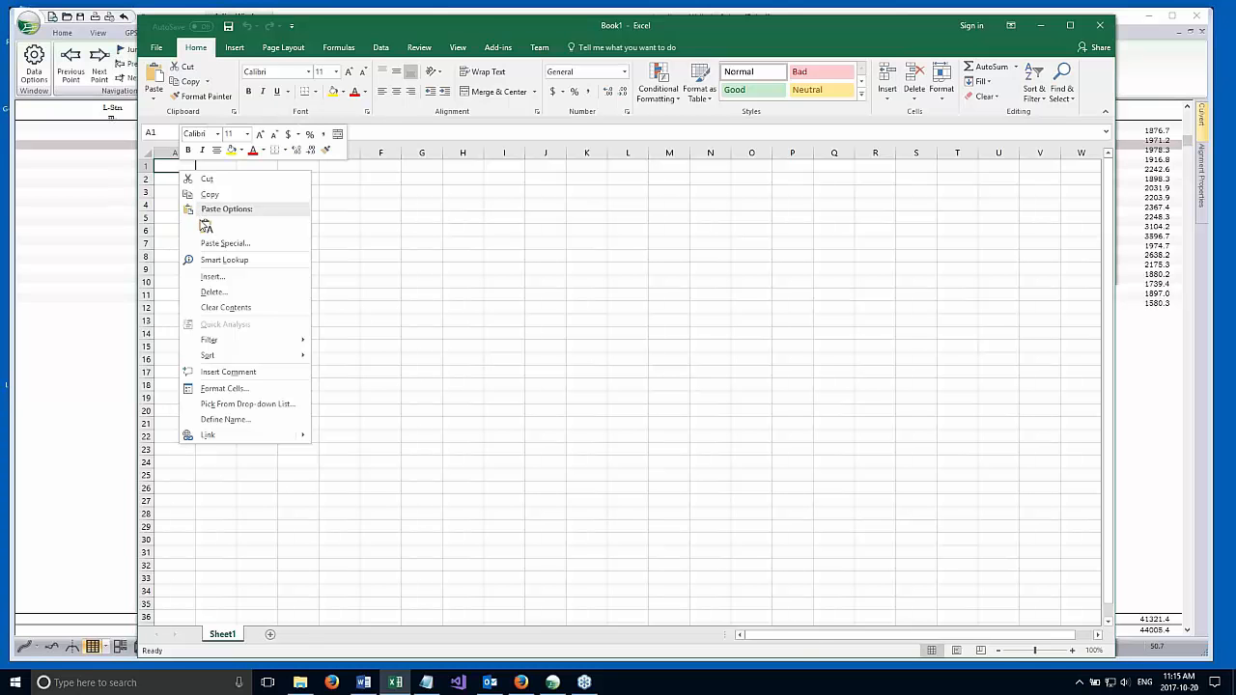
click(208, 229)
click(425, 278)
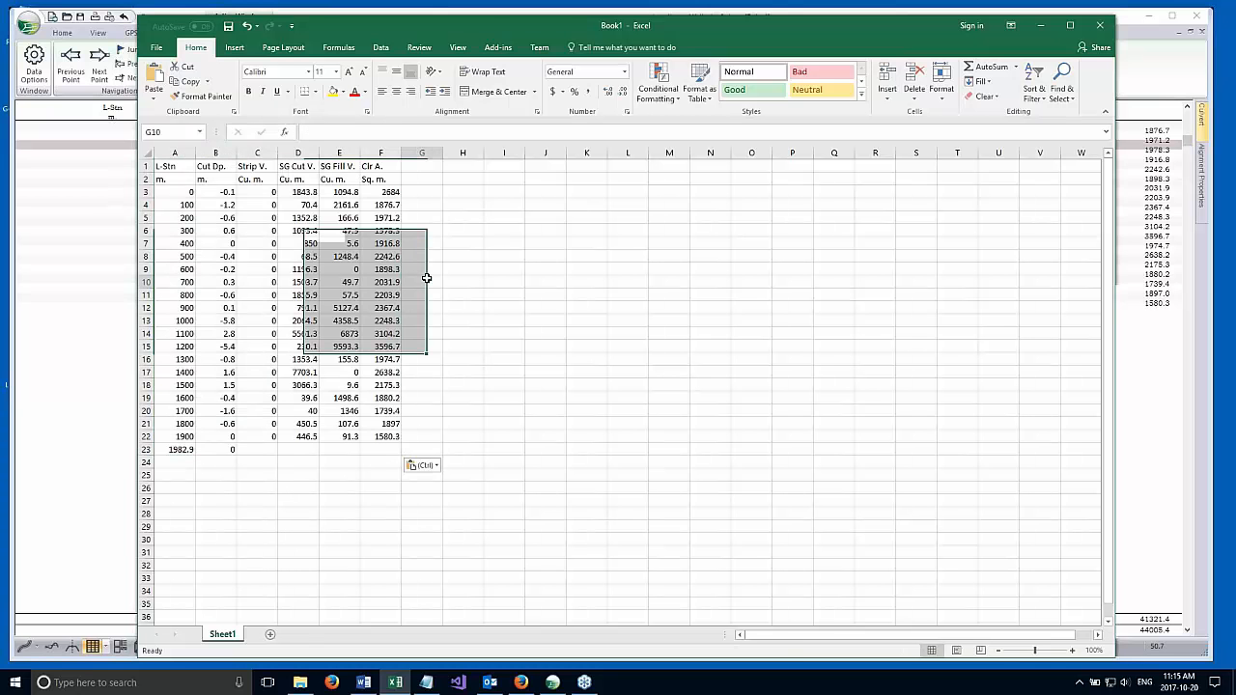
Examine row 3 and the Strip V. to Clr A. headings of the pasted data, and close the workbook without saving.
click(147, 192)
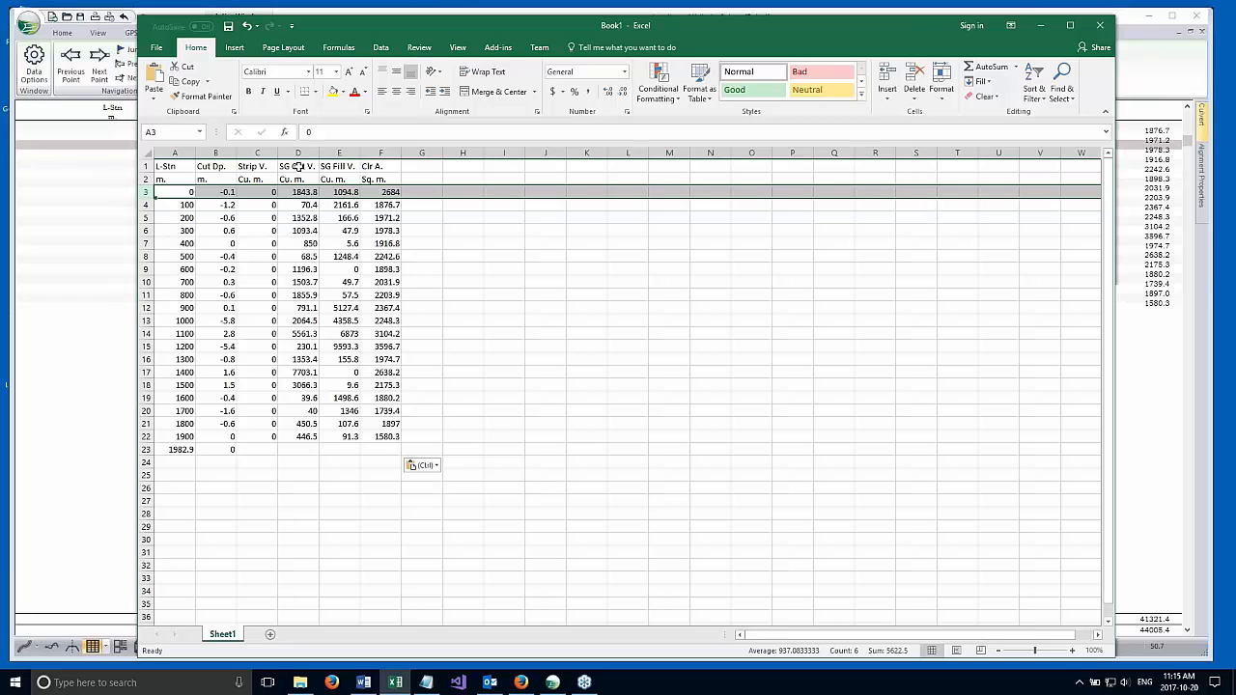
drag(268, 168, 310, 168)
ctrl+click(376, 168)
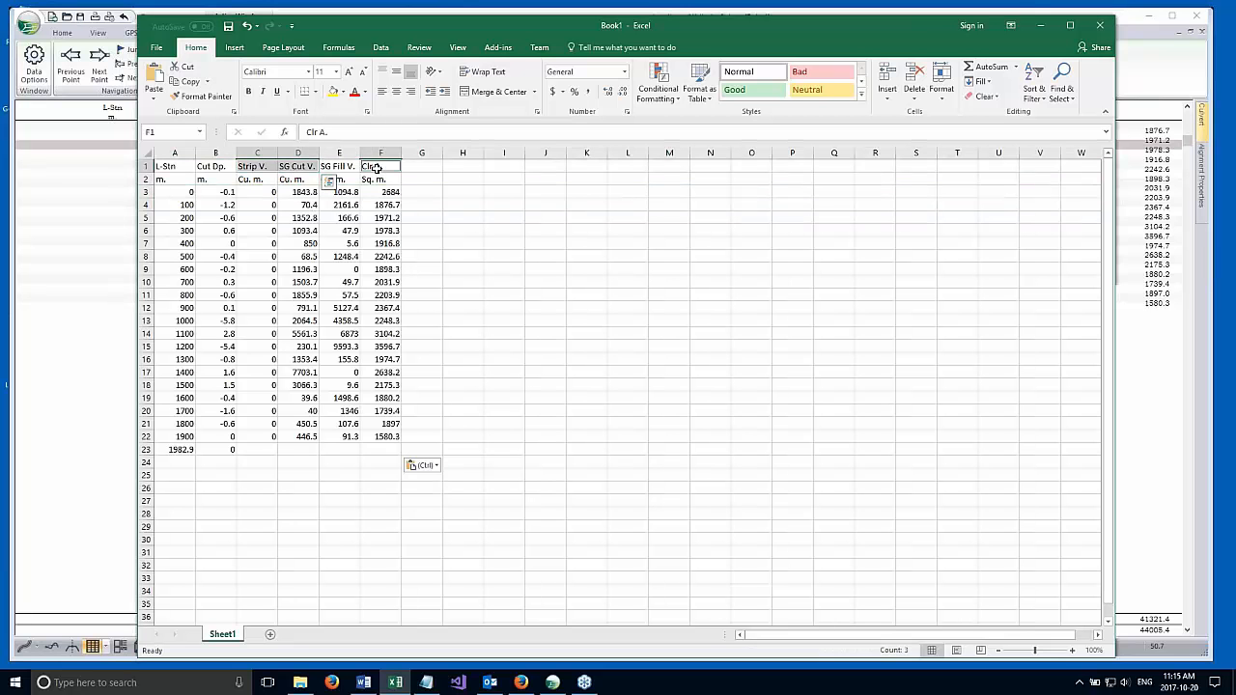
key(ctrl)
click(324, 166)
click(257, 167)
shift+click(369, 165)
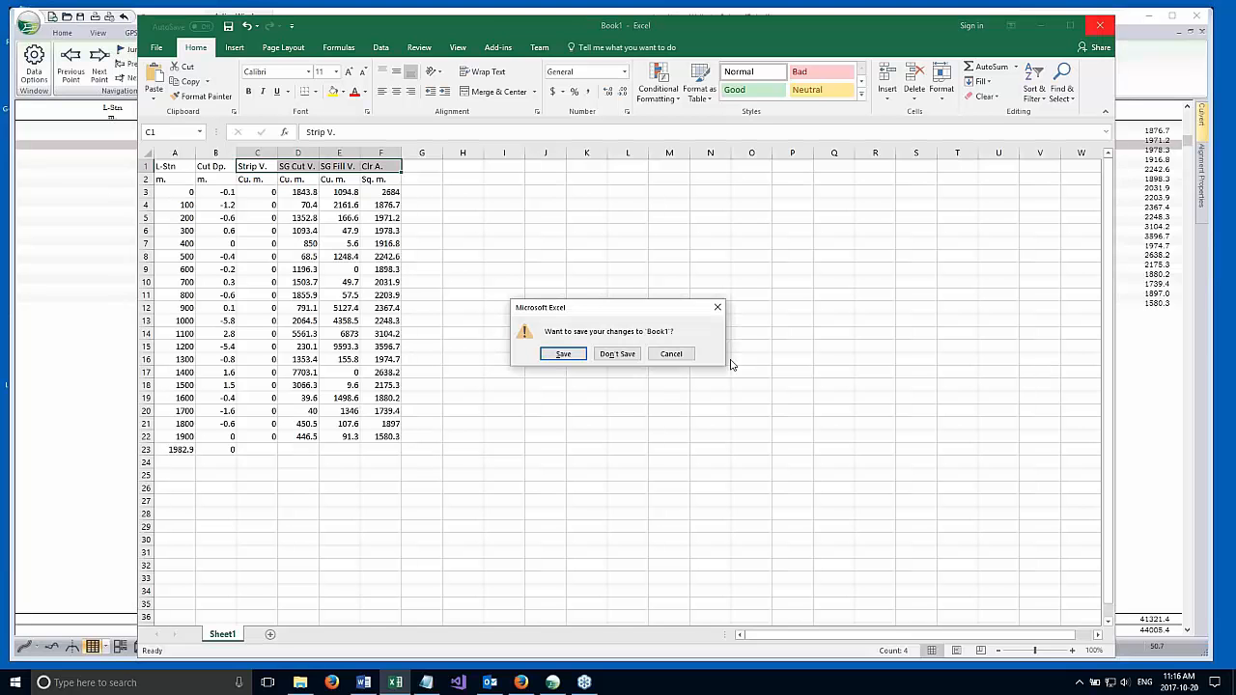
click(622, 357)
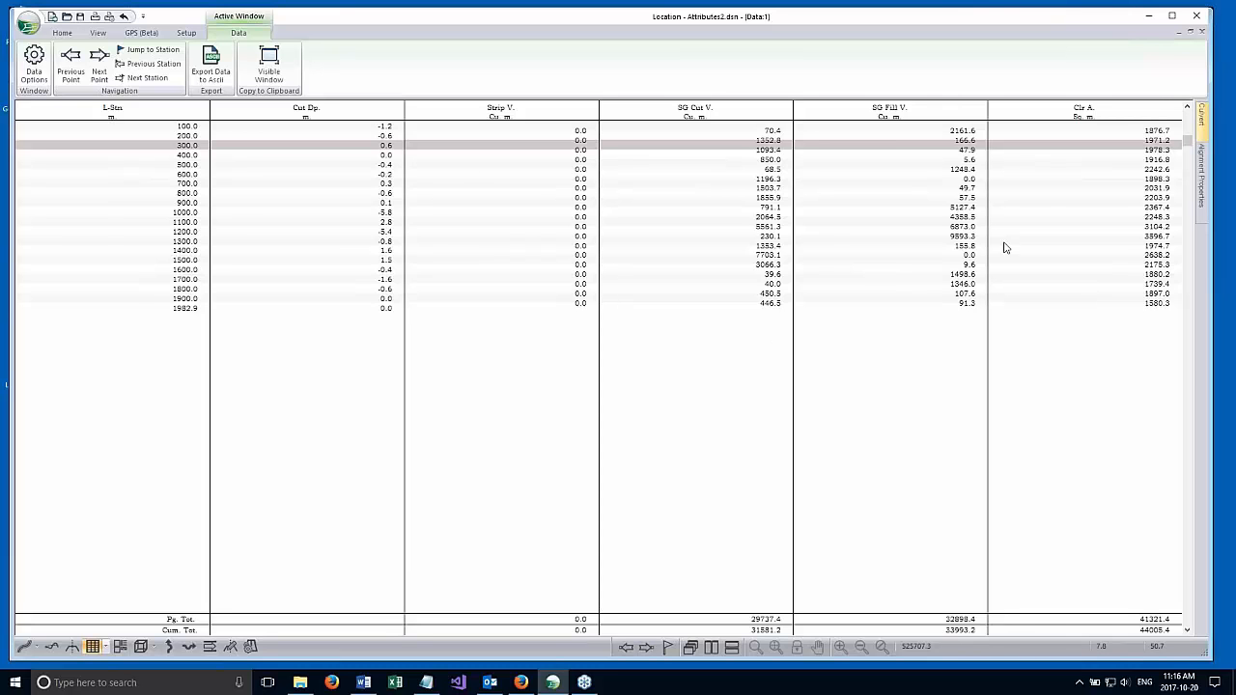
Restore the data window to its tiled size and enlarge the profile window to cover most of the workspace.
click(1190, 32)
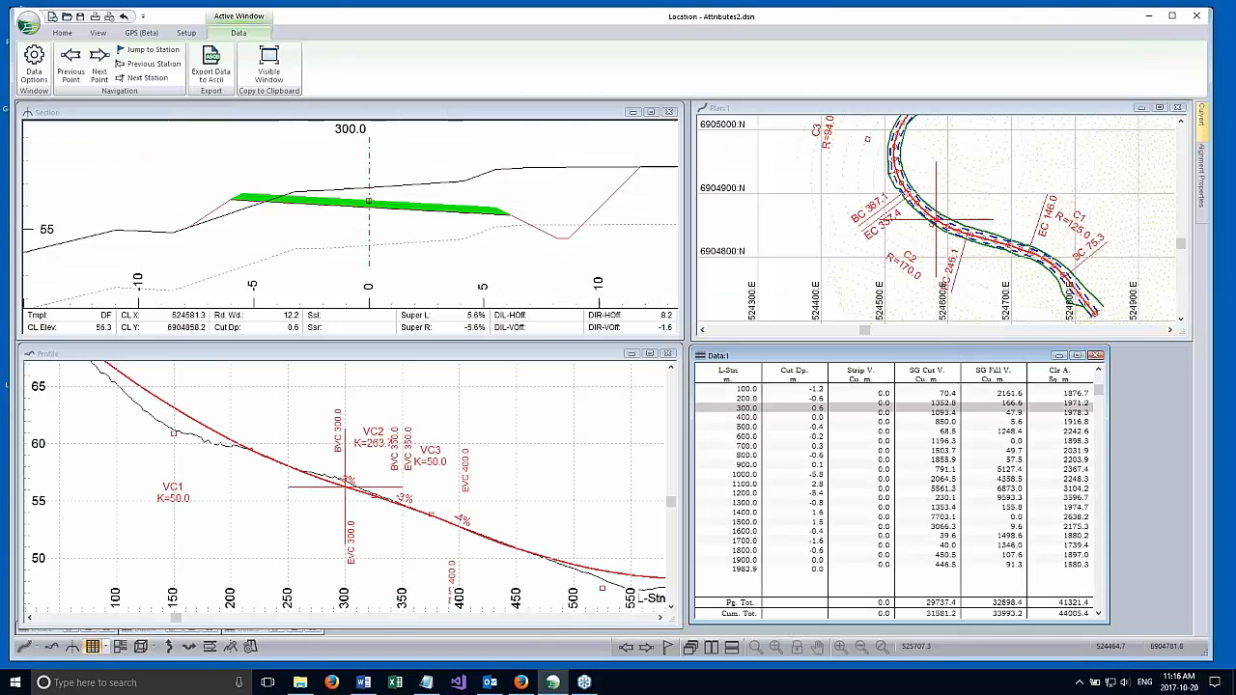
click(558, 358)
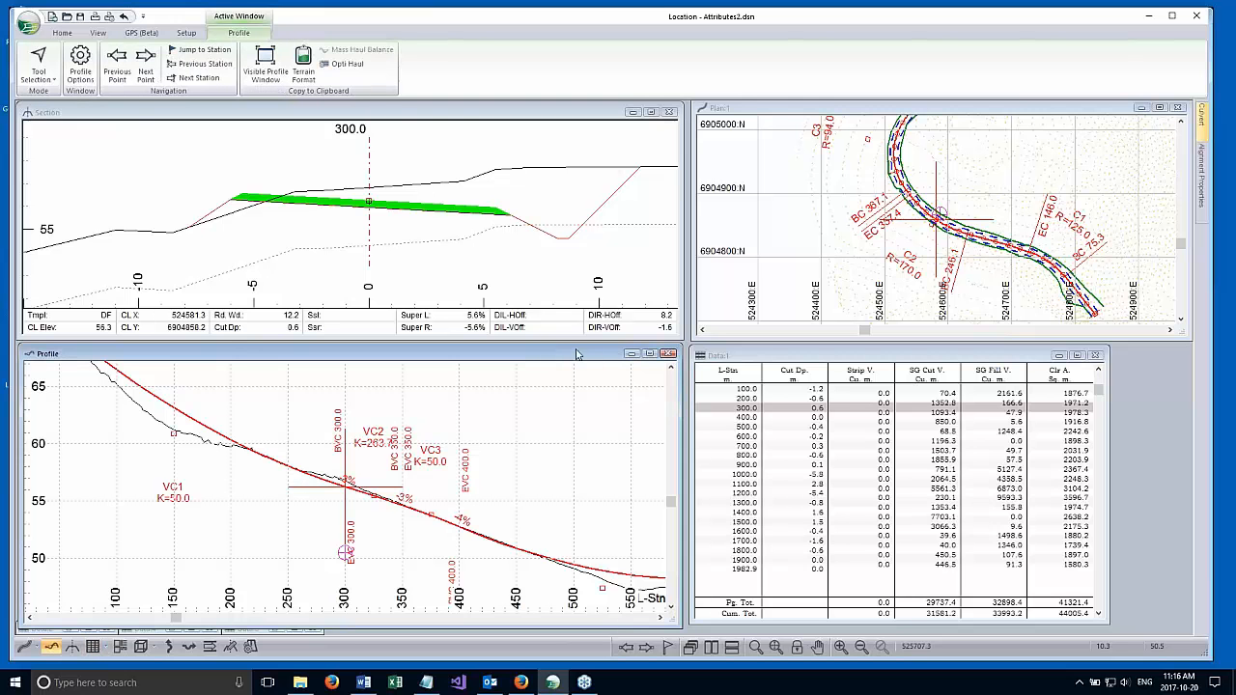
drag(577, 348, 633, 103)
drag(683, 166, 1148, 166)
scroll(687, 279, down, 2)
middle_drag(687, 279, 539, 298)
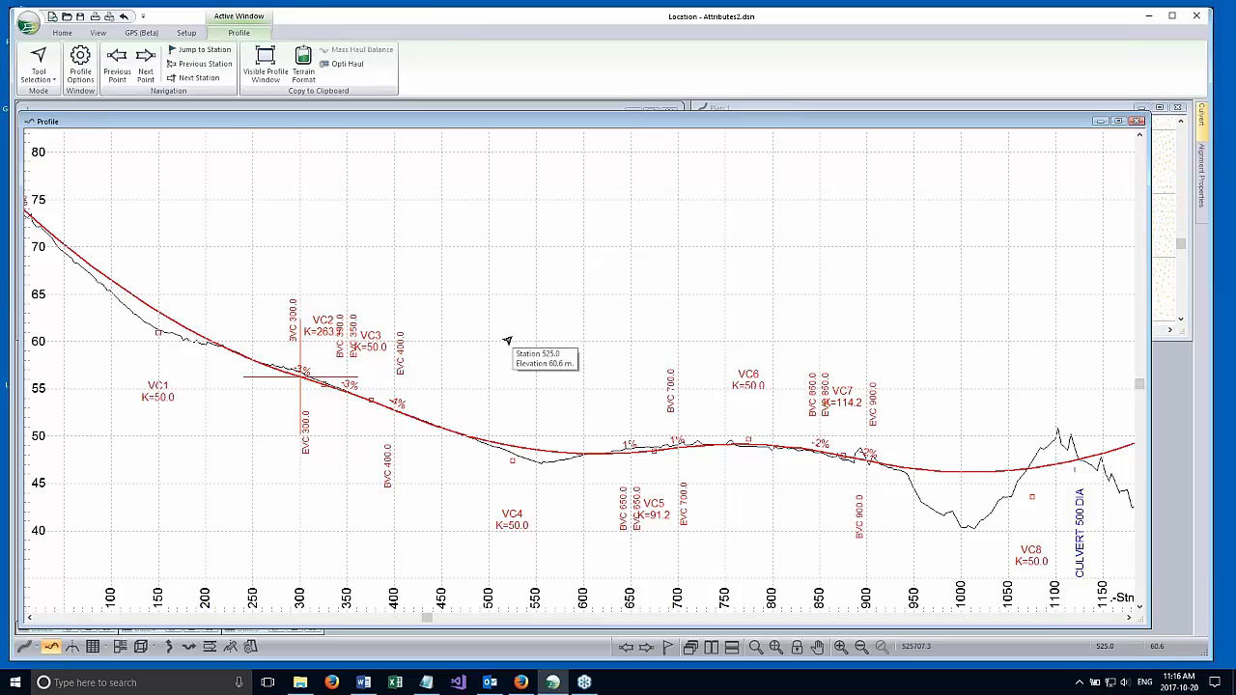
scroll(479, 308, up, 1)
Enable the first User Defined label for the profile window and set its description to Stationing.
right_click(472, 275)
click(496, 374)
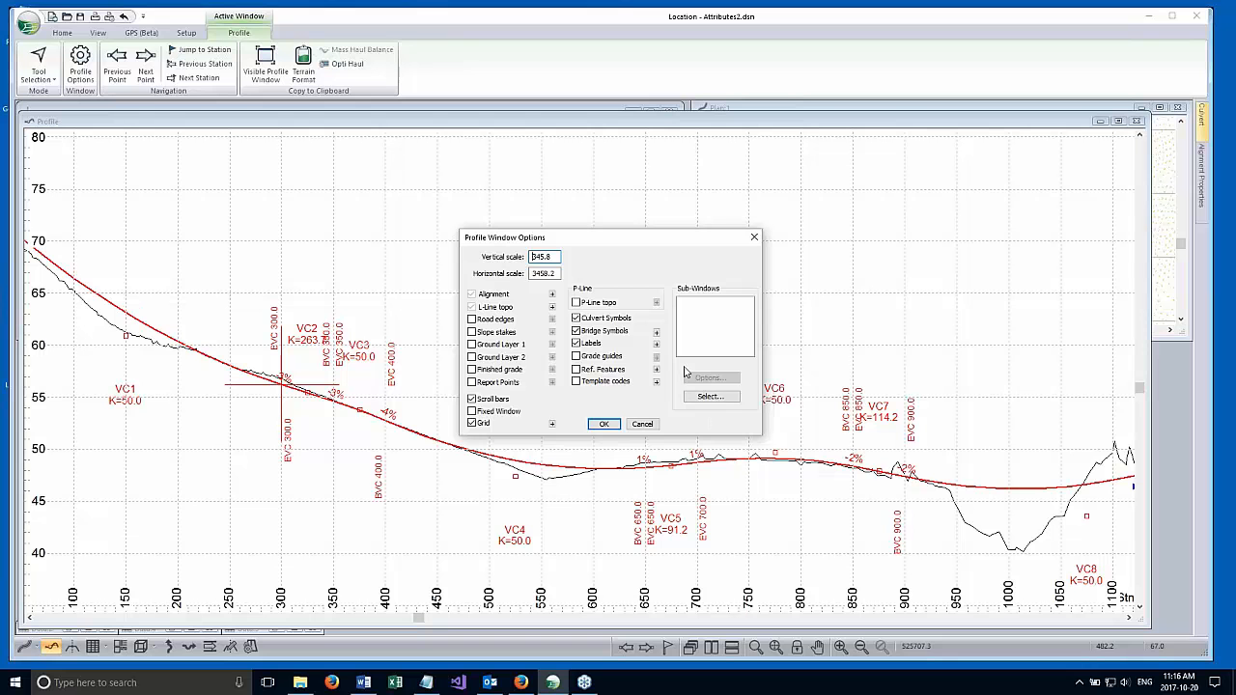
click(656, 344)
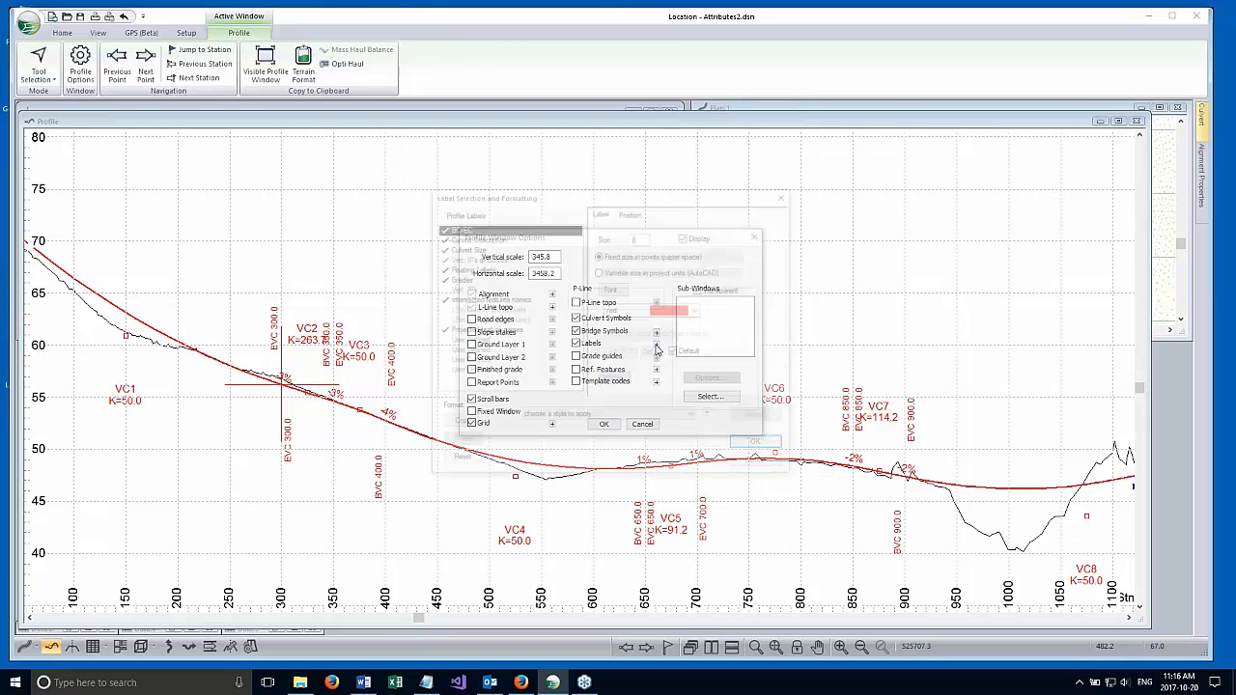
click(468, 341)
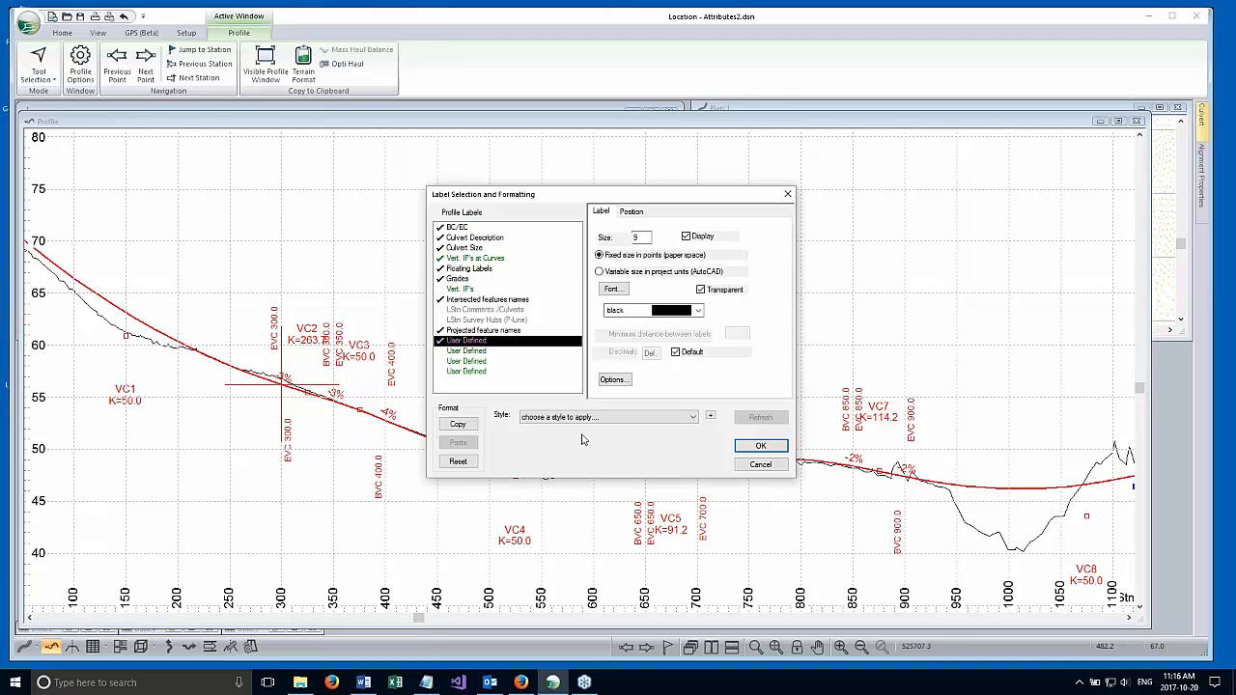
click(606, 380)
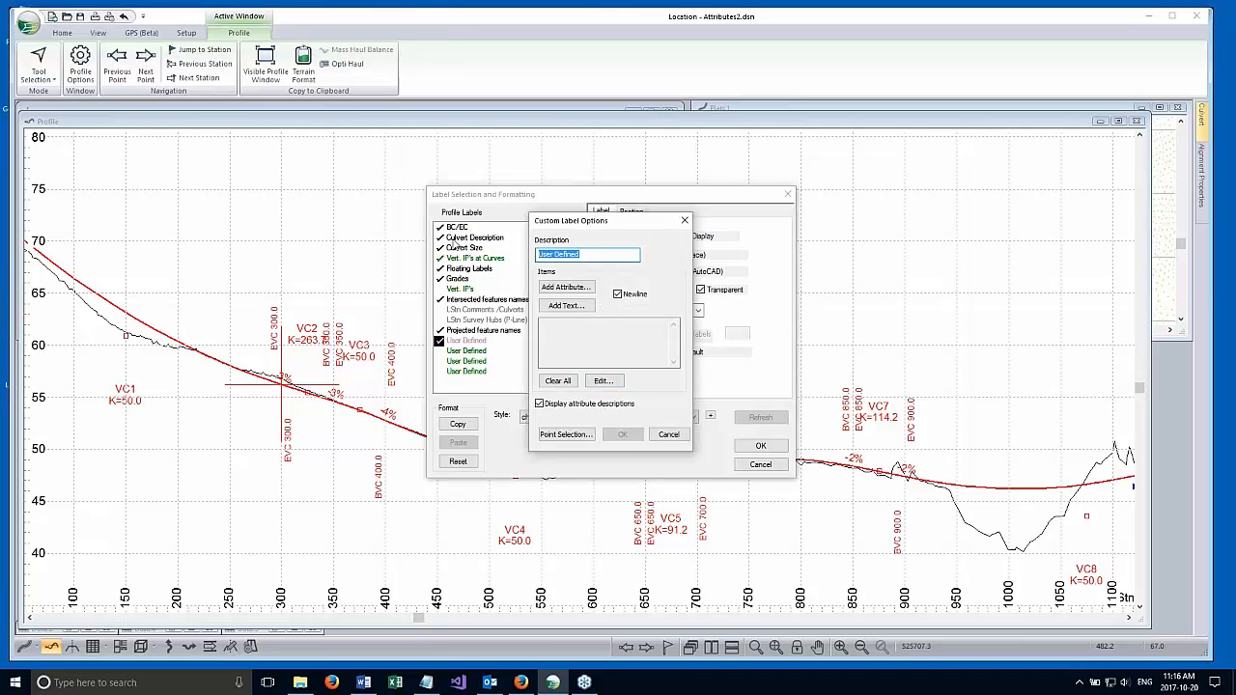
text(Stationing)
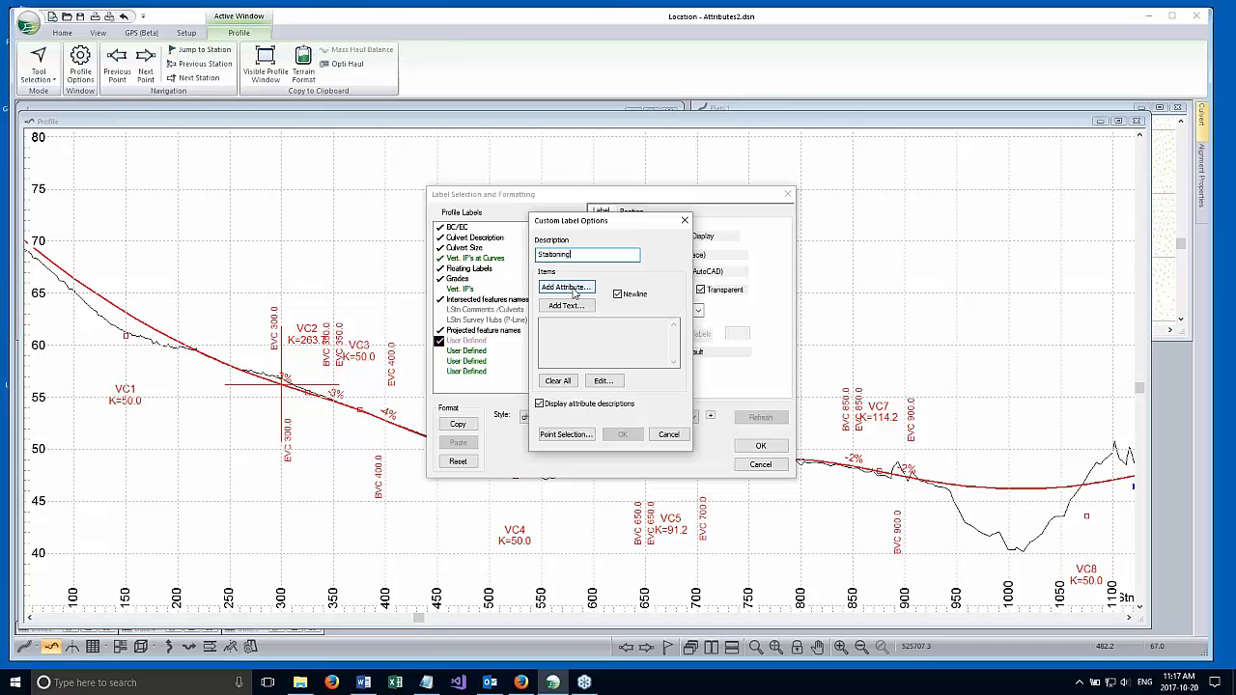
Add the P-line Index attribute to the Stationing label's items.
drag(575, 220, 697, 169)
click(688, 236)
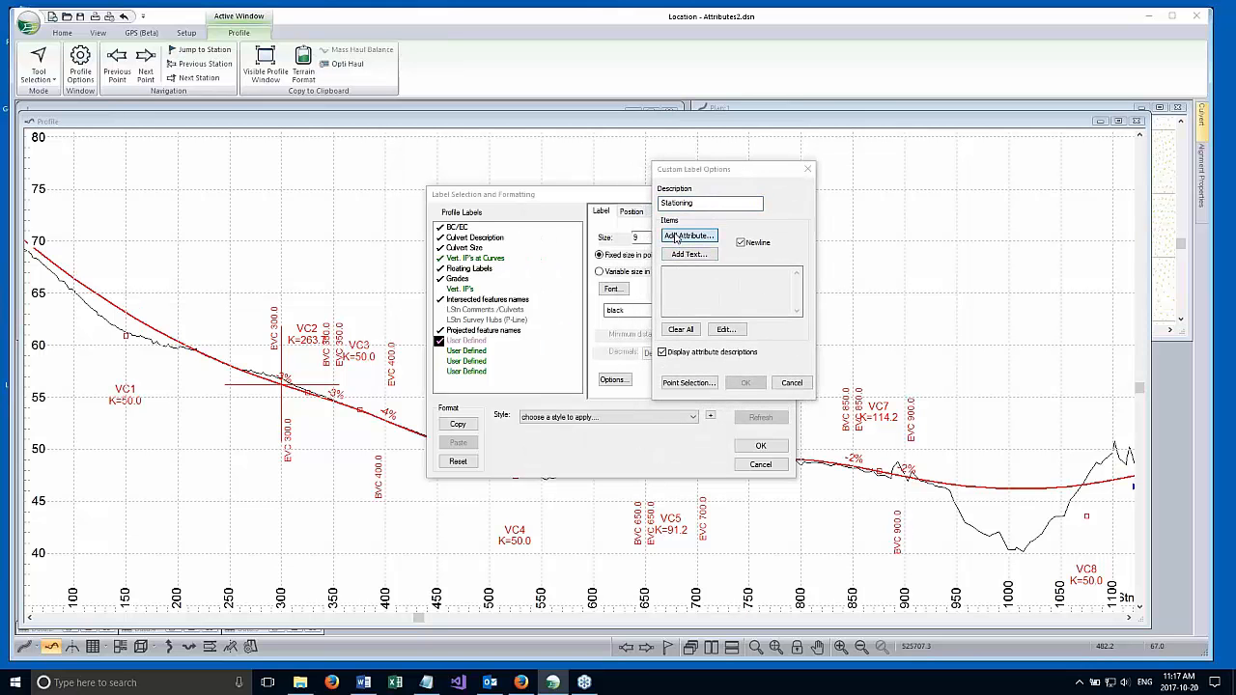
mouse_move(725, 223)
mouse_down()
mouse_move(727, 253)
mouse_move(726, 231)
mouse_up()
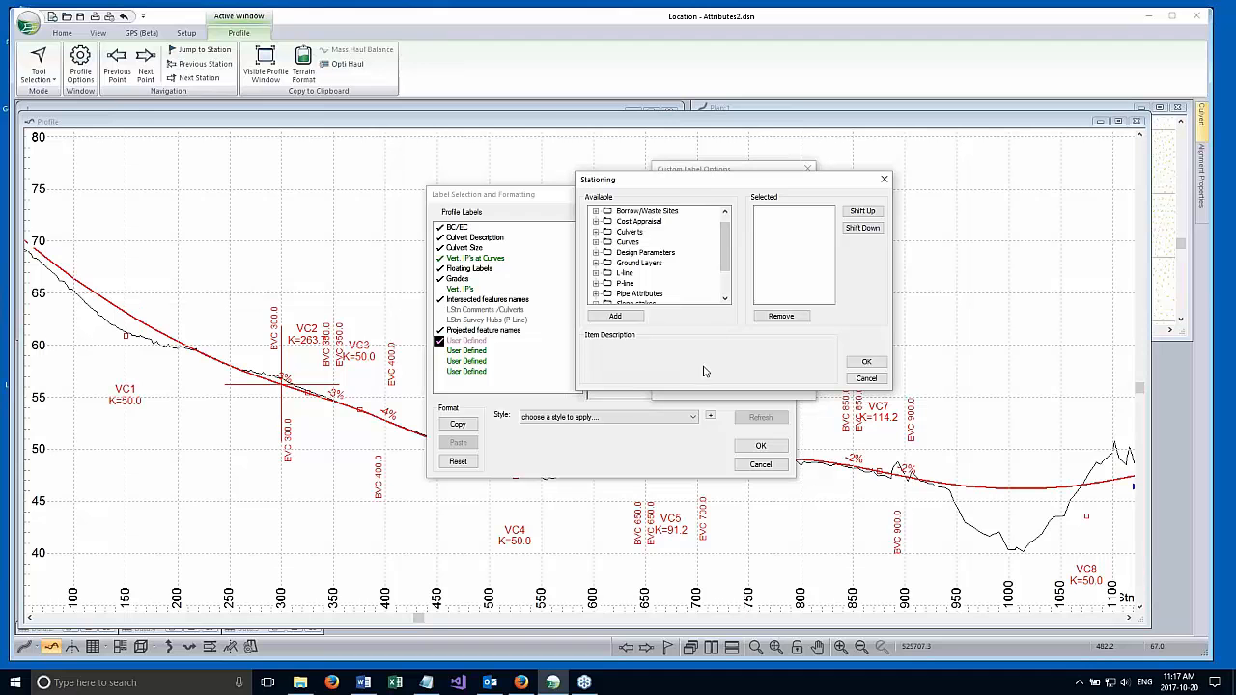
drag(726, 246, 726, 259)
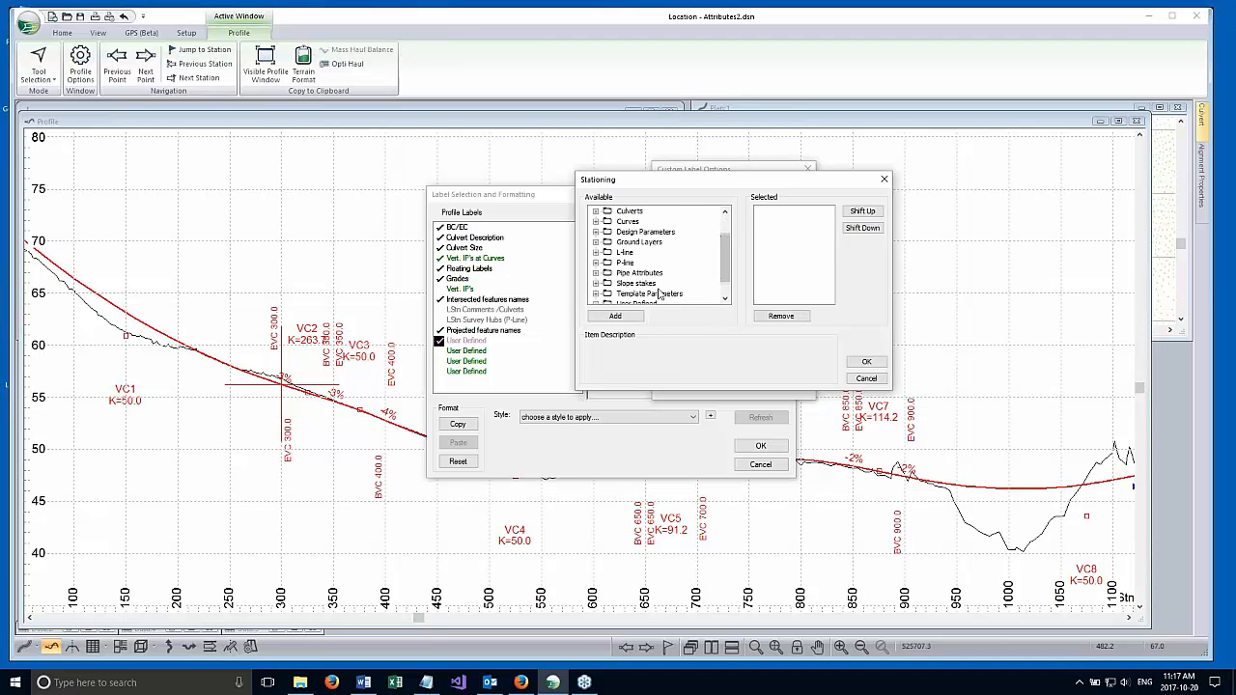
click(595, 263)
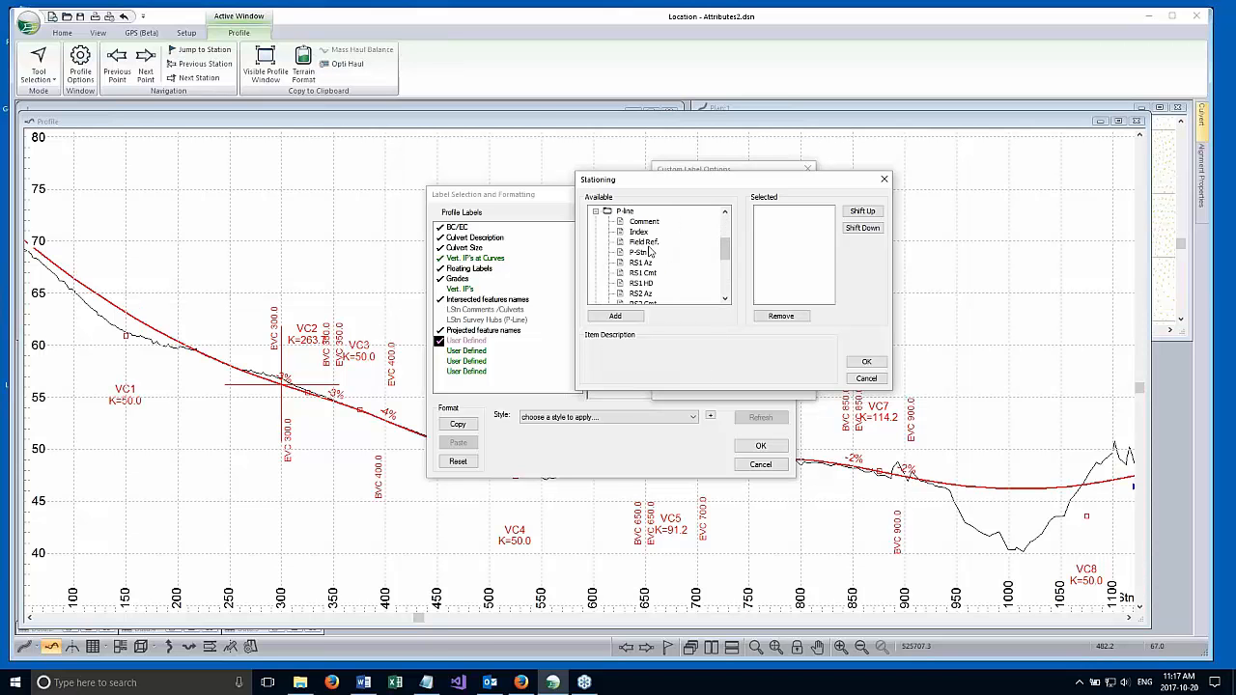
double_click(640, 232)
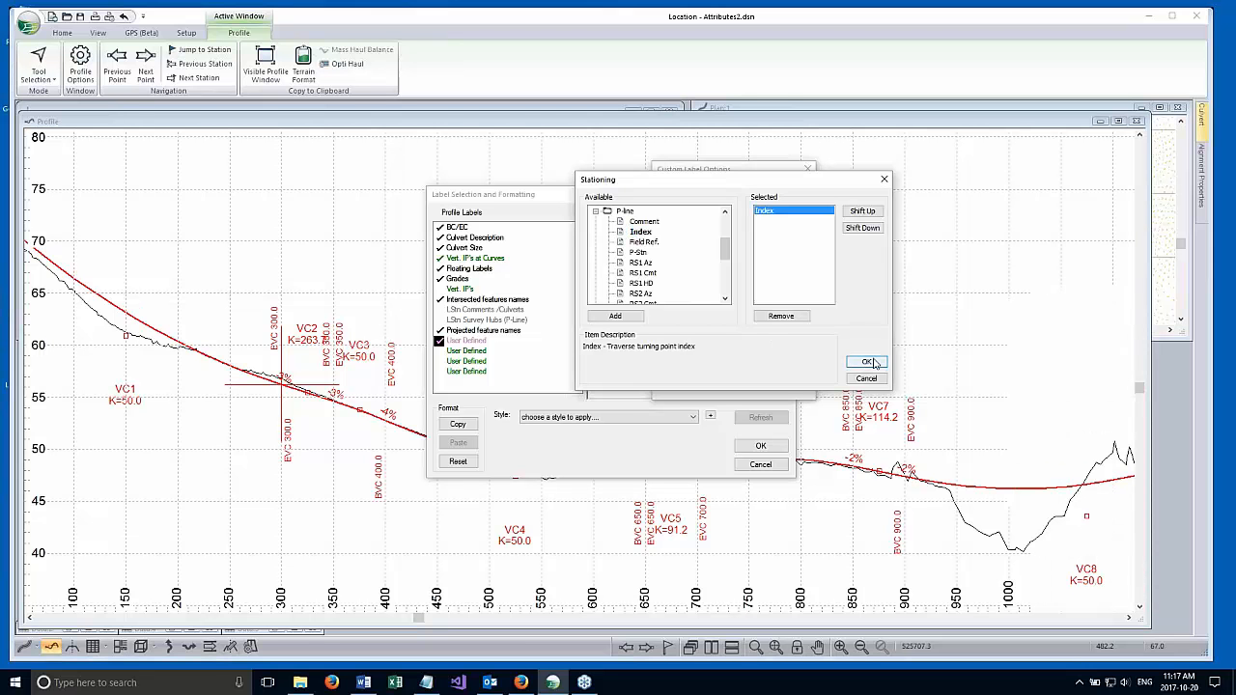
click(868, 362)
click(720, 282)
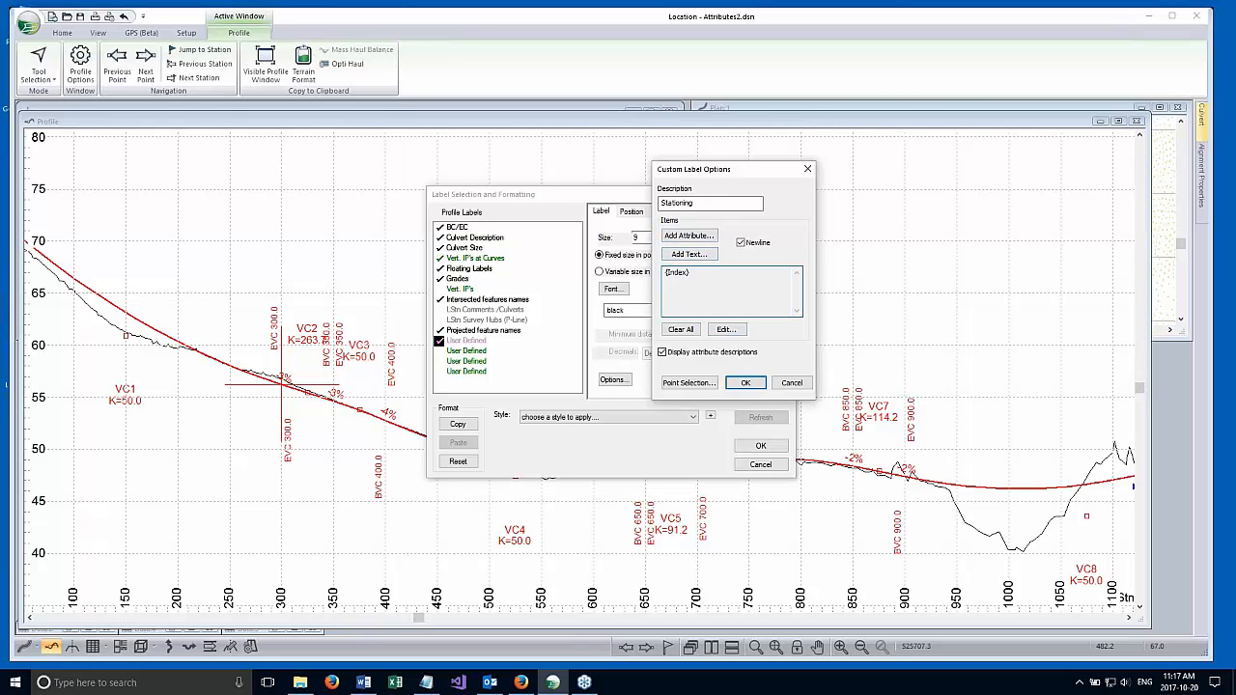
Add the CL Elev attribute to the Stationing label on a new line and accept the custom label options.
click(689, 236)
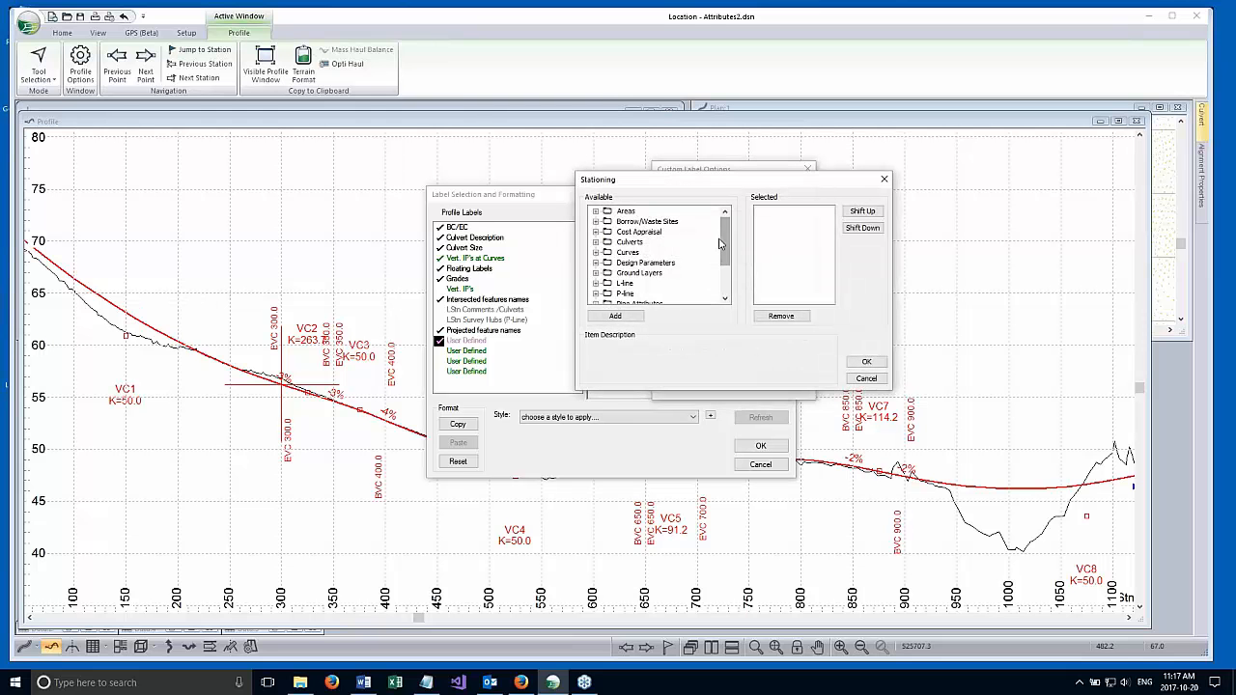
scroll(725, 246, down, 2)
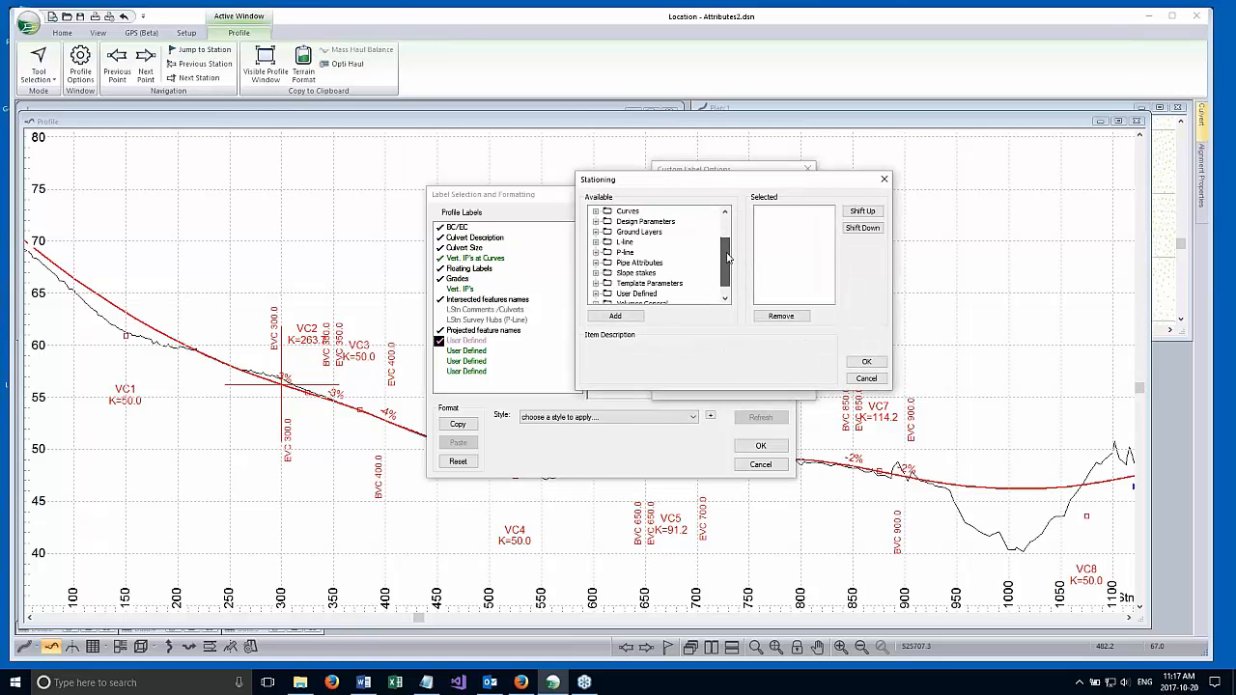
scroll(728, 259, up, 2)
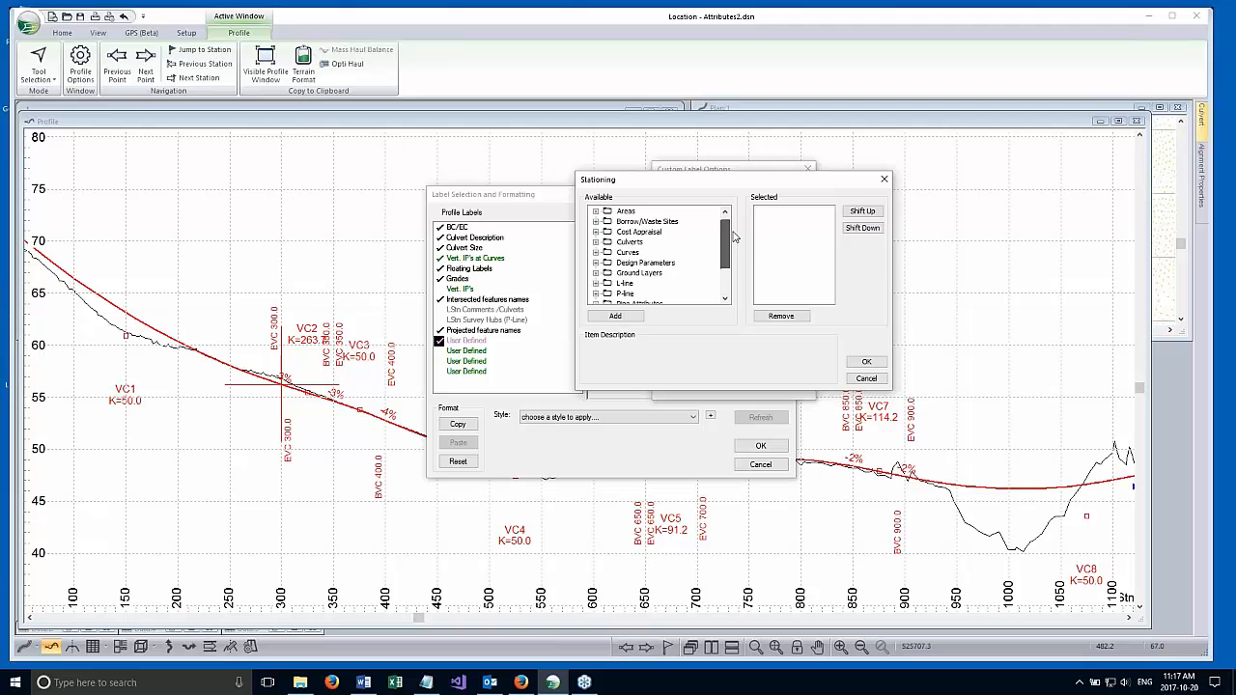
scroll(732, 239, down, 1)
click(596, 272)
double_click(641, 221)
click(865, 364)
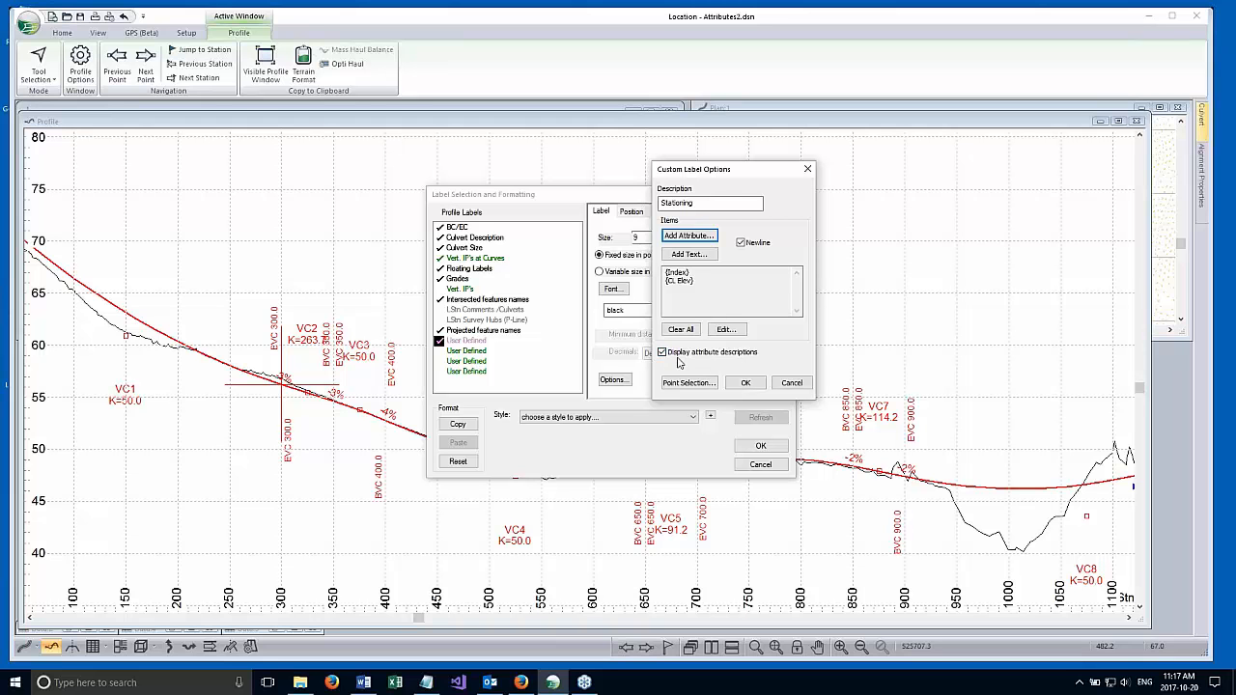
click(741, 386)
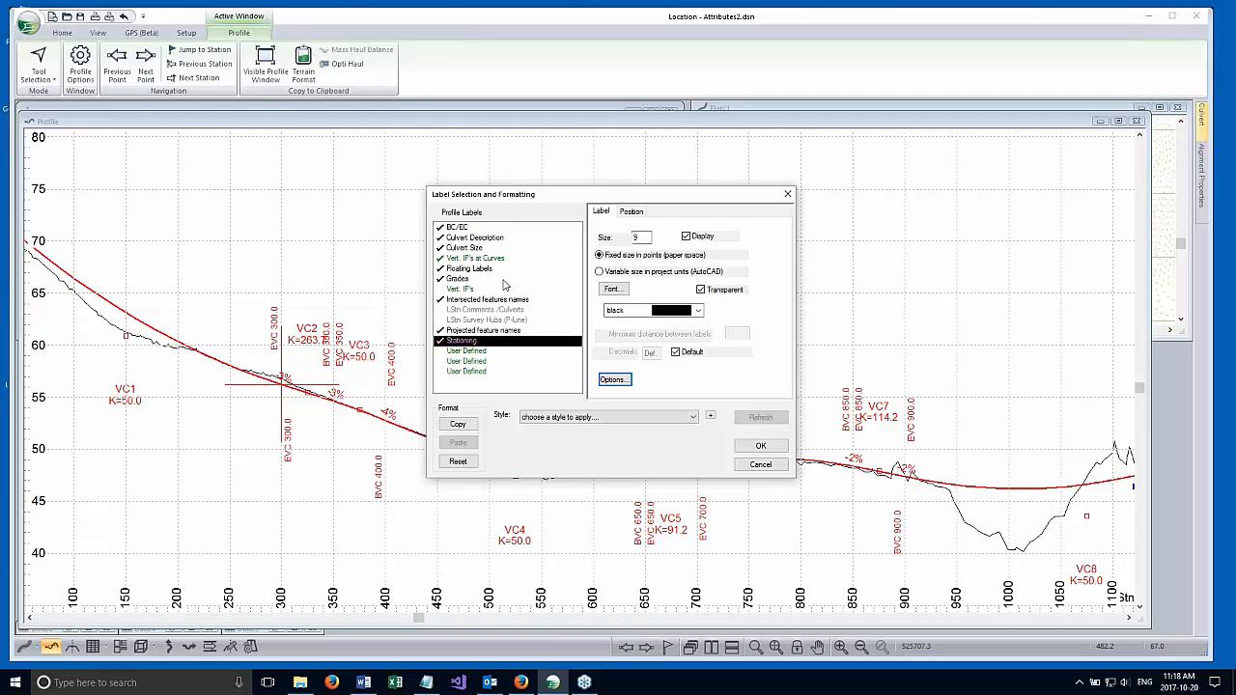
Copy the Culvert Description label's format onto the Stationing label and apply the label settings to the profile window.
click(453, 229)
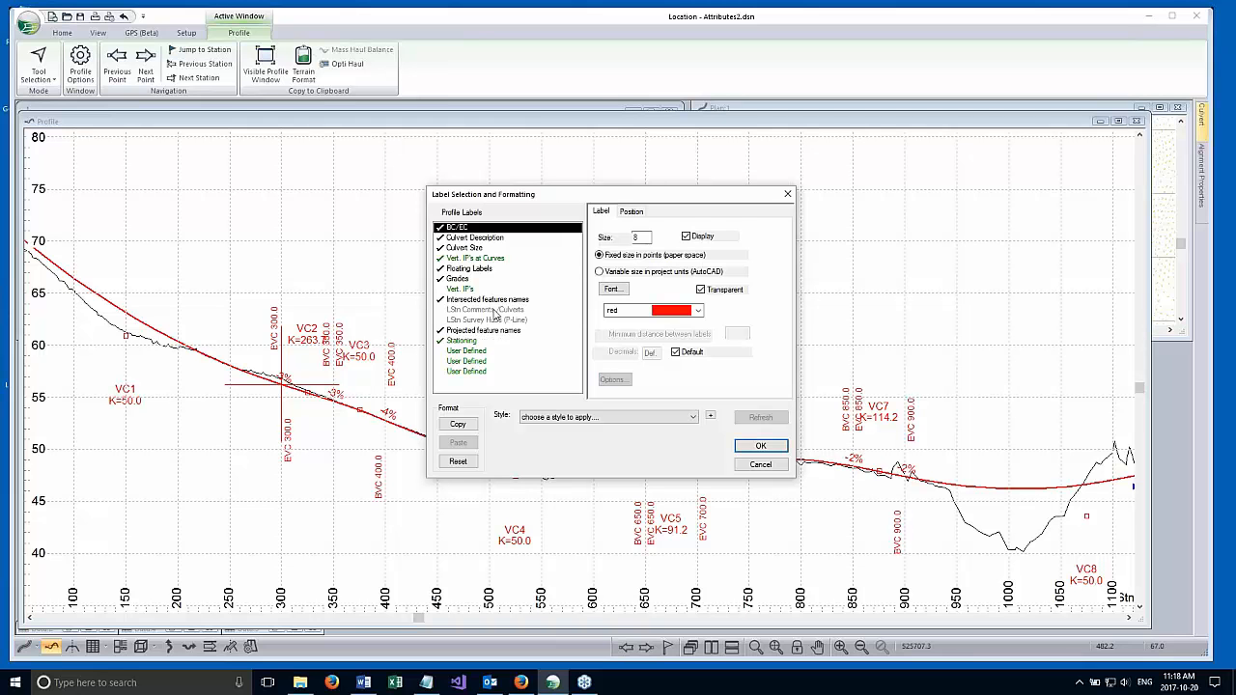
click(469, 240)
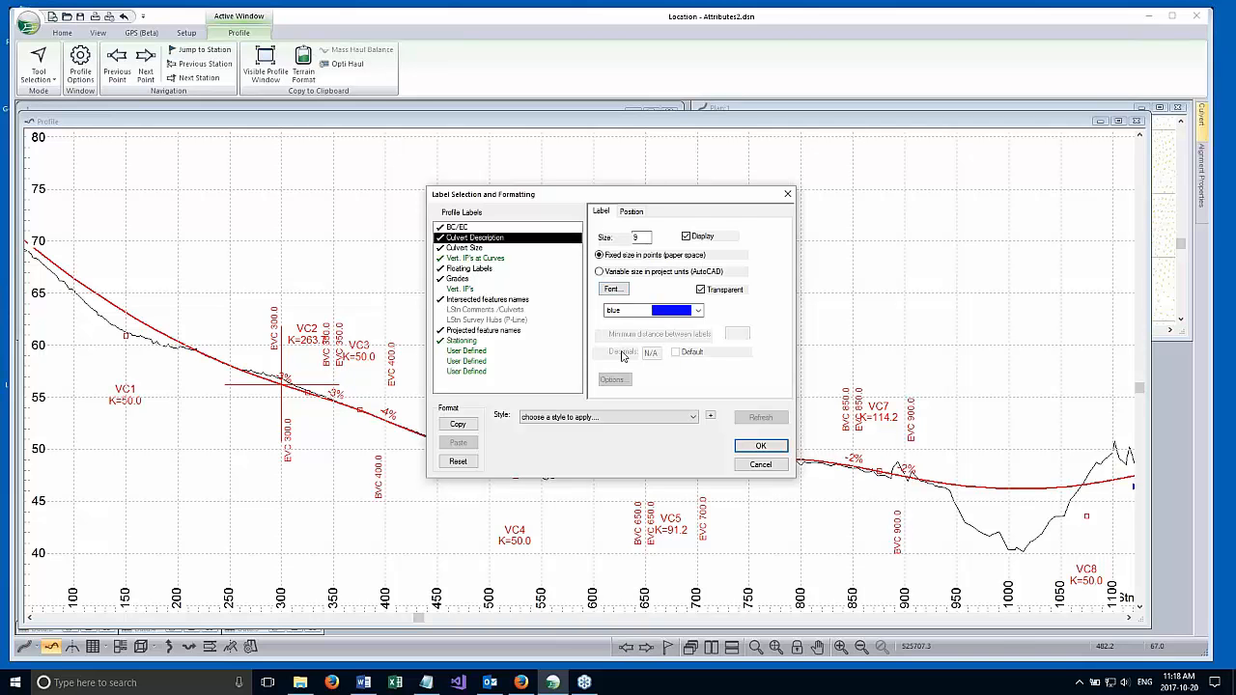
click(459, 425)
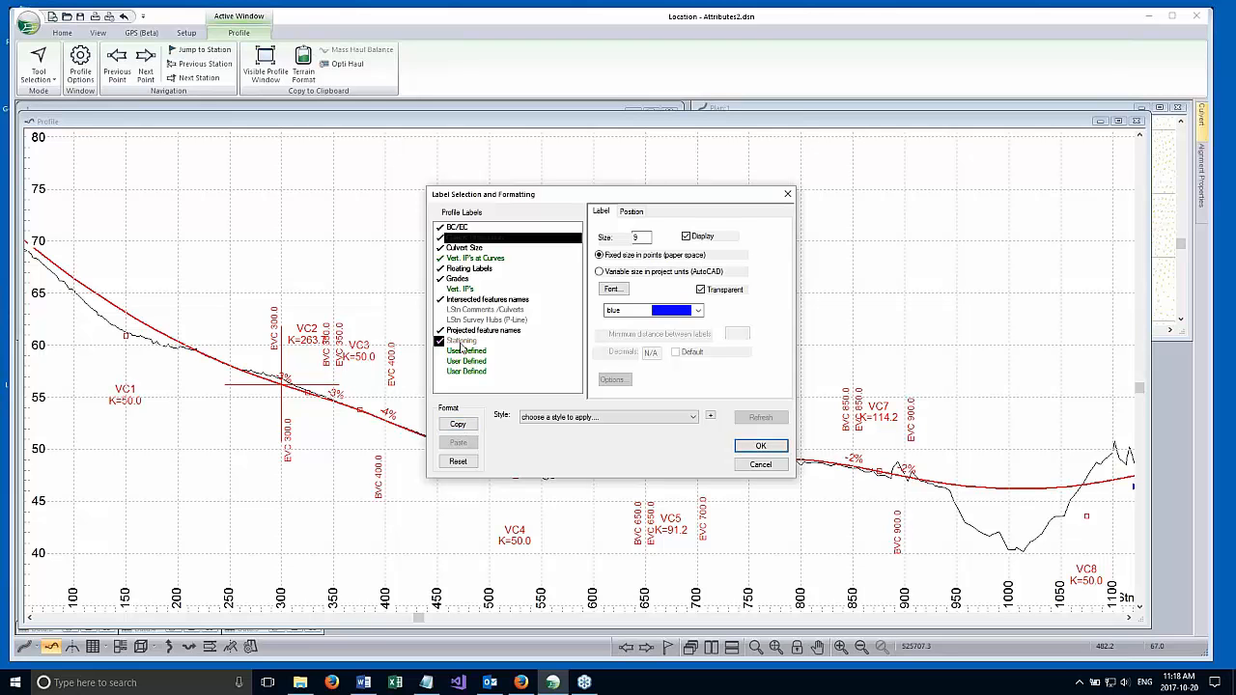
click(464, 342)
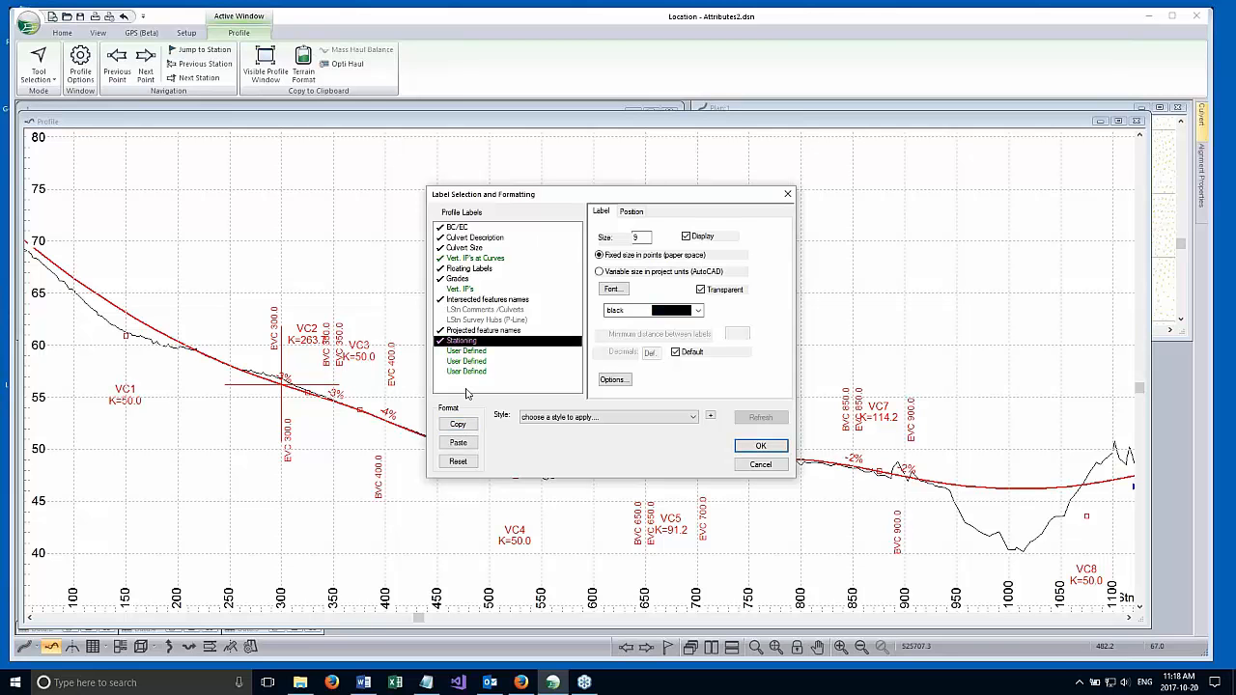
click(460, 442)
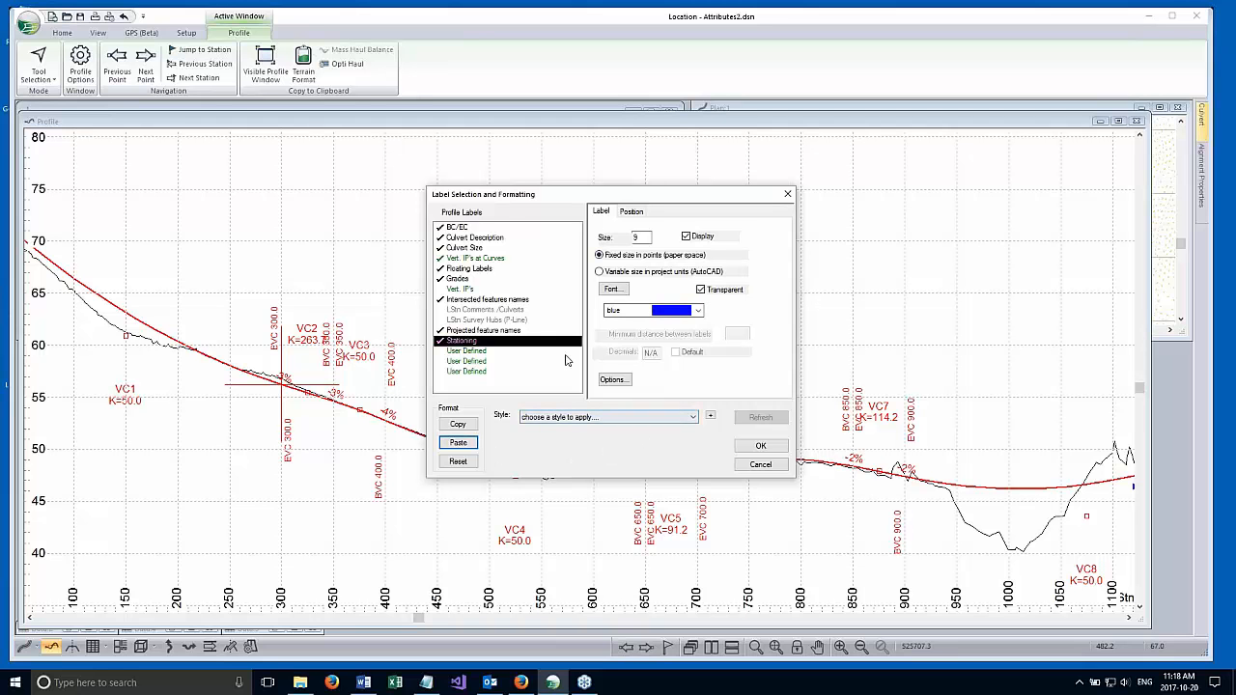
drag(601, 201, 787, 164)
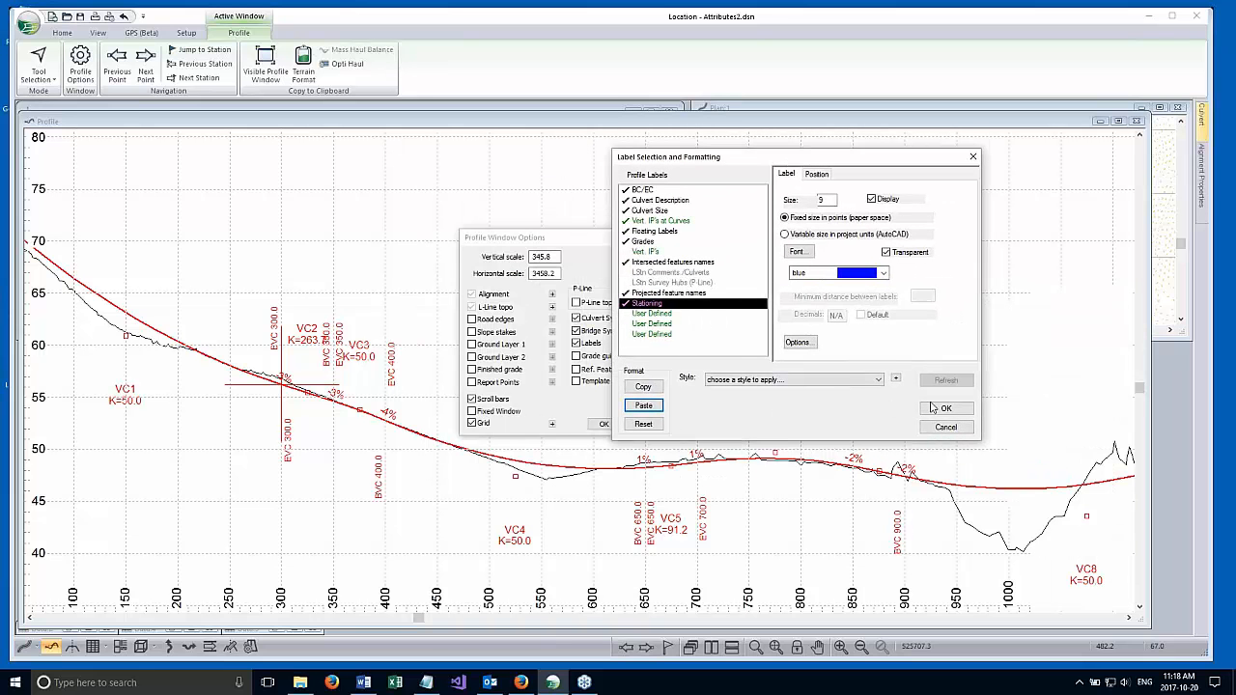
click(946, 408)
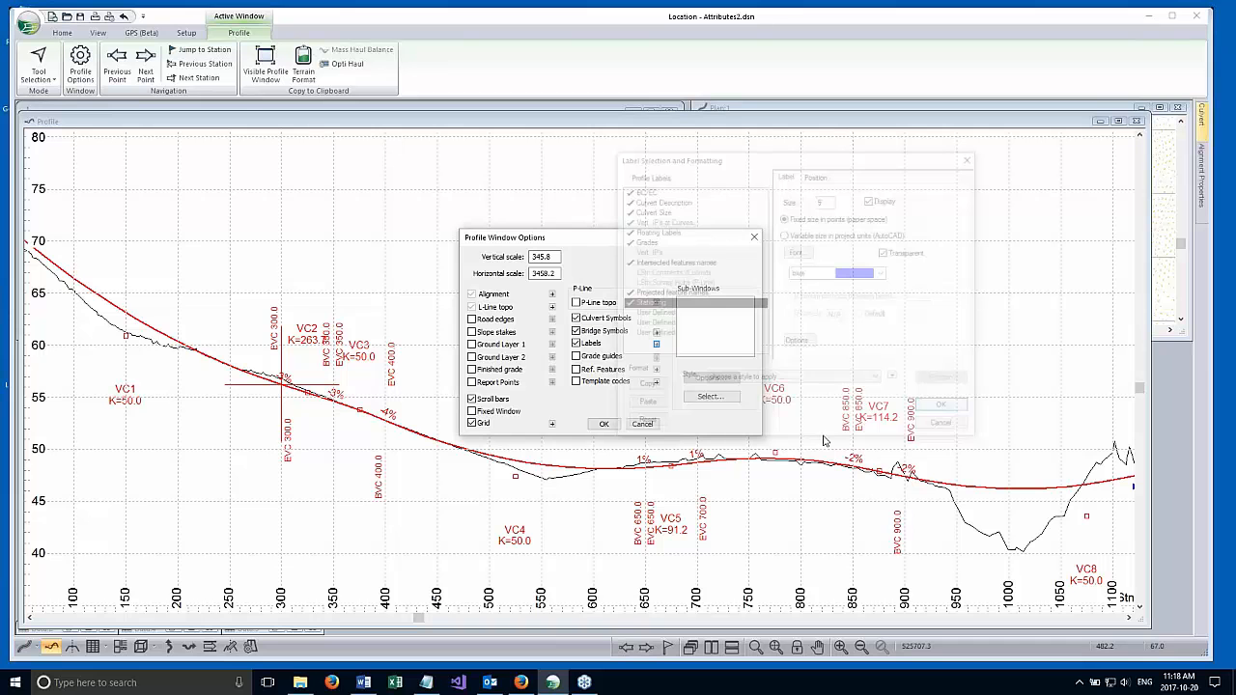
click(603, 424)
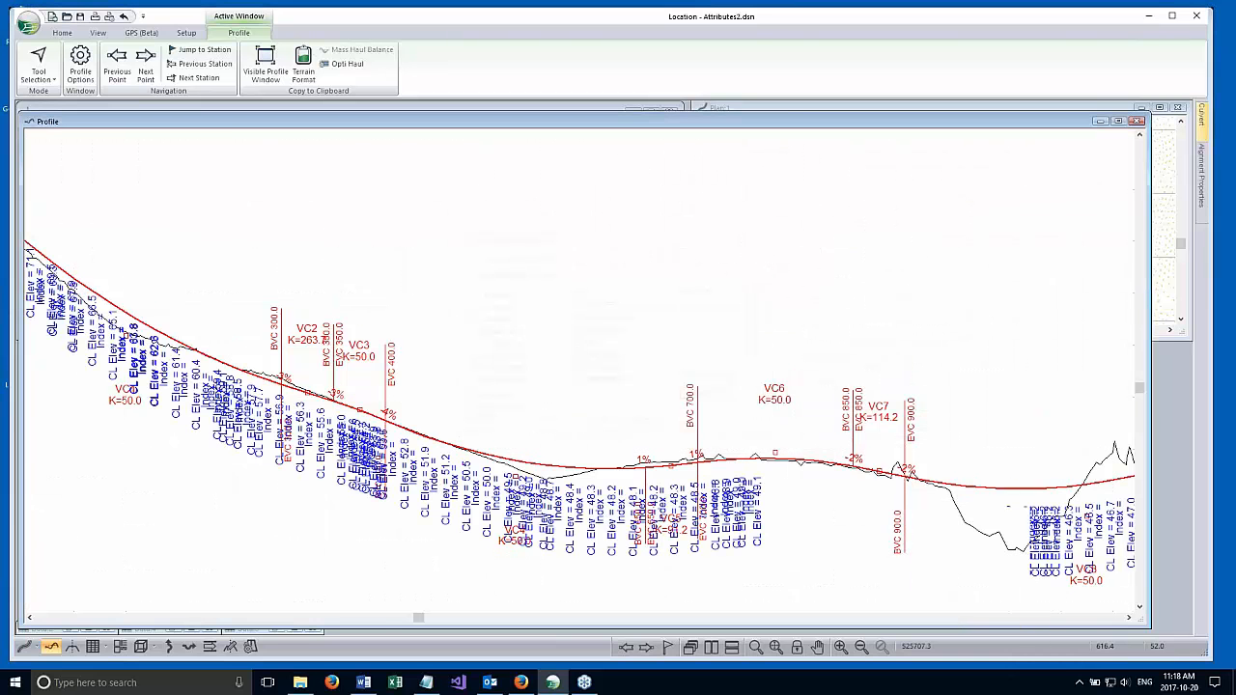
Examine the Index and CL Elev labels along the profile around VC3.
scroll(494, 432, up, 2)
middle_drag(494, 433, 636, 283)
scroll(481, 238, up, 6)
scroll(437, 266, up, 1)
middle_drag(485, 299, 475, 336)
scroll(473, 334, up, 2)
scroll(480, 359, up, 6)
middle_drag(452, 259, 488, 389)
scroll(425, 377, up, 2)
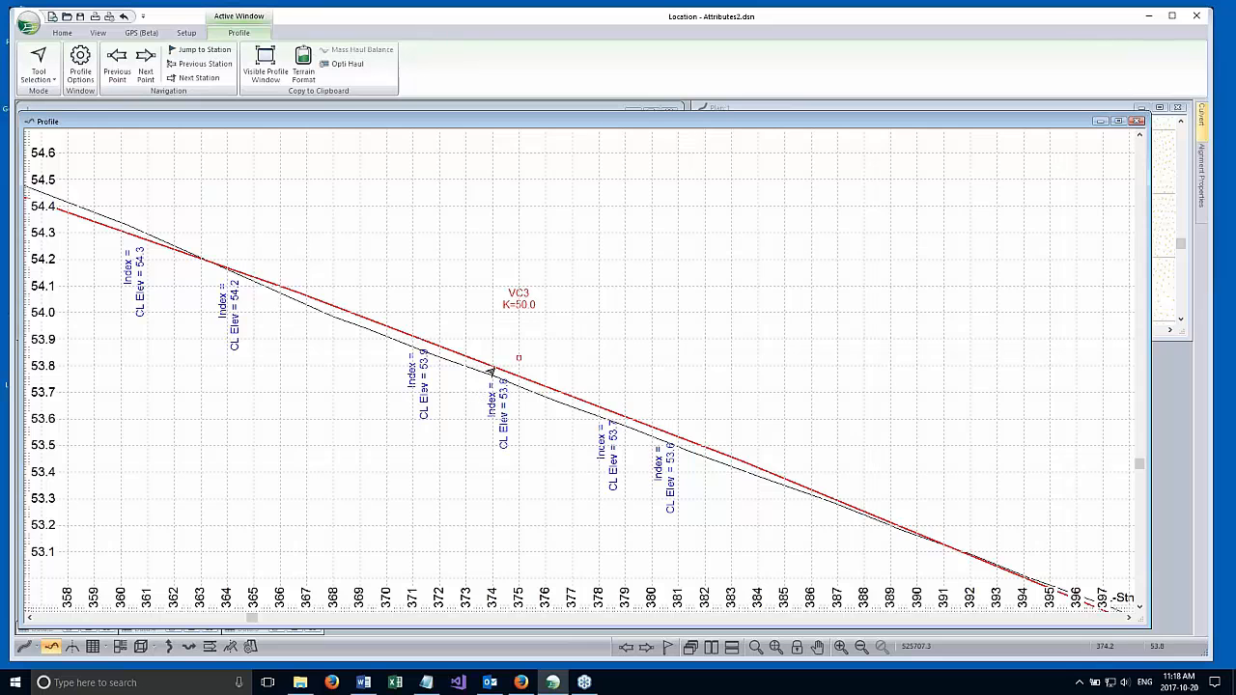
scroll(562, 433, down, 4)
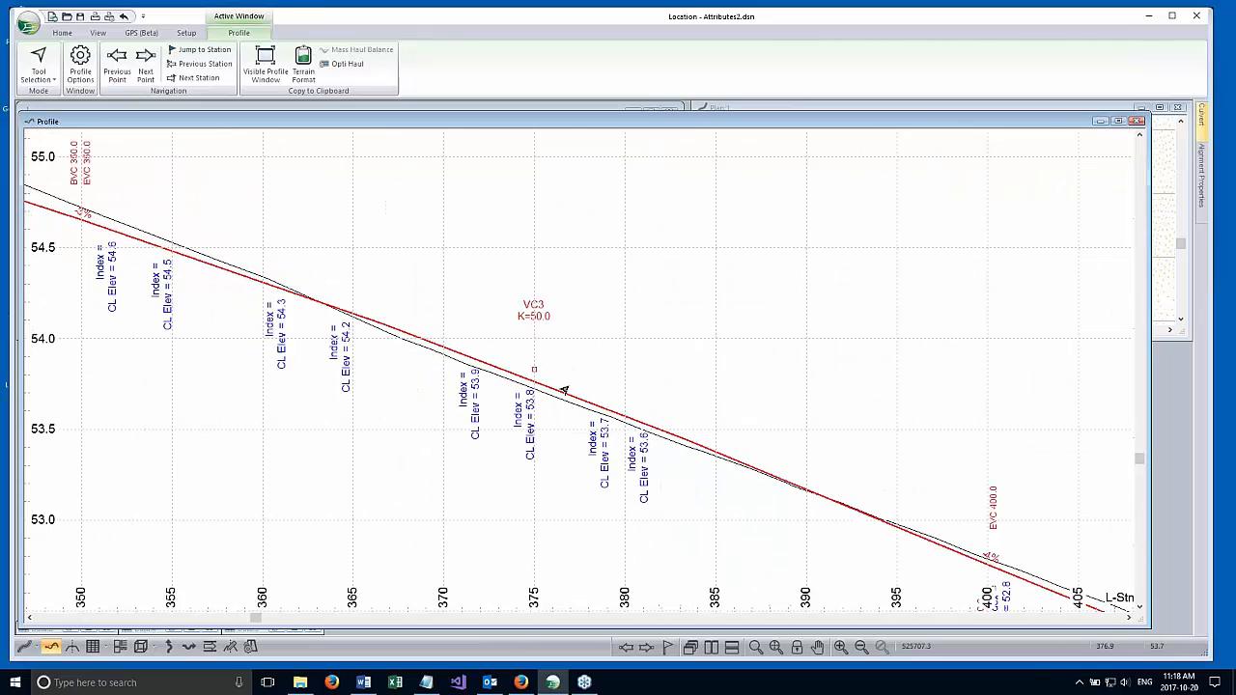
scroll(548, 349, down, 3)
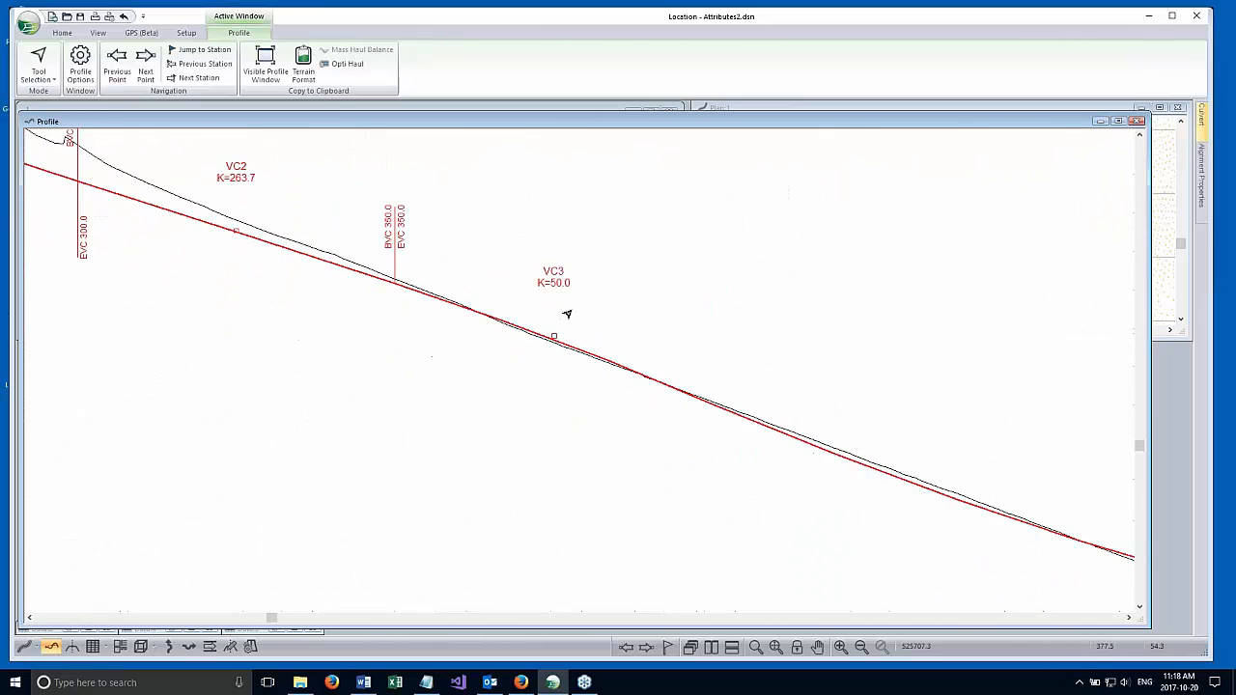
middle_drag(668, 335, 621, 309)
middle_drag(722, 270, 698, 304)
Restrict the Stationing label's point selection to only the Auto interval points (20.0m.), excluding all other point types.
right_click(712, 239)
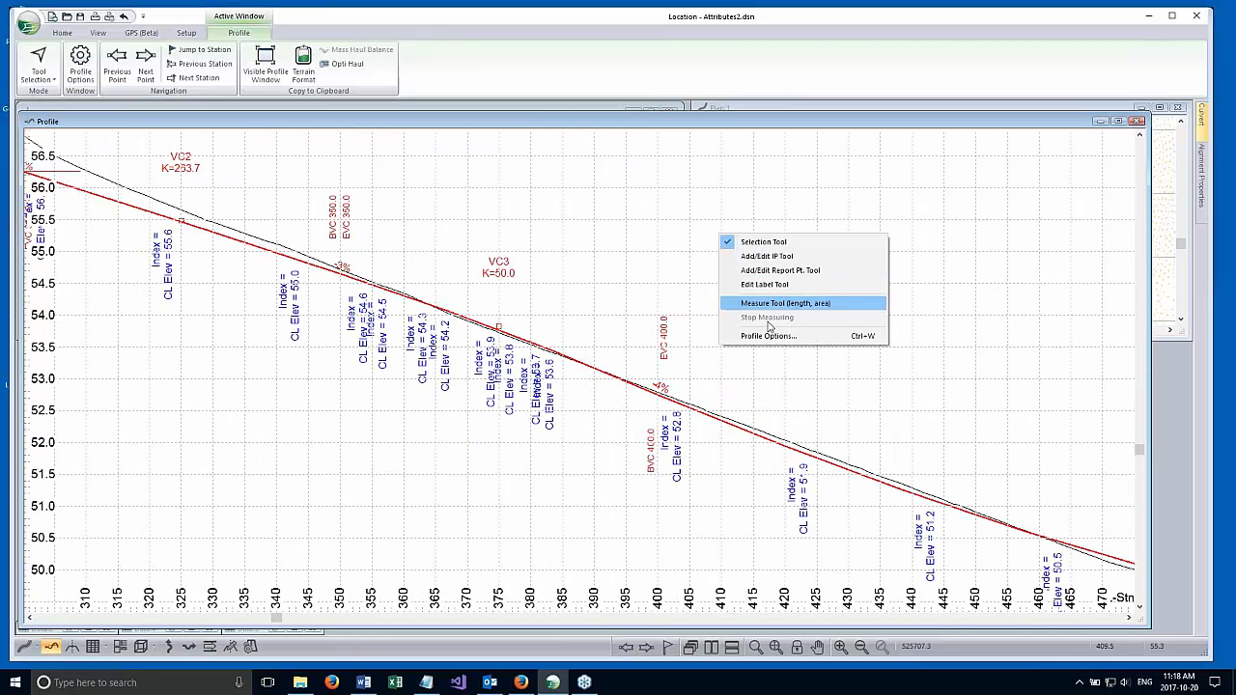
click(768, 335)
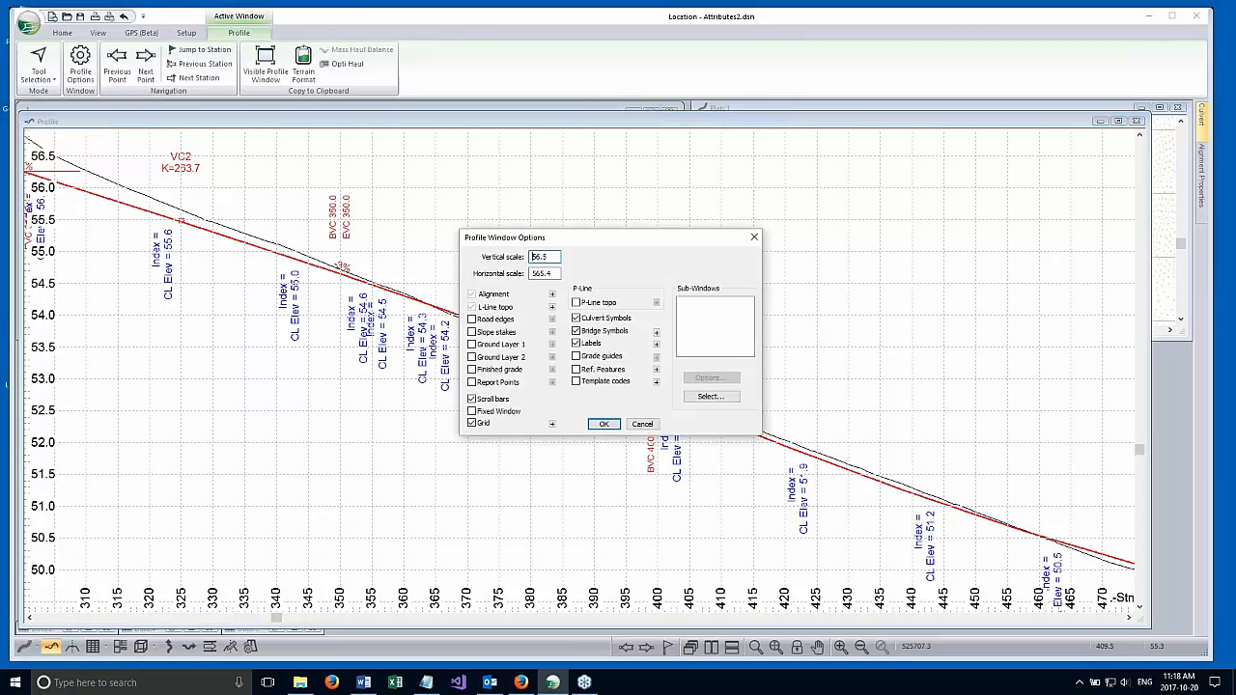
click(655, 344)
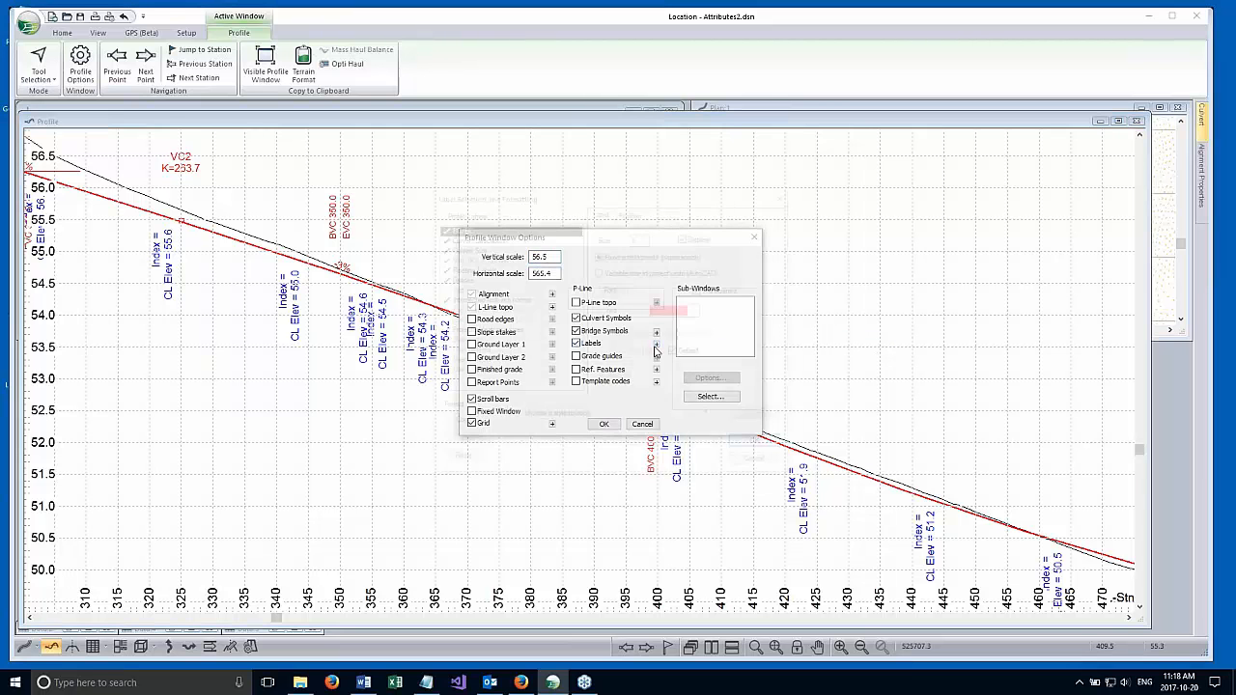
click(481, 341)
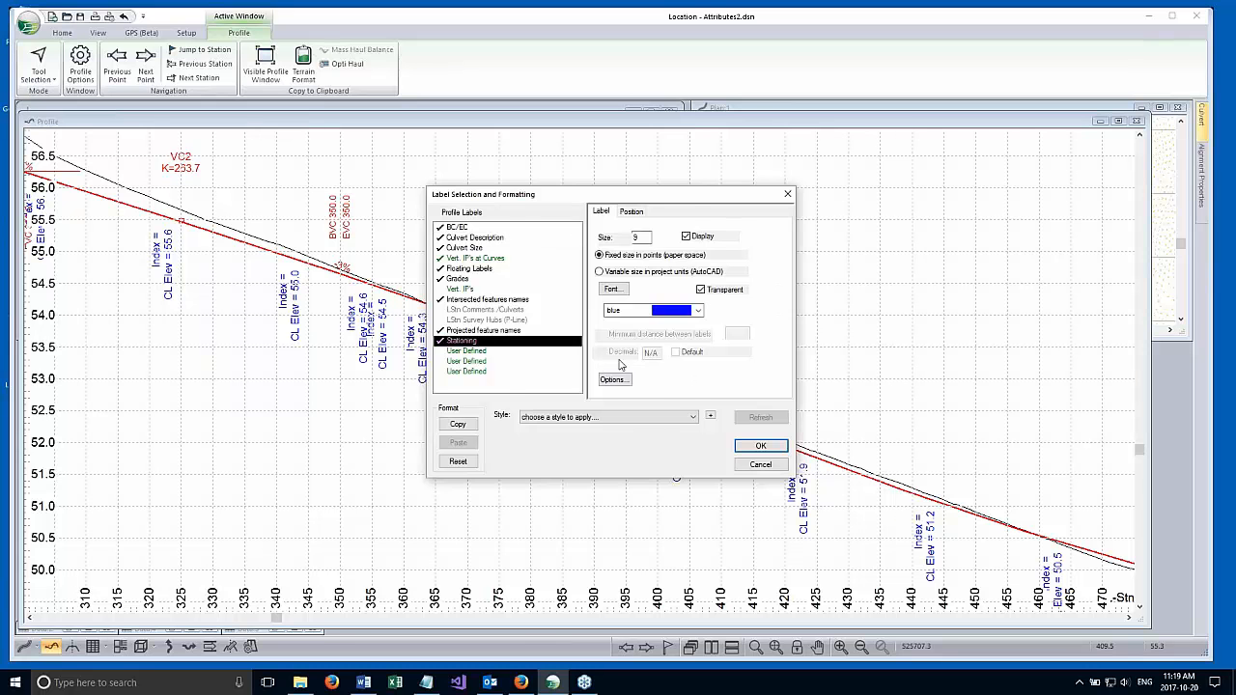
click(613, 381)
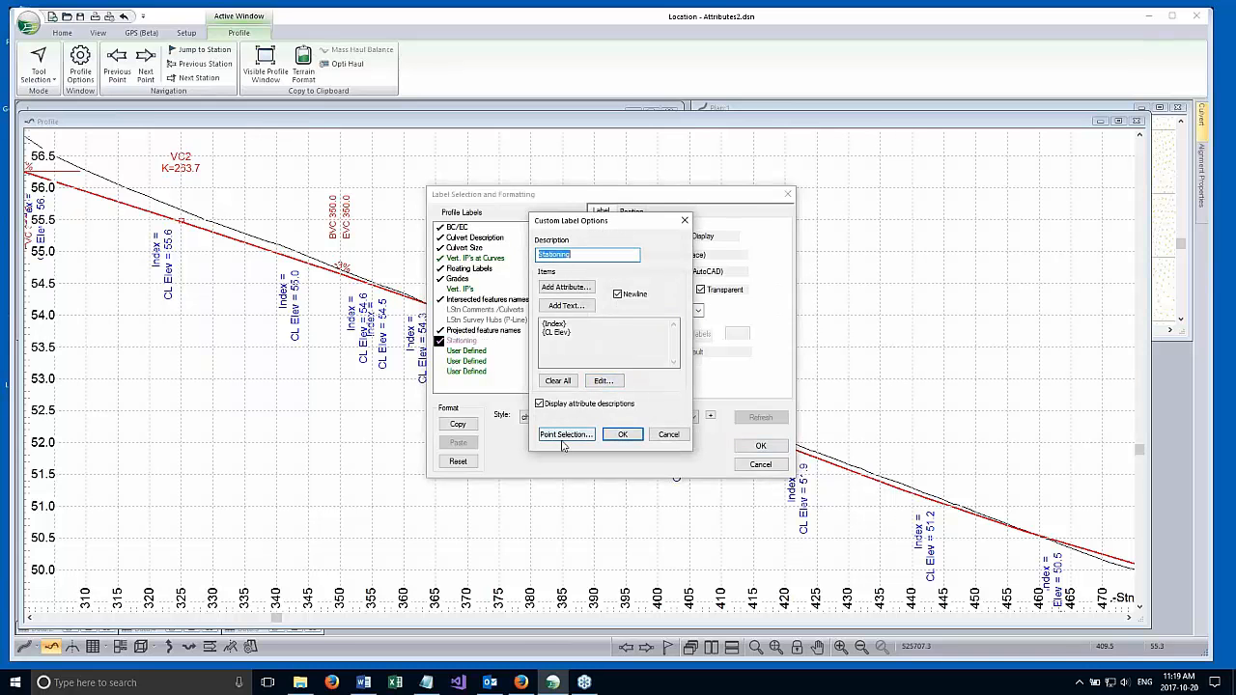
click(577, 435)
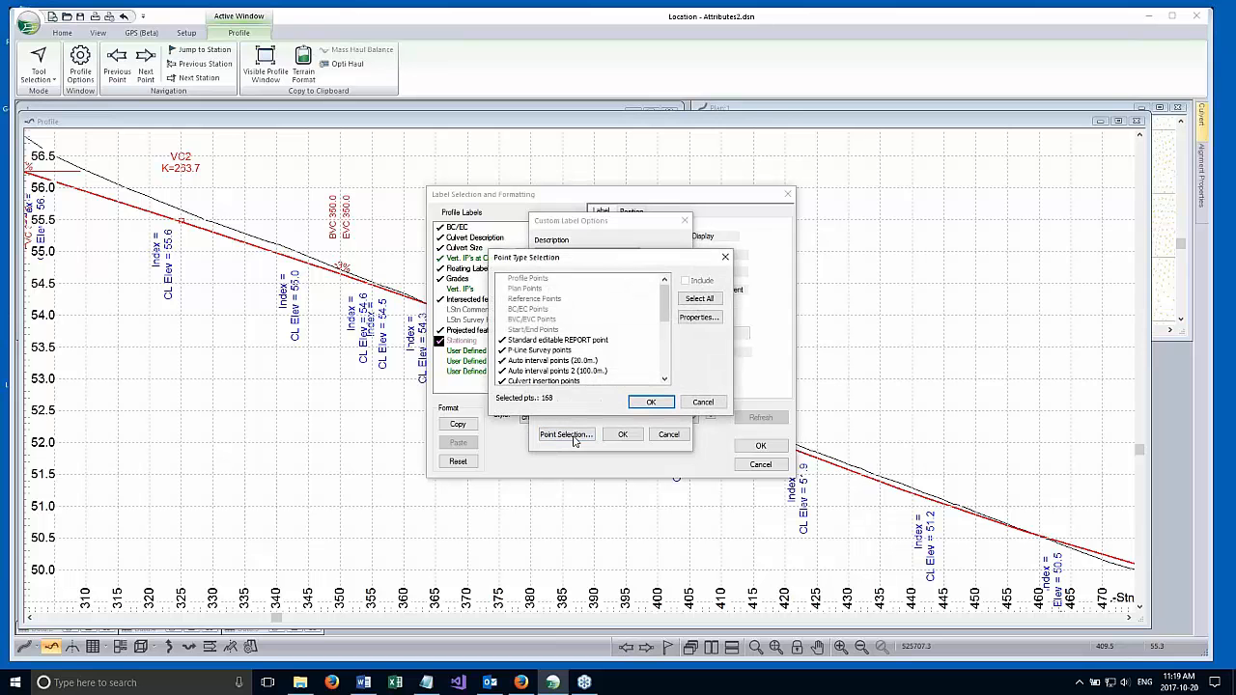
mouse_move(667, 318)
mouse_down()
mouse_move(669, 354)
mouse_move(684, 299)
mouse_up()
click(702, 299)
click(702, 281)
drag(667, 352, 676, 302)
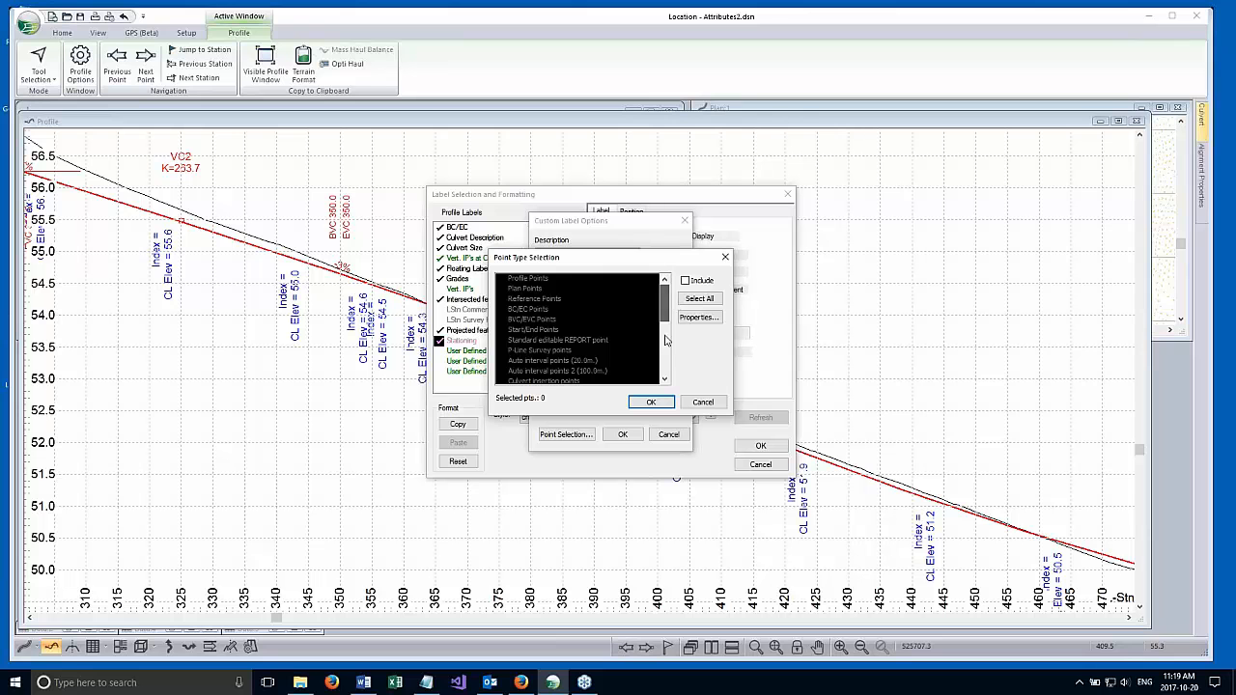
click(565, 360)
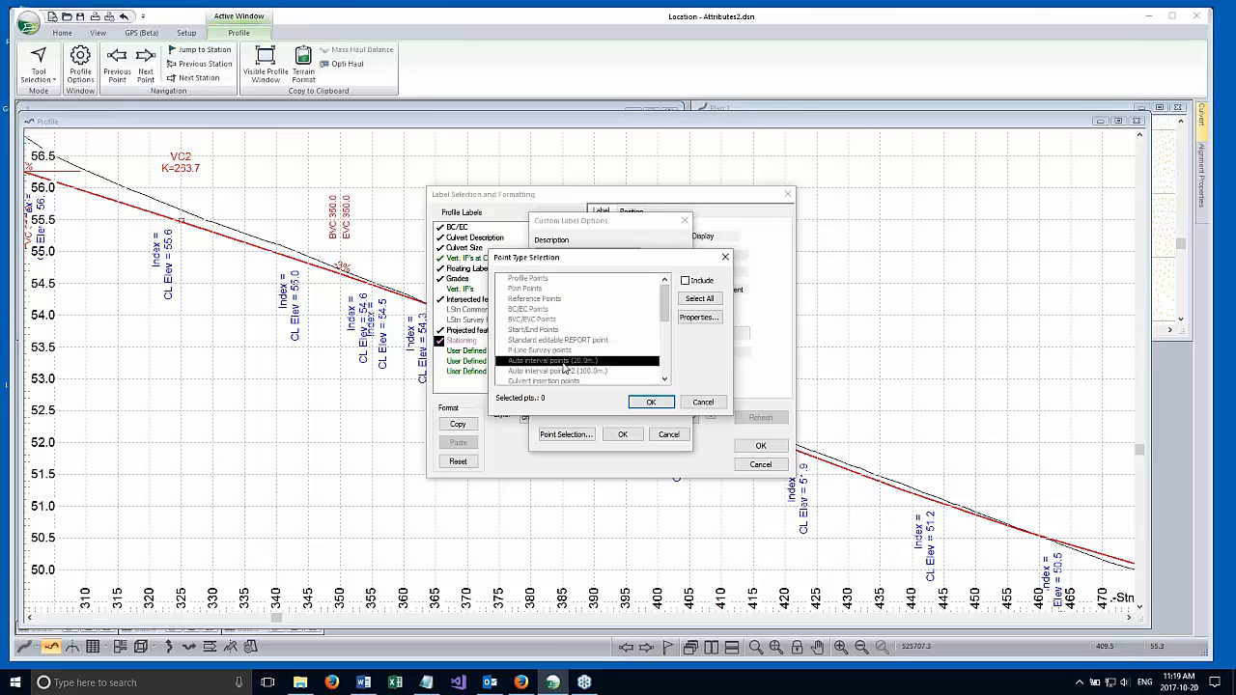
click(652, 402)
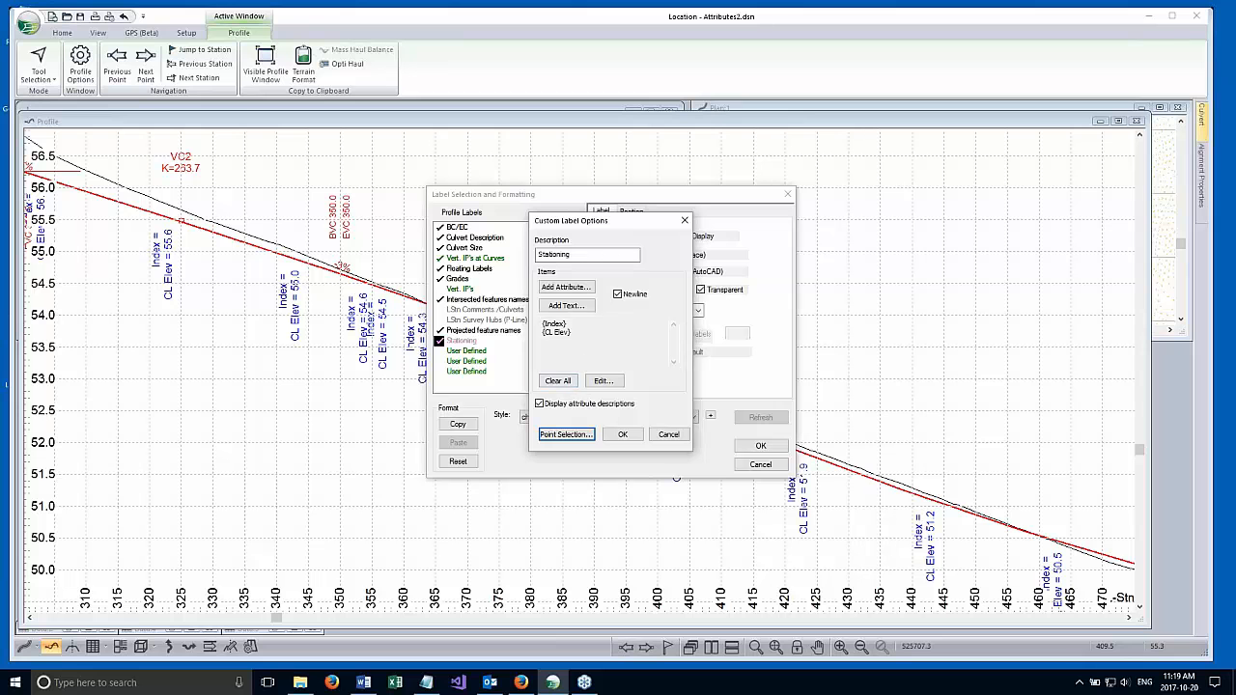
Remove the {Index} line from the Stationing label's items, keeping only {CL Elev}.
click(603, 380)
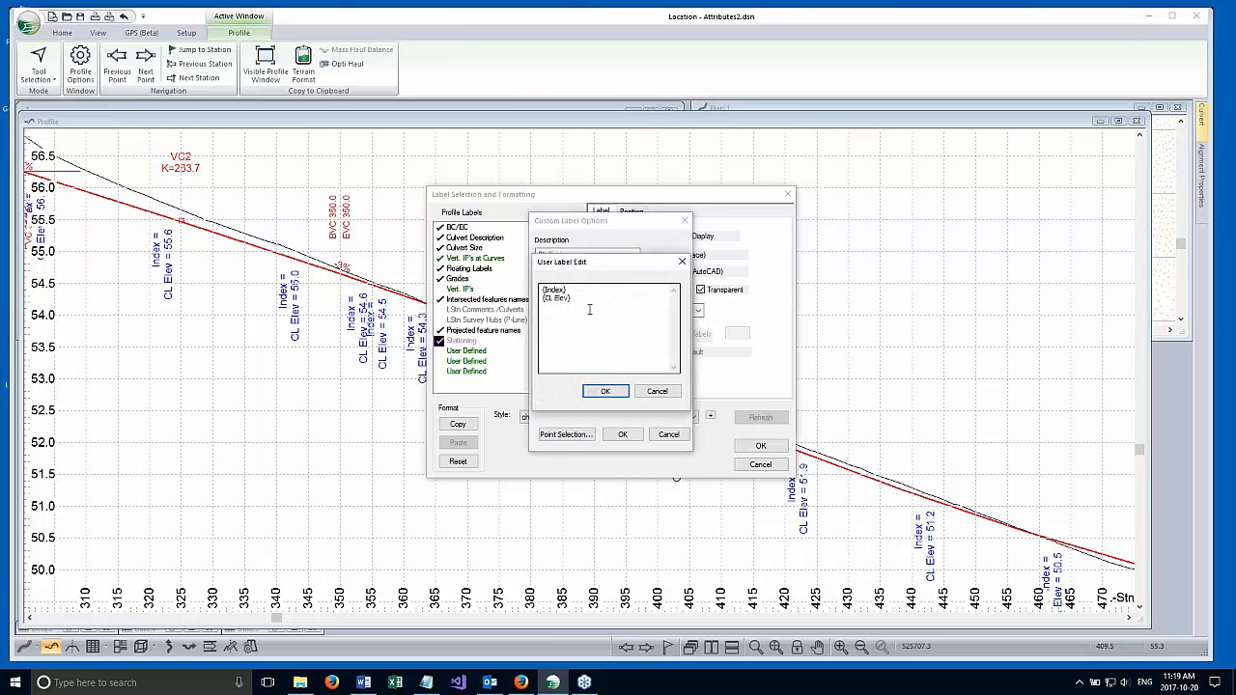
drag(582, 290, 530, 287)
key(Delete)
key(Delete)
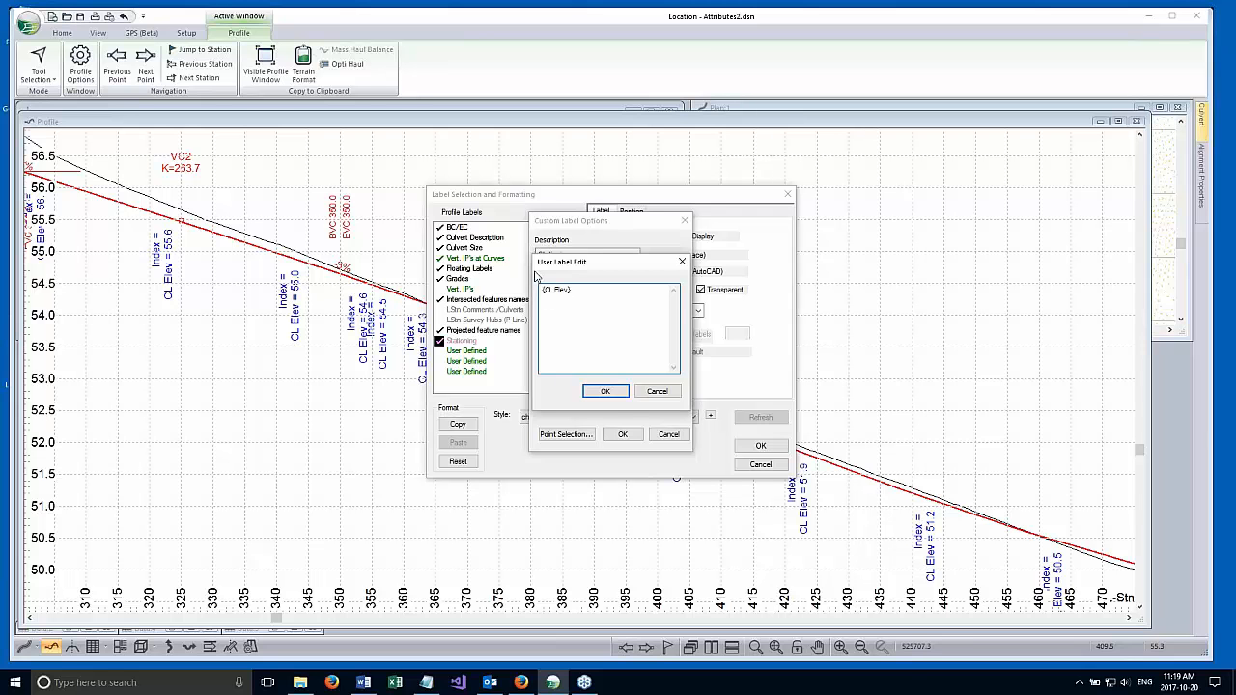
click(606, 391)
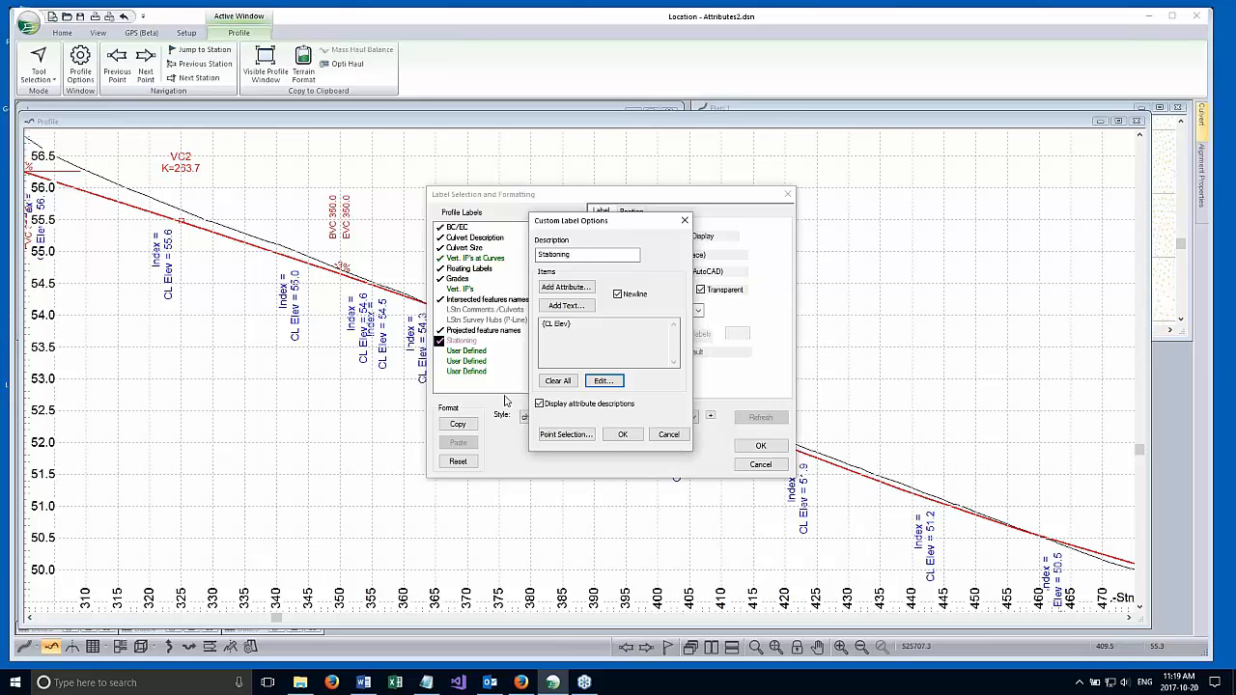
click(580, 325)
click(541, 324)
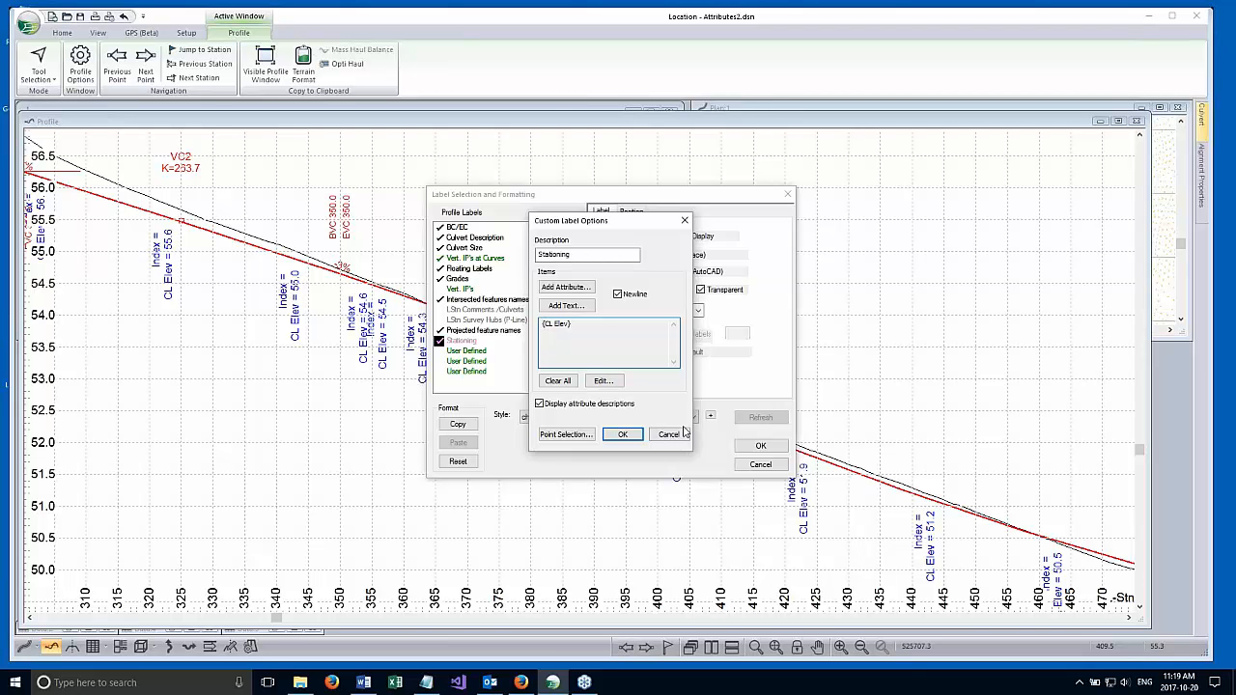
Change the Stationing label's item to Elev: {CL Elev}, turn off attribute descriptions, and apply the label settings to the profile window.
click(603, 381)
click(547, 290)
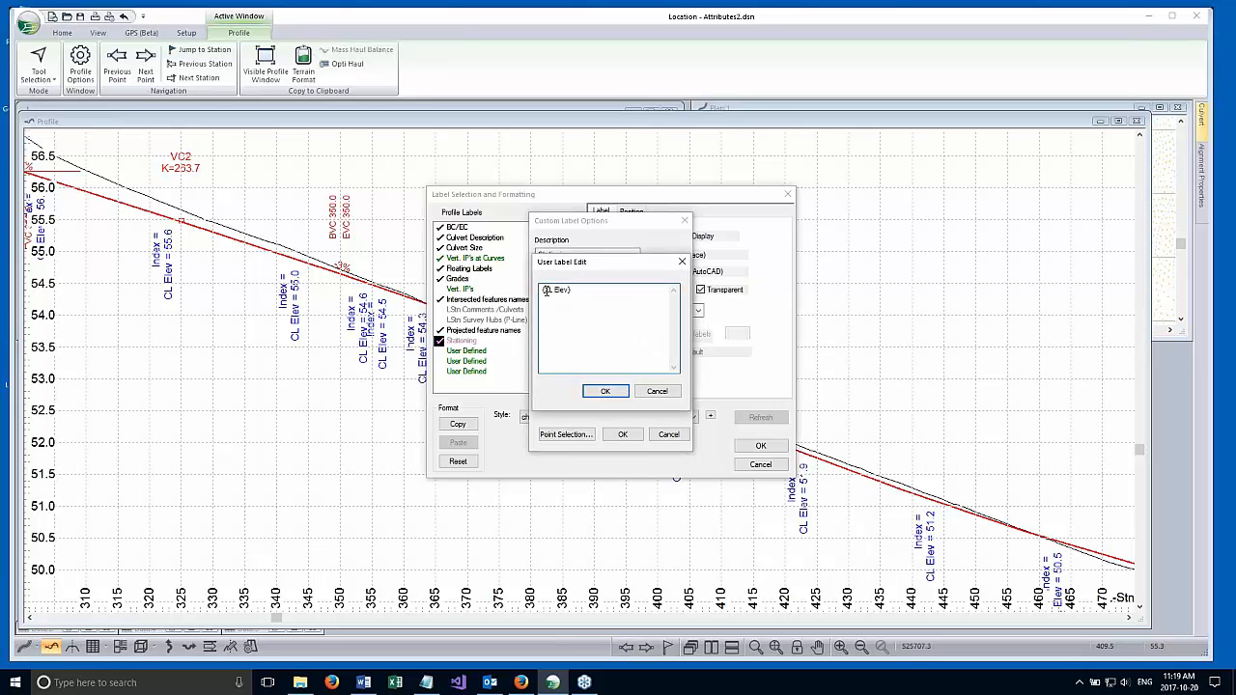
text(Elev:)
click(604, 391)
click(625, 436)
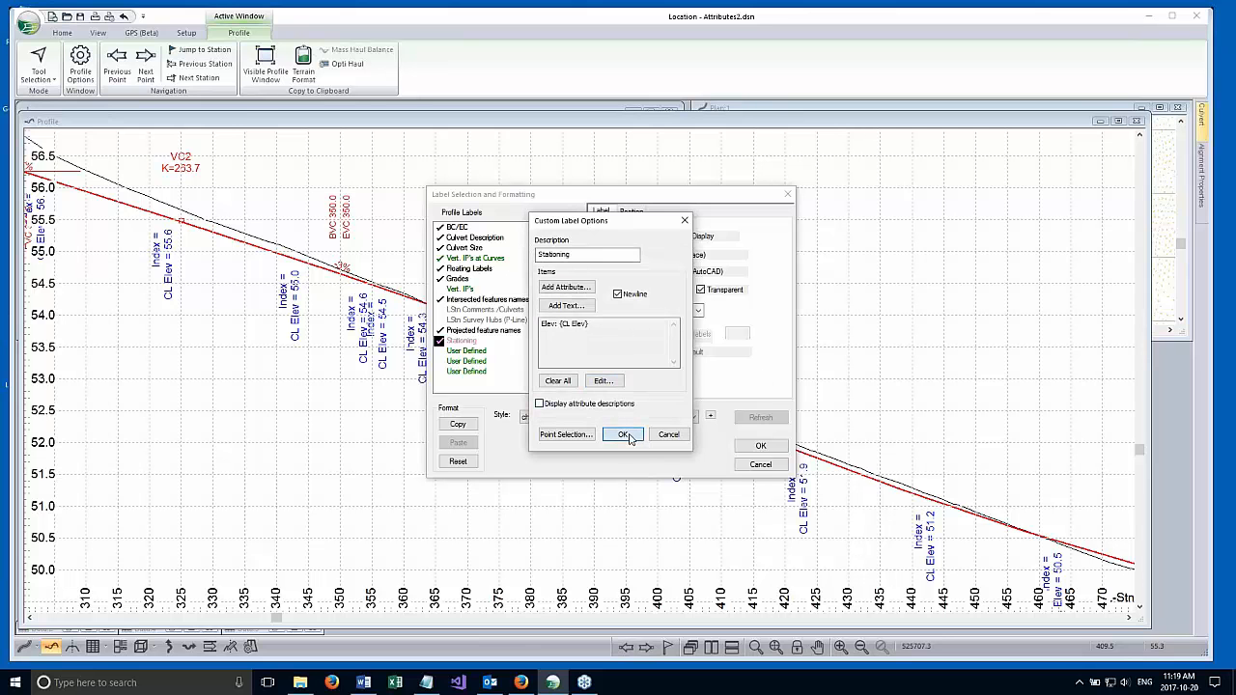
click(761, 445)
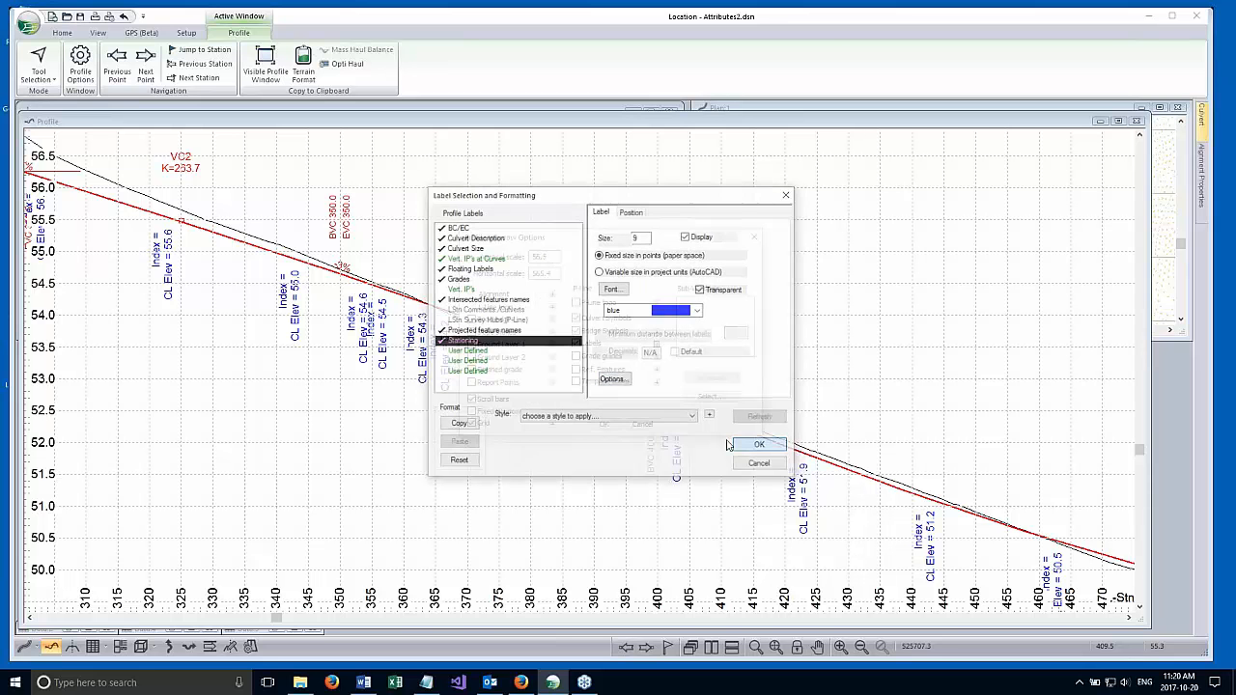
click(603, 424)
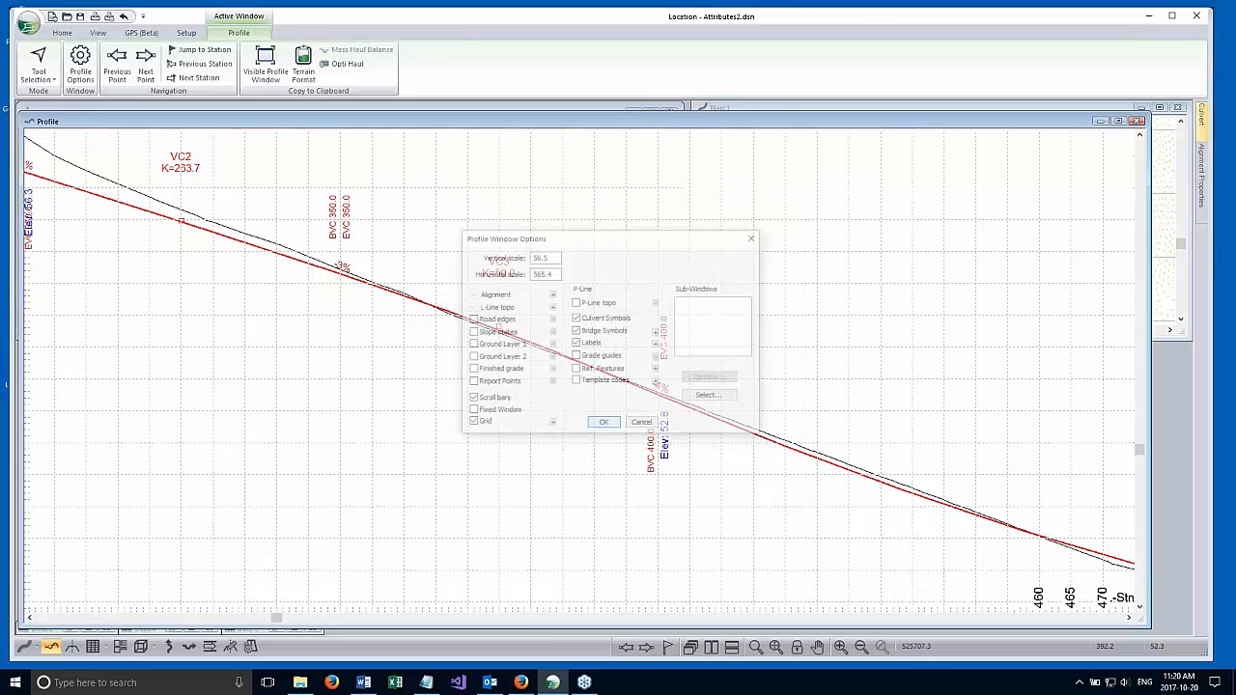
Examine the Elev labels along the profile between VC2 and VC5, and minimize the Profile window.
scroll(700, 502, down, 4)
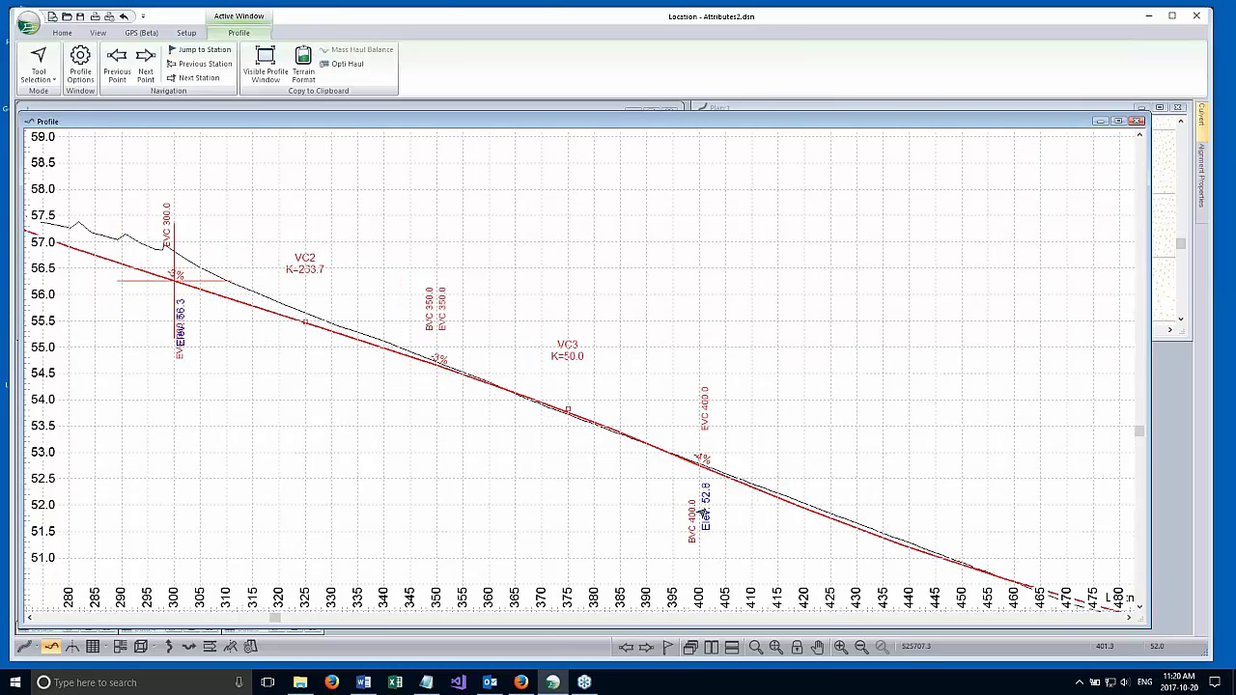
middle_drag(343, 437, 388, 439)
middle_drag(762, 558, 439, 378)
middle_drag(853, 502, 435, 422)
scroll(487, 436, up, 1)
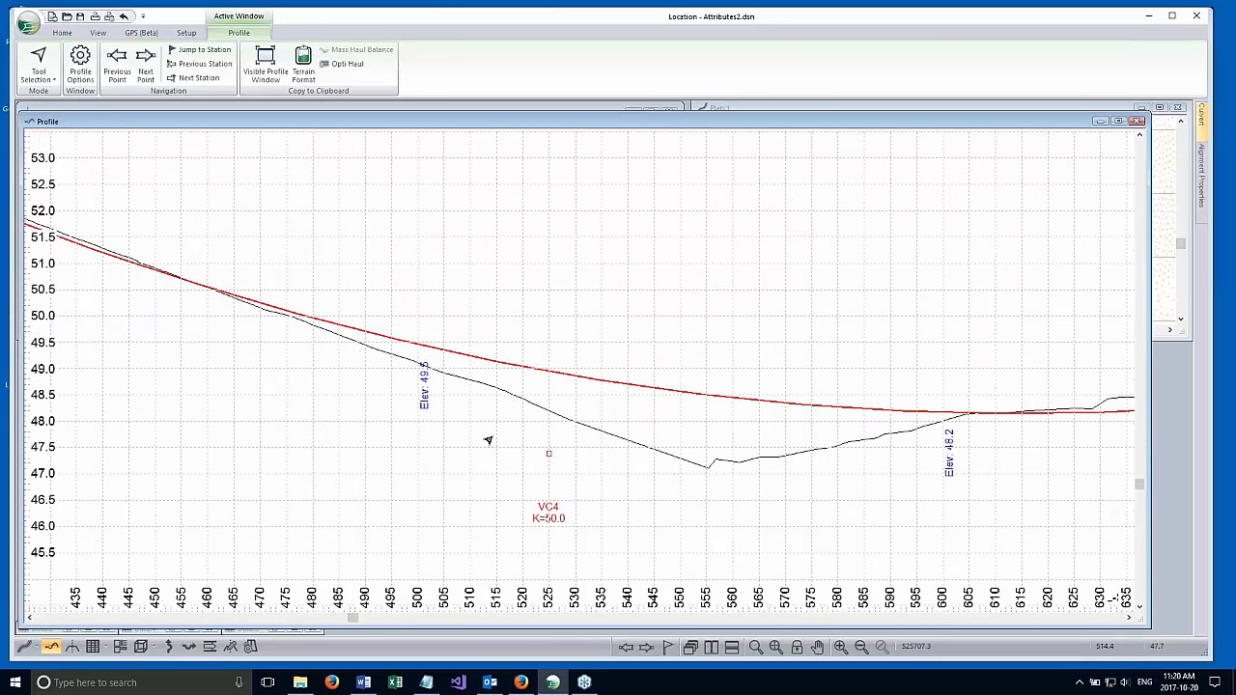
scroll(678, 434, down, 4)
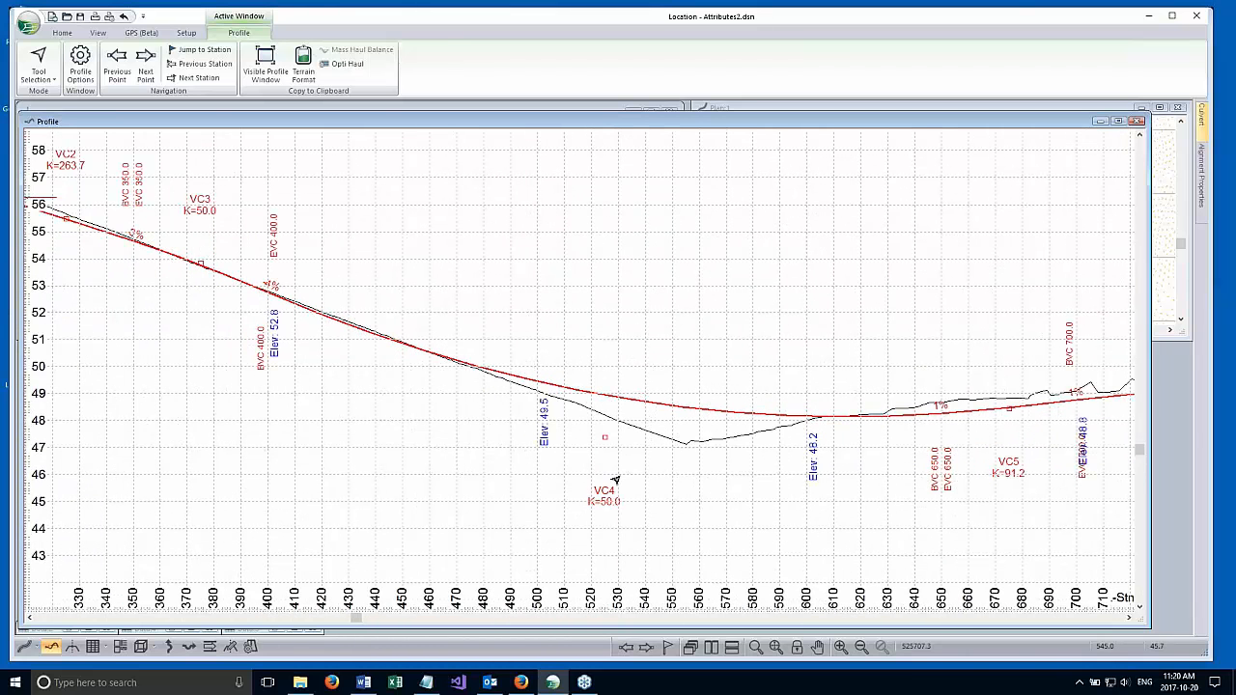
middle_drag(614, 480, 681, 466)
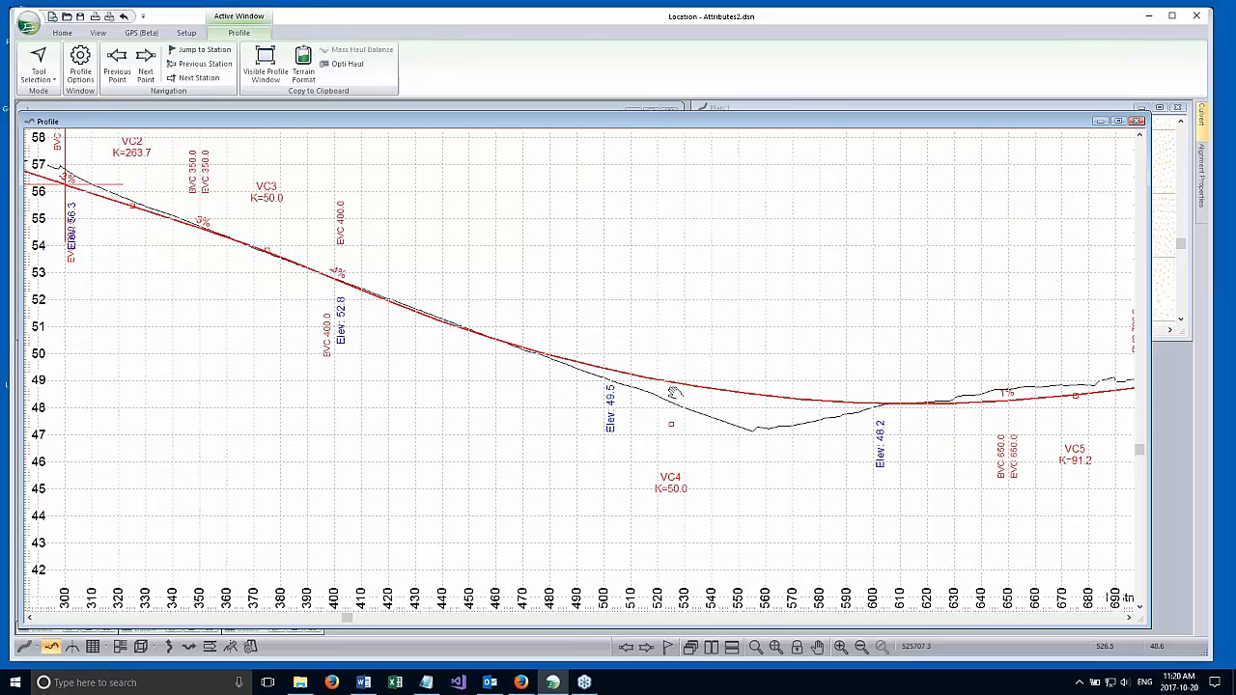
click(1099, 122)
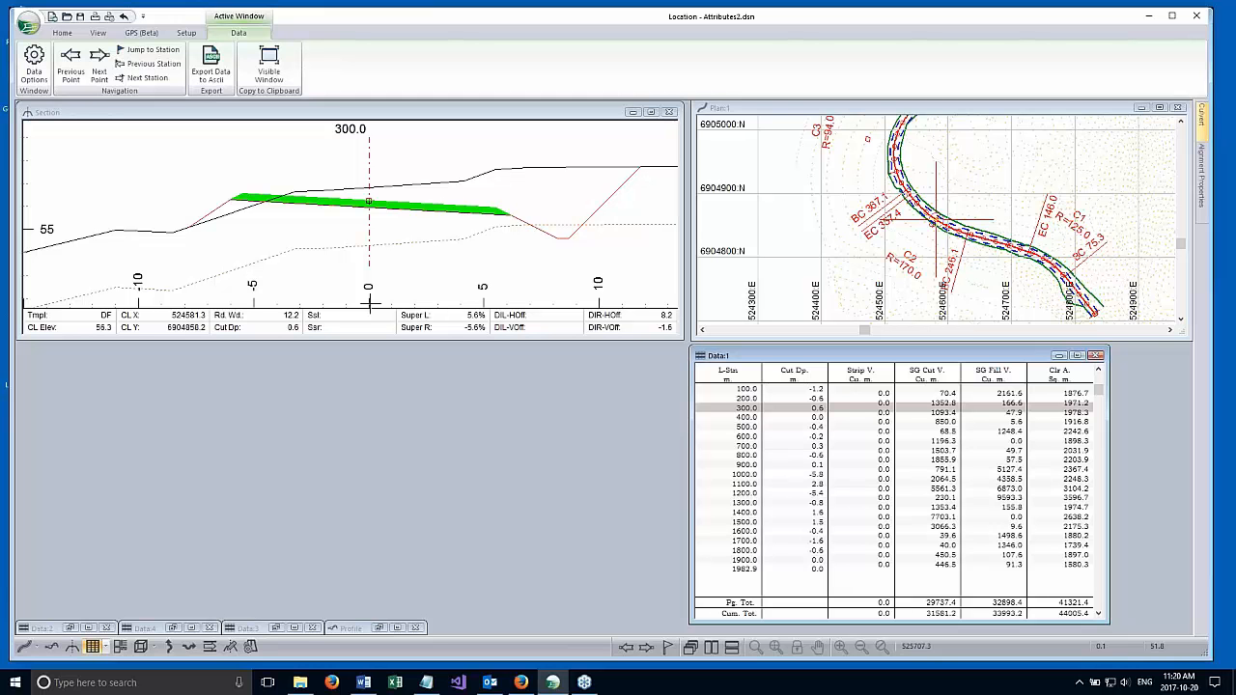
Open the attribute settings in Location Setup and expand the User Defined category.
click(186, 32)
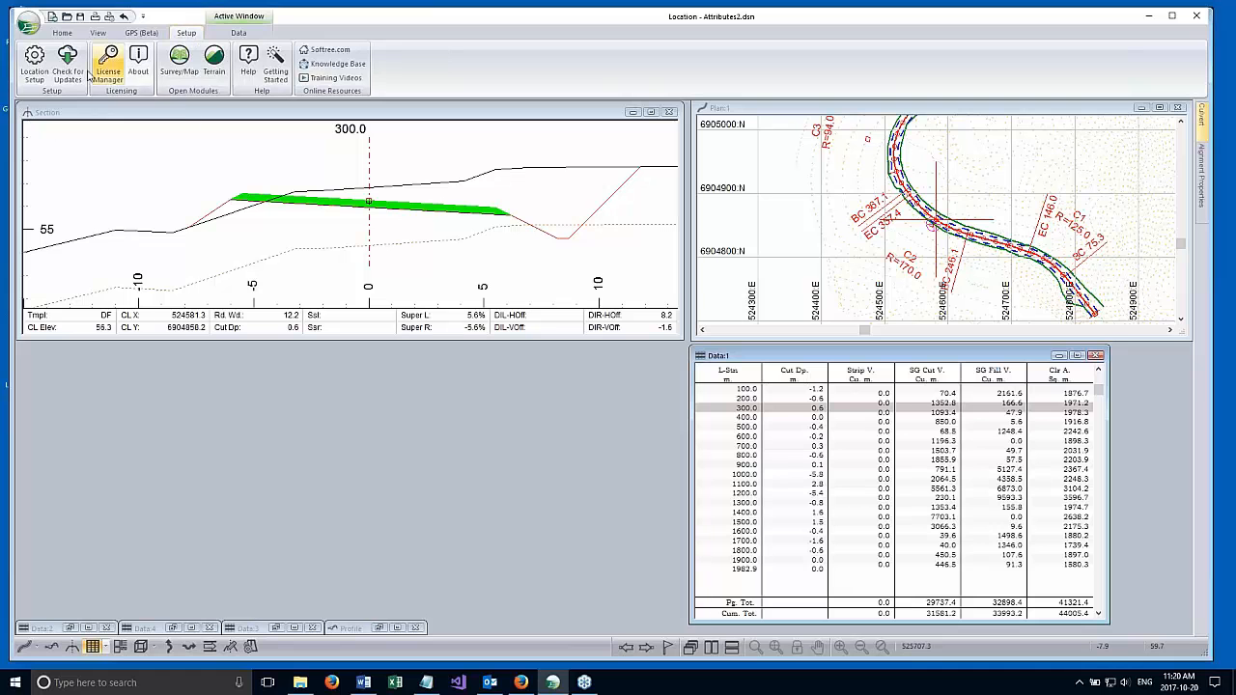
click(34, 60)
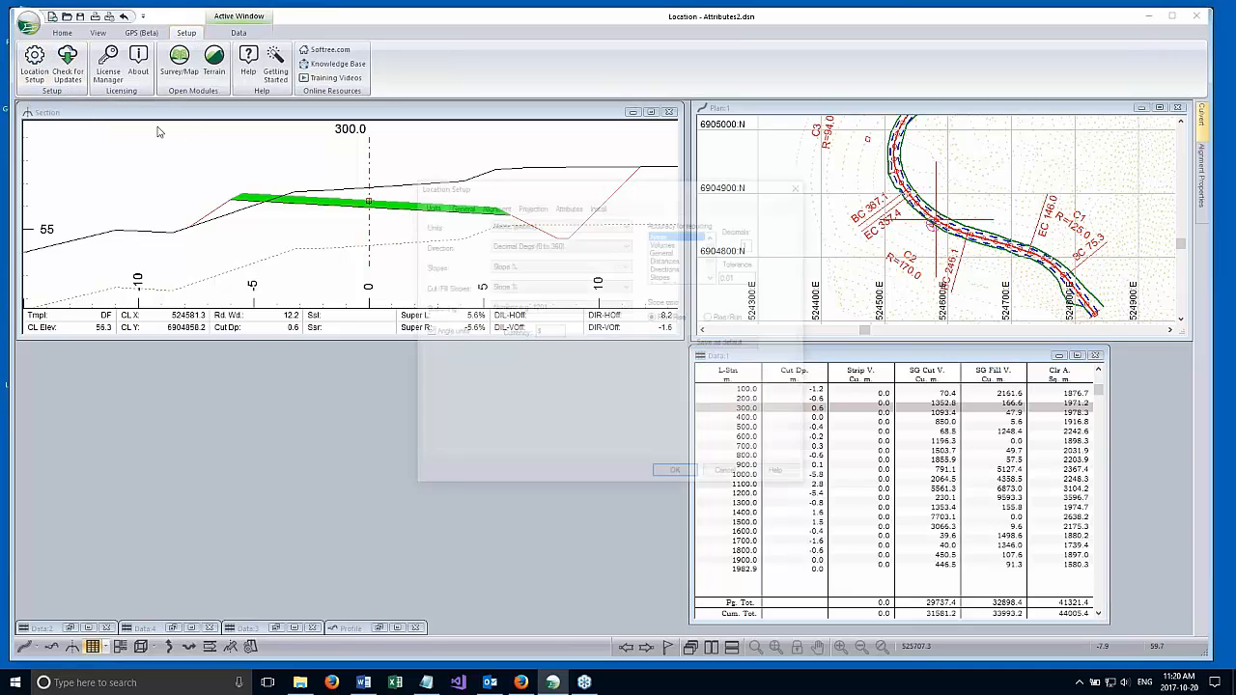
click(567, 206)
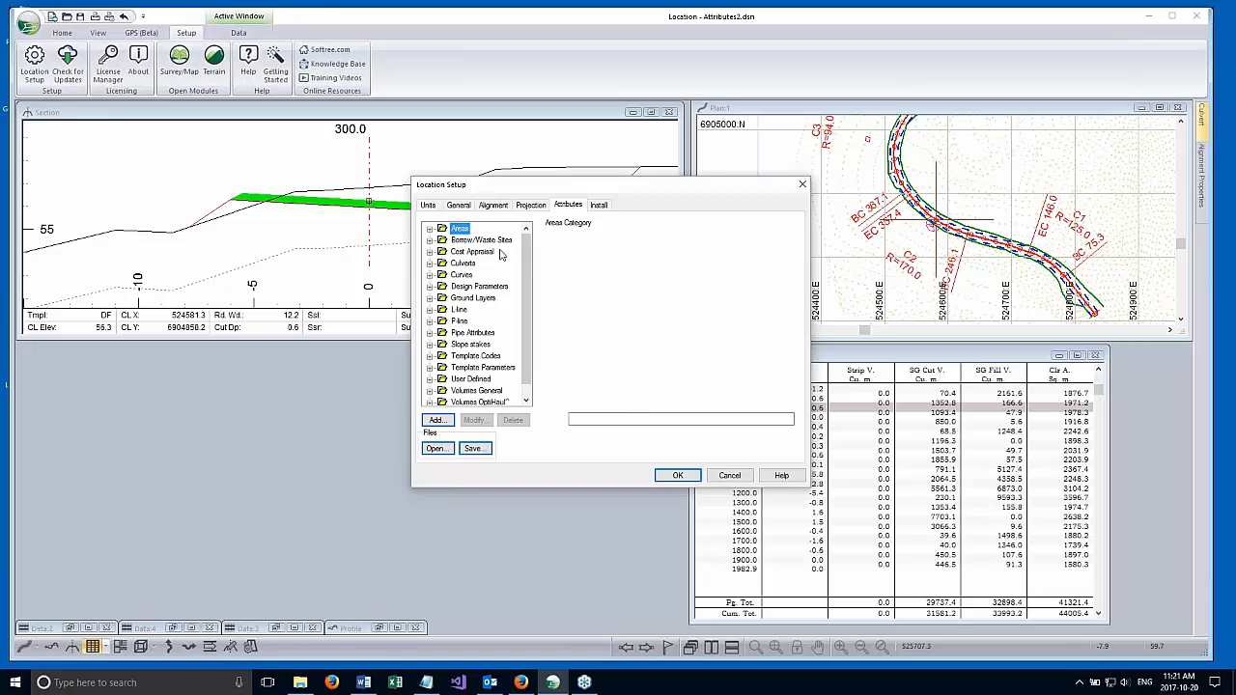
scroll(529, 318, down, 1)
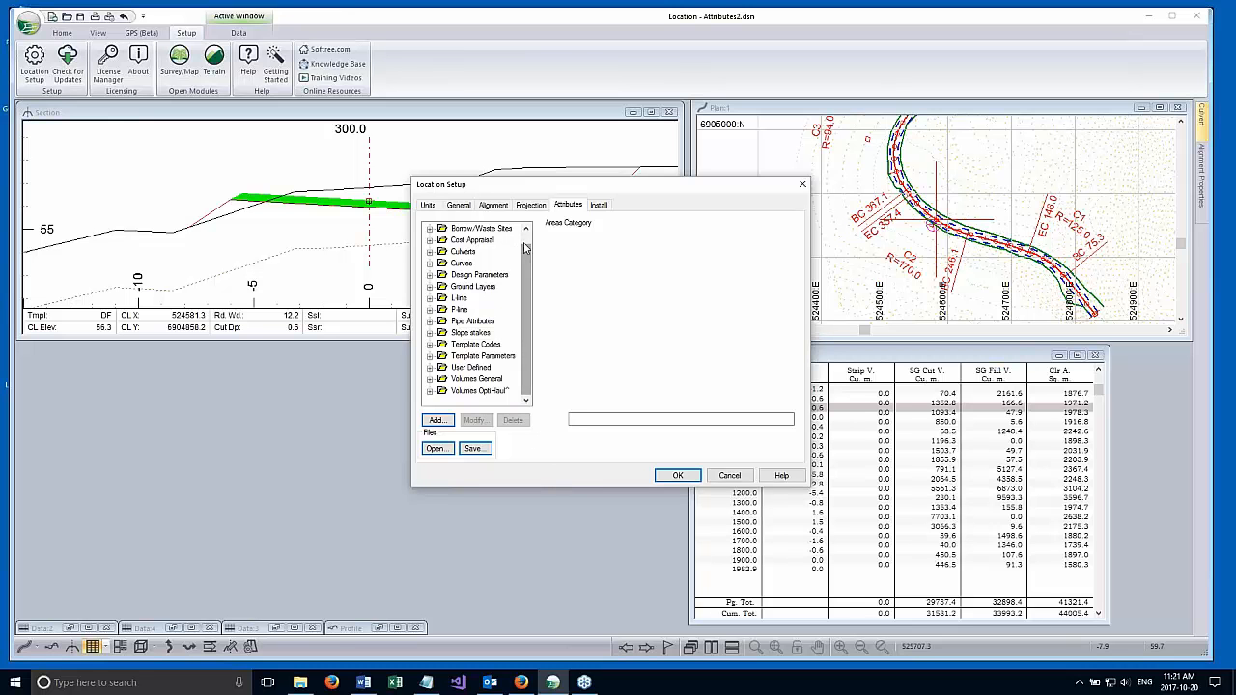
drag(525, 247, 527, 255)
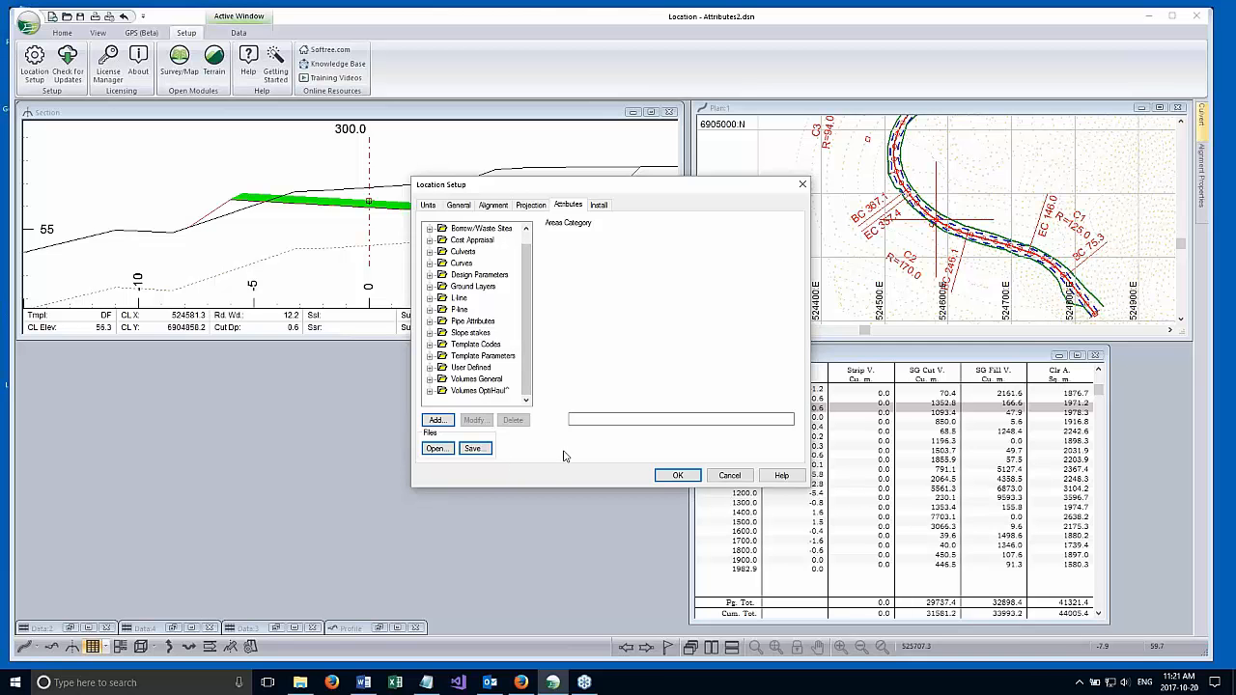
click(430, 368)
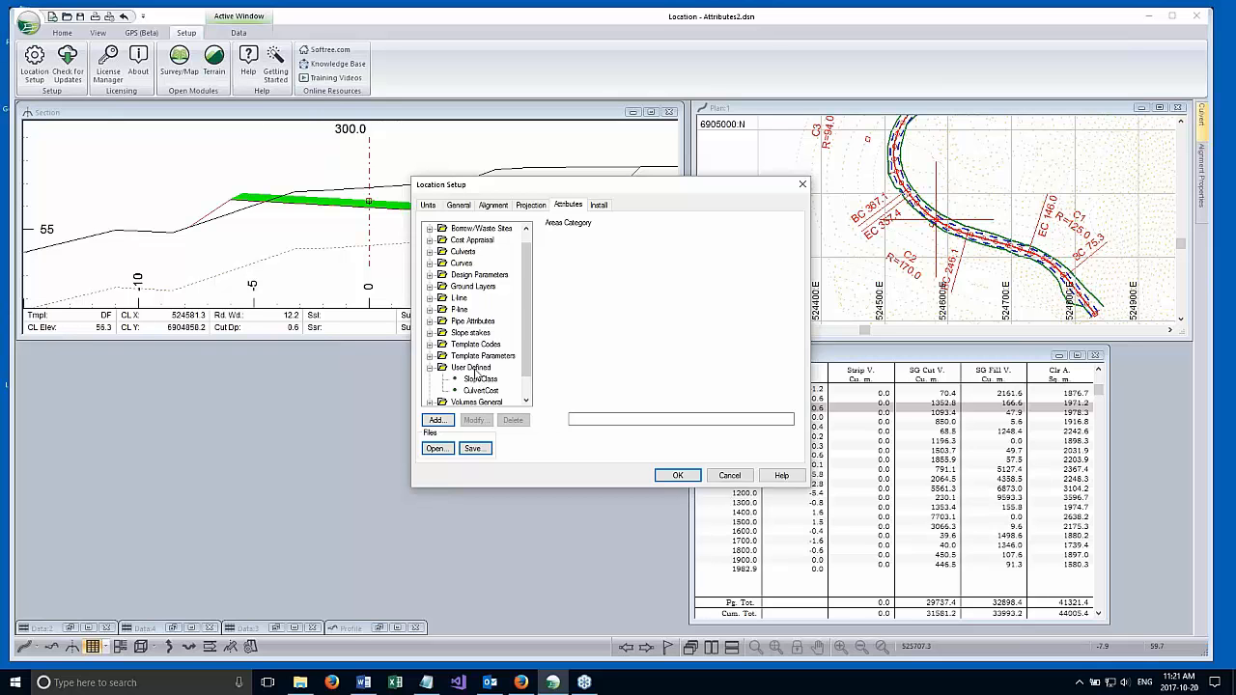
drag(537, 185, 528, 149)
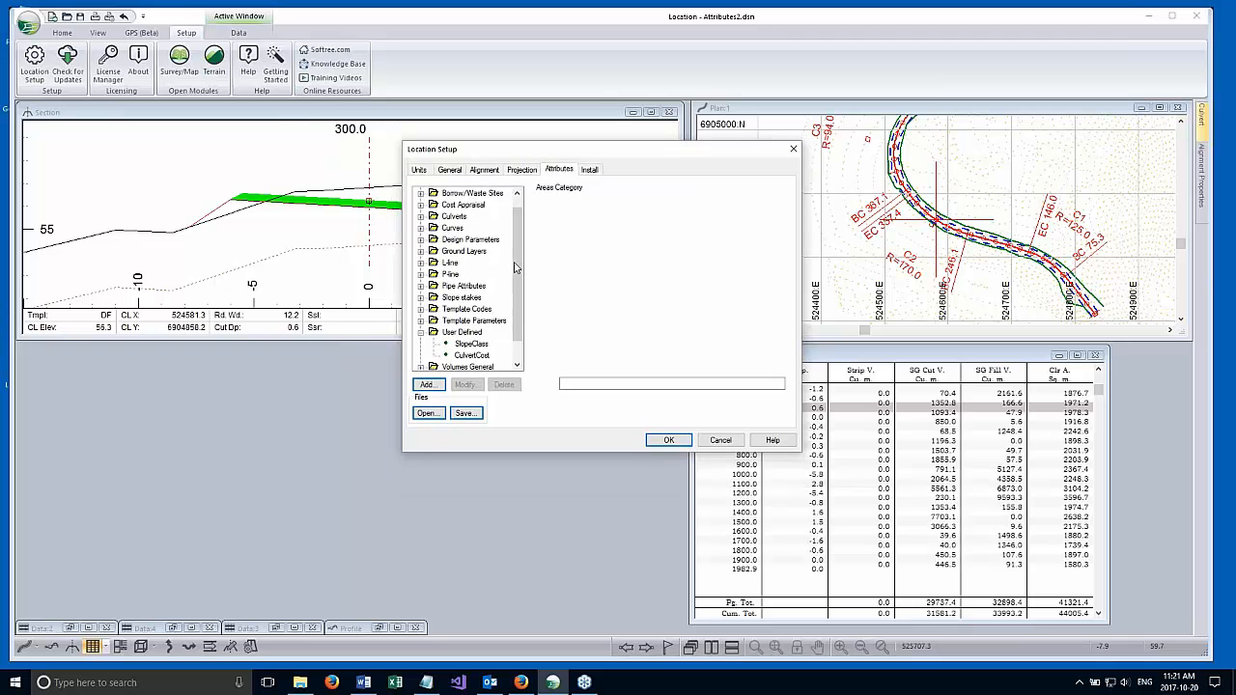
Examine the function that defines the SlopeClass attribute, including its LSsl terms, and close Location Setup.
click(471, 346)
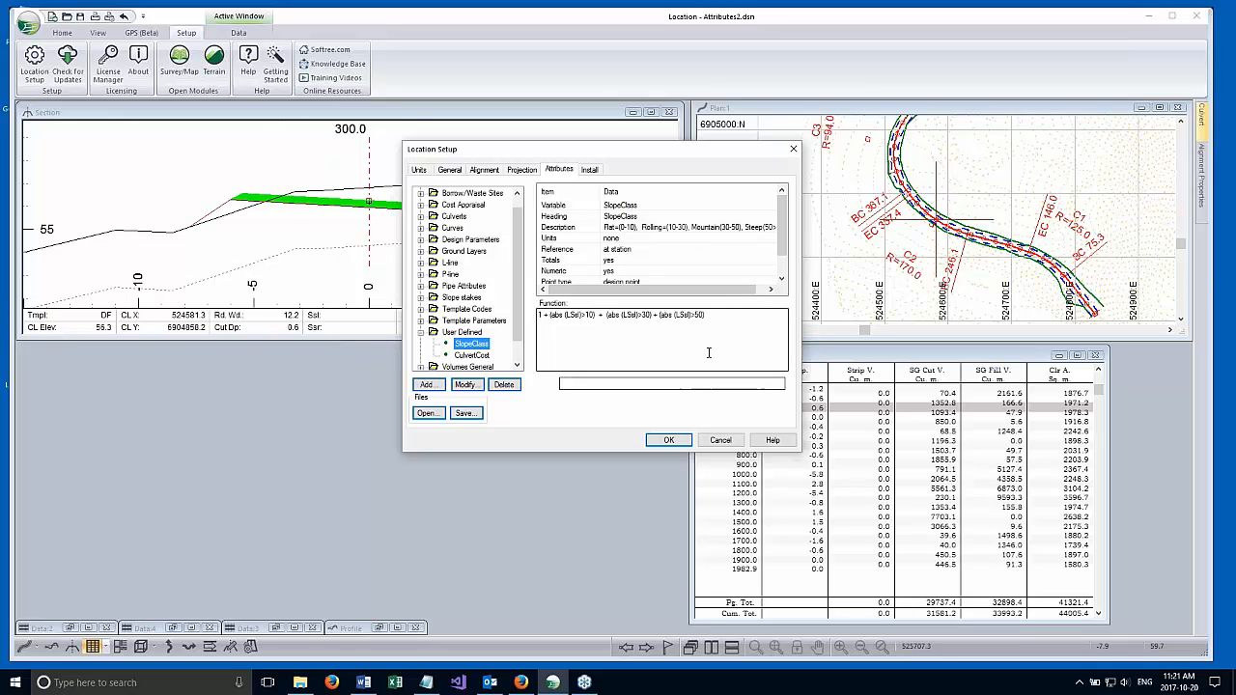
click(677, 323)
key(ctrl+a)
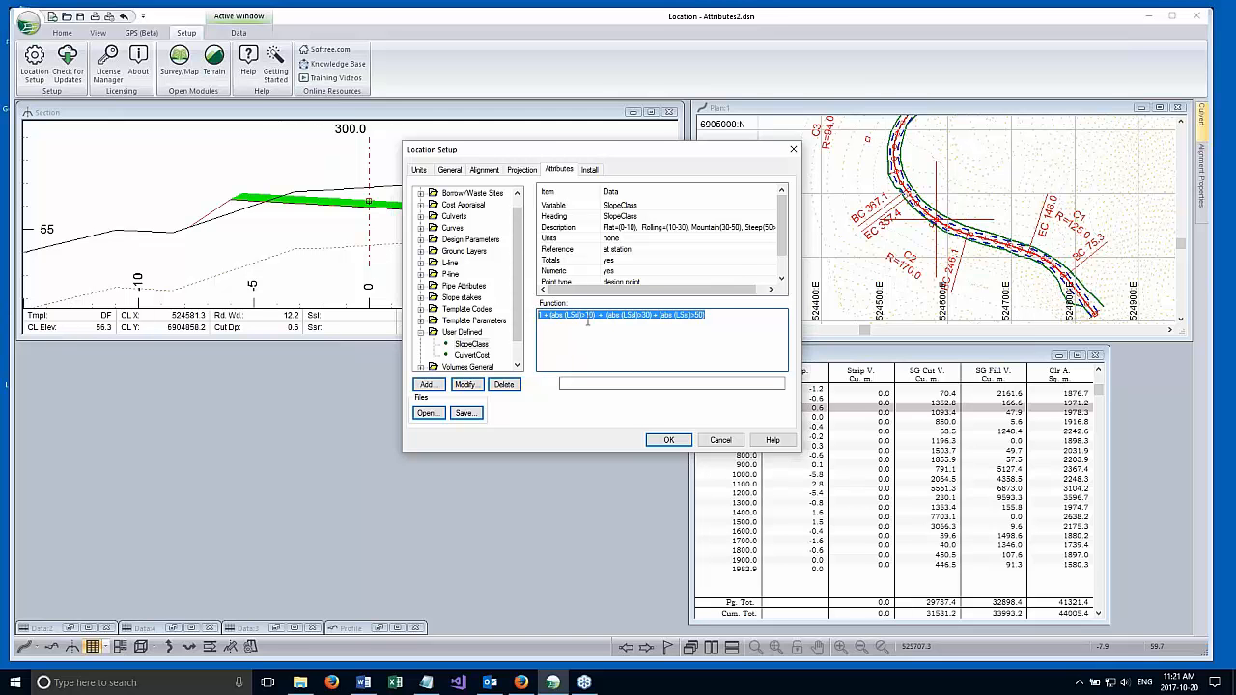
click(569, 323)
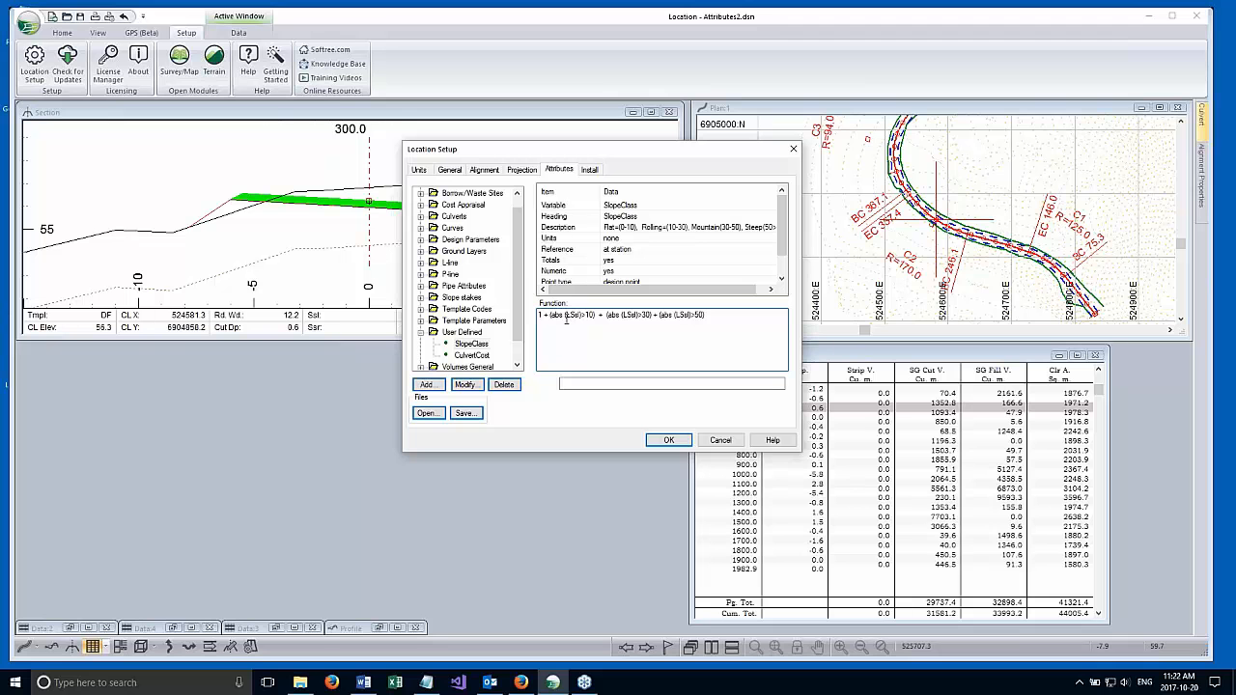
drag(566, 315, 580, 319)
click(608, 357)
drag(709, 316, 538, 316)
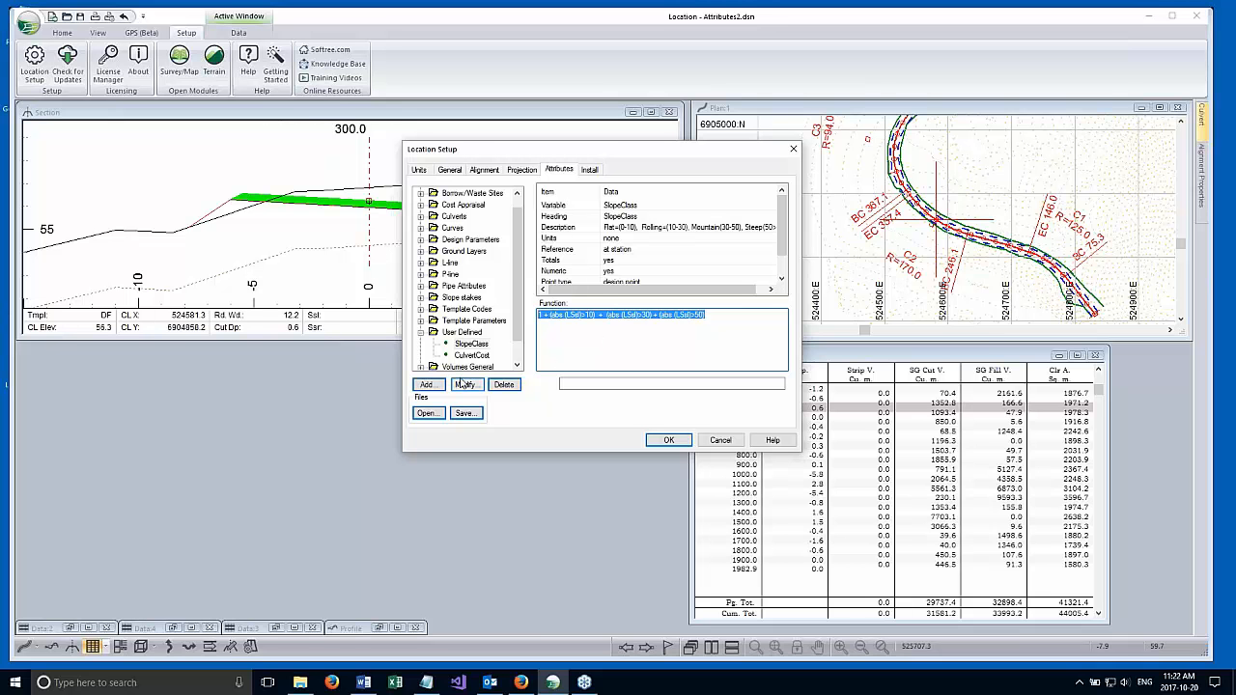
click(669, 441)
click(609, 337)
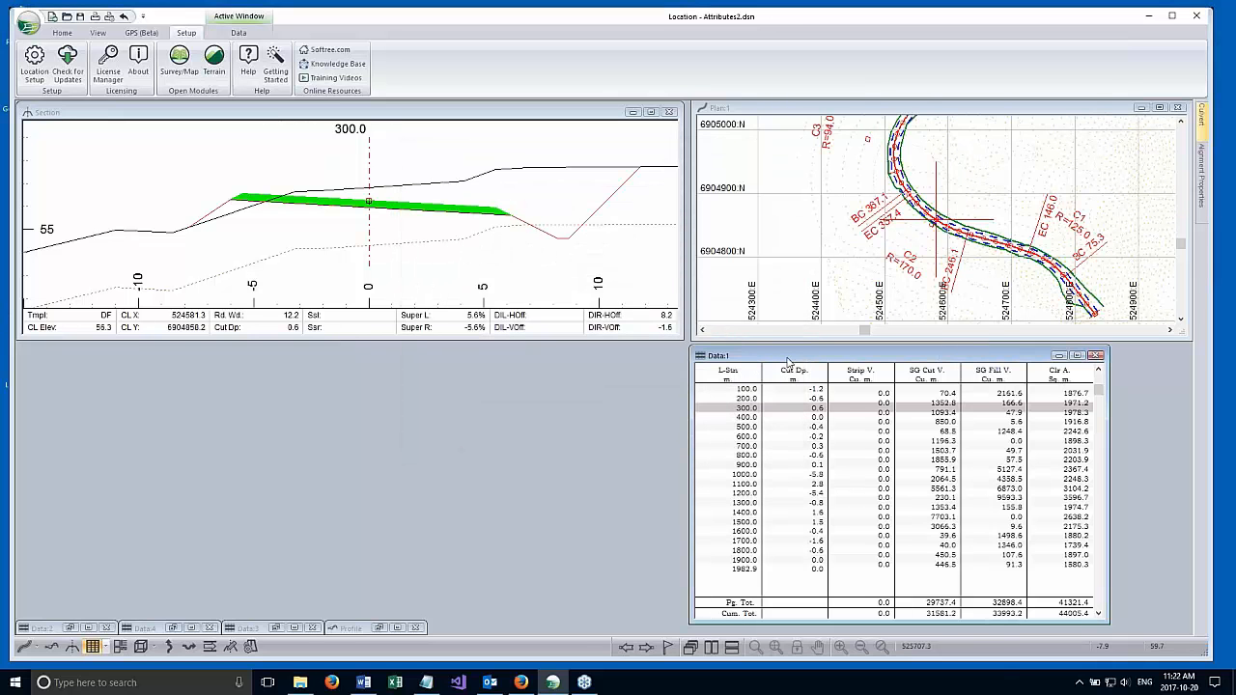
Widen the Data:1 window, view the user-defined attributes offered as its columns without adding any, and minimize the window.
drag(790, 357, 260, 351)
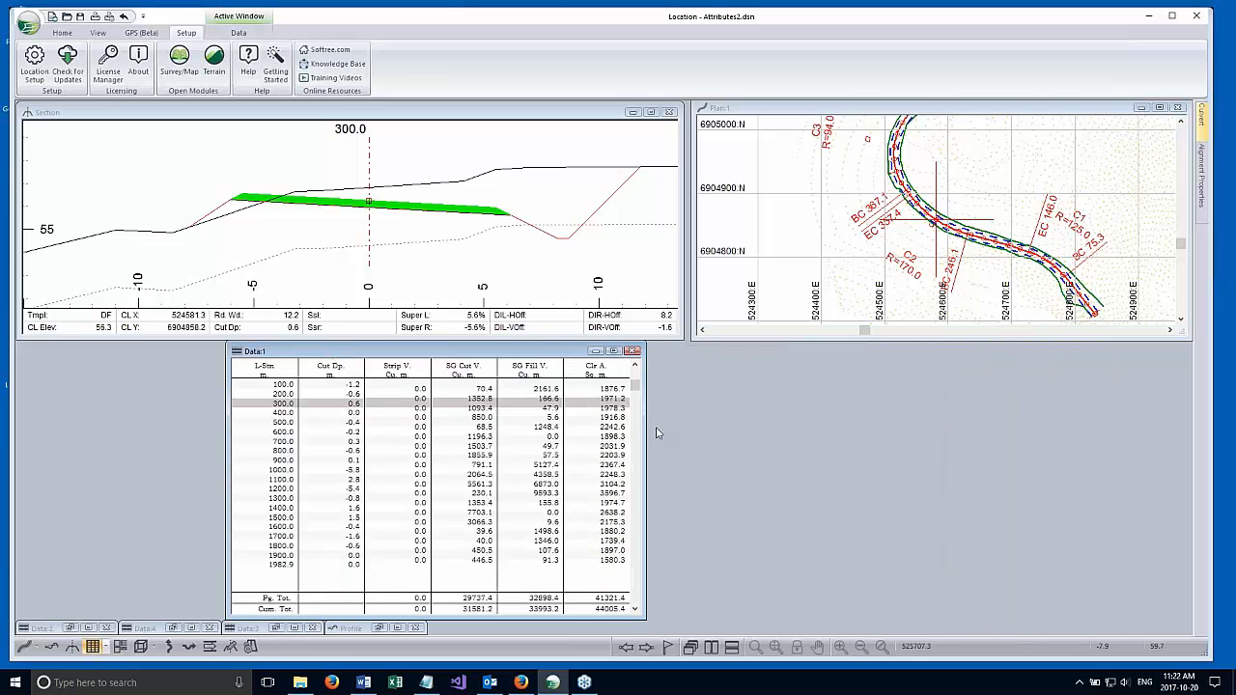
drag(643, 419, 821, 419)
right_click(767, 439)
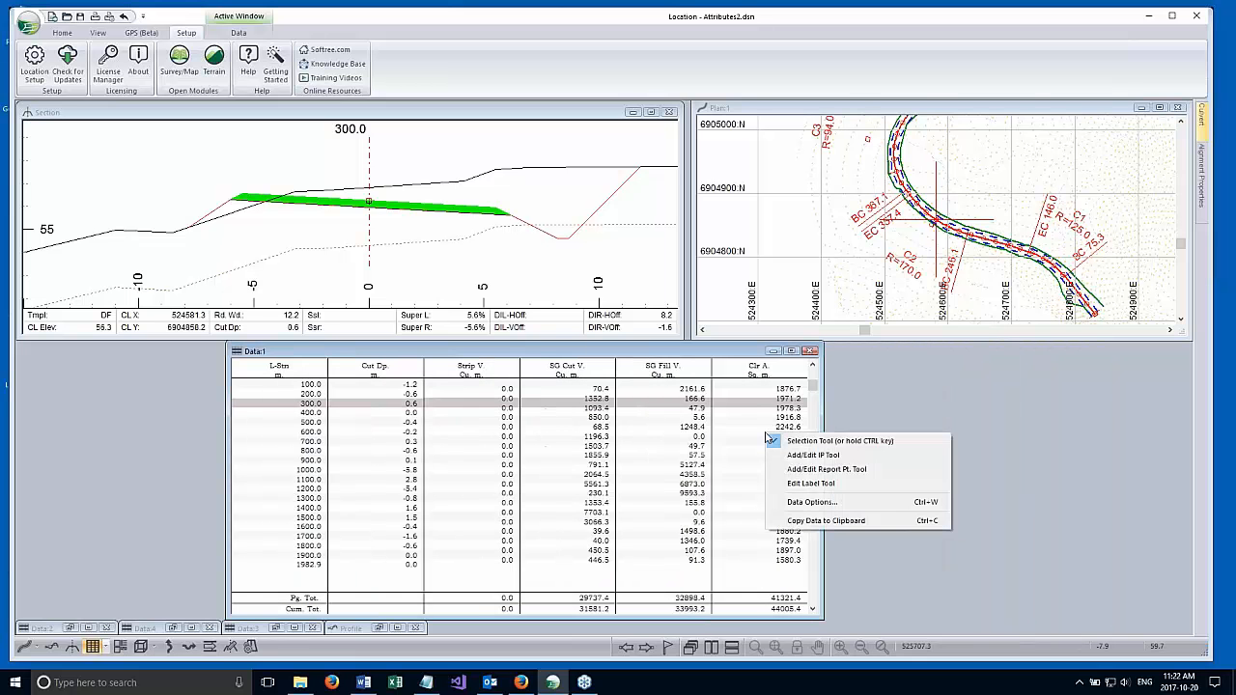
click(801, 503)
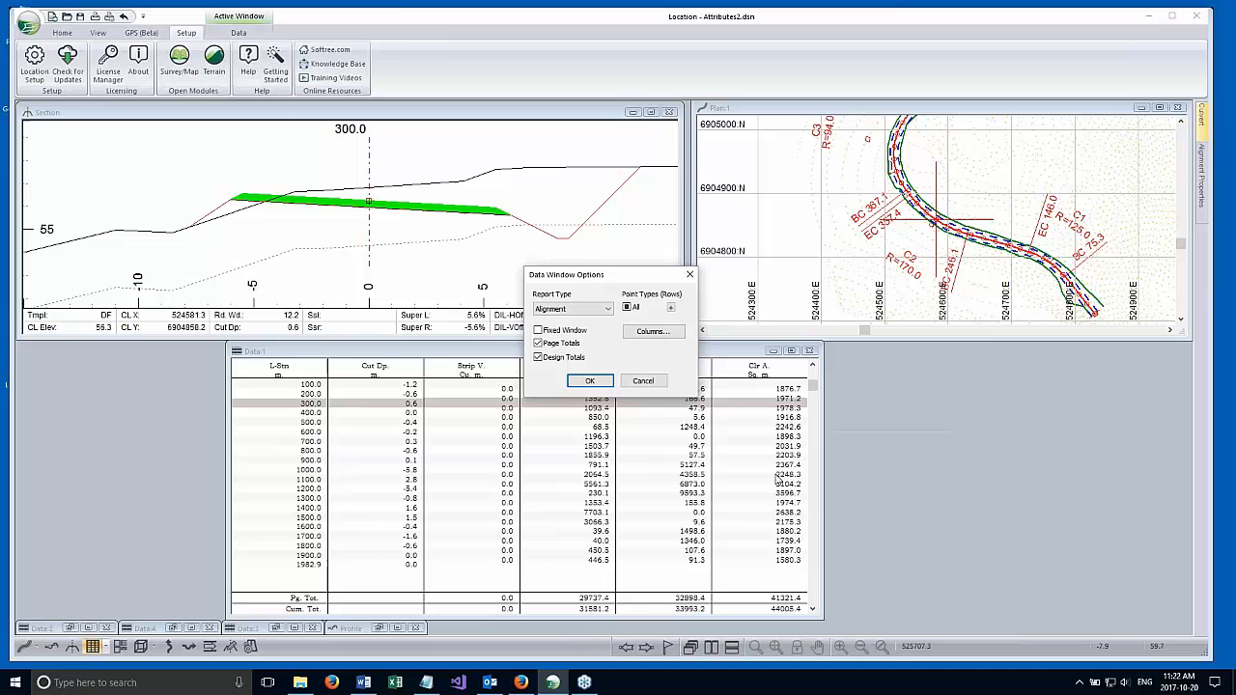
click(654, 334)
scroll(574, 339, down, 3)
double_click(506, 324)
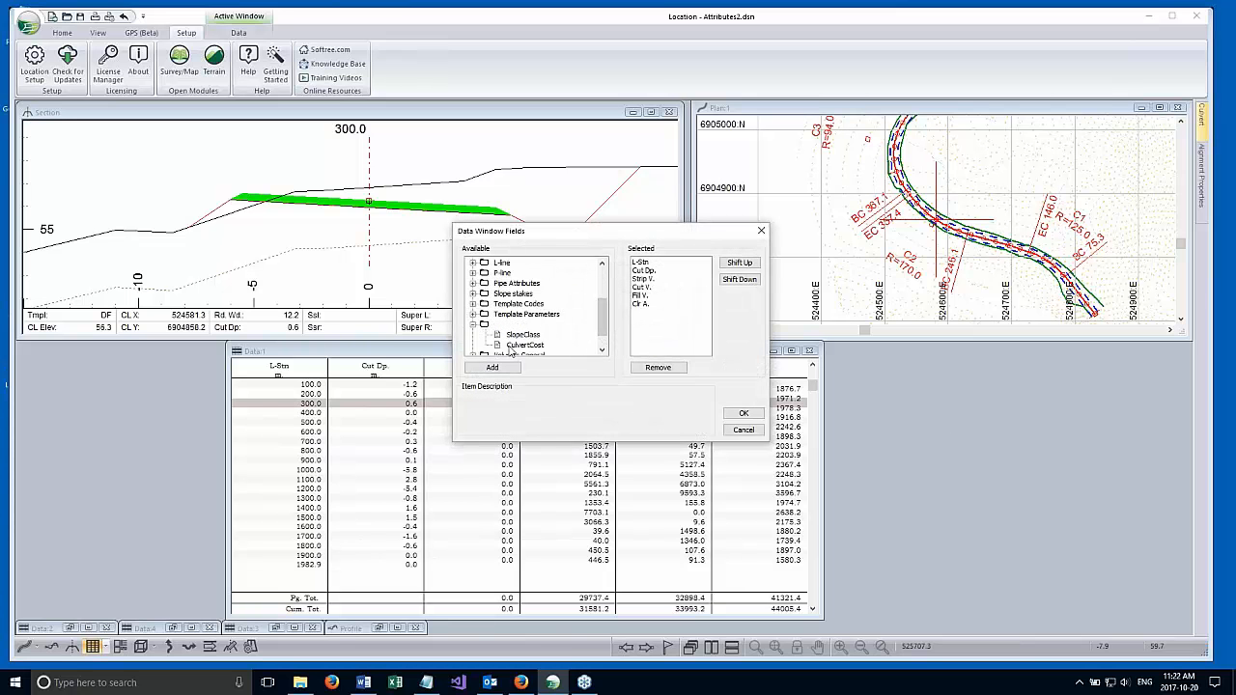
click(523, 334)
click(742, 430)
click(643, 380)
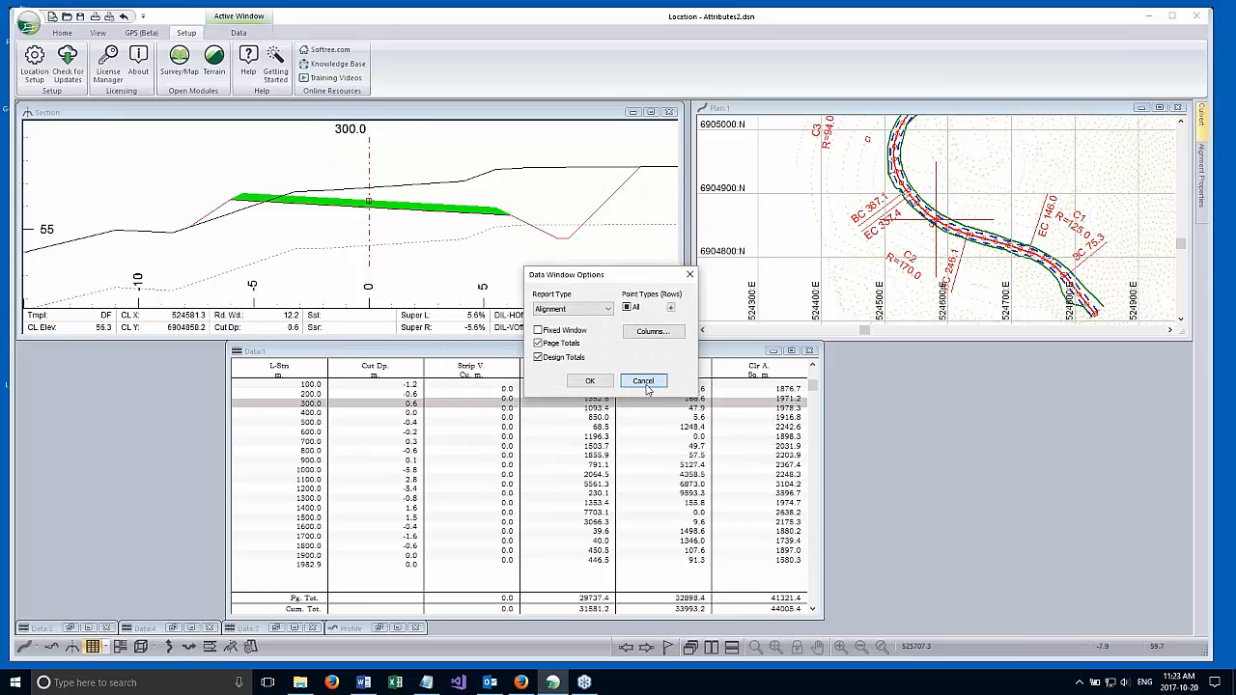
click(773, 352)
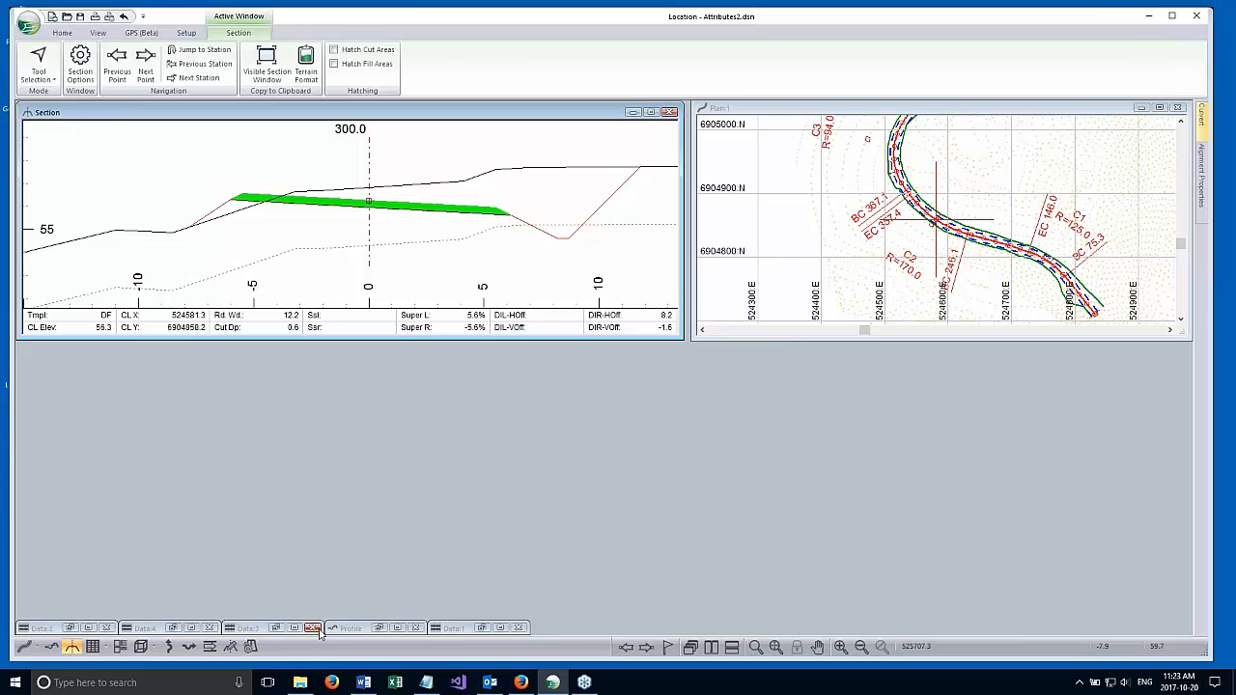
Restore the minimized Data:2 window, reposition it, and widen its L-Stn, SlopeClass and L-Ssl columns.
click(46, 632)
click(41, 628)
click(46, 630)
double_click(50, 629)
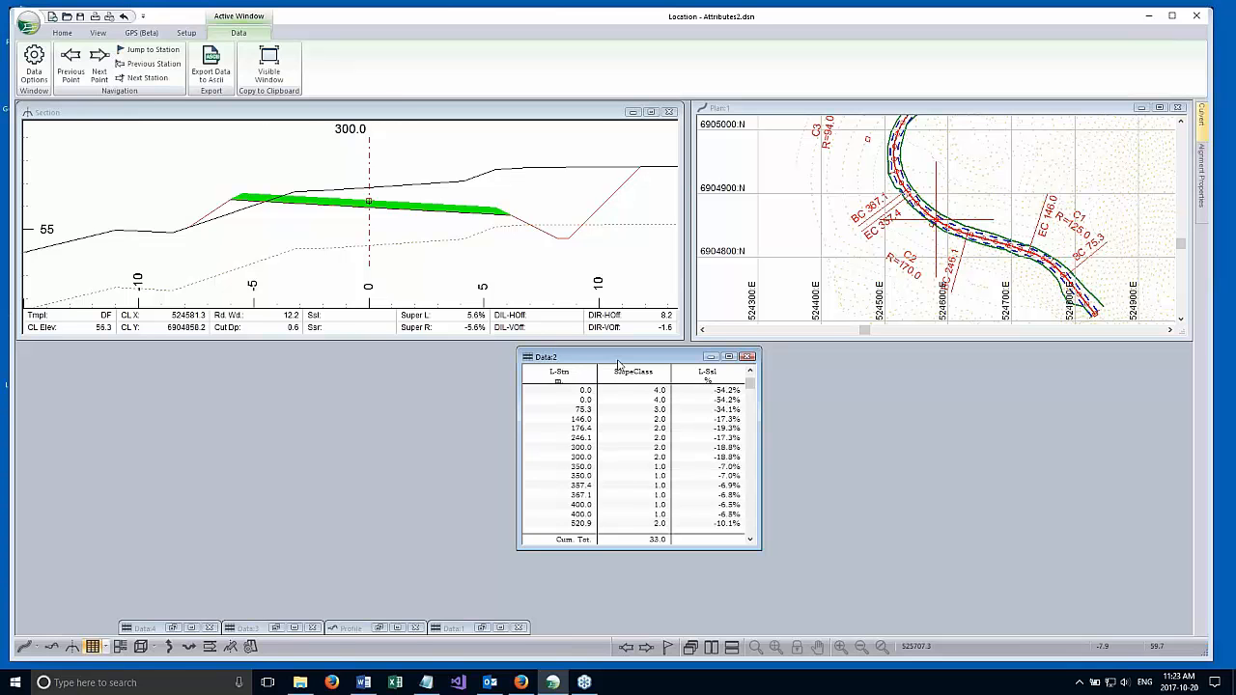
drag(618, 361, 384, 298)
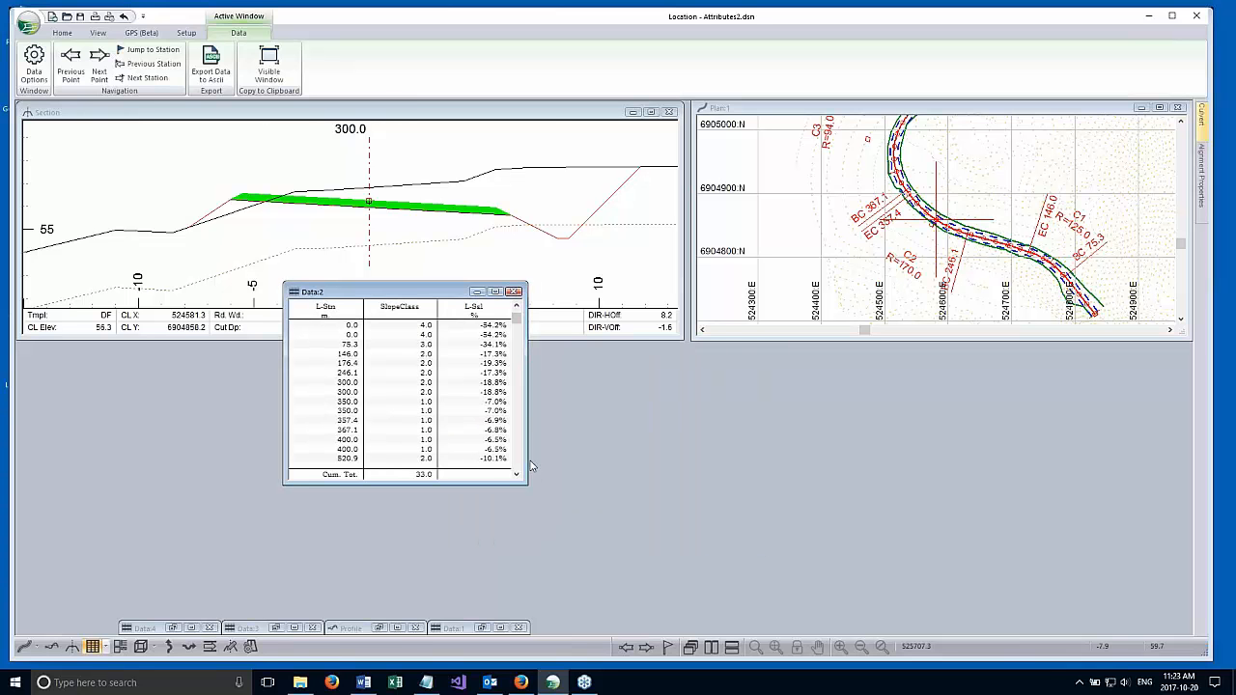
drag(535, 445, 736, 445)
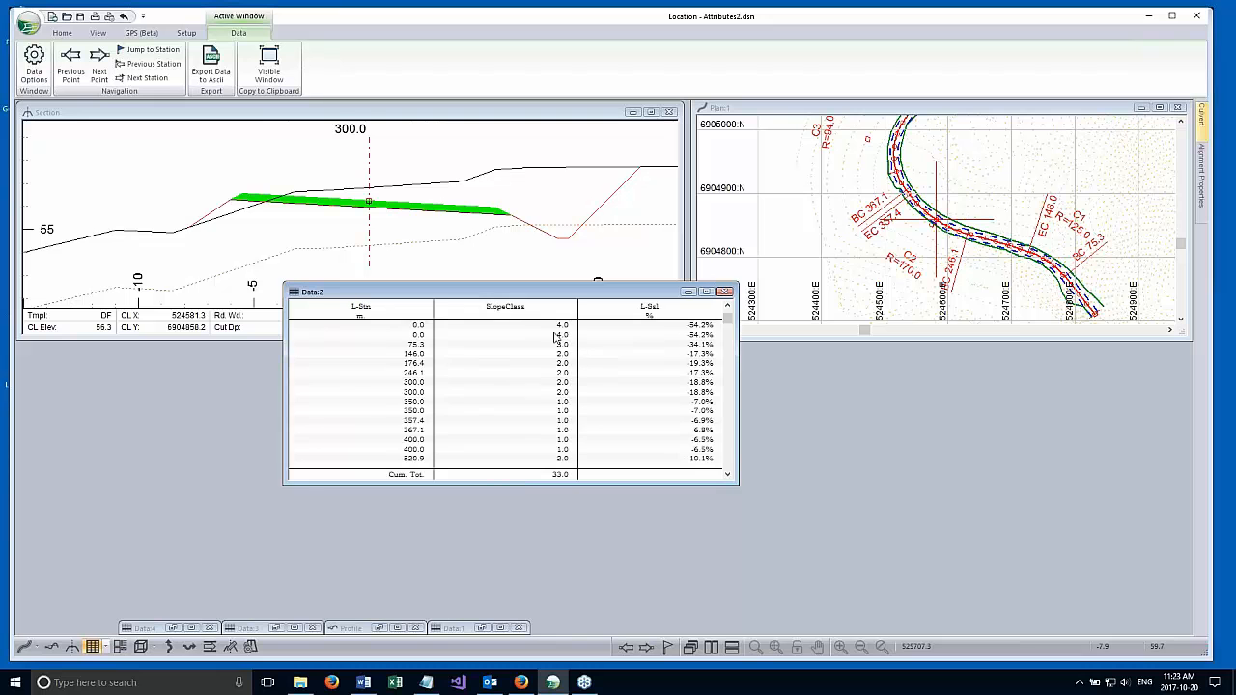
Compare the SlopeClass values with the L-Ssl side slopes in the Data:2 window, and minimize the window.
drag(729, 319, 729, 311)
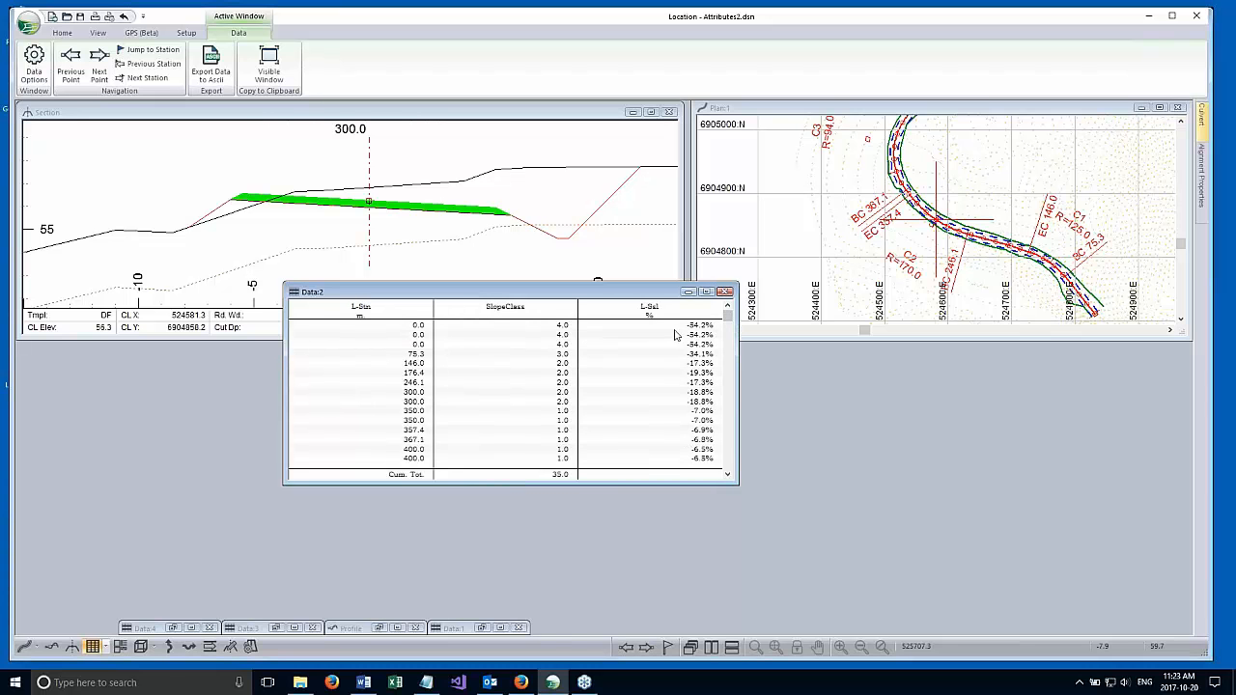
mouse_move(727, 326)
mouse_down()
mouse_move(727, 394)
mouse_move(727, 324)
mouse_up()
drag(585, 292, 608, 385)
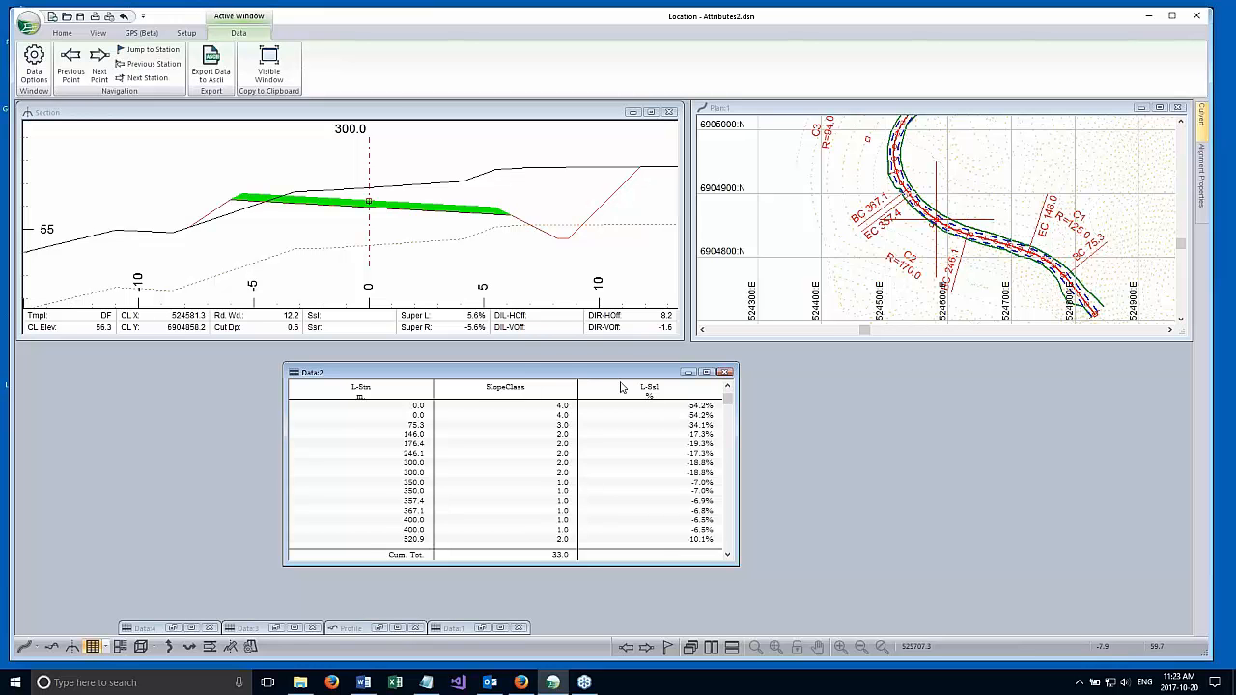
click(688, 373)
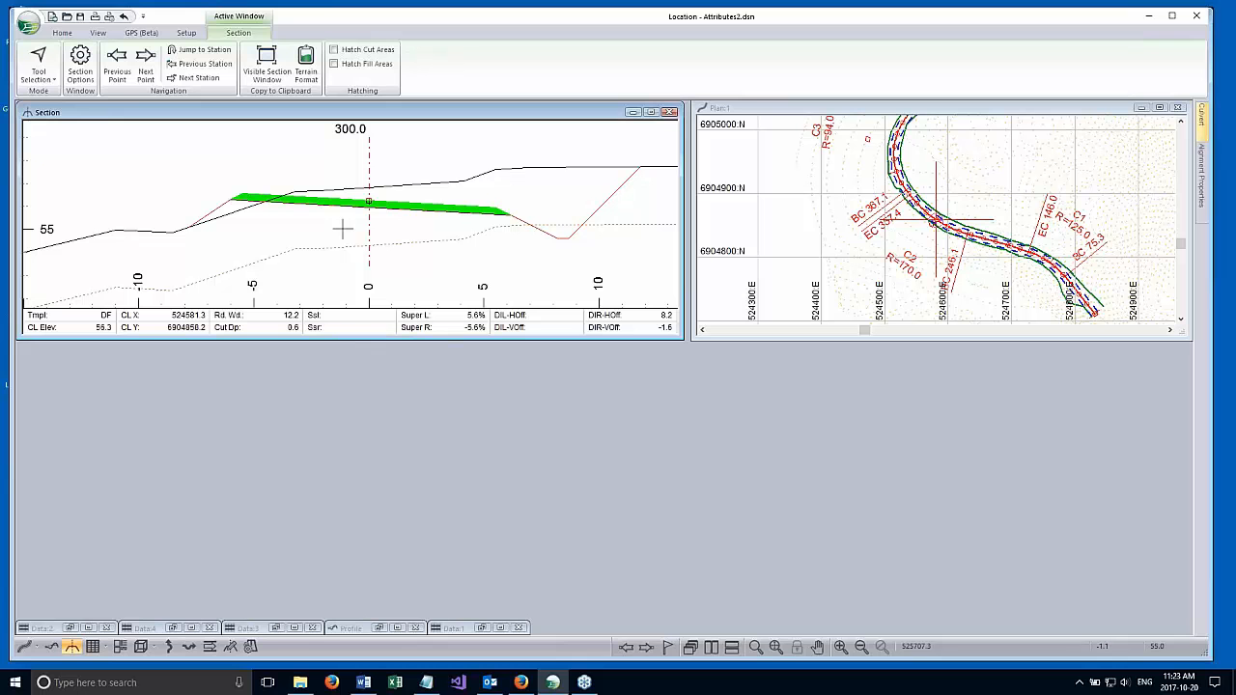
Examine the function that defines the CulvertCost attribute, including its CulDIA terms, and close Location Setup, recalculating the entire design.
click(186, 33)
click(35, 60)
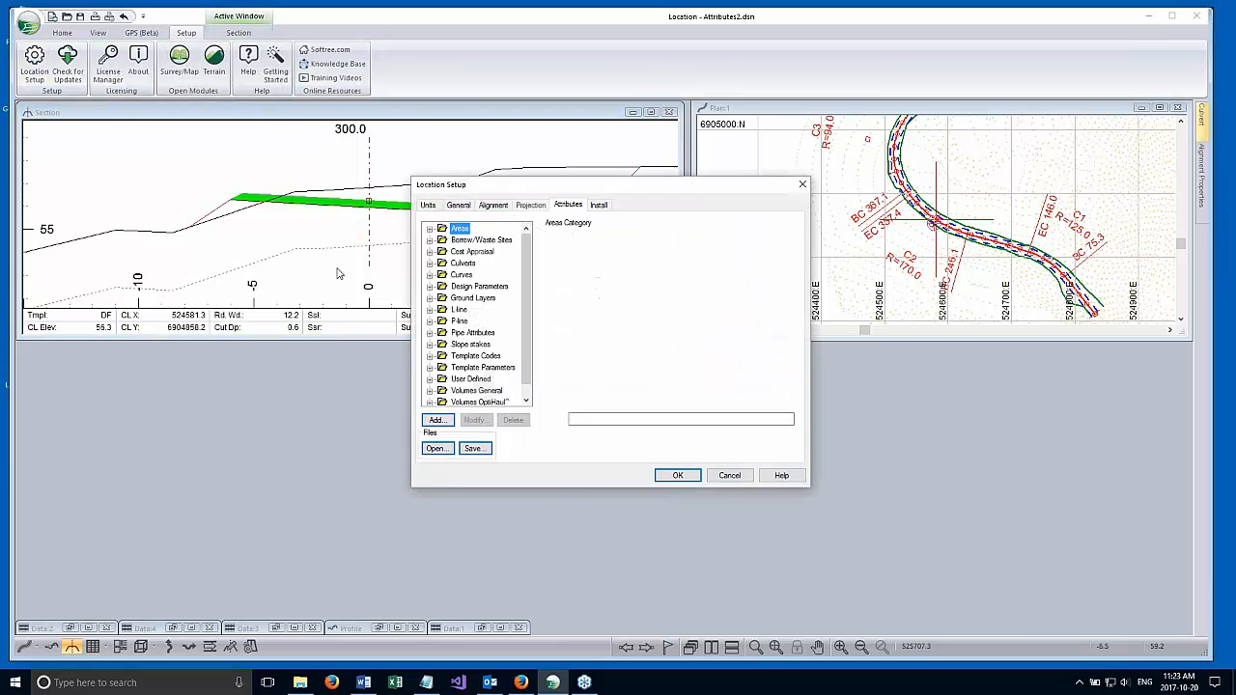
scroll(521, 376, down, 1)
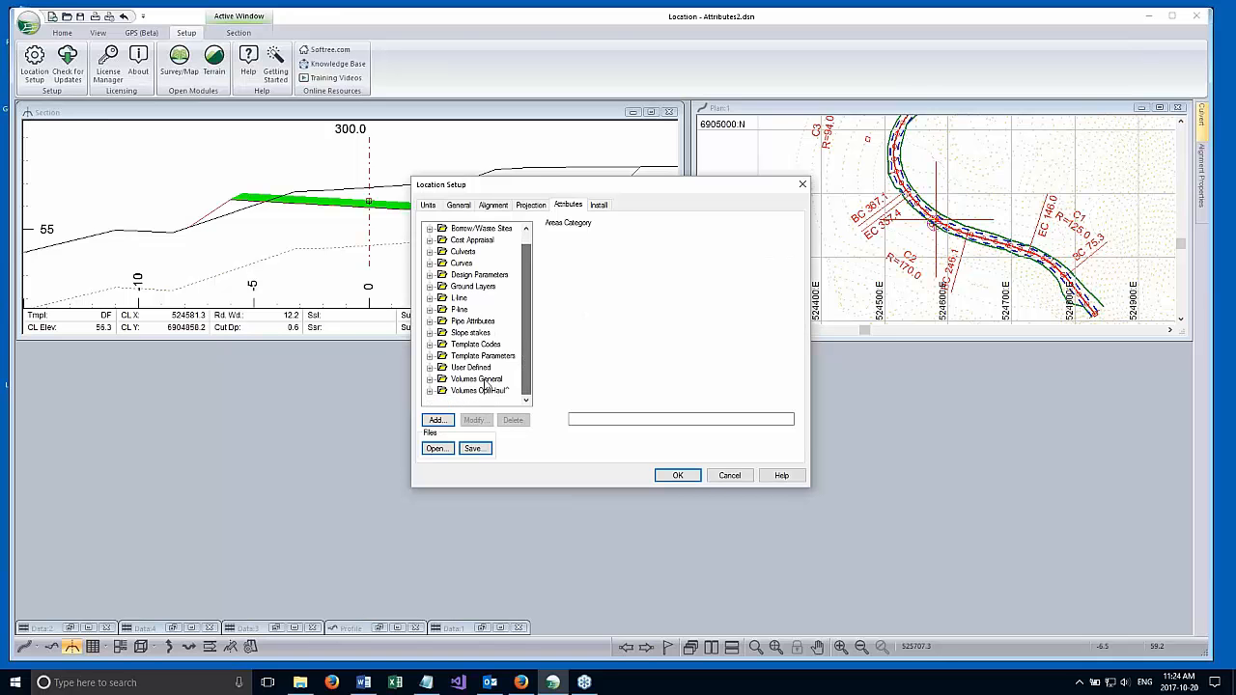
click(431, 369)
click(490, 390)
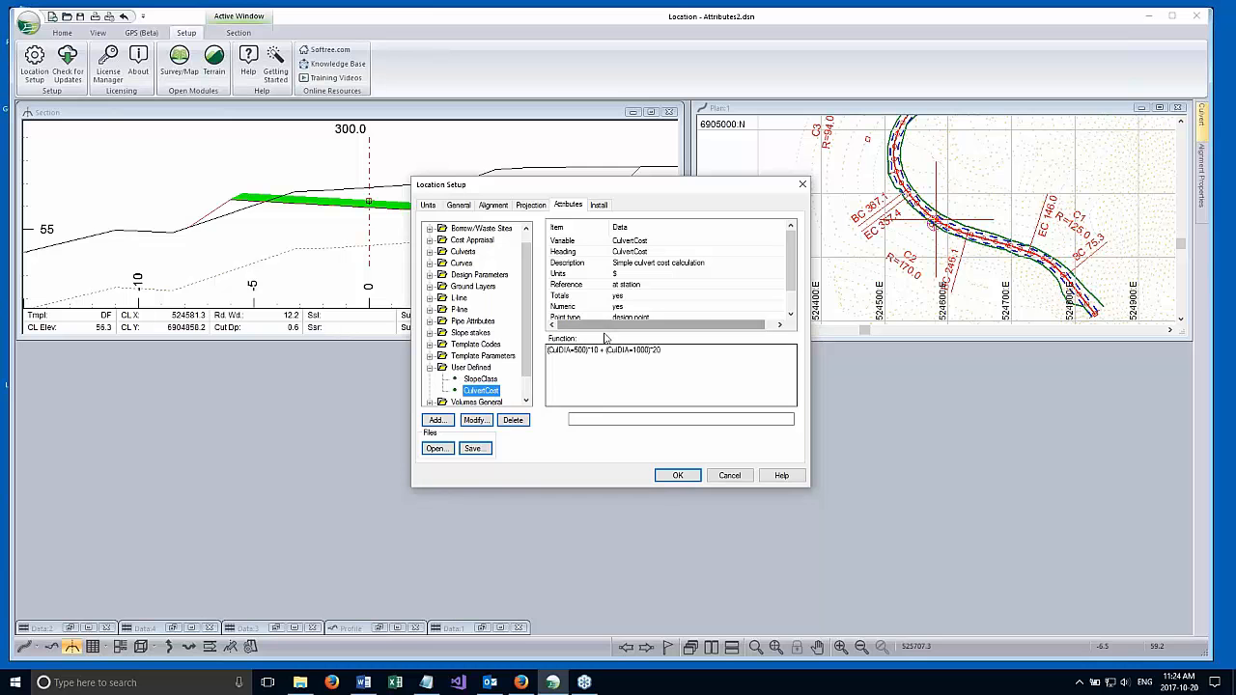
click(683, 351)
drag(681, 352, 547, 353)
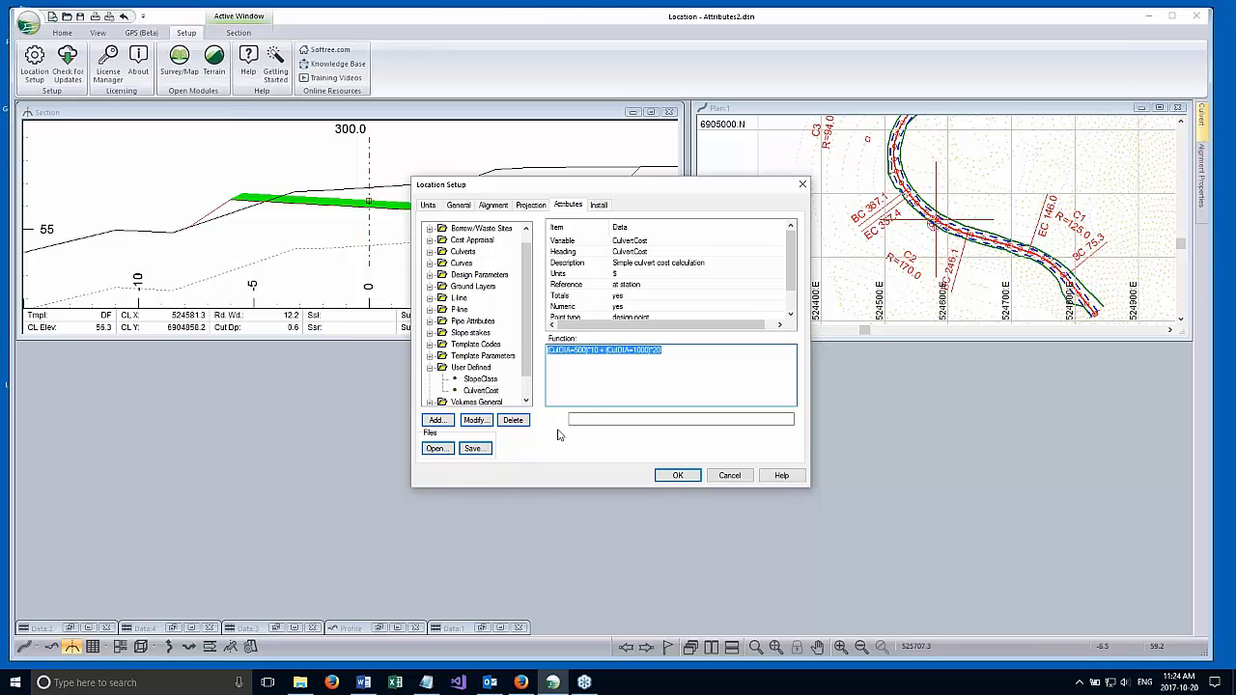
click(599, 374)
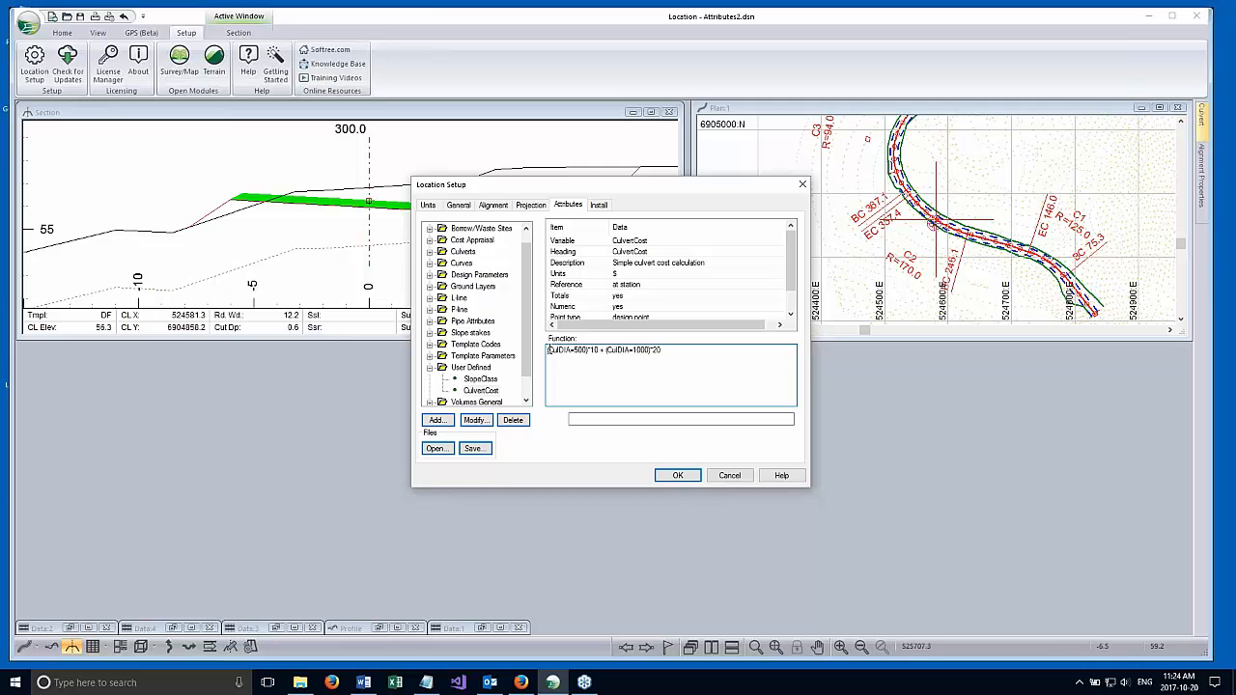
click(583, 350)
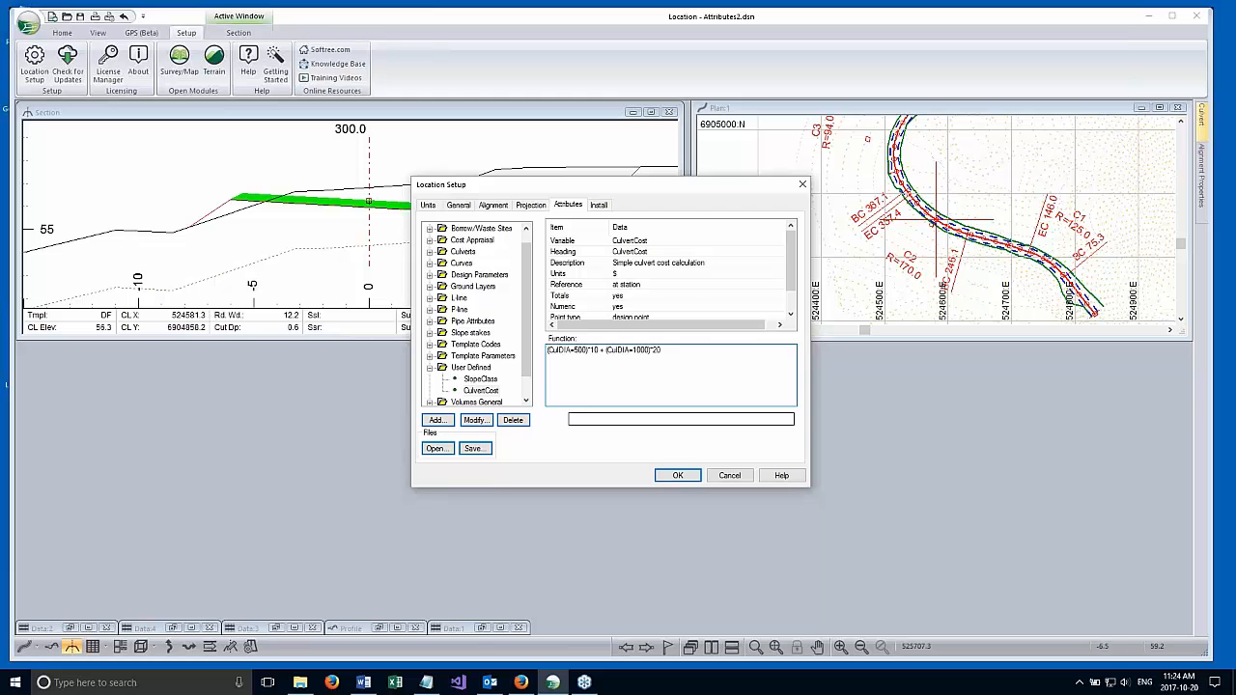
click(676, 474)
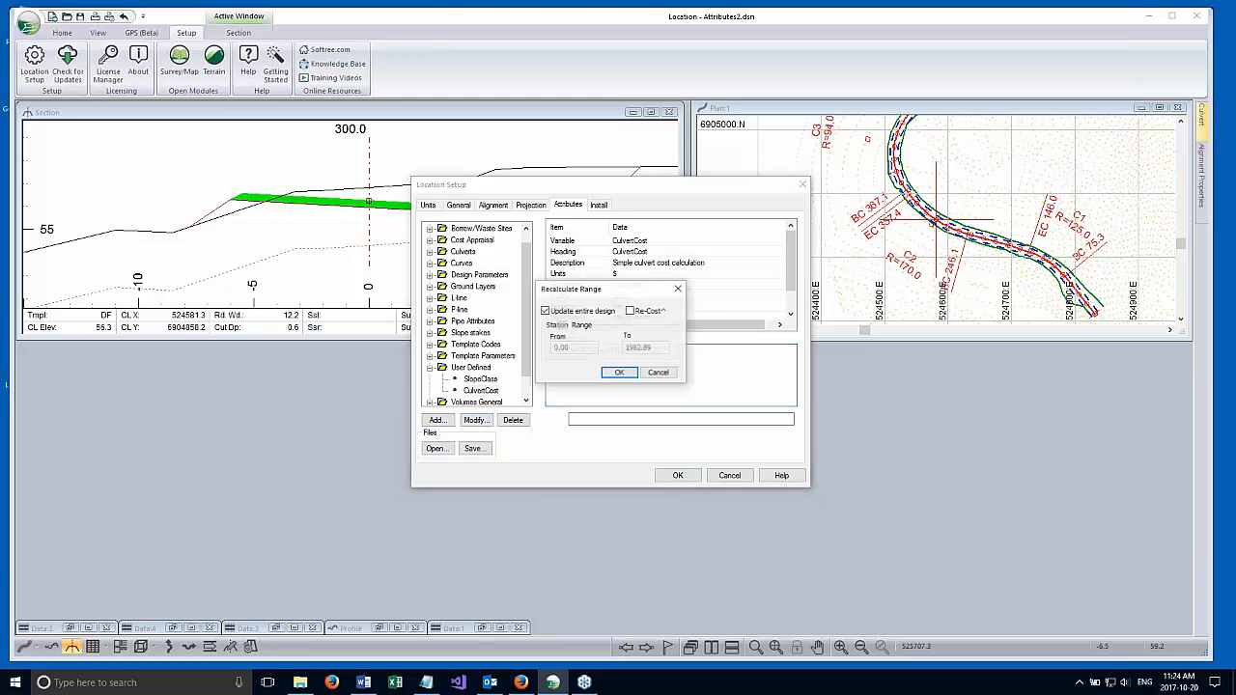
click(622, 375)
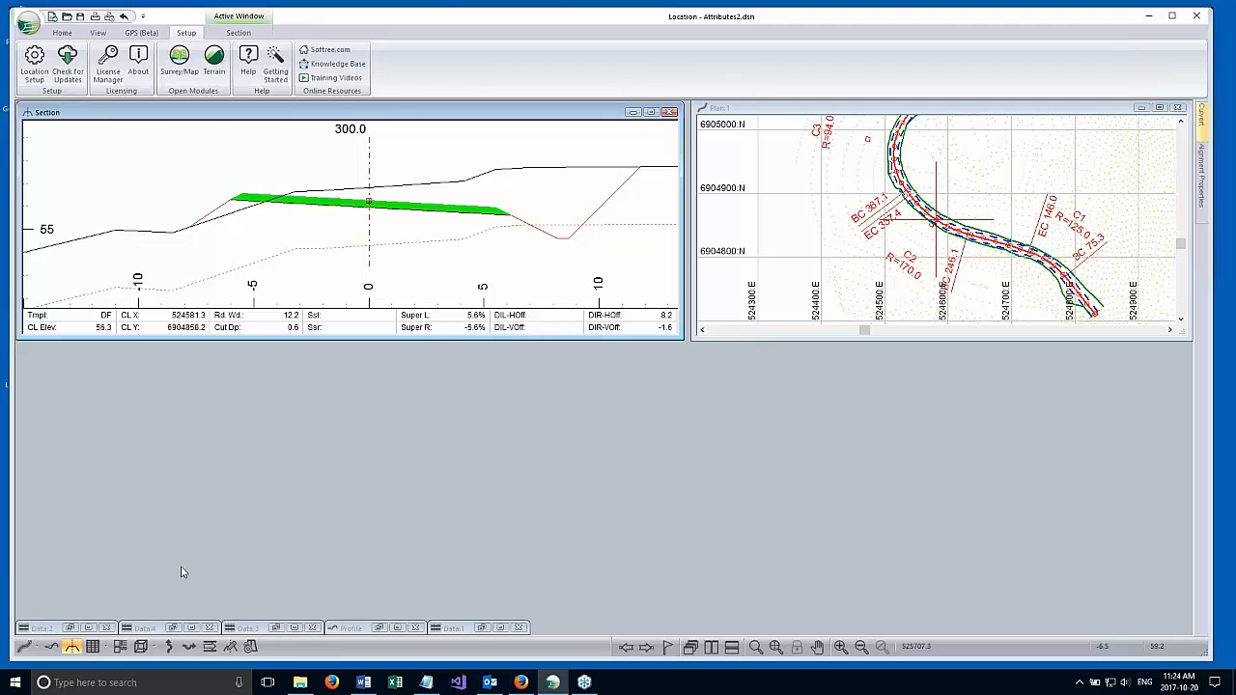
Restore the minimized Data:3, Data:4 and Data:2 windows.
click(253, 630)
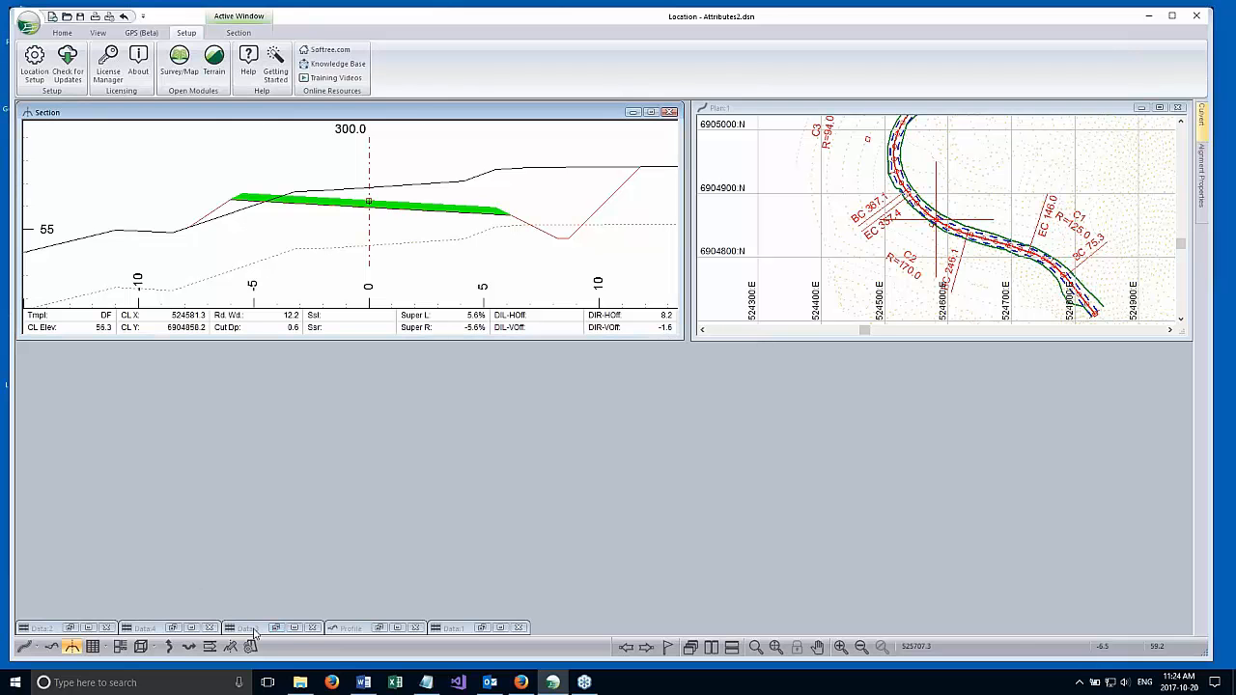
double_click(253, 633)
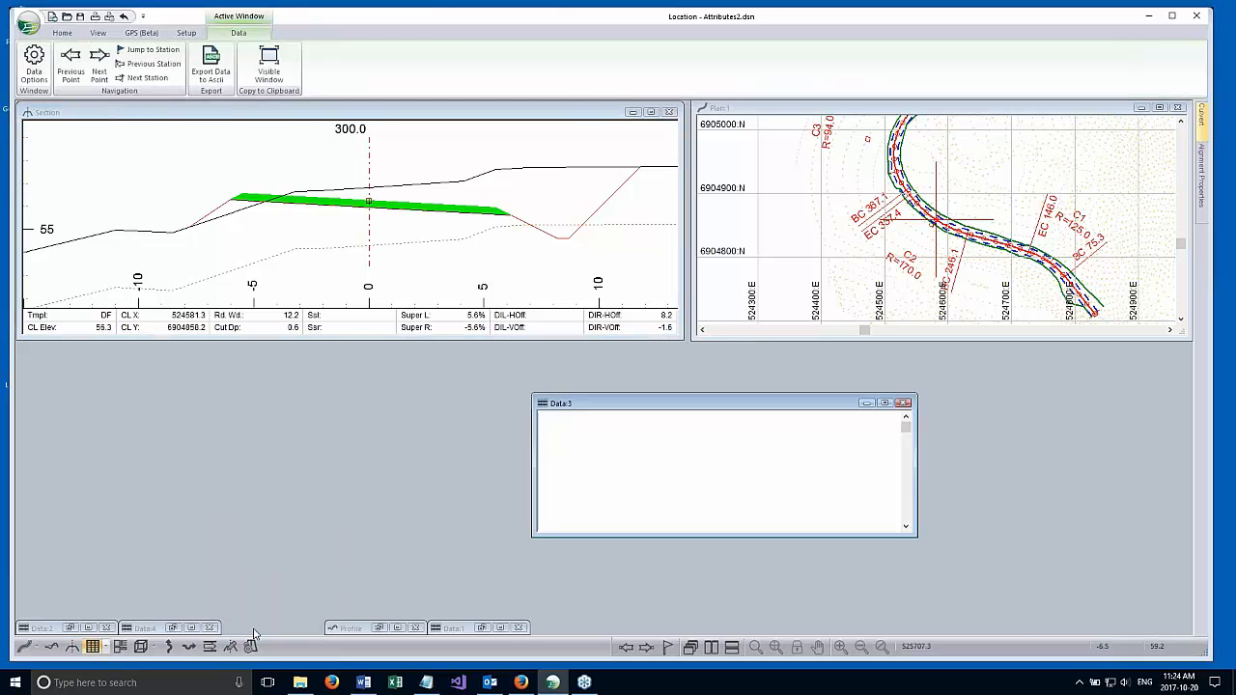
click(152, 633)
double_click(151, 633)
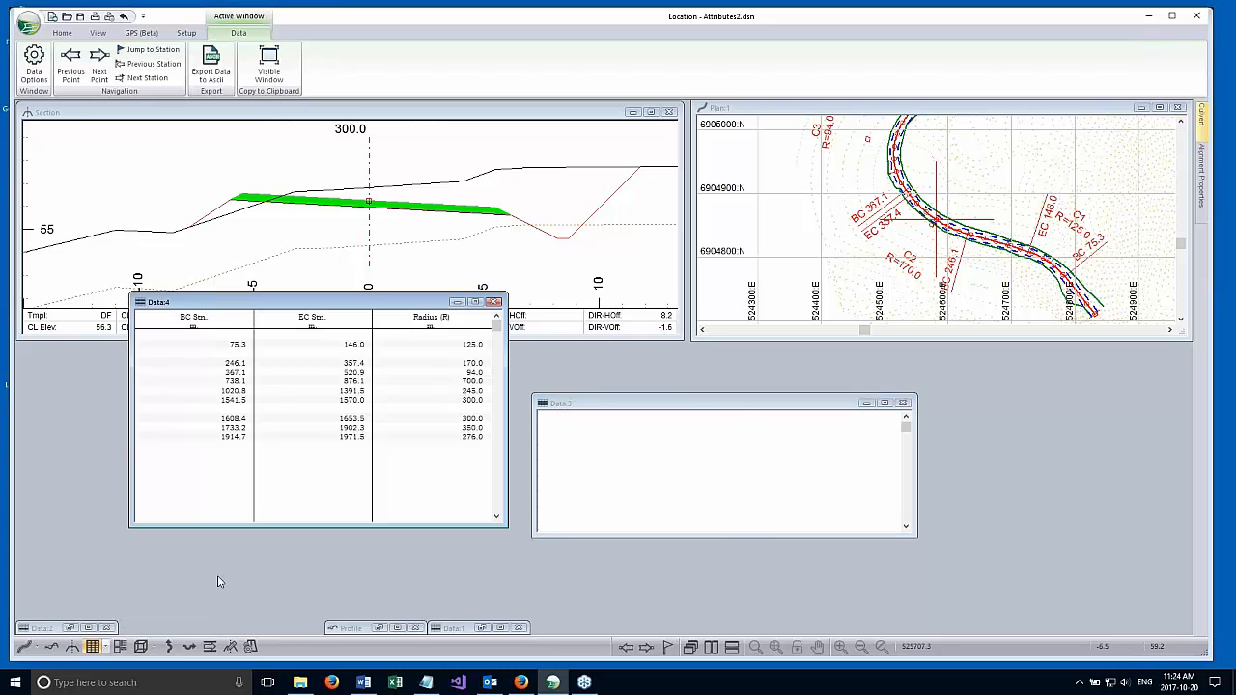
double_click(39, 628)
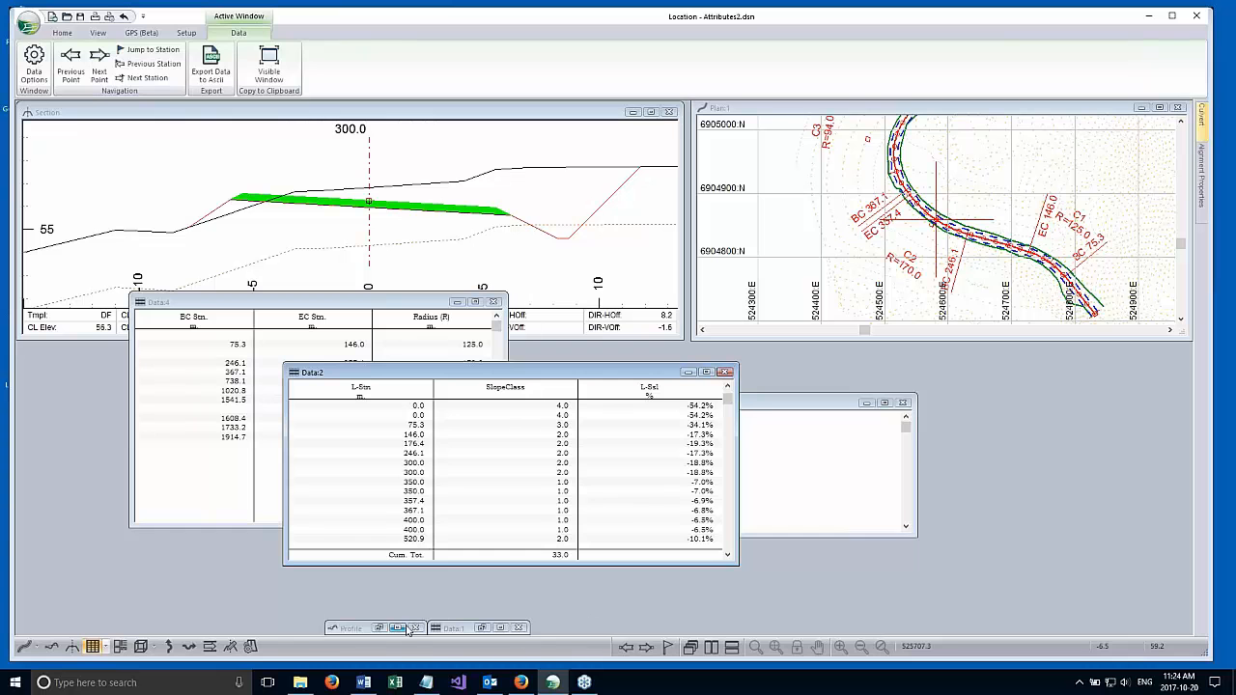
Open the Data:3 window's options and view its selected columns and the available user-defined fields without changing them.
click(794, 417)
right_click(768, 444)
click(833, 513)
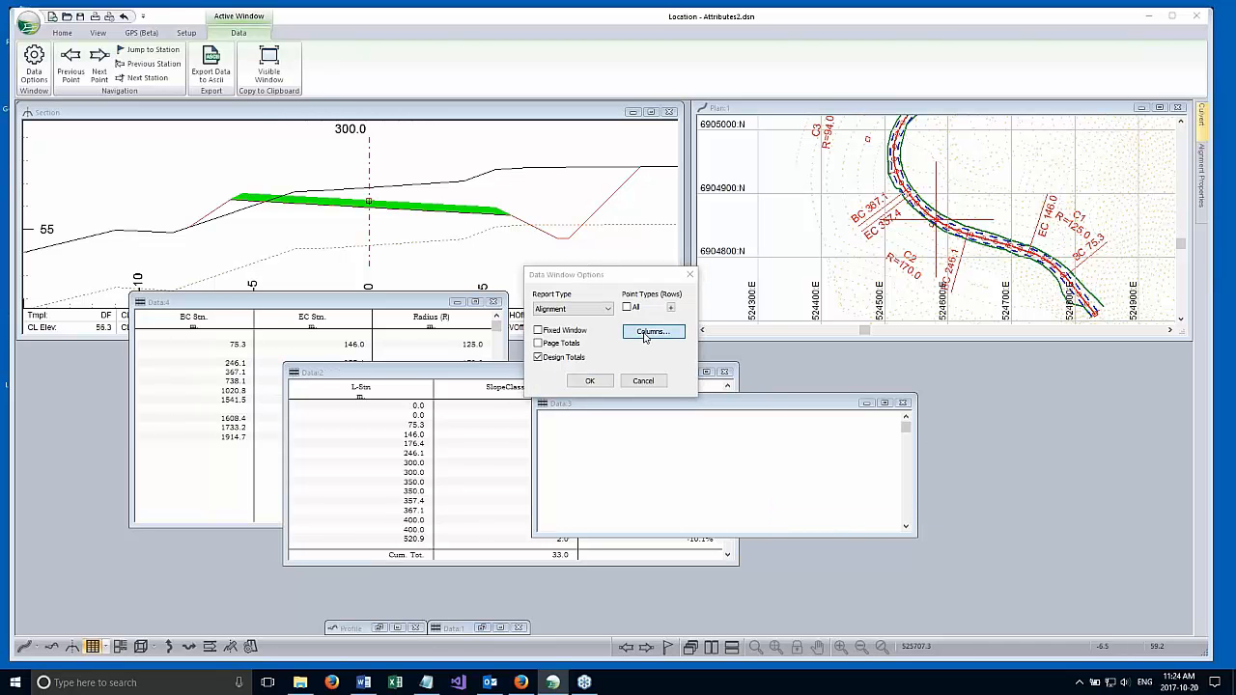
click(652, 332)
drag(600, 280, 601, 331)
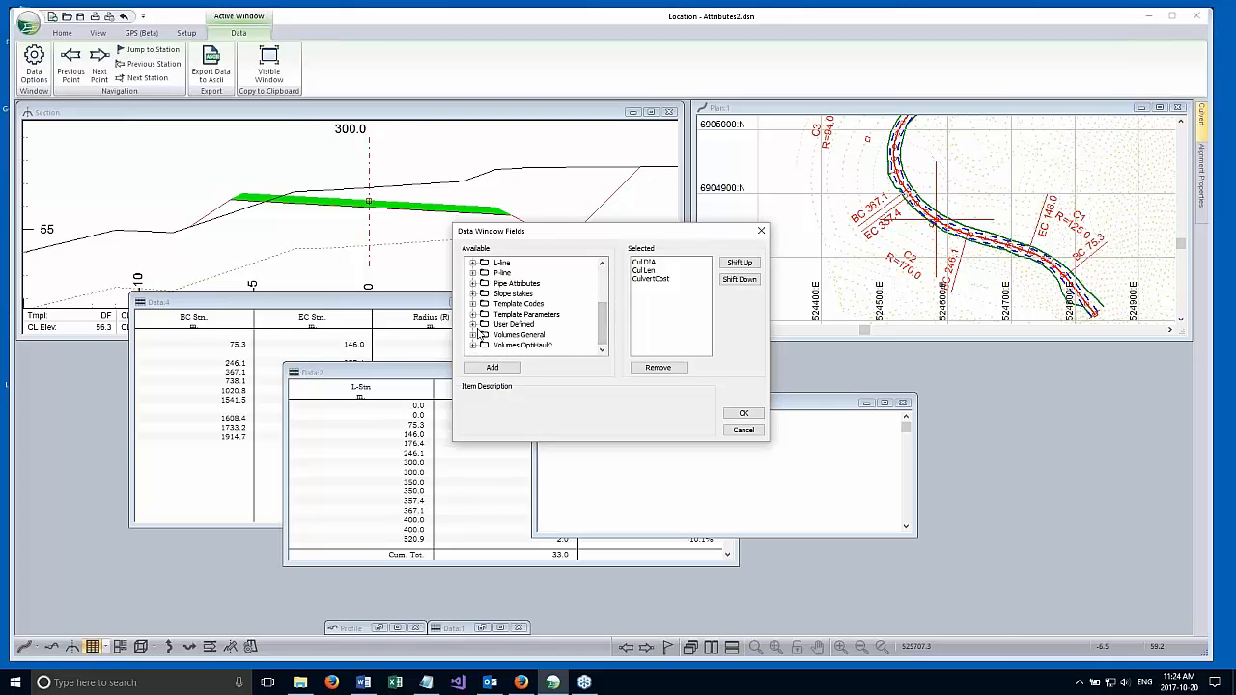
click(473, 325)
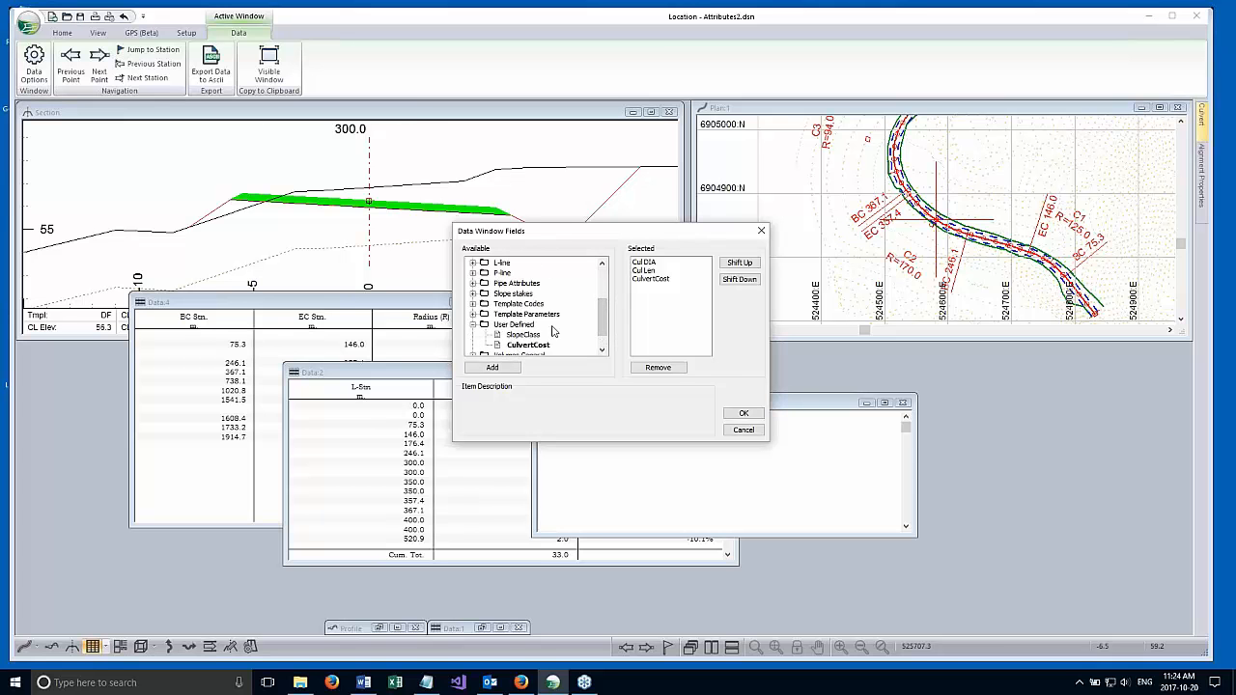
click(743, 431)
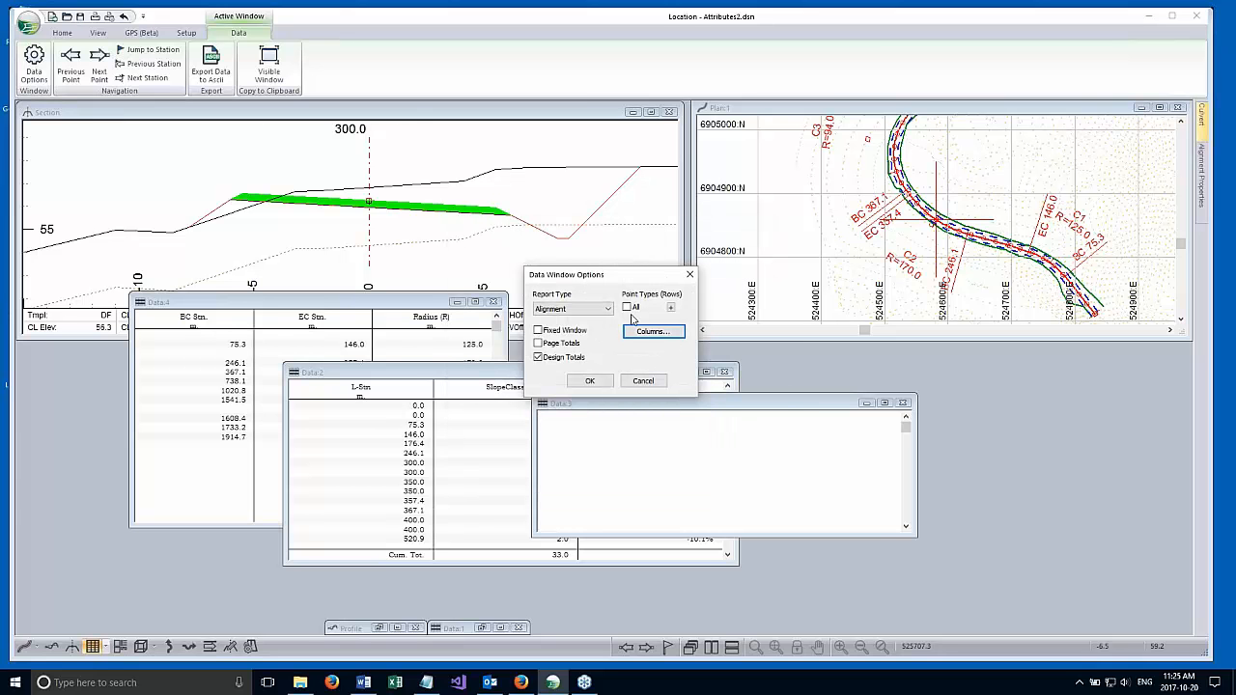
Set the Data:3 report rows to culvert insertion points and apply the window options.
click(669, 309)
click(696, 318)
click(740, 424)
scroll(643, 311, down, 3)
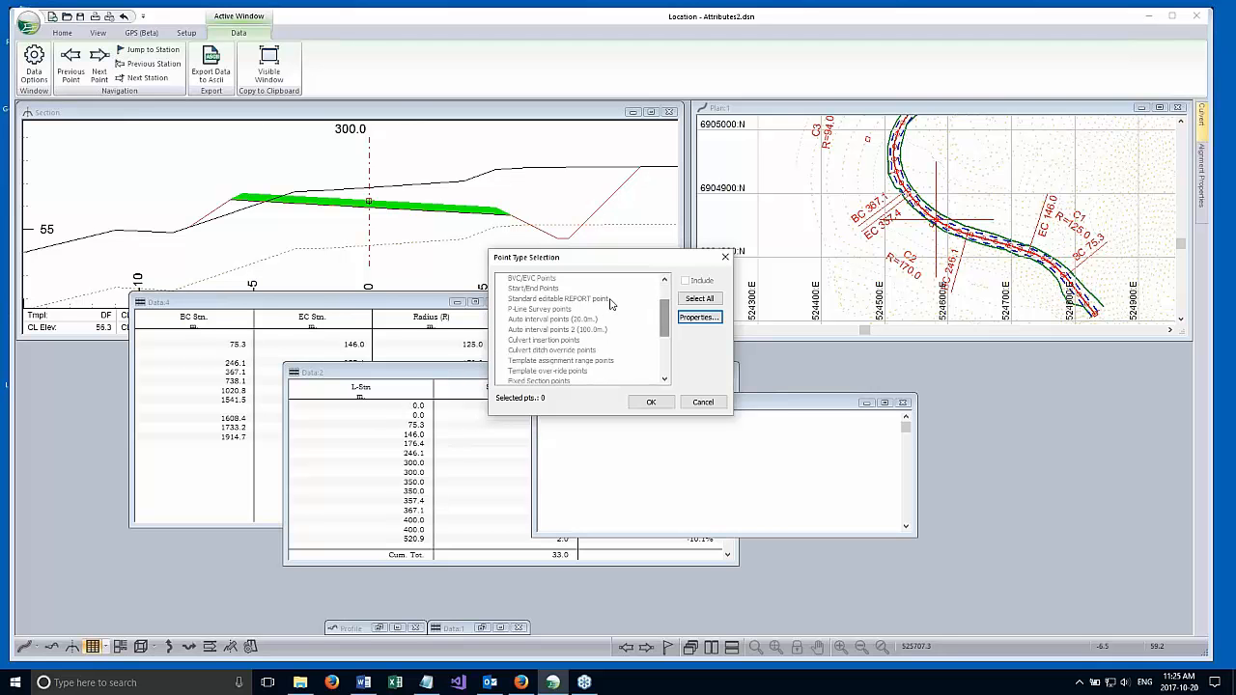
drag(665, 318, 667, 299)
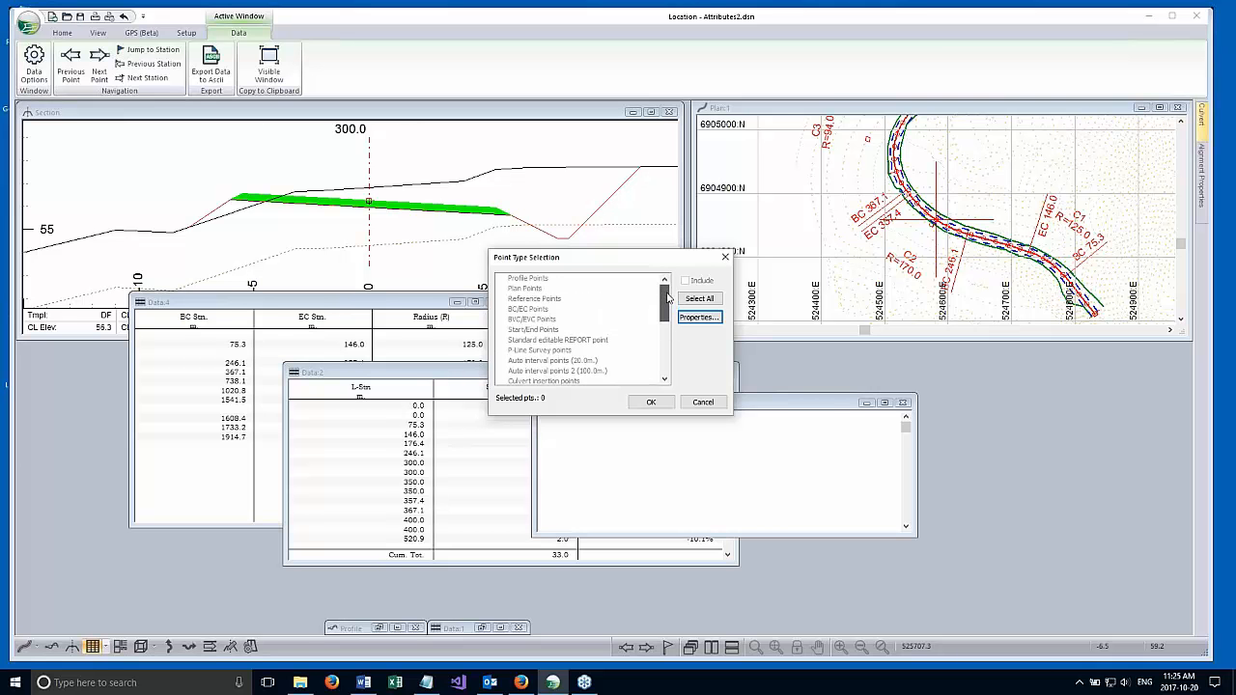
click(570, 377)
click(652, 402)
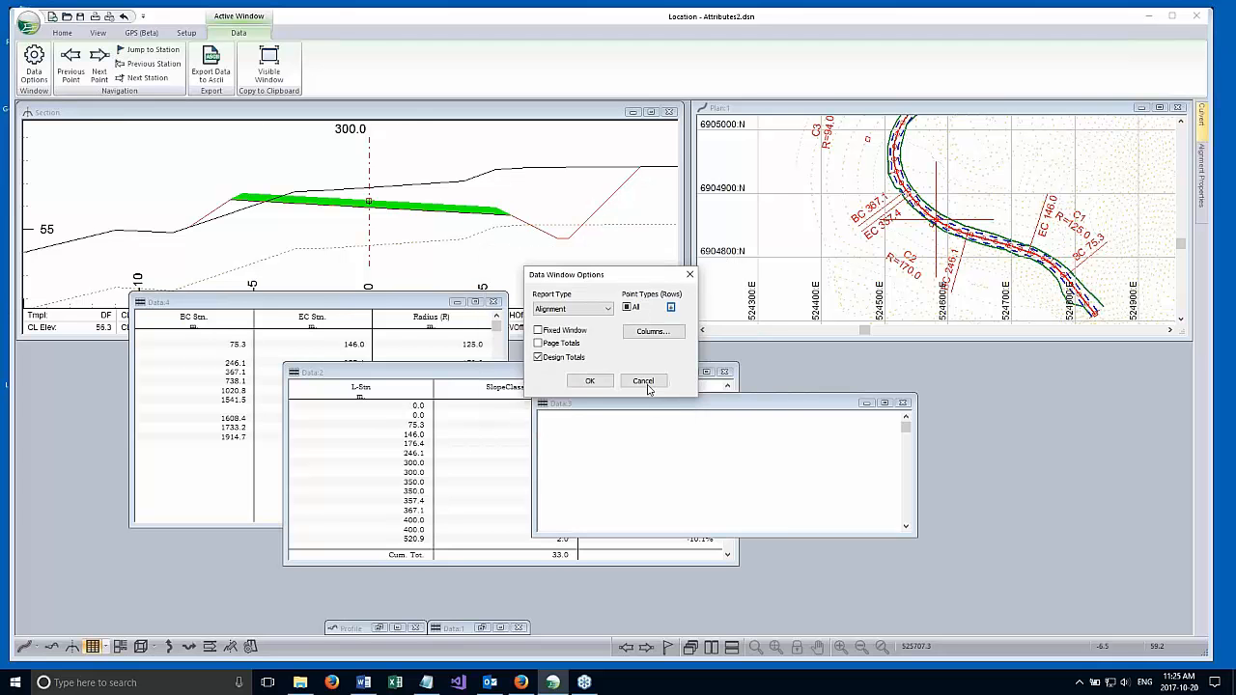
click(586, 381)
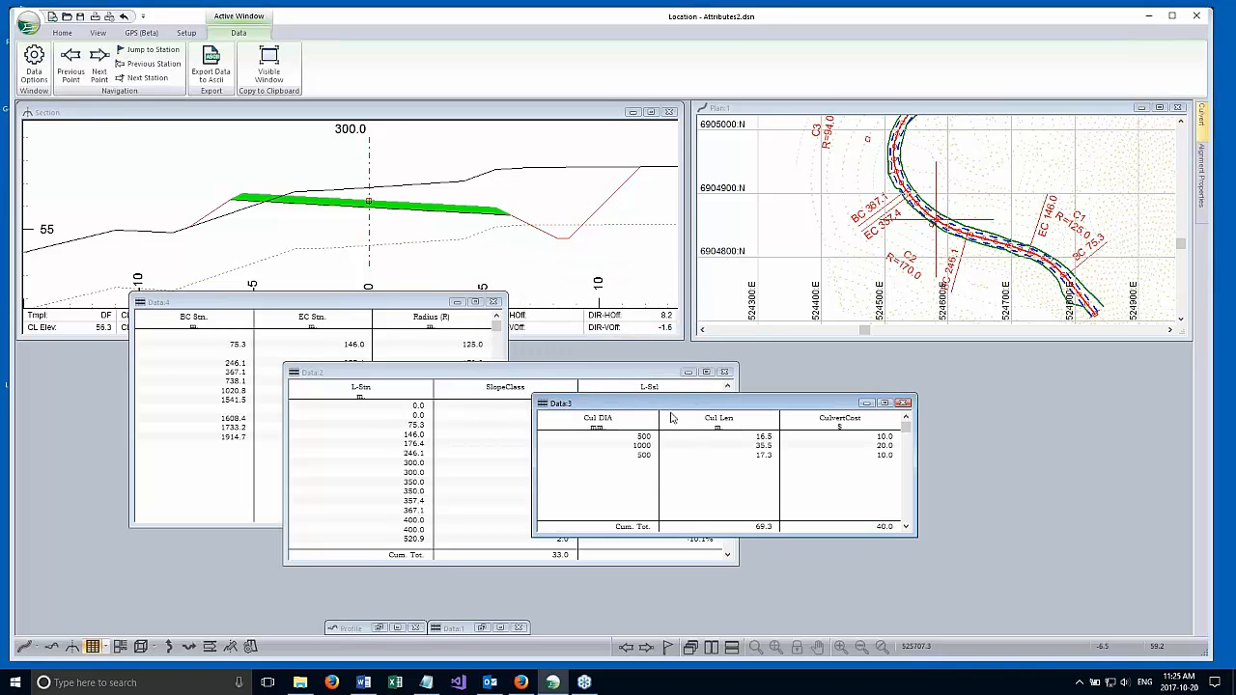
Reposition the Data:3 window below the Section view and move the Data:2 window up clear of it.
drag(503, 421, 173, 464)
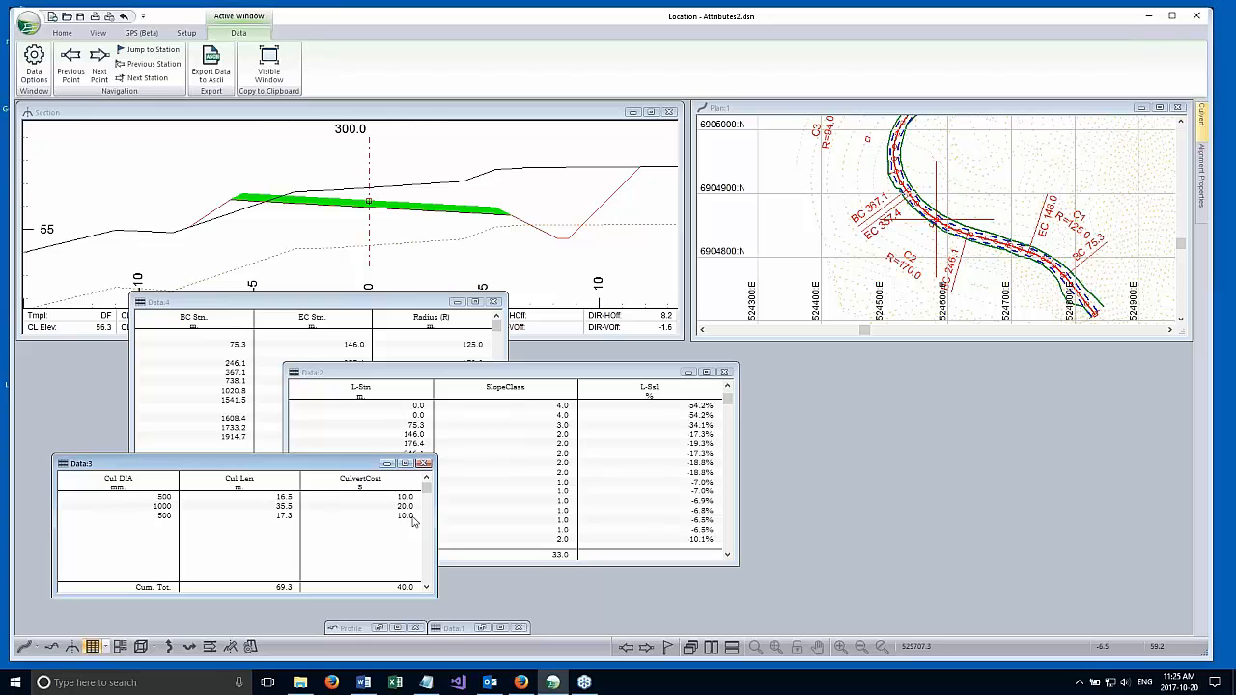
drag(339, 464, 528, 472)
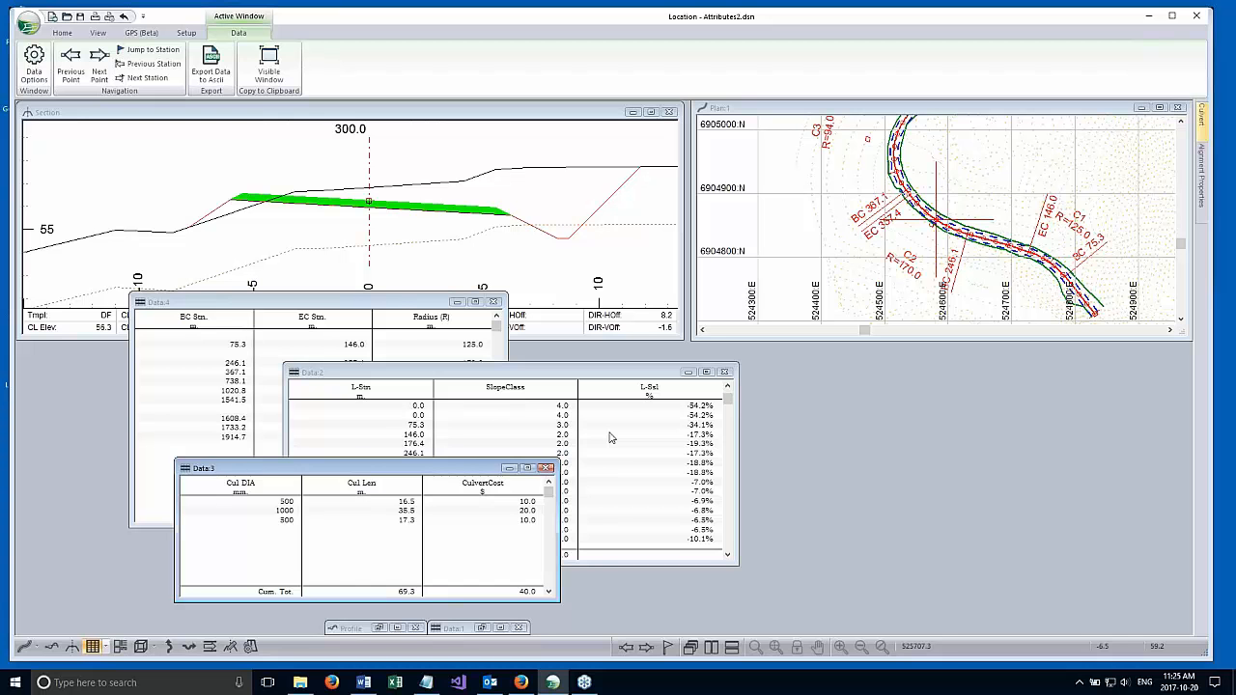
drag(363, 475, 337, 467)
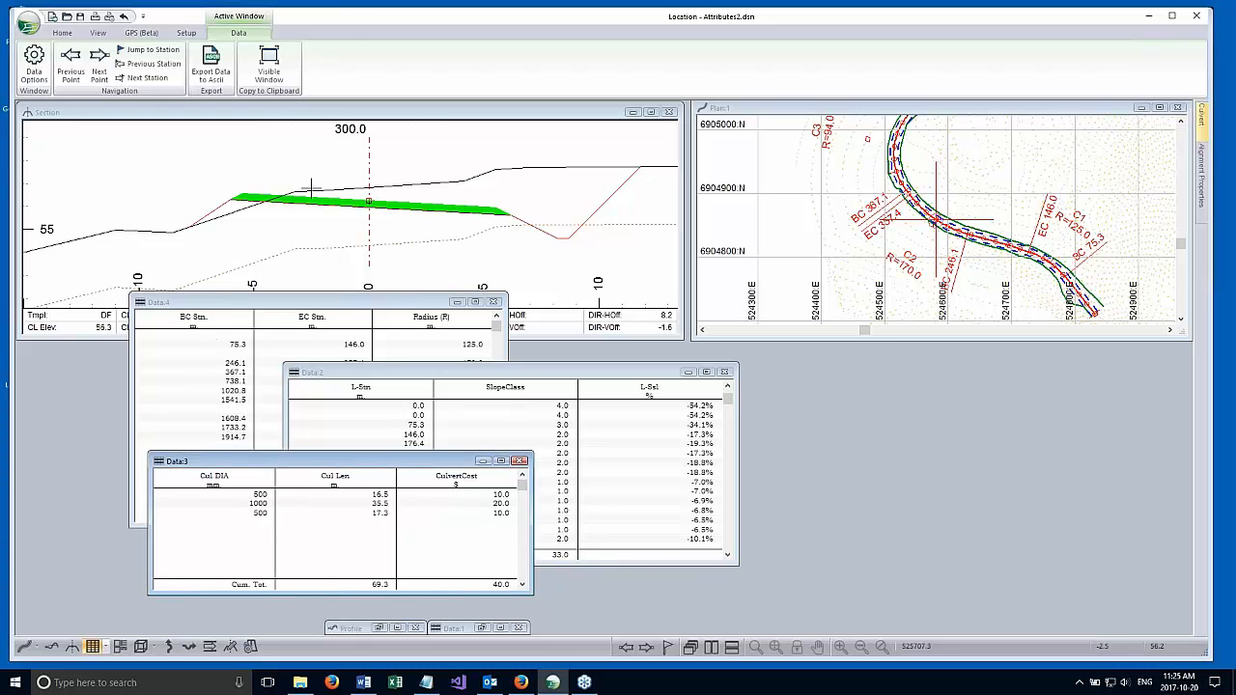
click(61, 33)
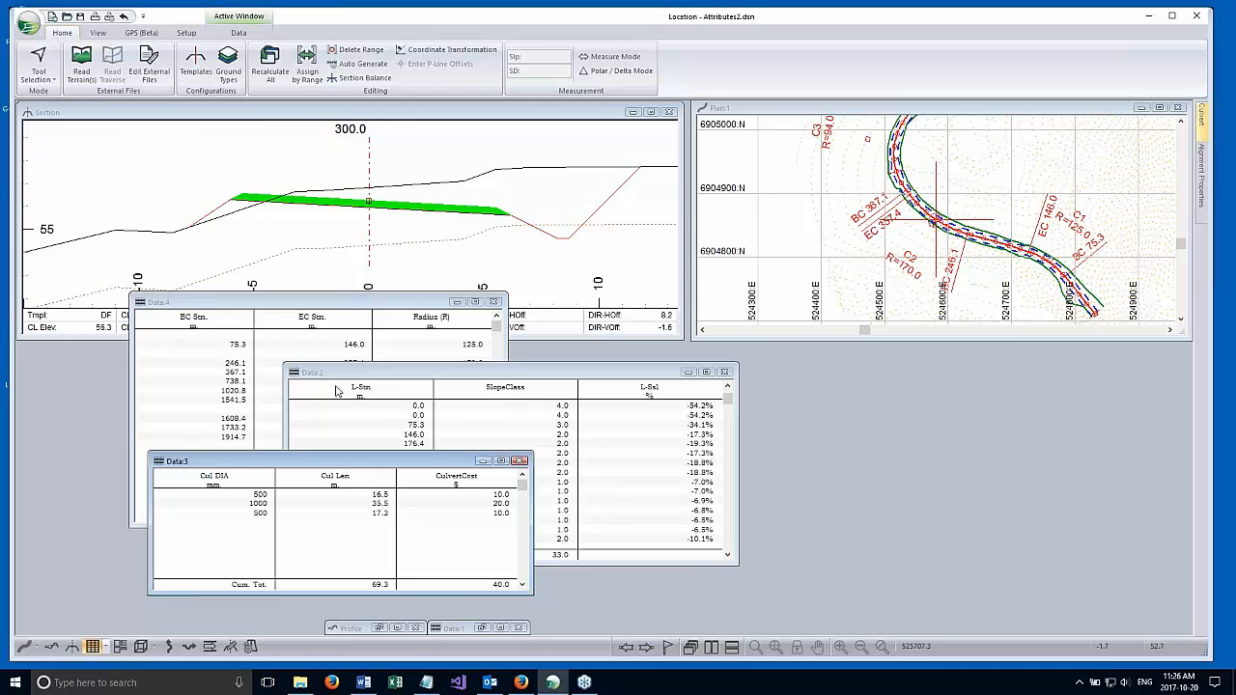
drag(360, 377, 389, 227)
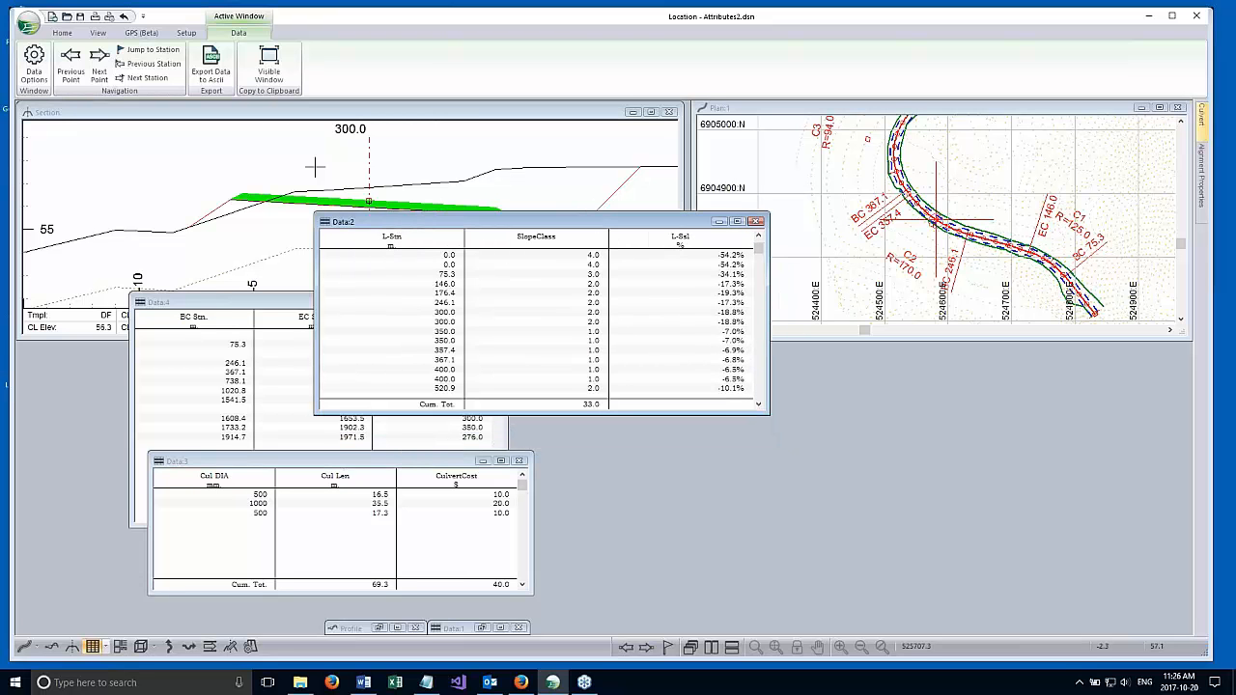
Add a new user-defined attribute in Location Setup with MyStn as its variable name and heading.
click(187, 34)
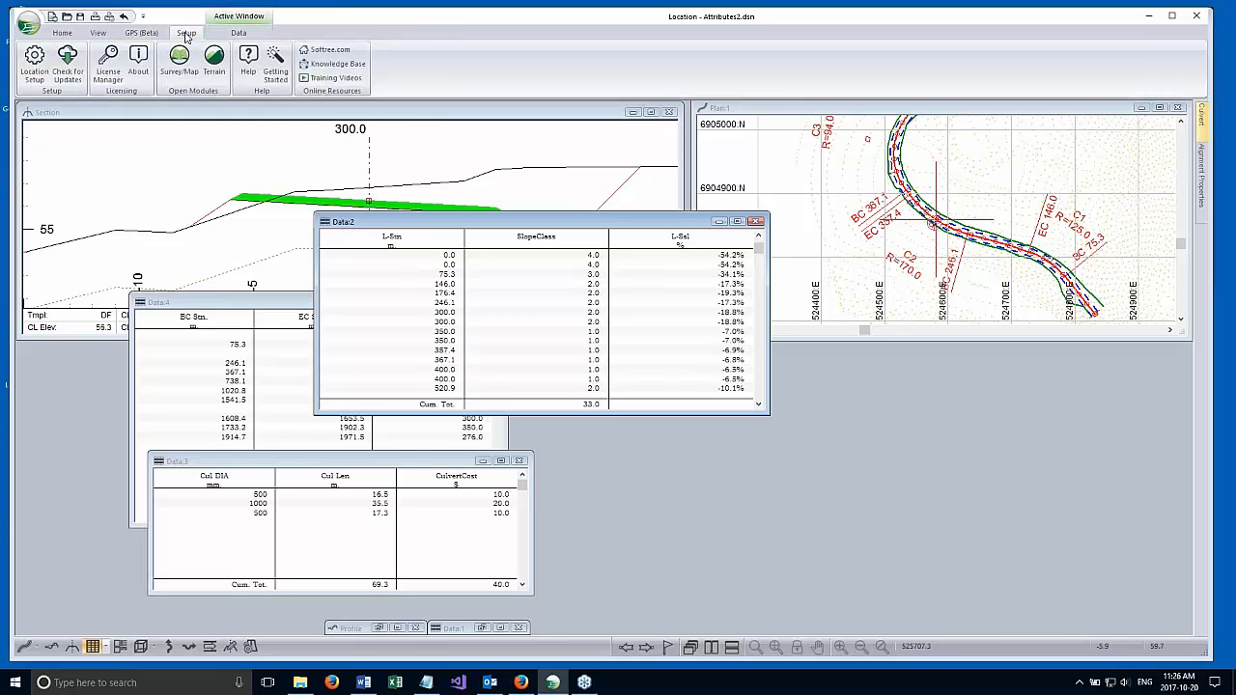
click(34, 60)
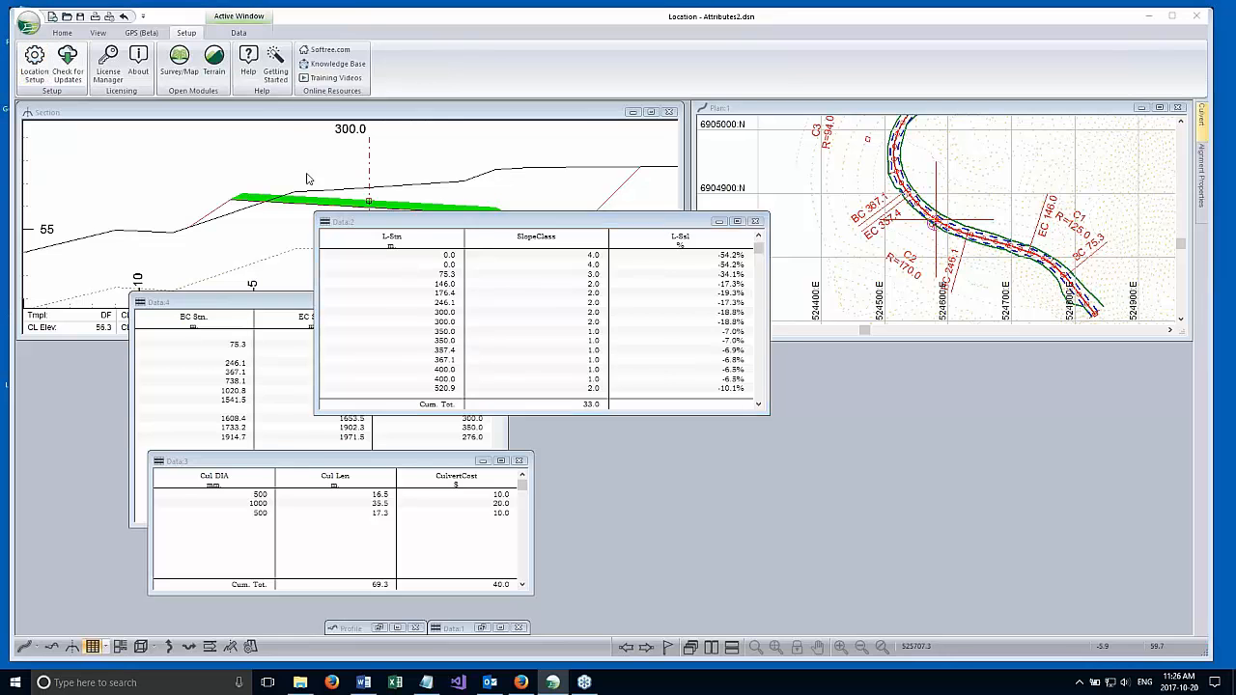
scroll(526, 343, down, 1)
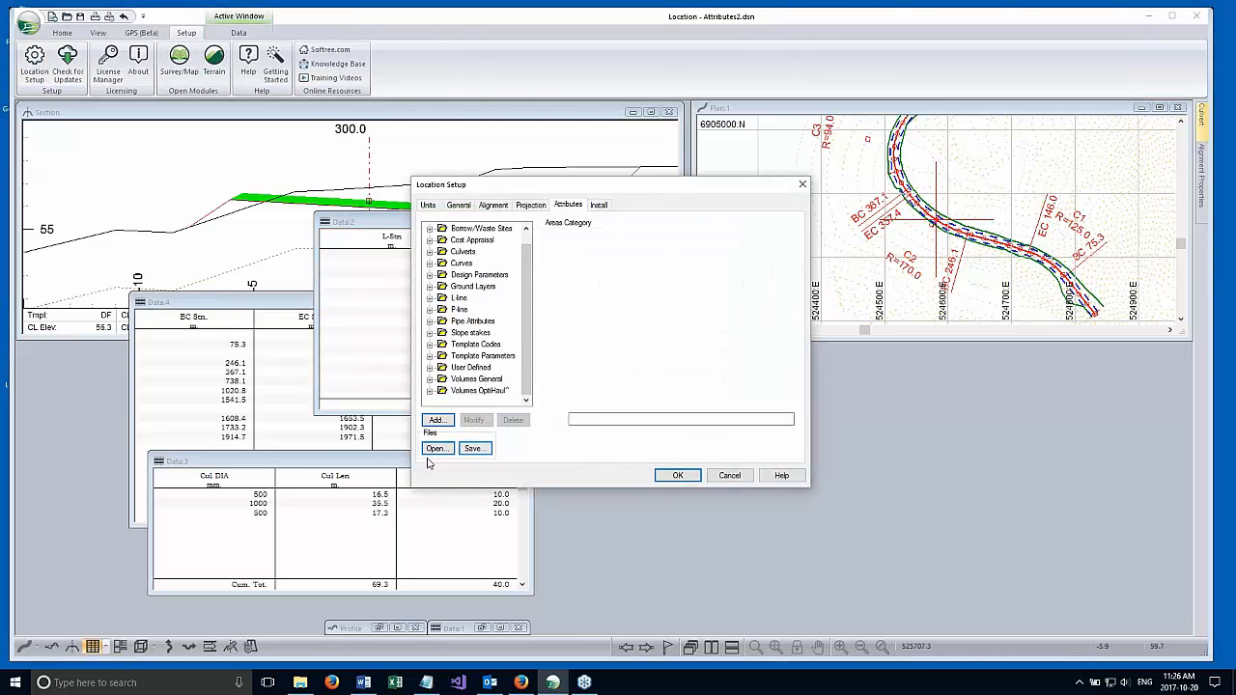
click(436, 420)
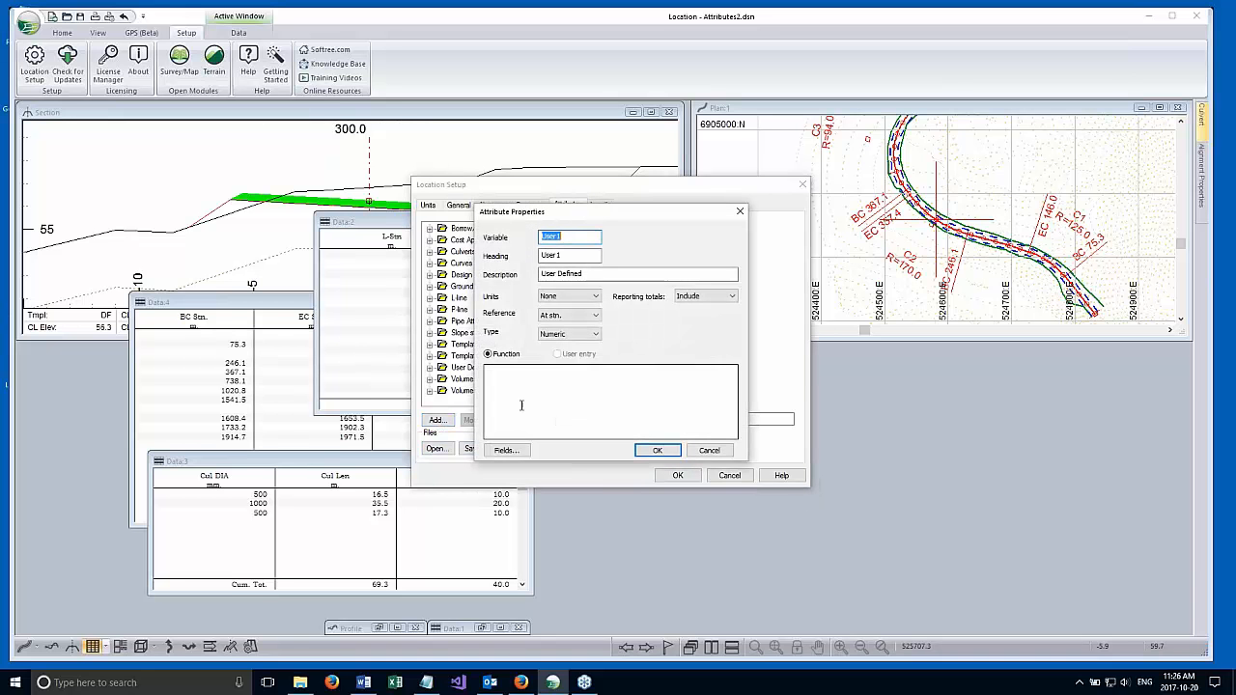
text(My)
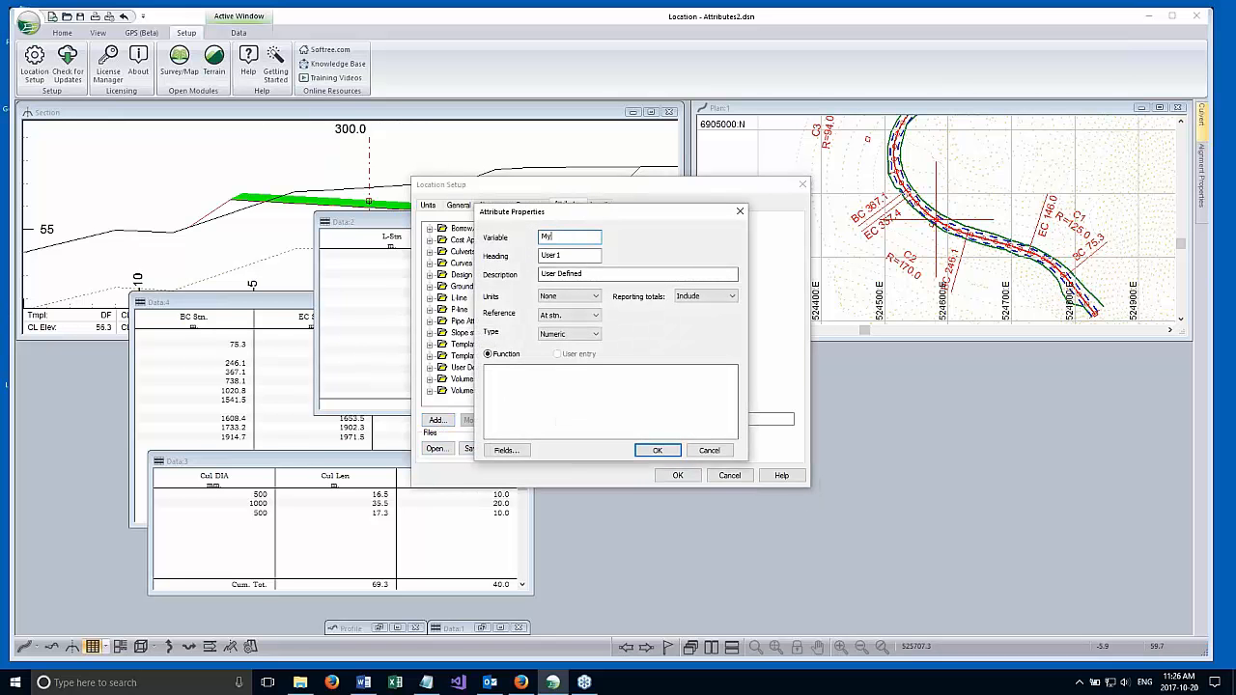
text(Stn)
click(568, 277)
drag(569, 257, 499, 255)
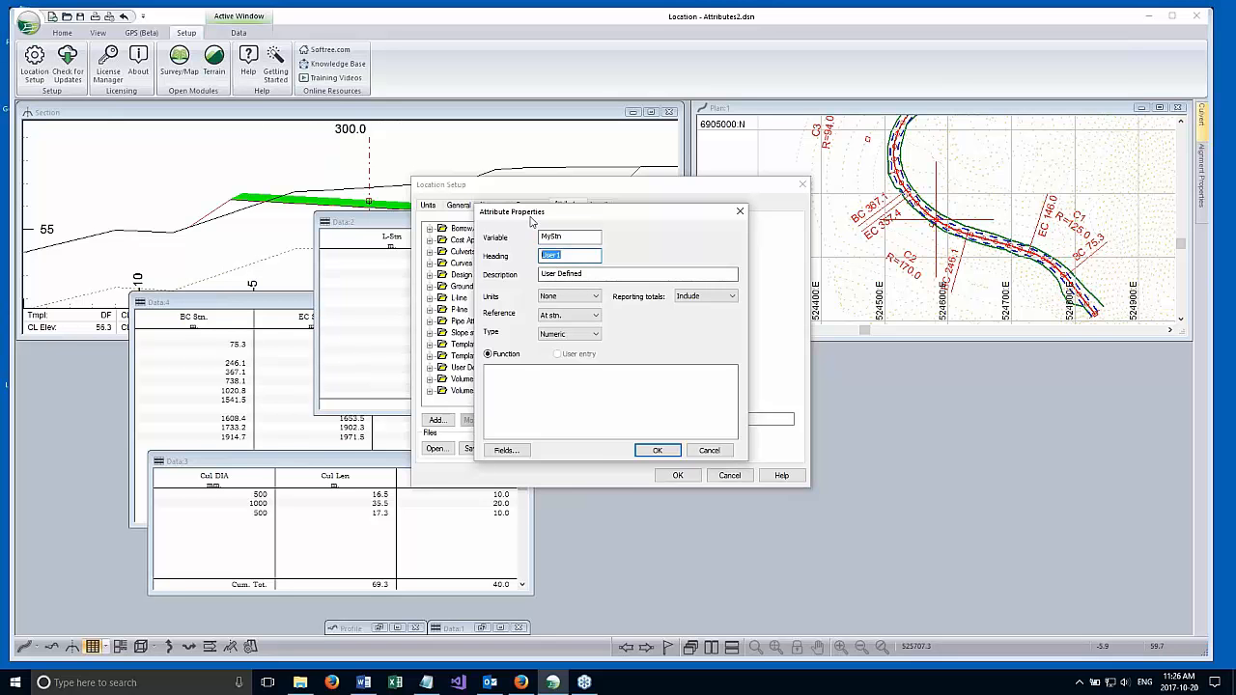
text(MyStn)
click(513, 379)
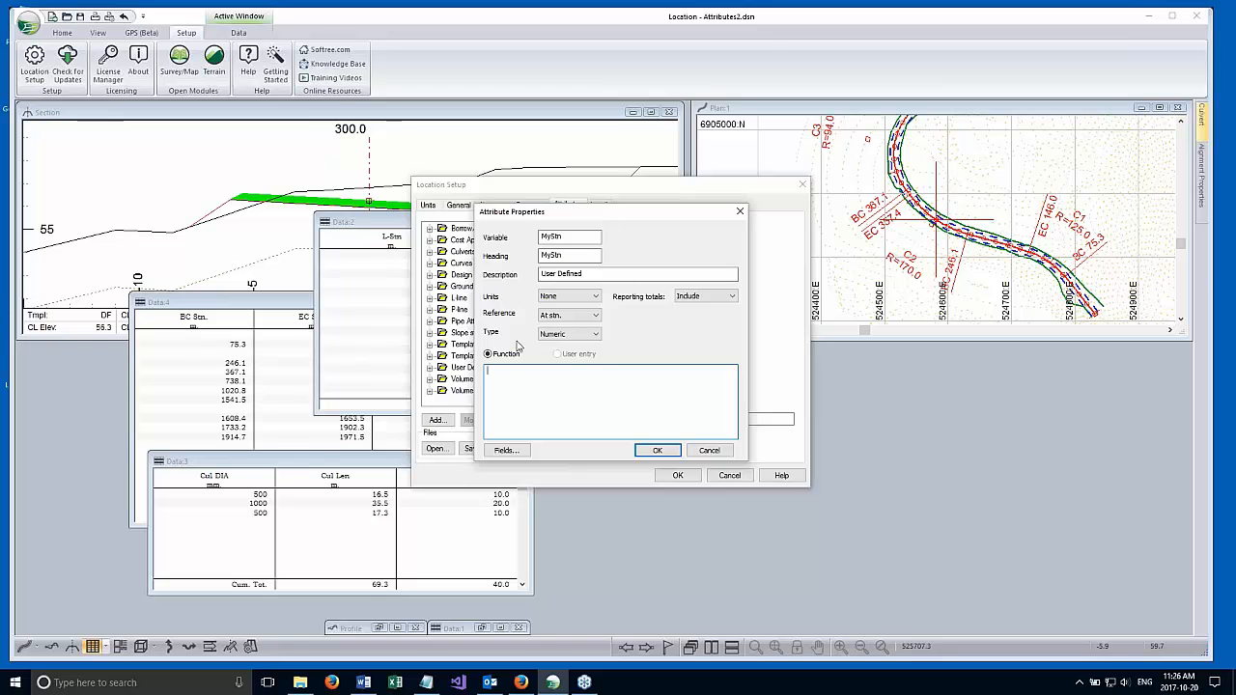
Give MyStn length units and the L-line field LStn as its function, and accept the setup, recalculating the entire design.
click(589, 296)
click(558, 307)
click(505, 451)
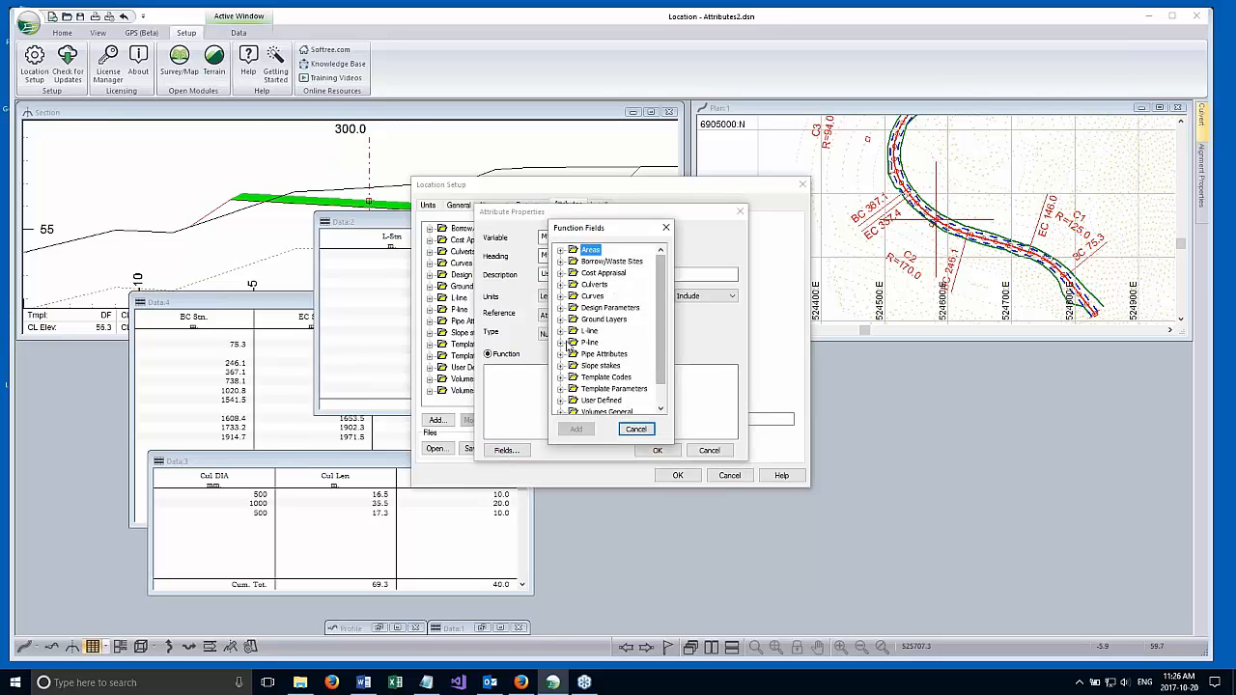
click(561, 331)
click(601, 331)
double_click(601, 331)
click(655, 450)
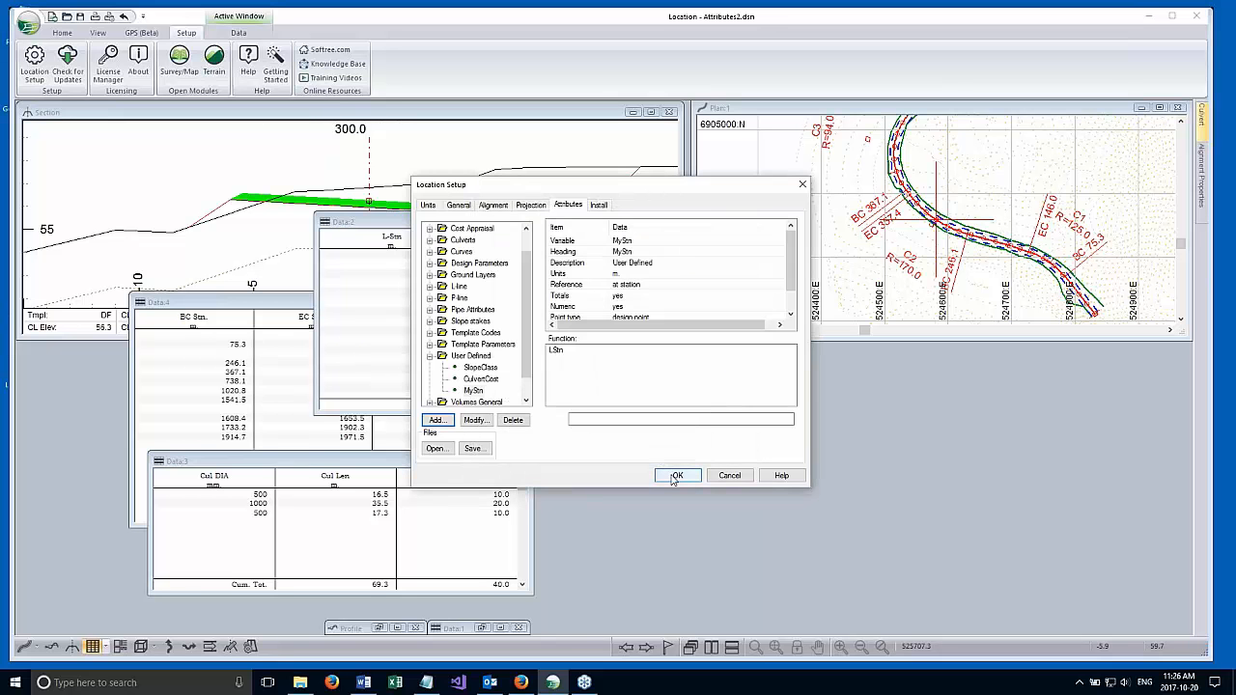
click(675, 476)
click(619, 371)
Add the user-defined MyStn column to the Data:2 alignment report, recalculating the entire design, and select the report's station 75.3 row.
right_click(556, 284)
click(604, 351)
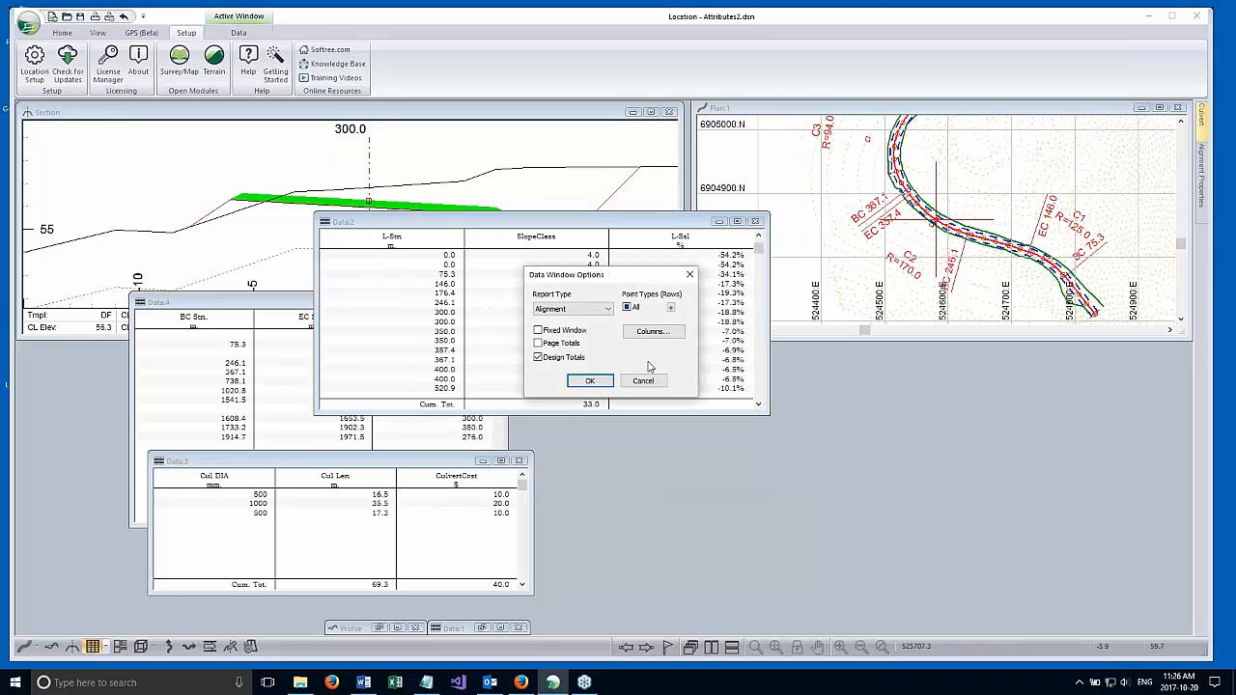
drag(609, 281, 682, 354)
click(725, 403)
scroll(593, 415, down, 3)
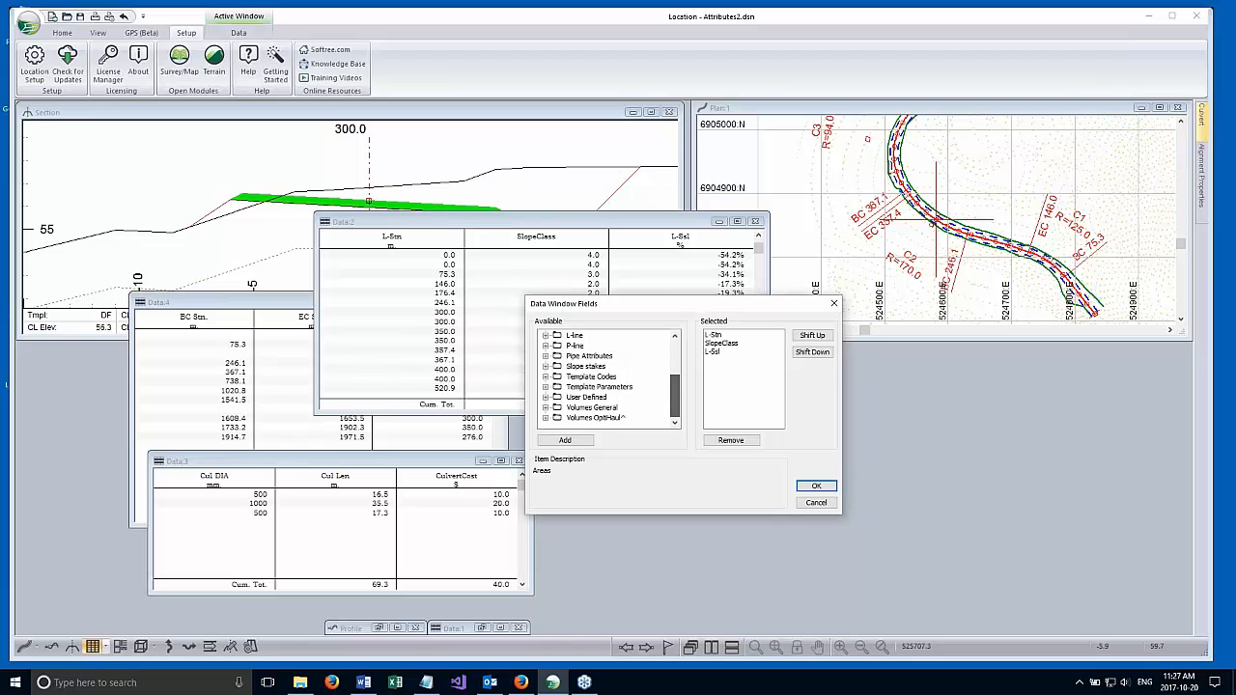
click(545, 397)
double_click(591, 418)
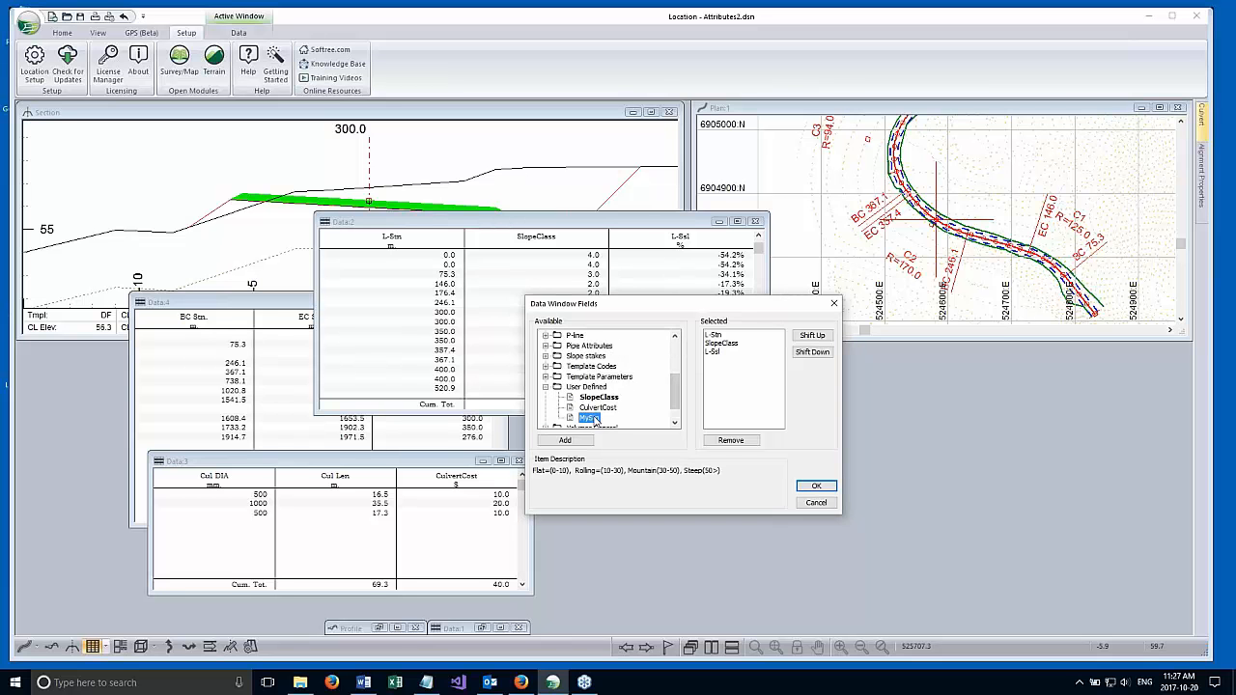
click(815, 486)
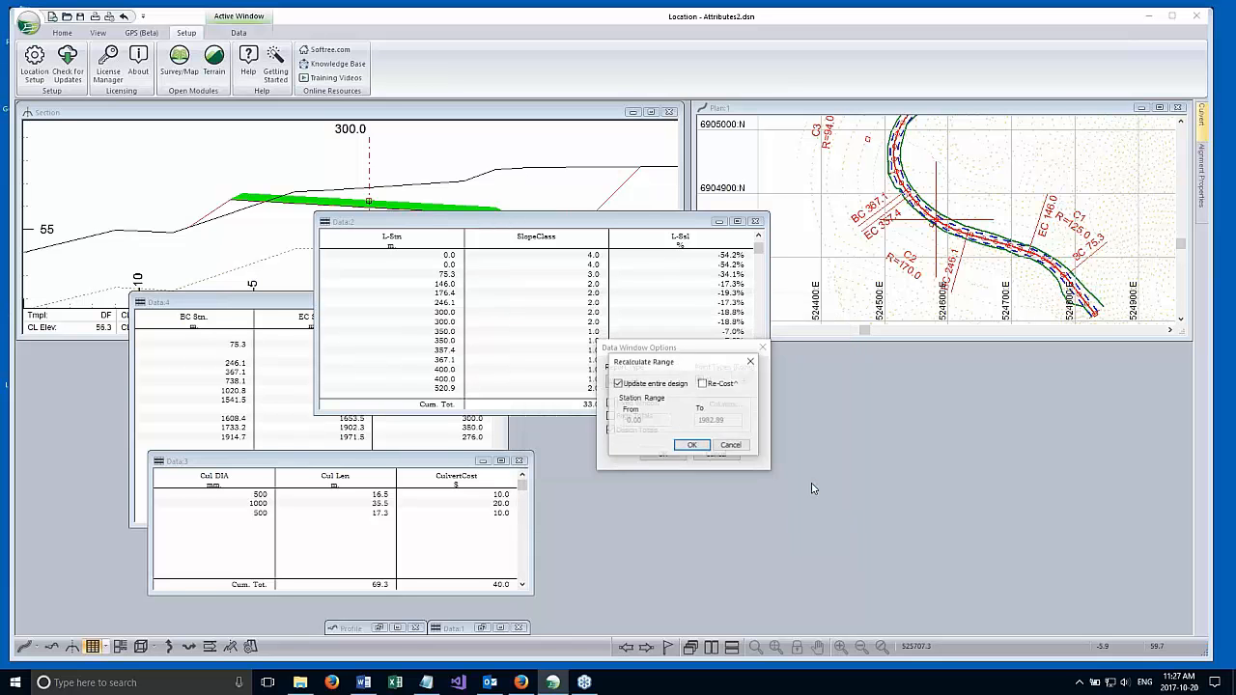
click(690, 445)
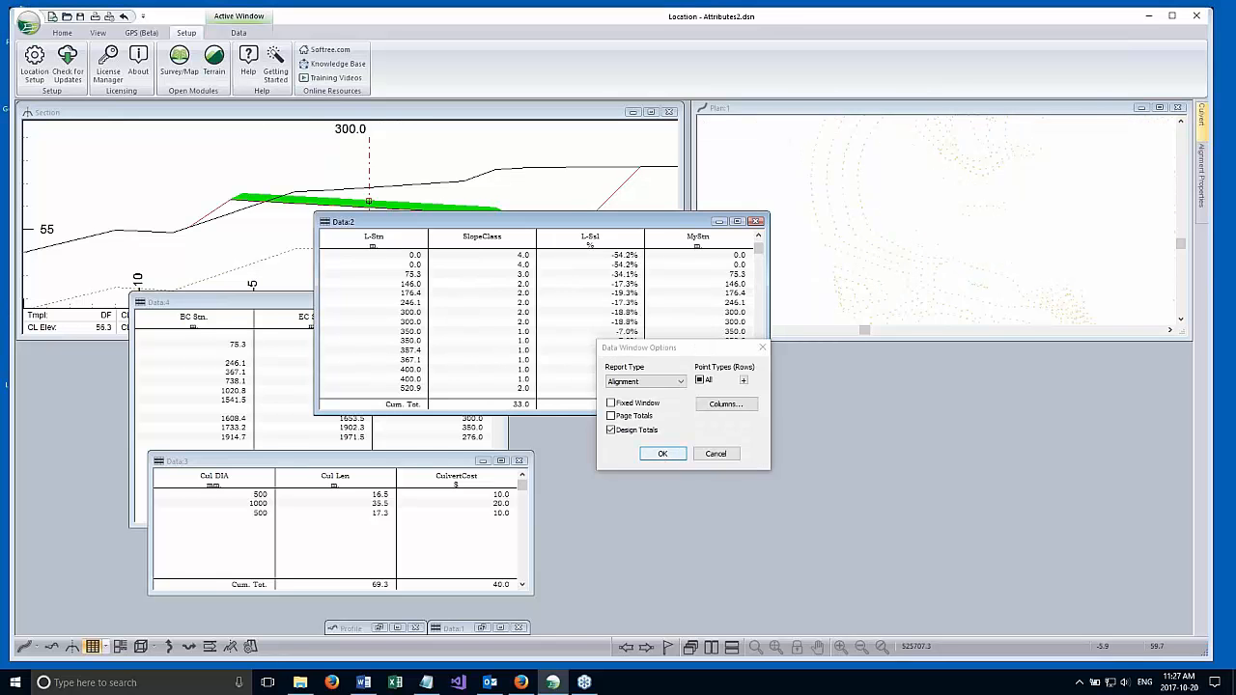
click(413, 275)
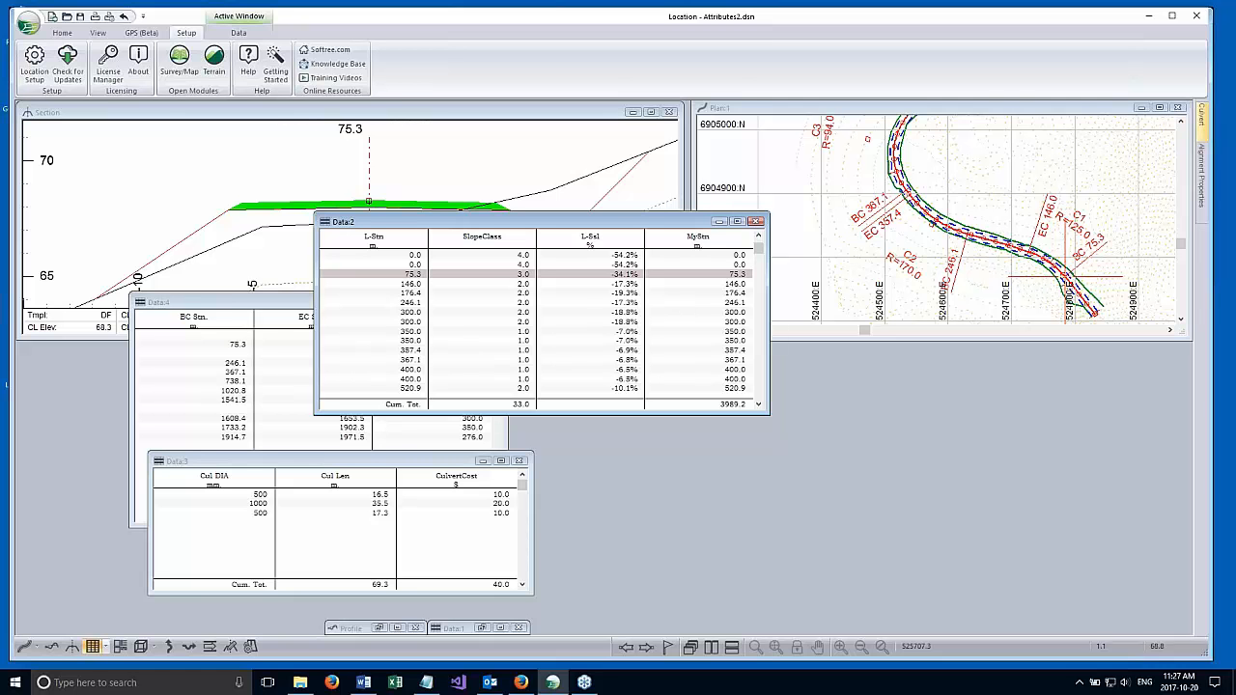
Look at the Location Setup option for saving attributes to an .atb file, and leave without saving.
click(35, 67)
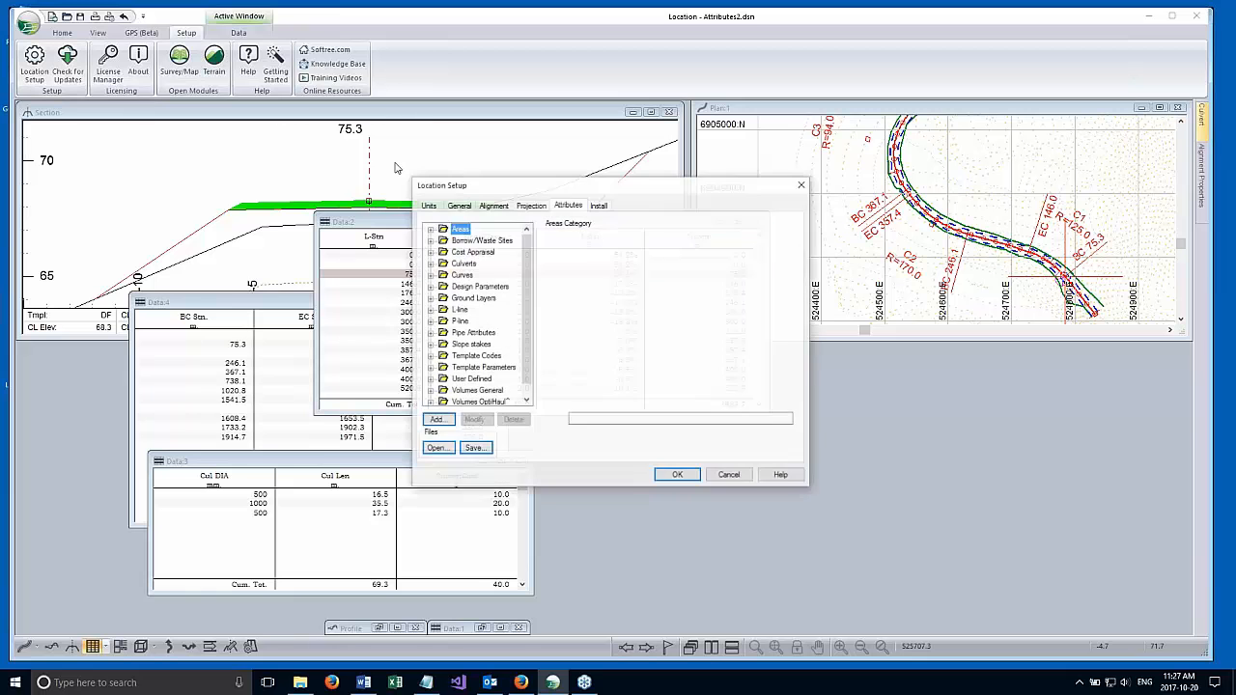
click(472, 449)
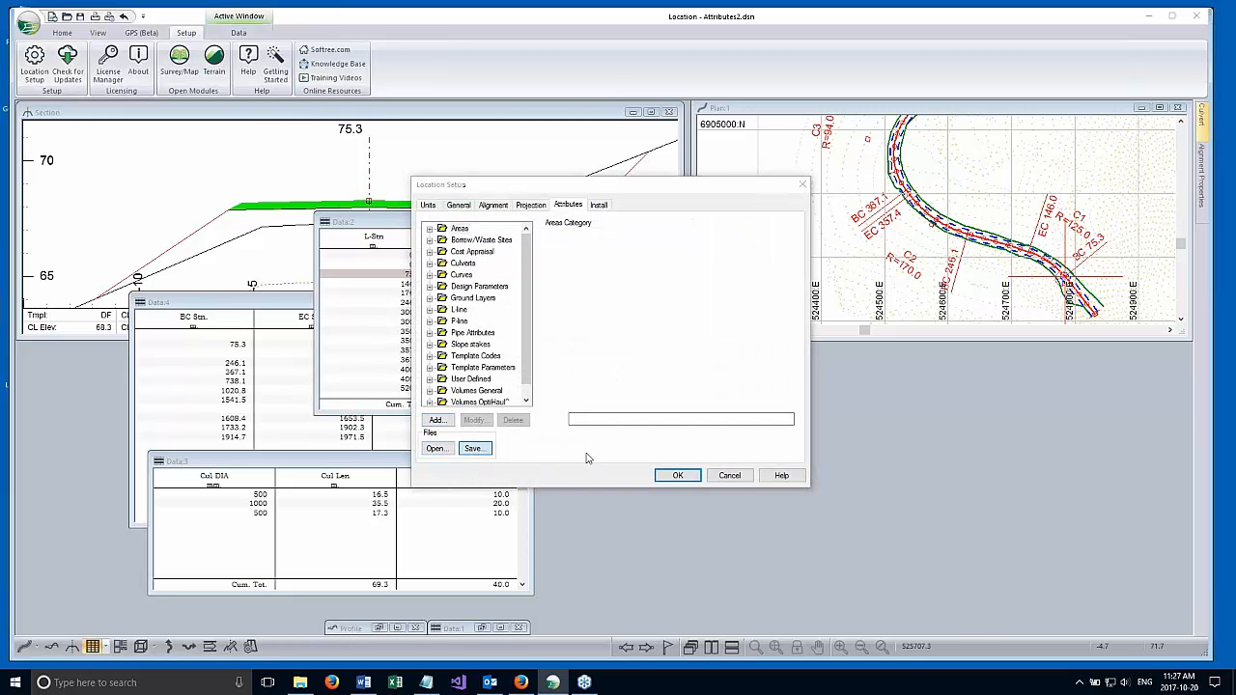
click(572, 563)
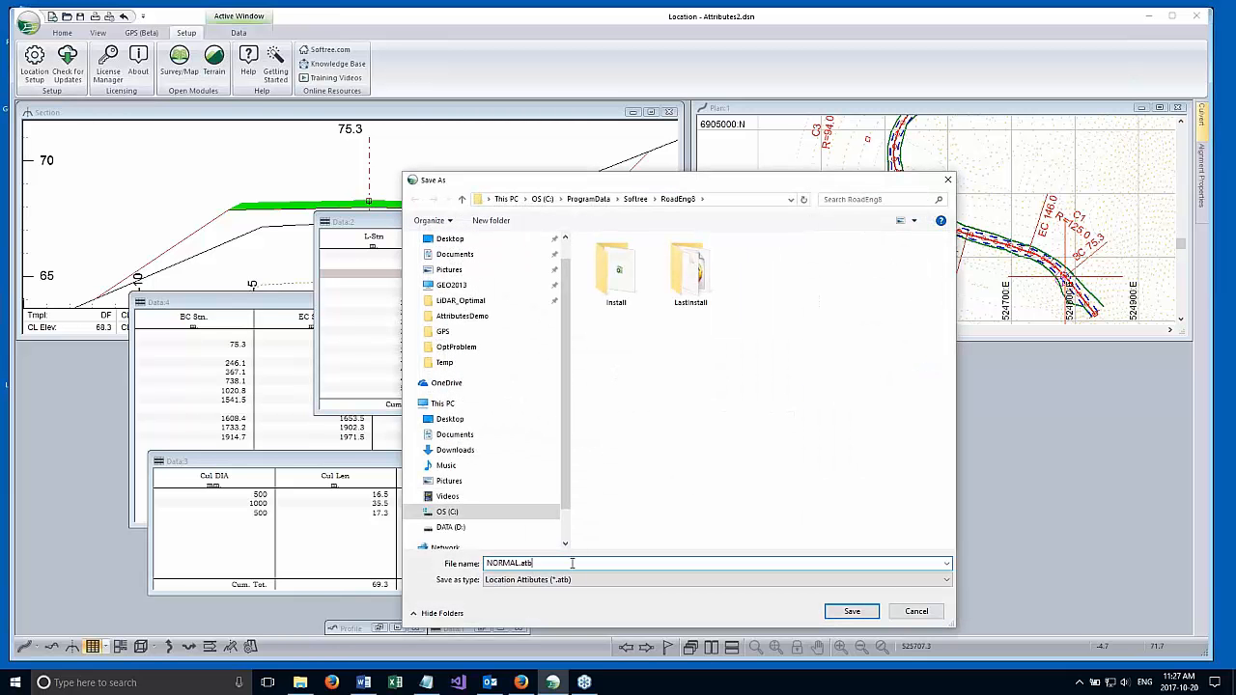
click(916, 611)
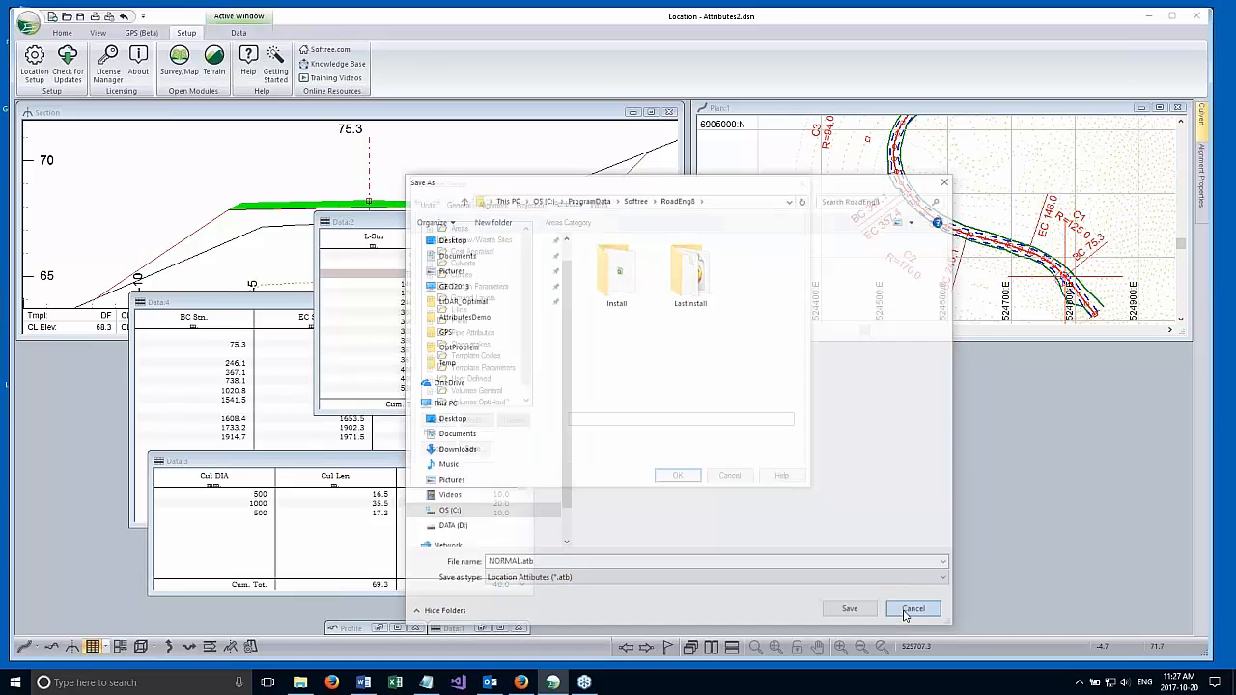
click(725, 471)
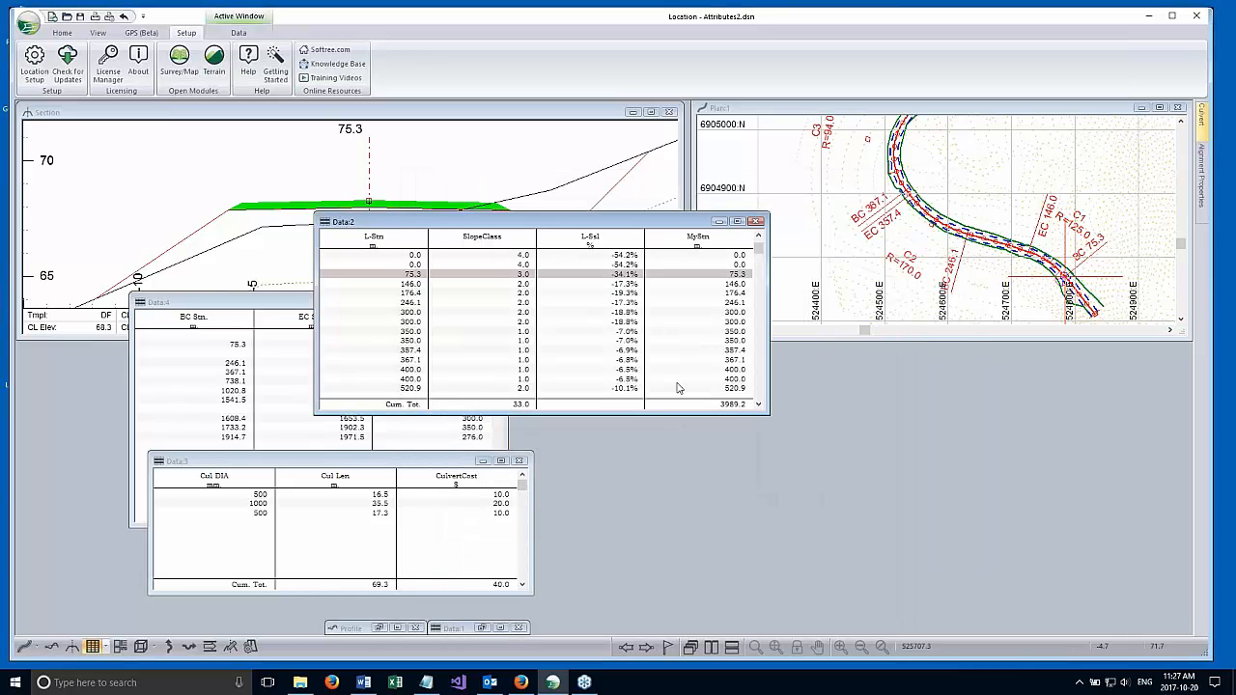
Move the Data:2 window below the Plan view and the Data:4 window below the Section view.
drag(569, 226, 794, 389)
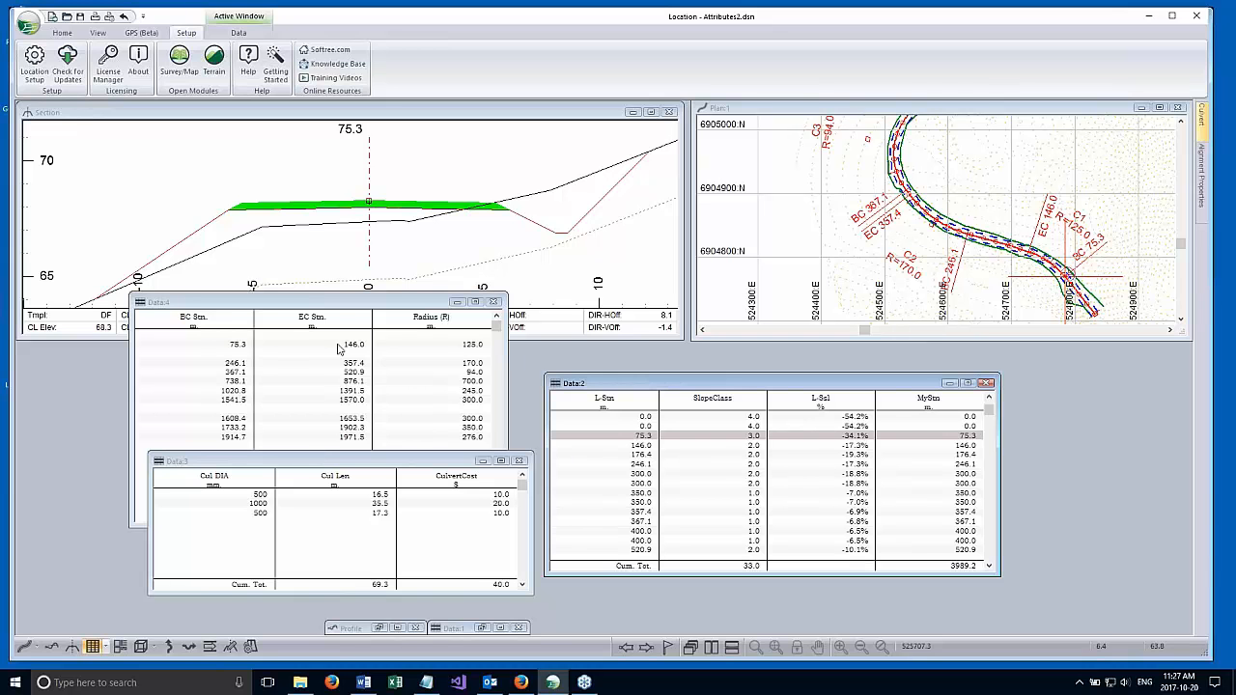
drag(328, 306, 227, 388)
Examine the column field categories available for the Data:4 horizontal curves report, and leave its options unchanged.
right_click(244, 523)
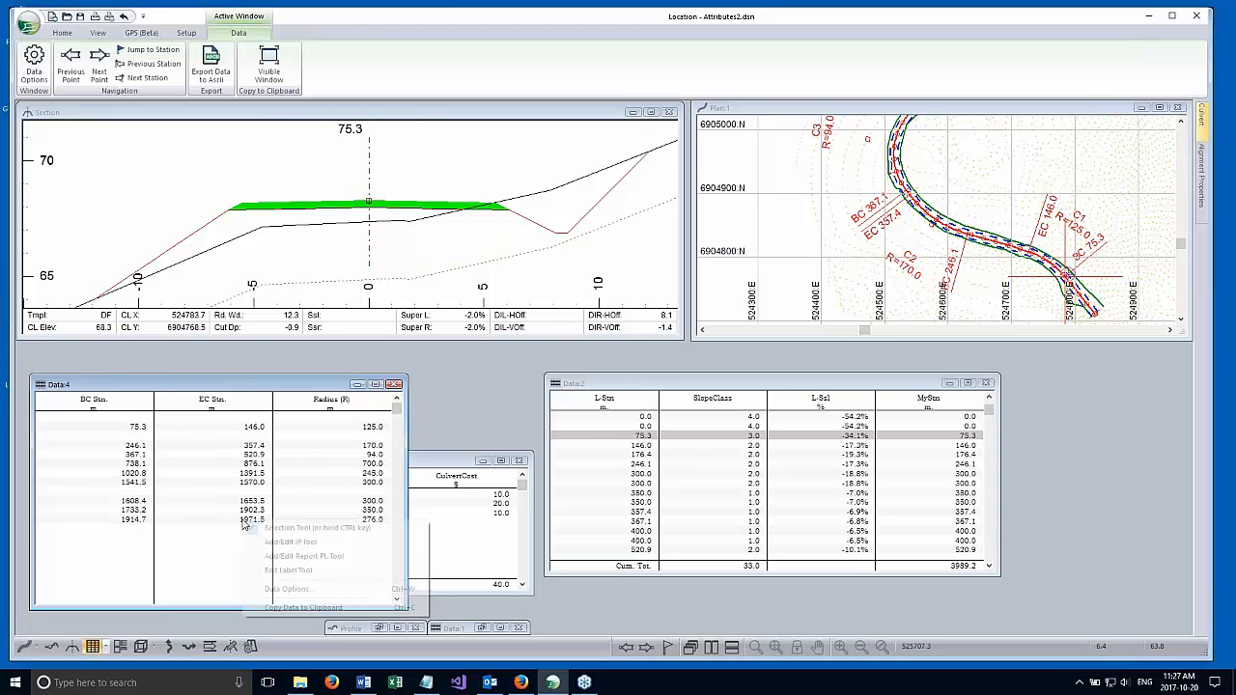
click(286, 590)
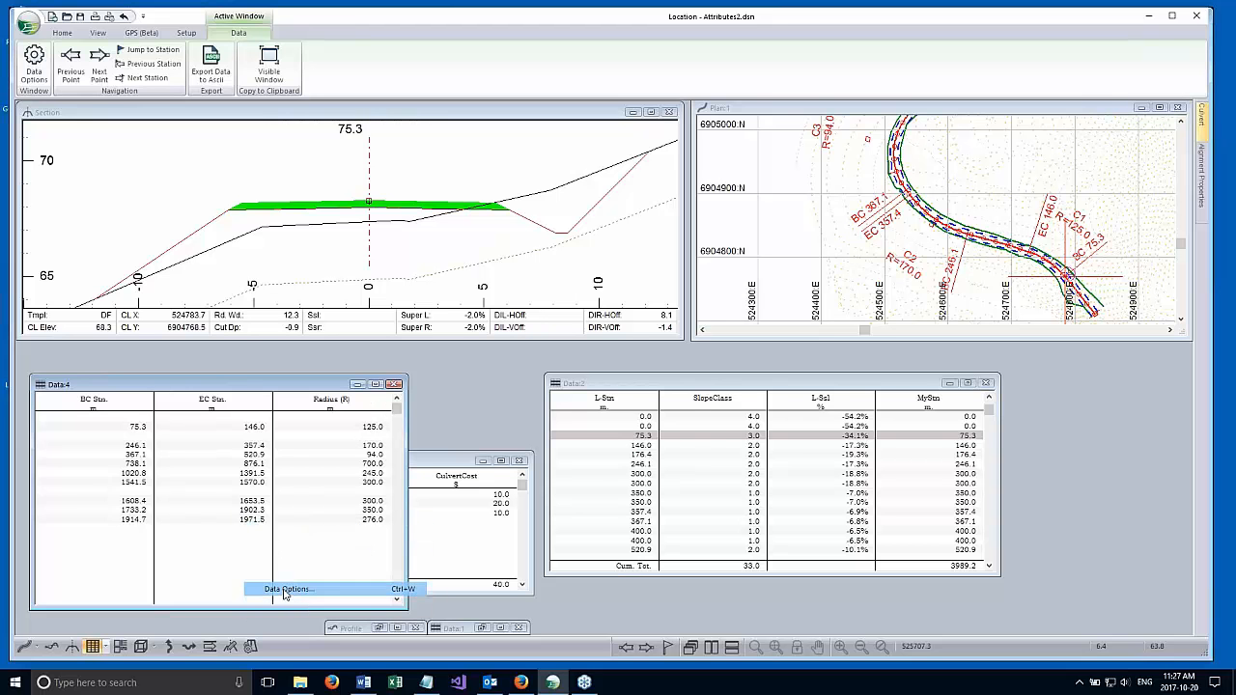
click(647, 332)
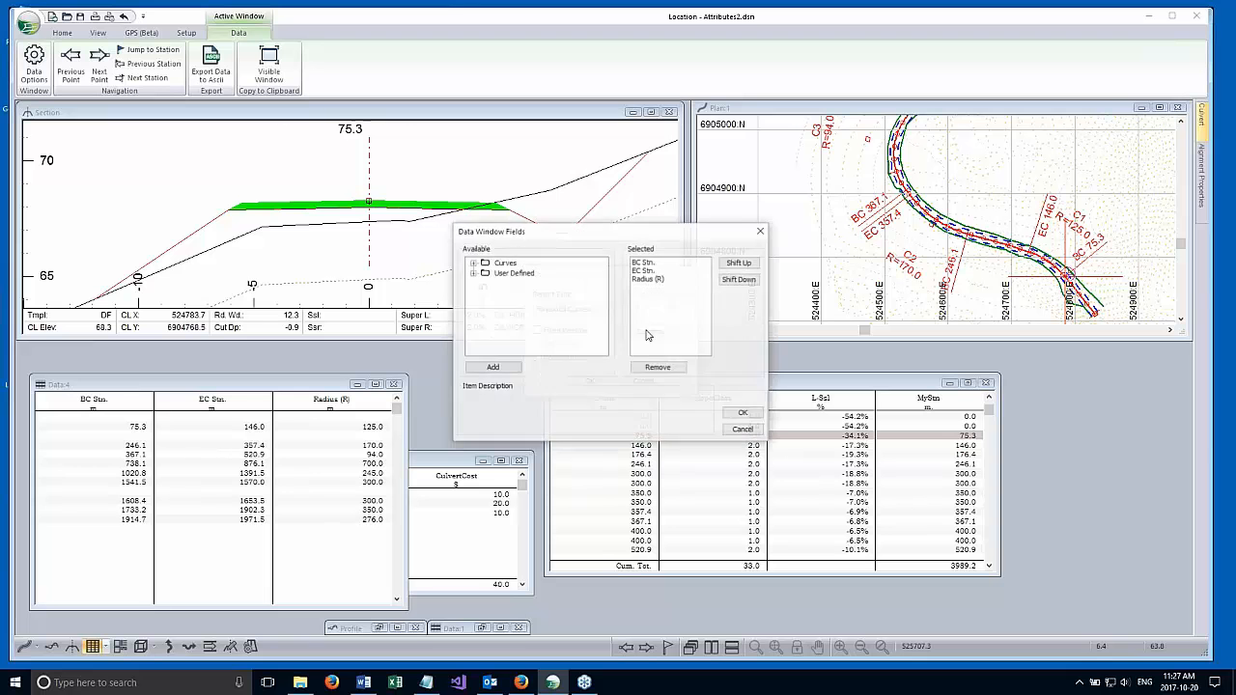
click(741, 428)
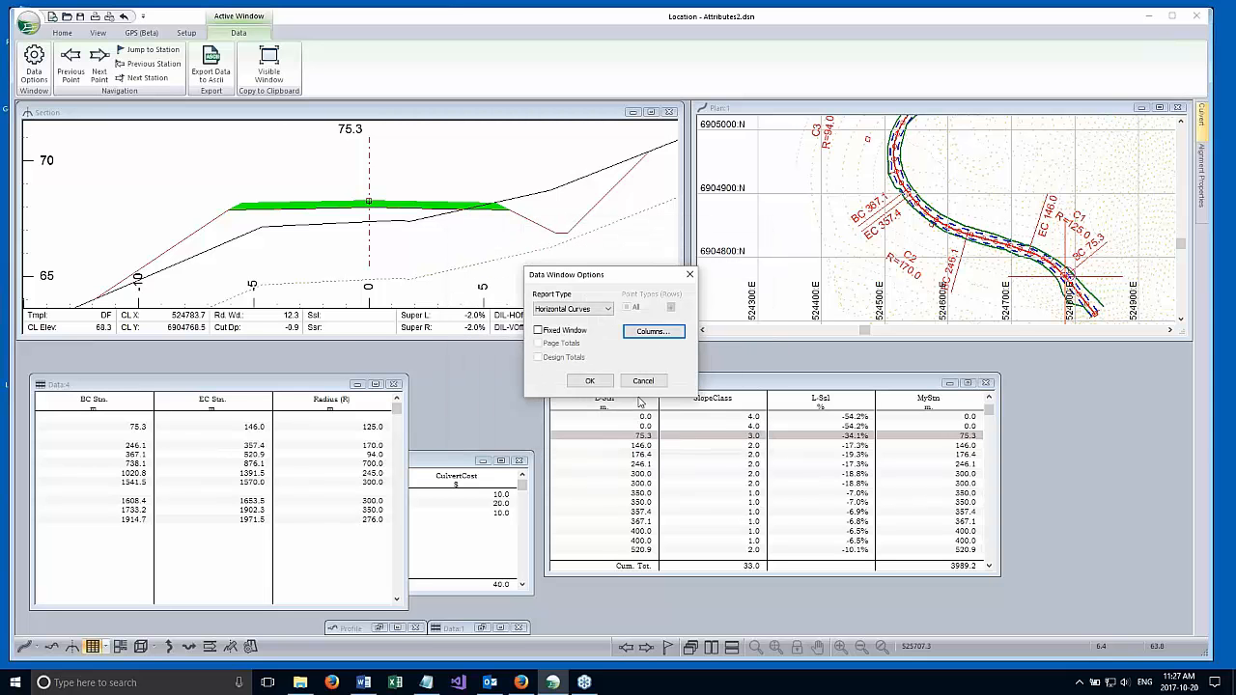
click(643, 380)
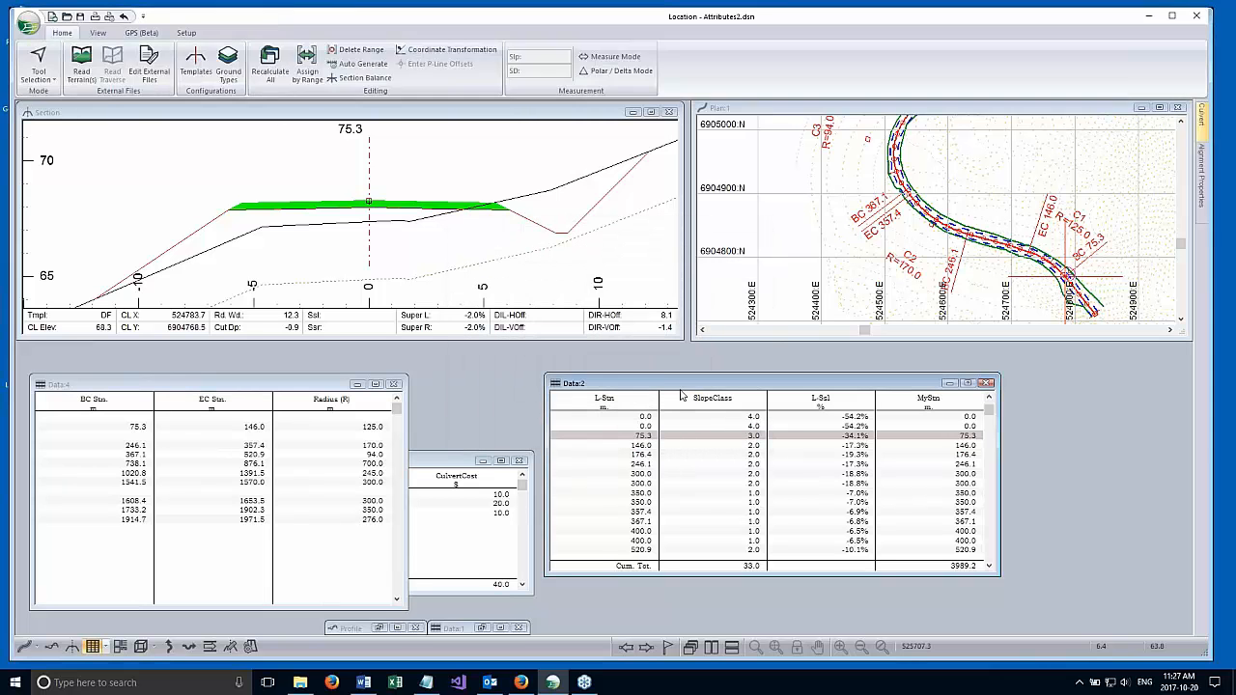
Review the field categories offered for the Data:2 alignment report's columns, including Template Codes, Template Parameters and Volumes OptiHaul.
right_click(686, 436)
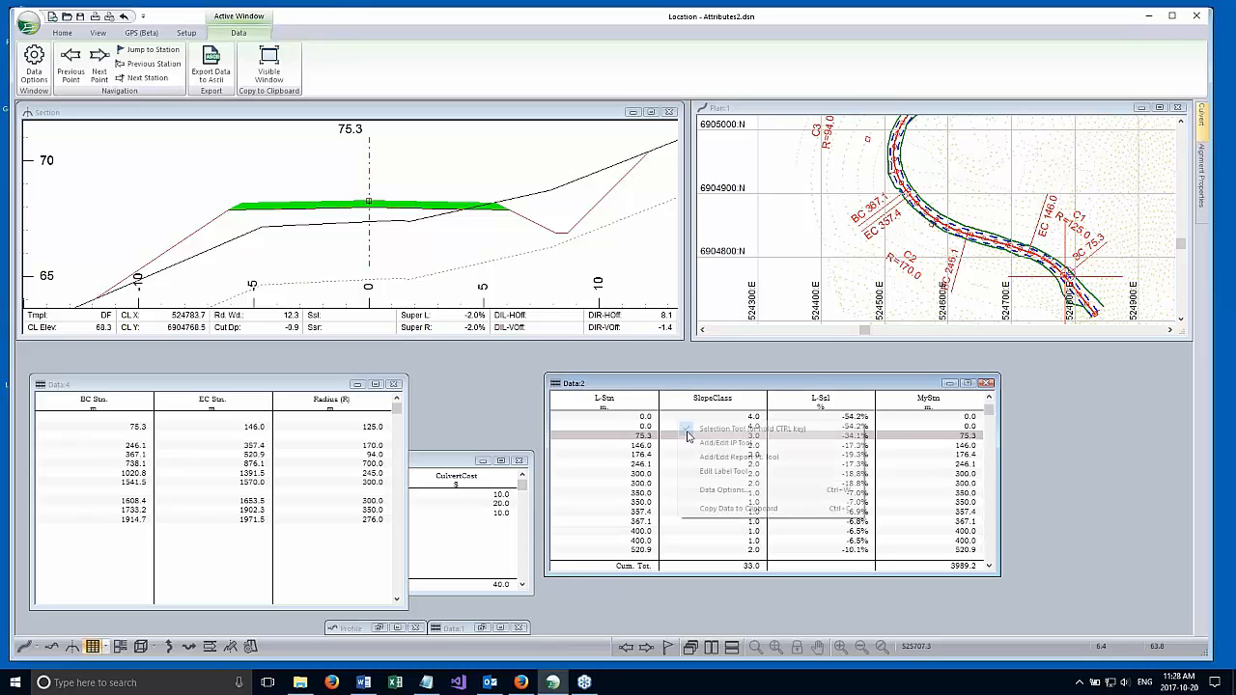
click(724, 489)
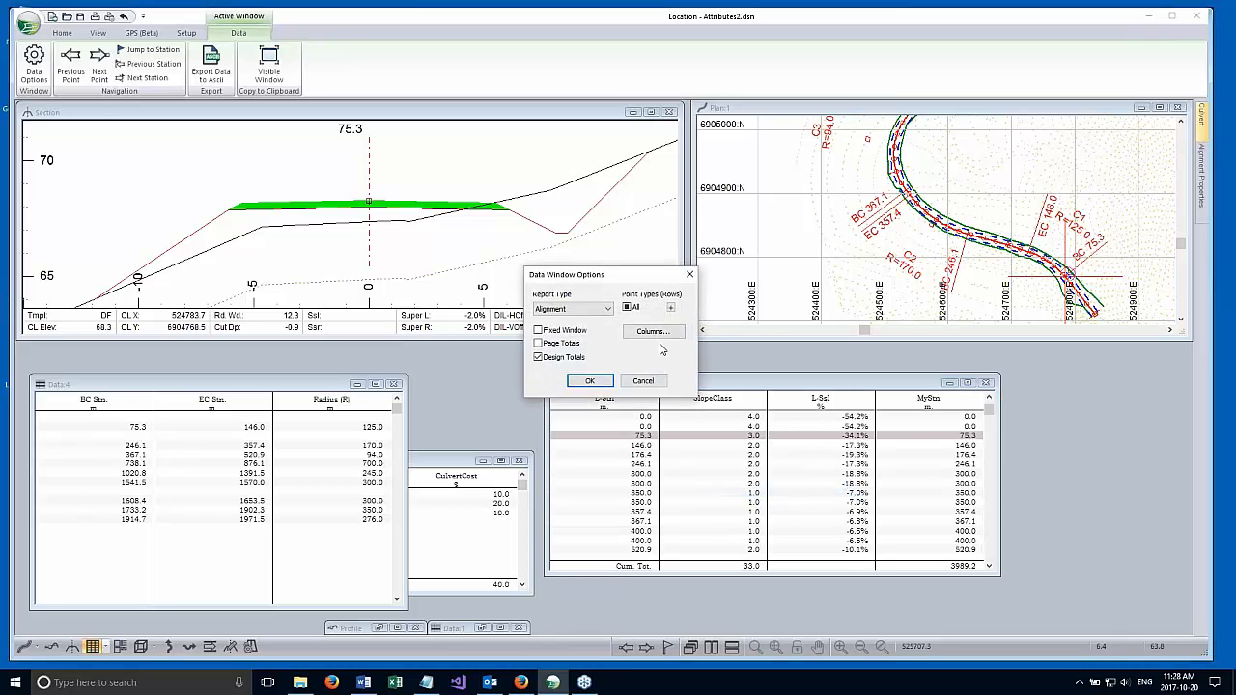
click(653, 332)
drag(602, 290, 587, 361)
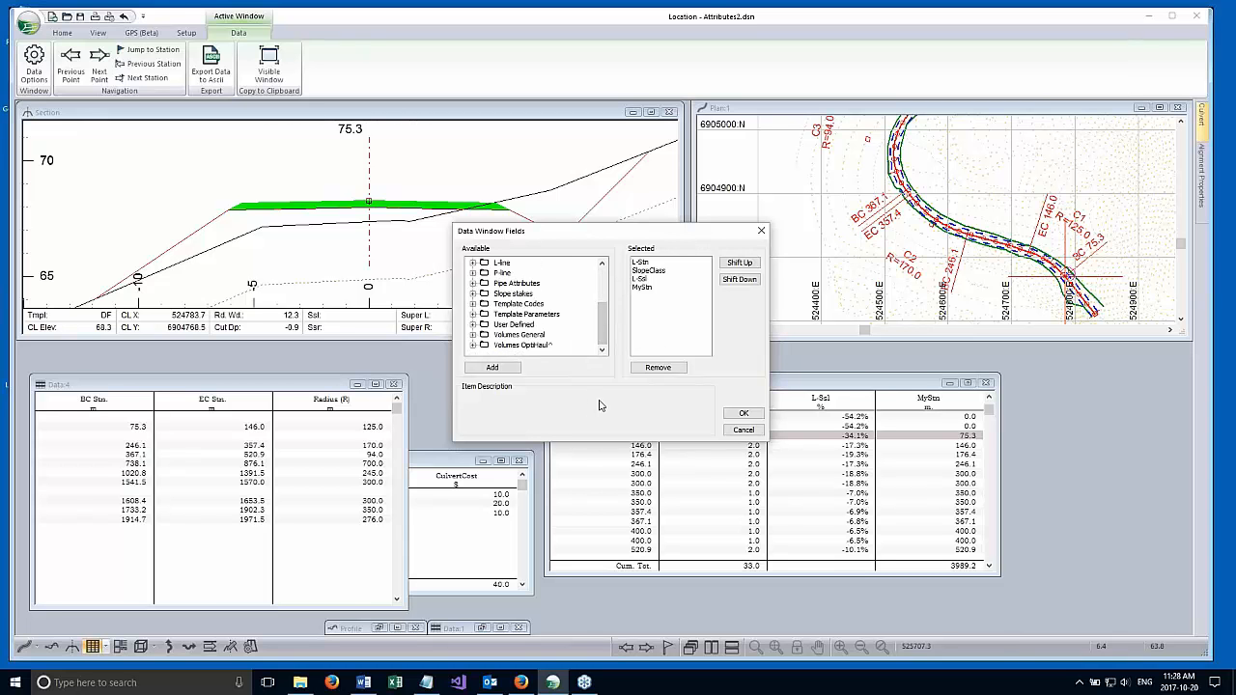
click(507, 305)
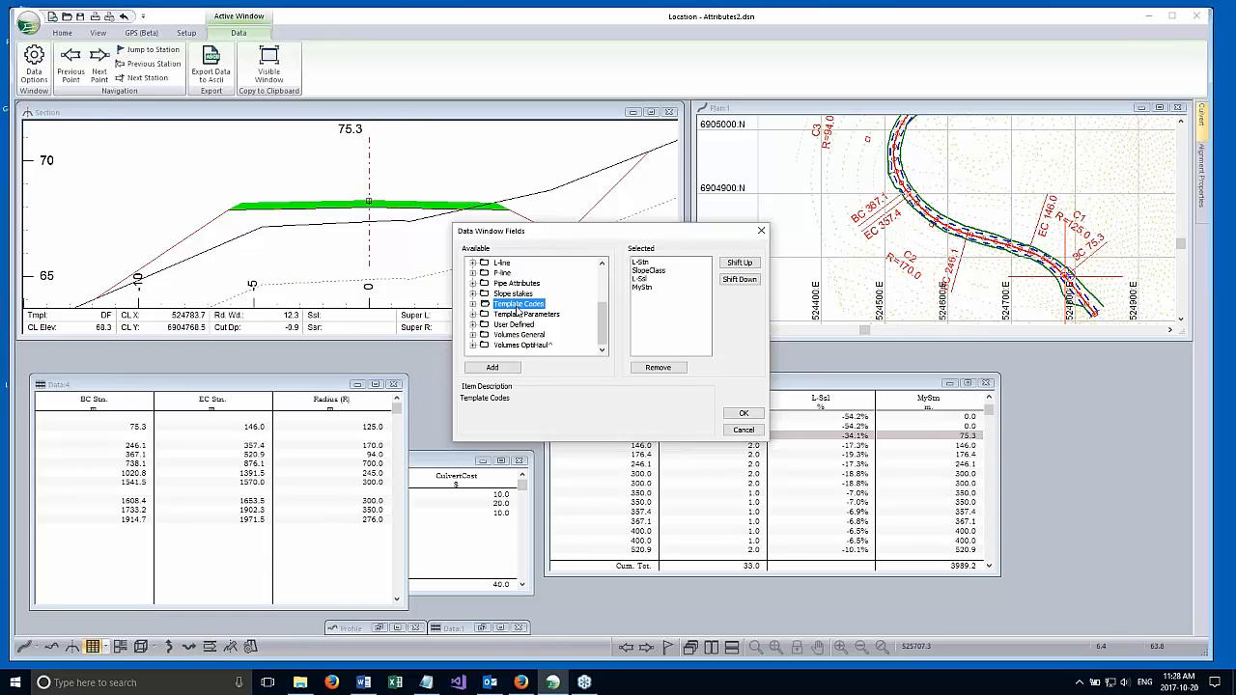
click(512, 314)
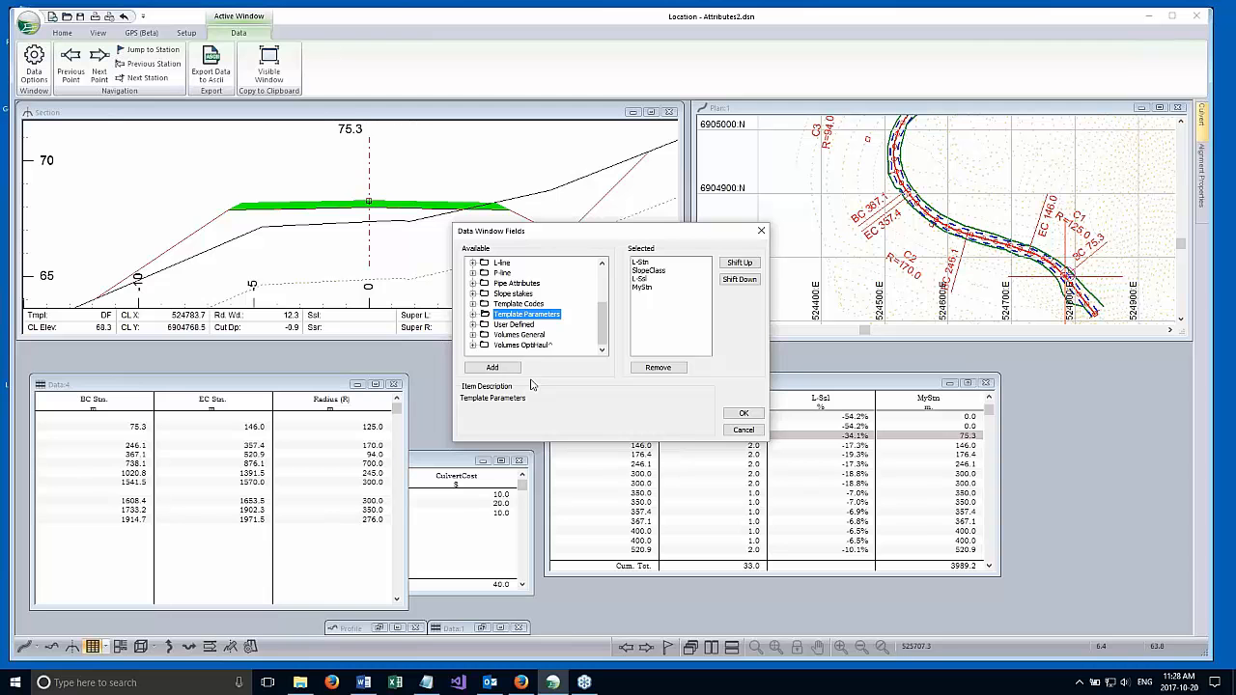
click(519, 346)
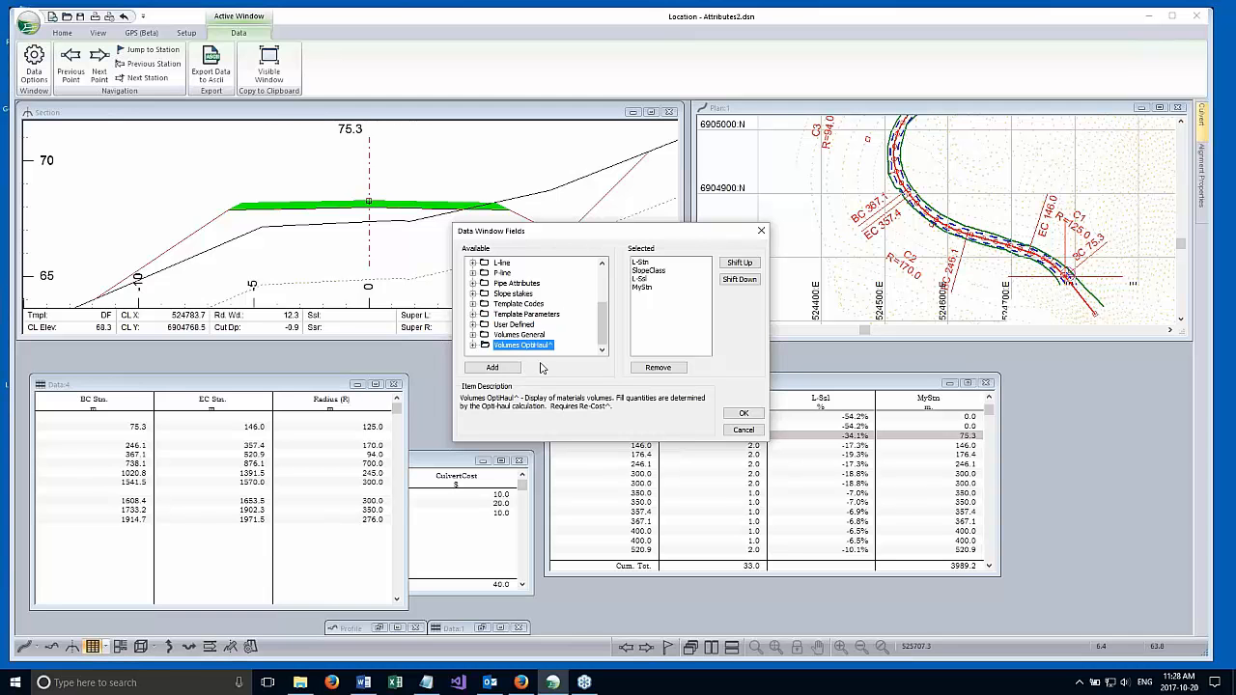
Expand the Template Codes category to examine its fields, and close the Data:2 column and window options without changes.
click(516, 305)
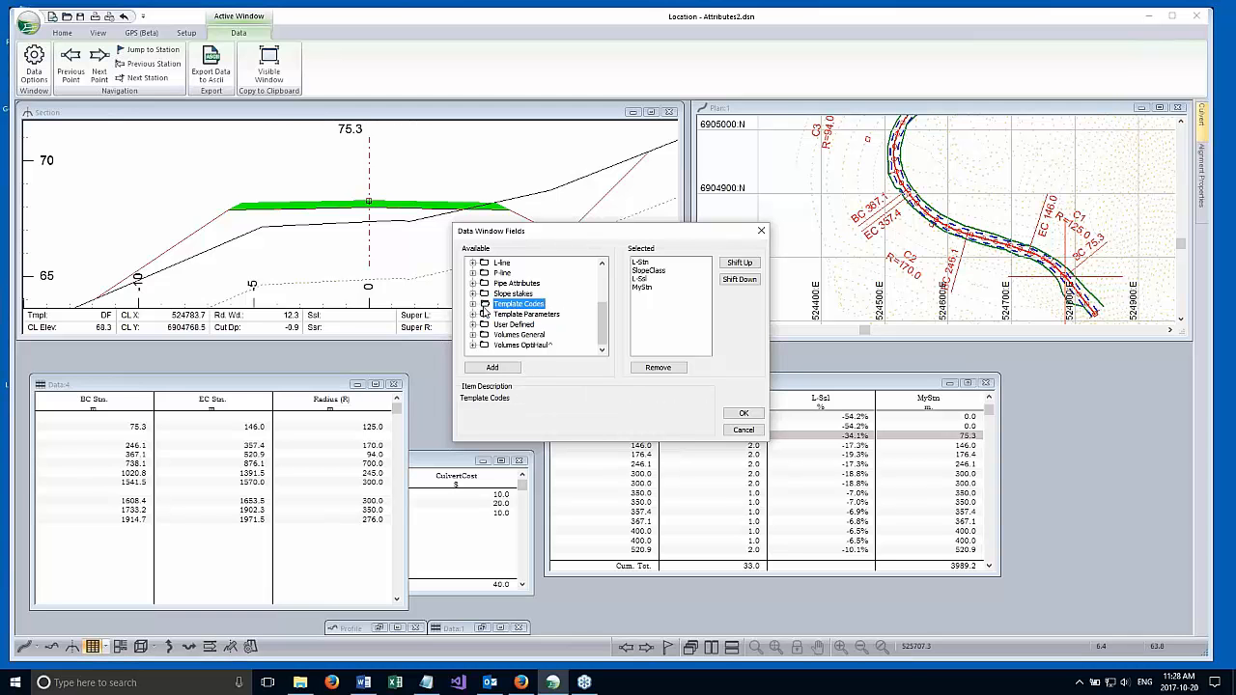
click(522, 316)
click(519, 305)
click(472, 304)
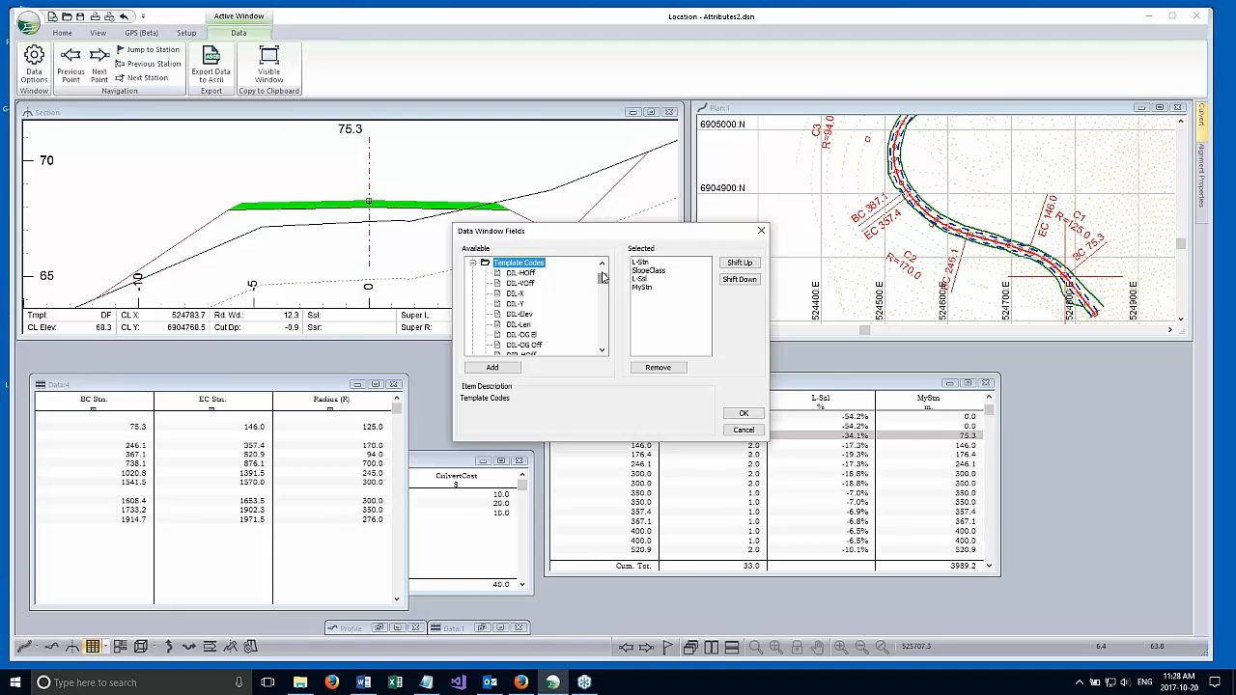
mouse_move(557, 244)
mouse_down()
mouse_move(555, 206)
mouse_move(554, 227)
mouse_up()
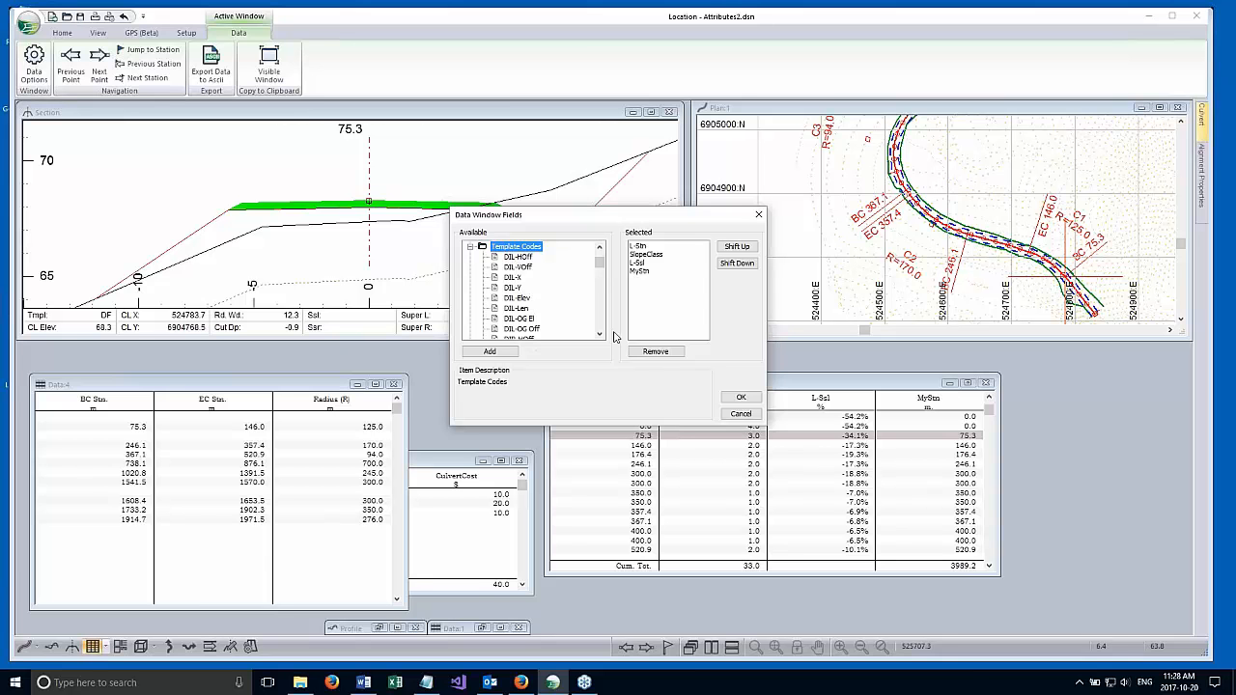
click(740, 413)
click(642, 380)
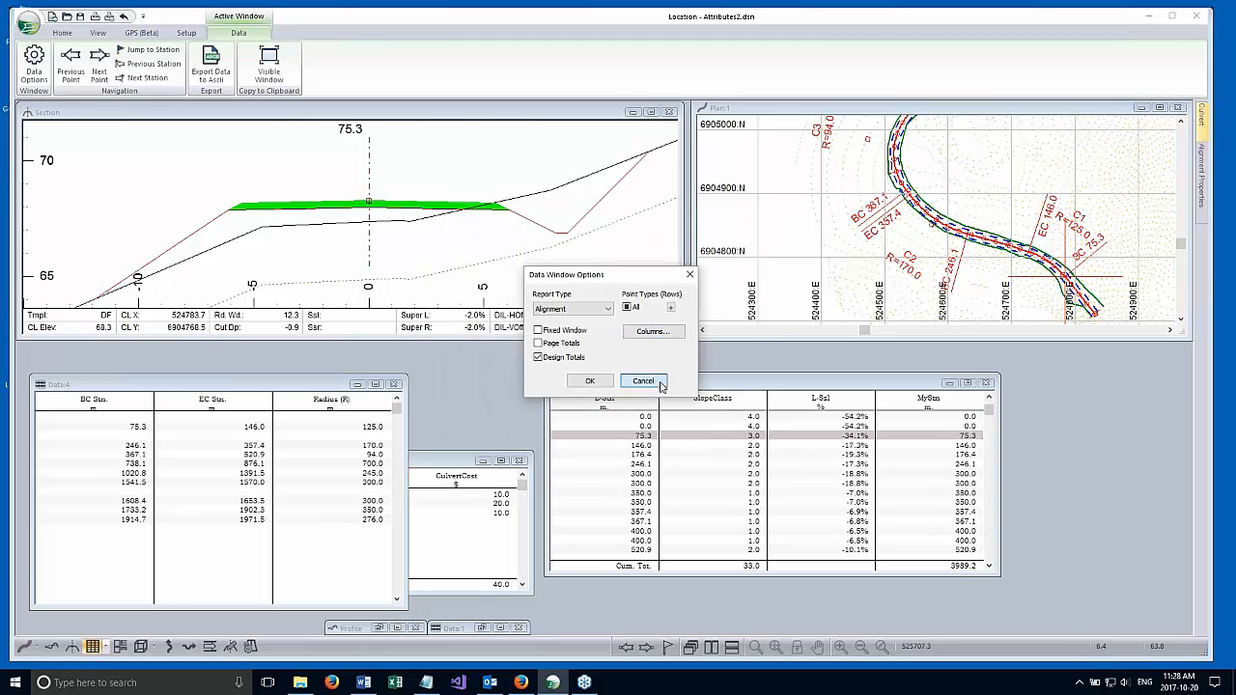
Examine the template point codes in the Section view at the ditch bottom, the ditch-side road edge and the centreline.
click(430, 236)
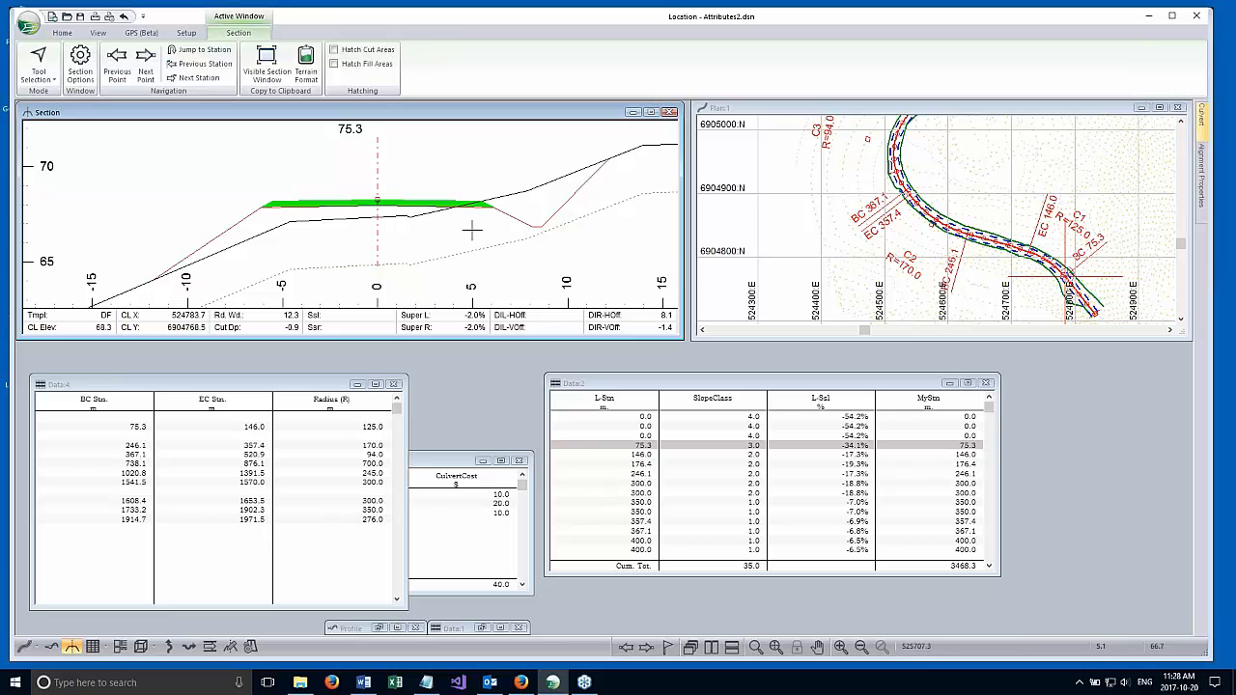
mouse_move(472, 230)
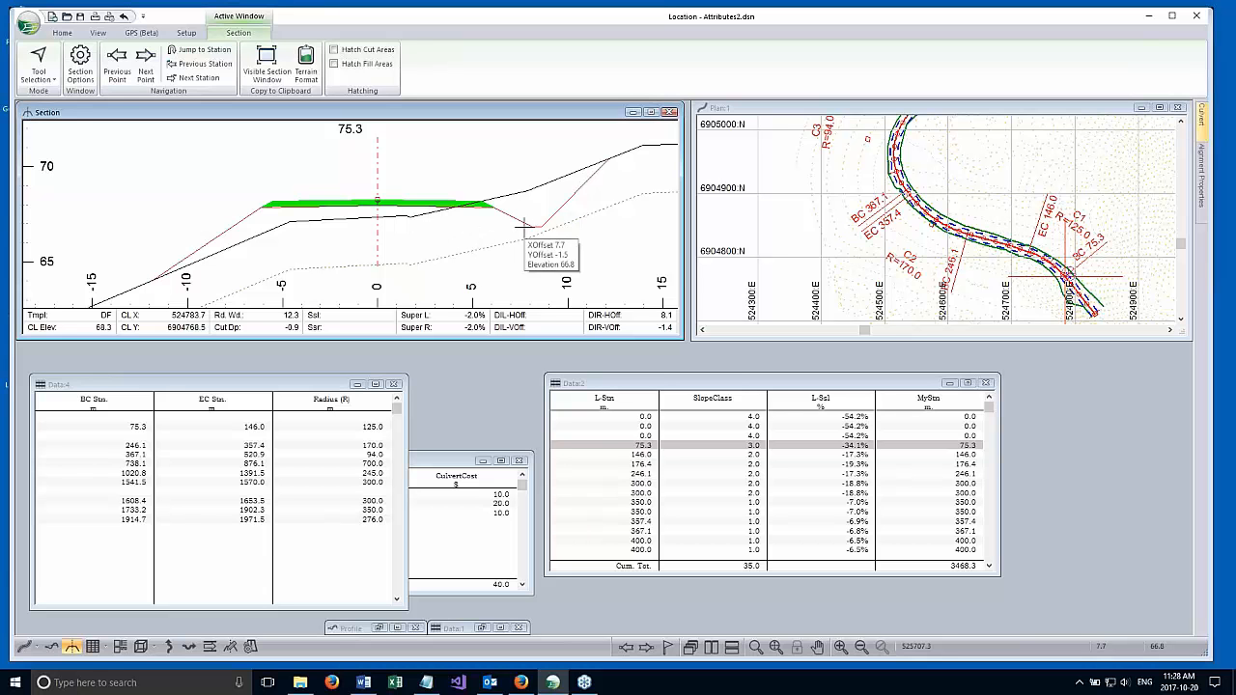
mouse_move(529, 227)
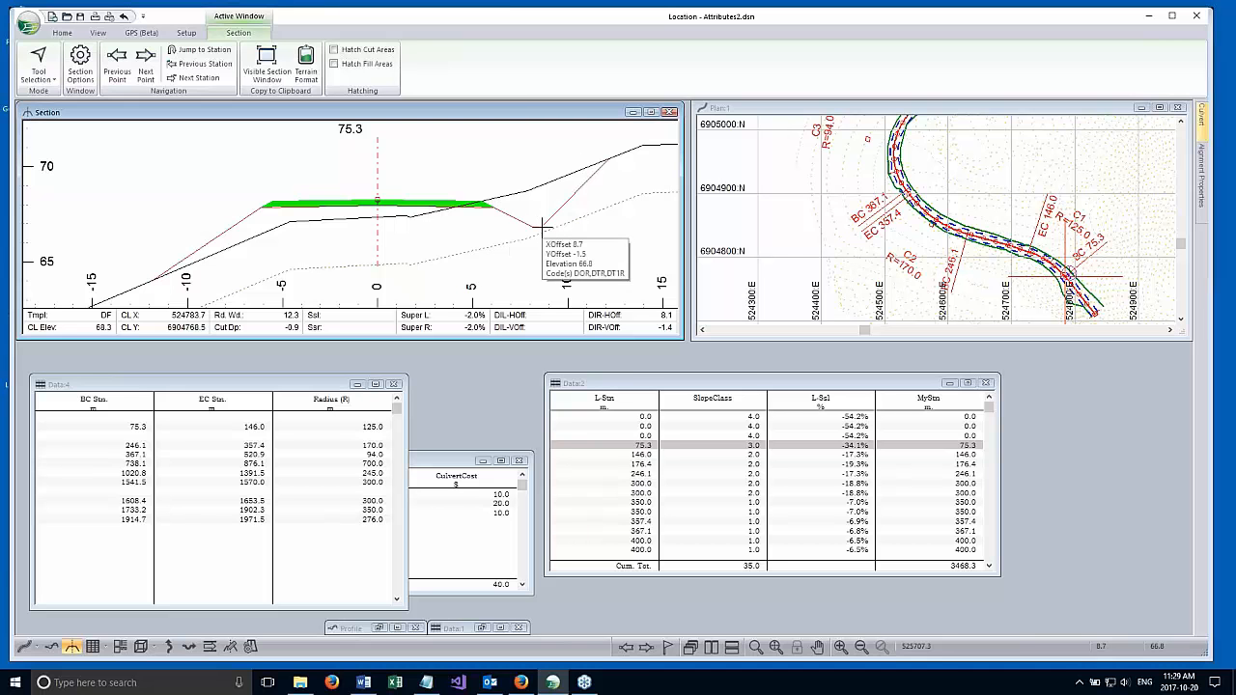
scroll(543, 227, up, 2)
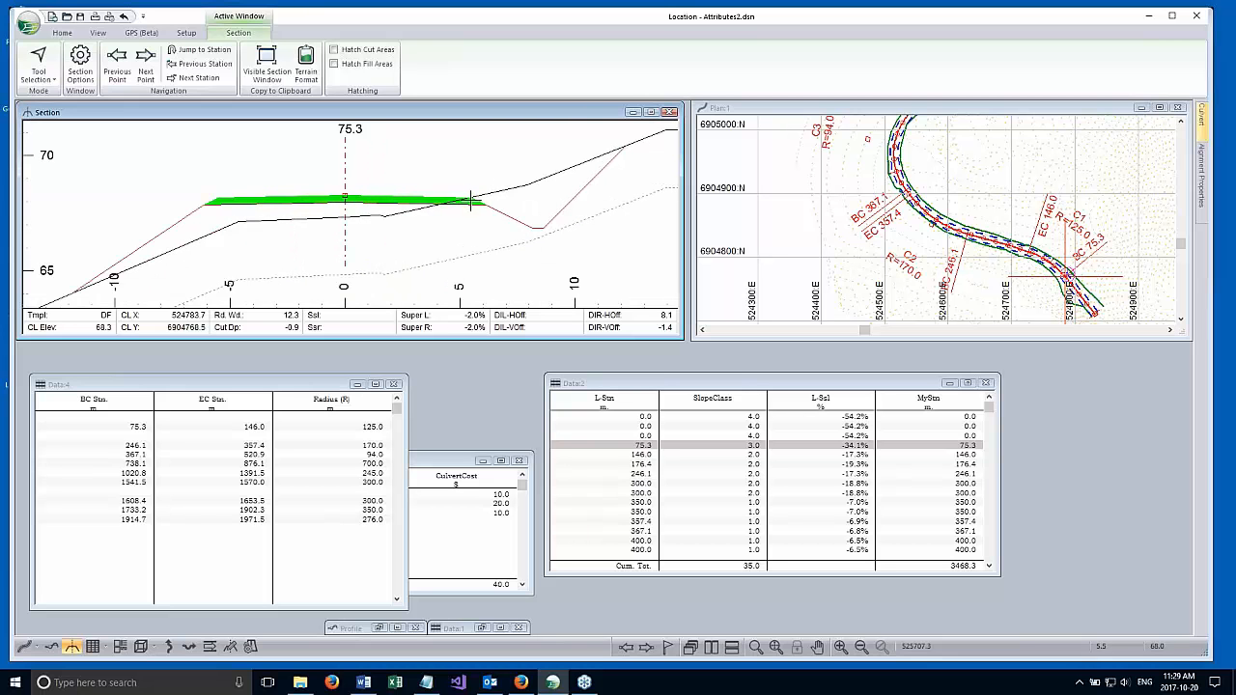
mouse_move(472, 197)
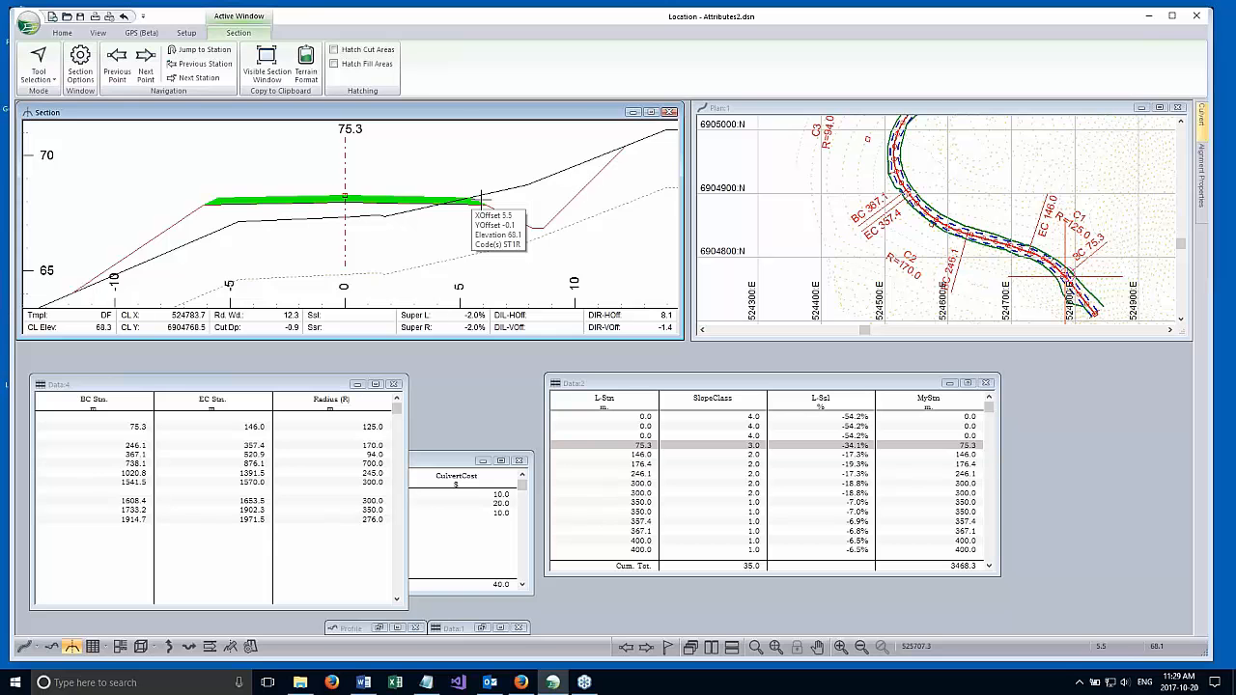
scroll(480, 200, down, 1)
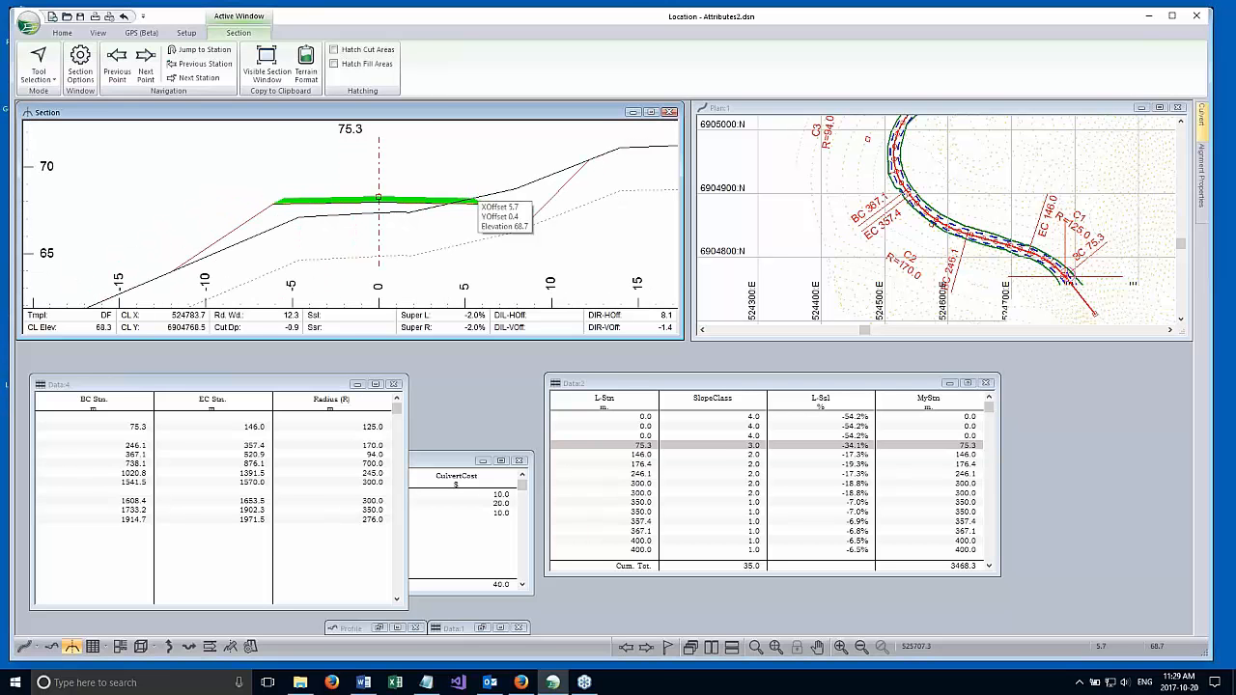
click(625, 392)
right_click(634, 427)
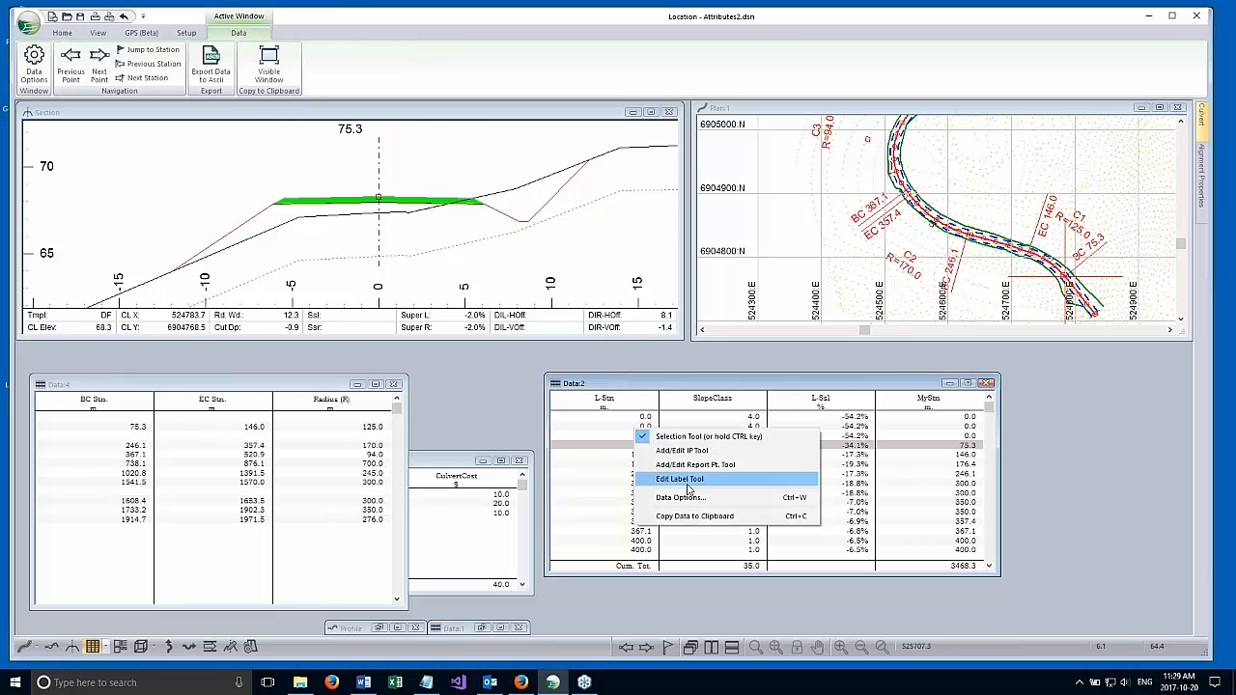
click(491, 118)
click(492, 118)
mouse_move(378, 199)
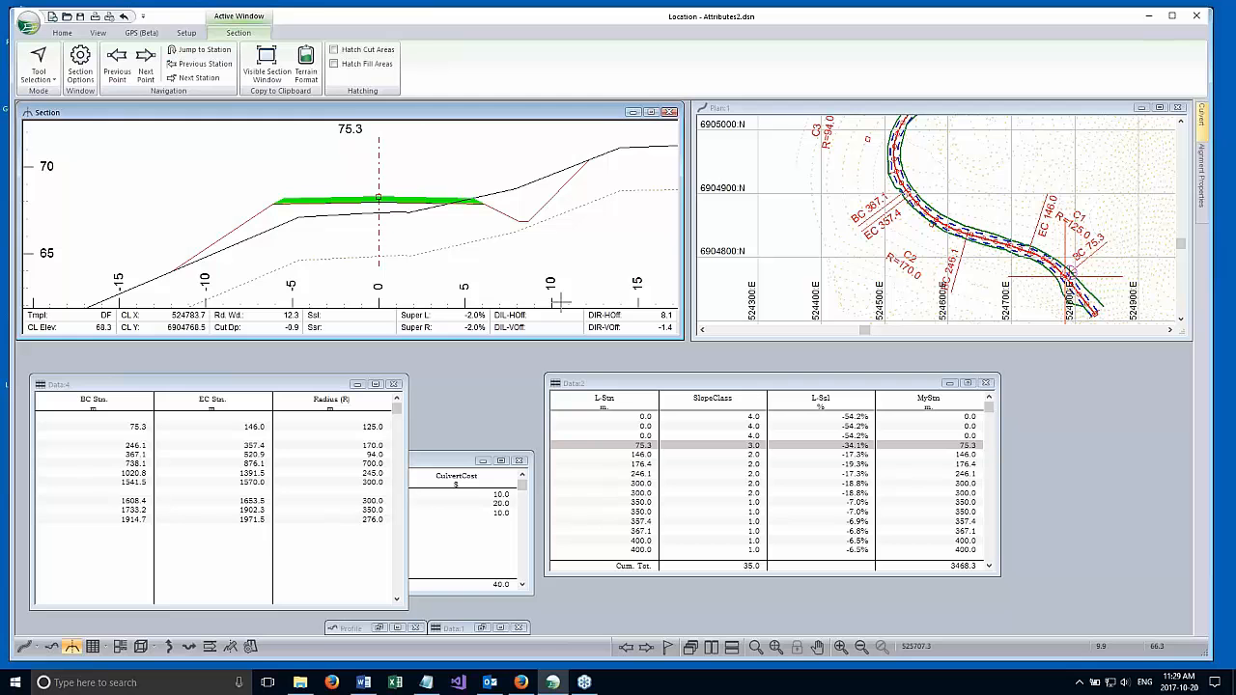
Expand the Template Parameters category in the Data:2 report's column fields to review its road width, ditch and slope fields.
click(683, 384)
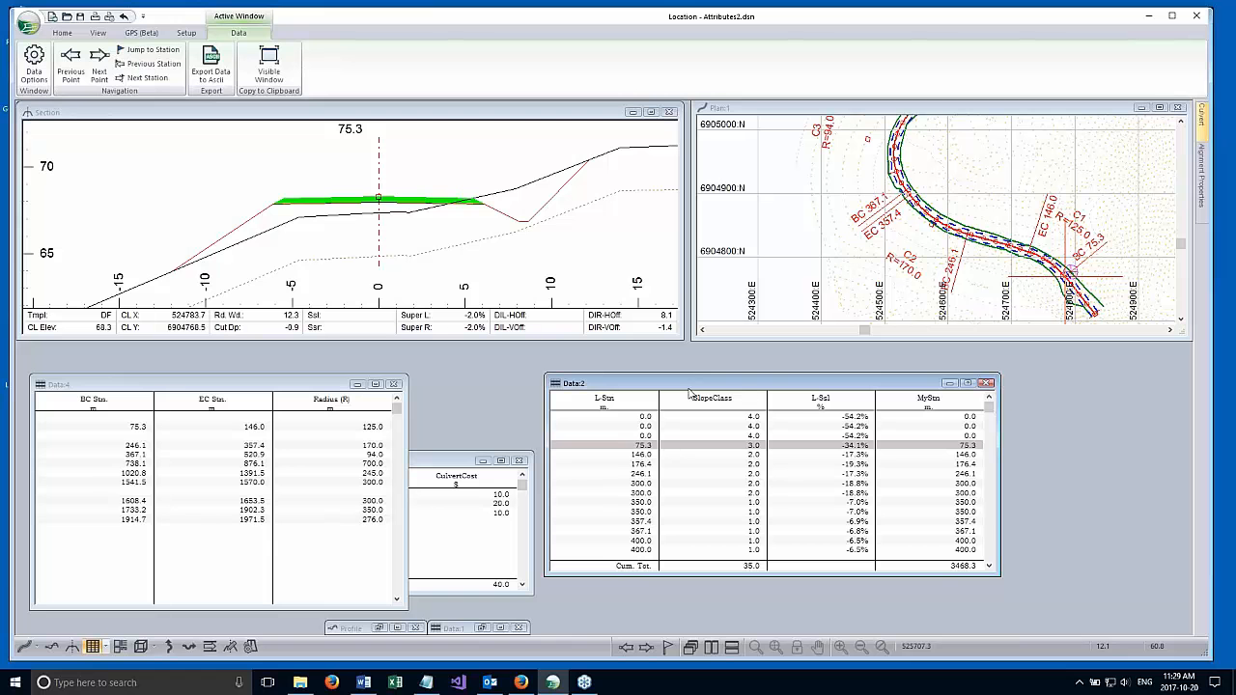
right_click(763, 504)
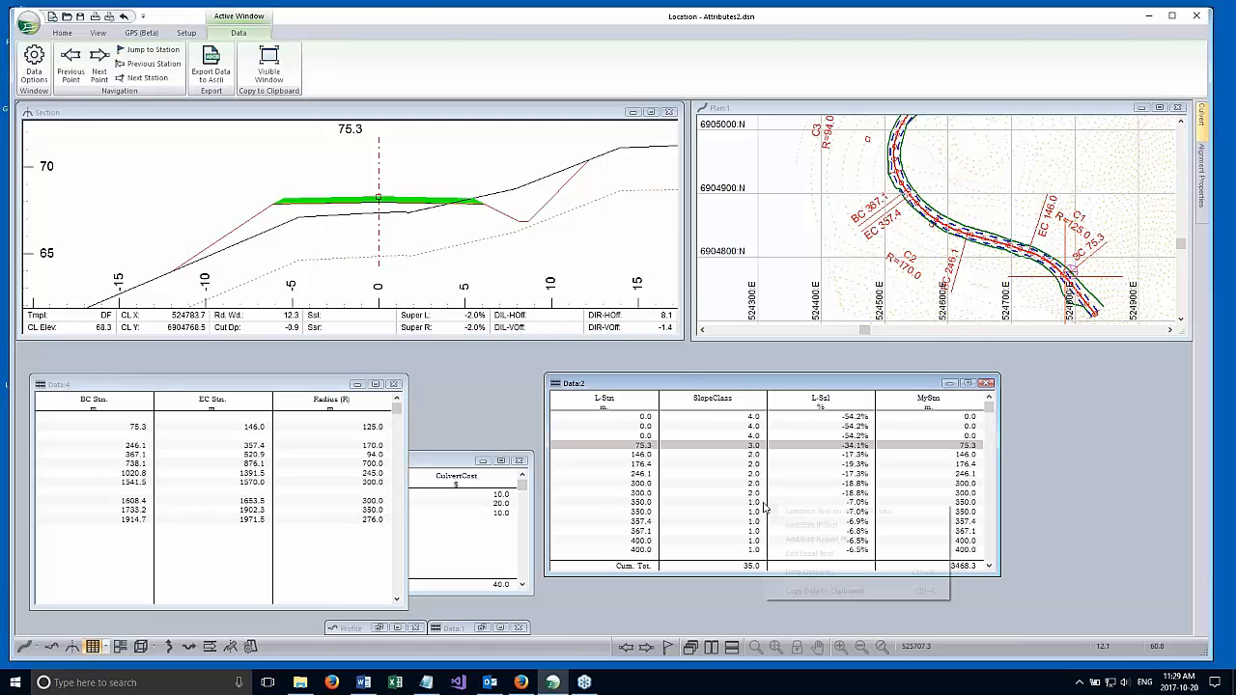
click(809, 573)
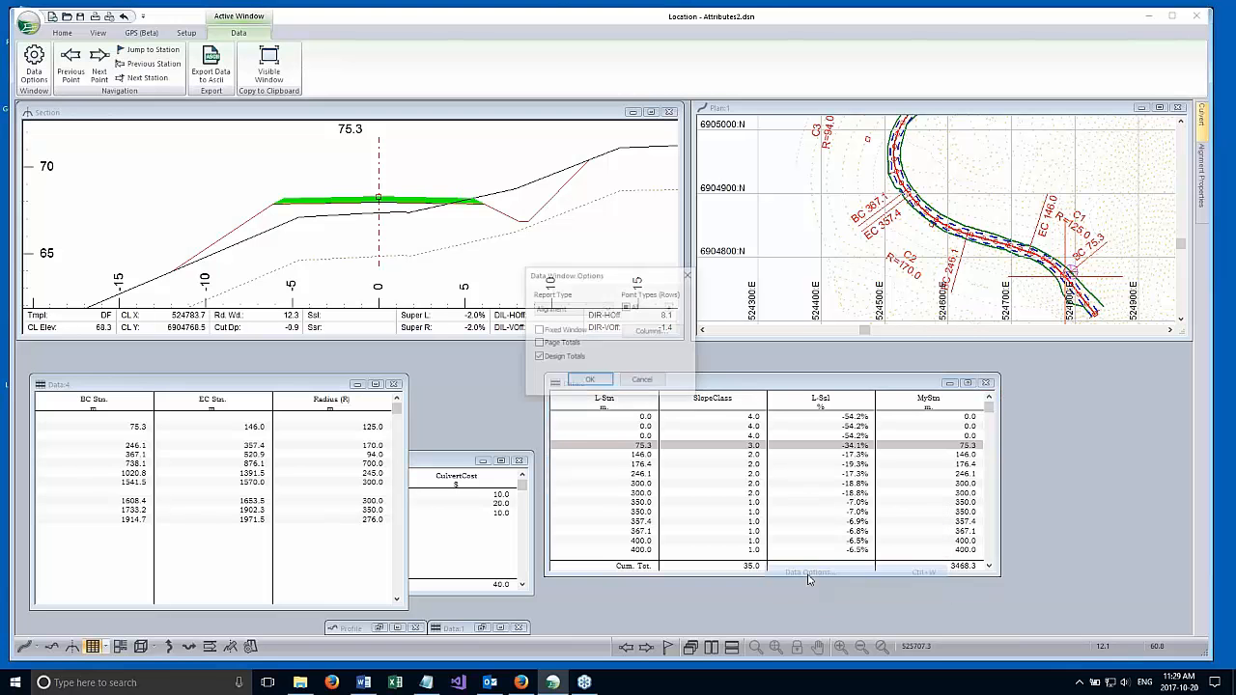
click(652, 331)
drag(604, 282, 604, 331)
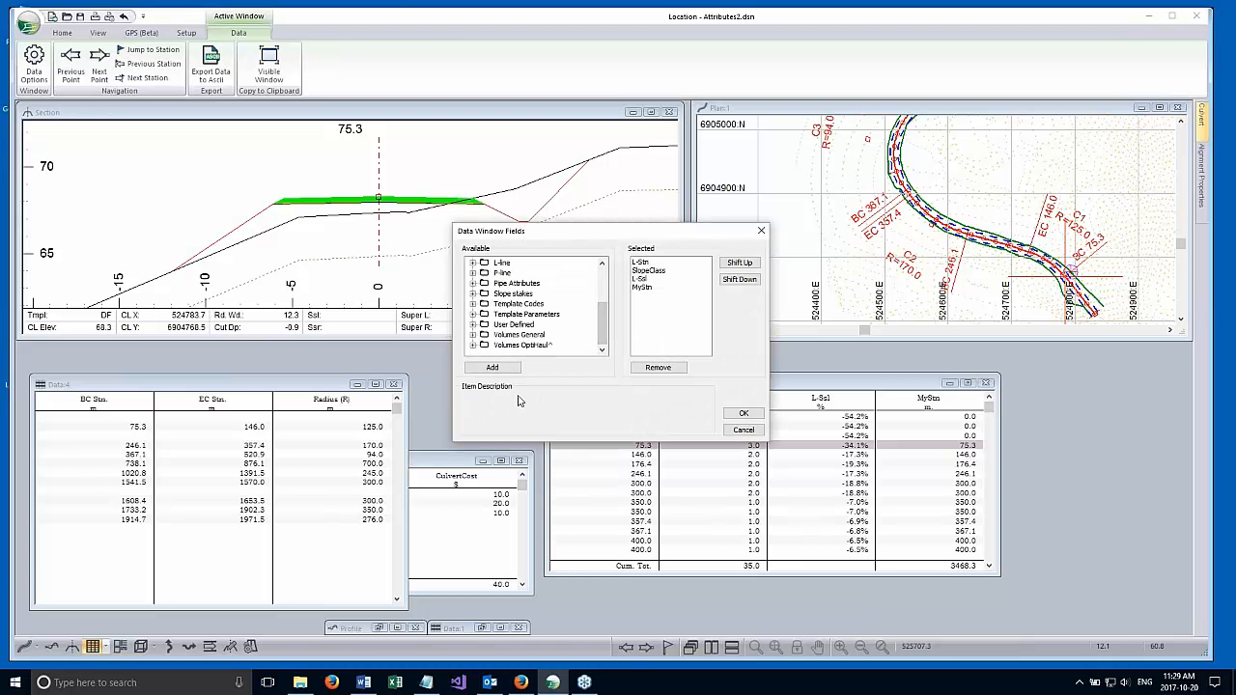
double_click(486, 315)
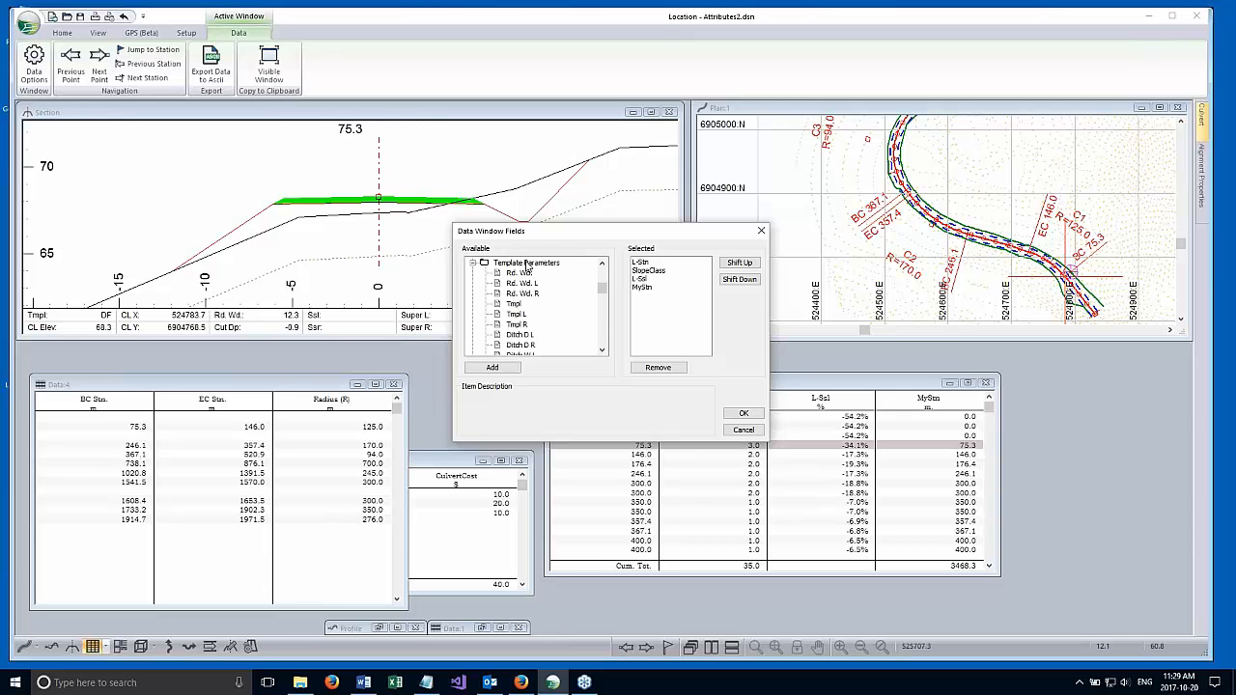
scroll(596, 298, down, 3)
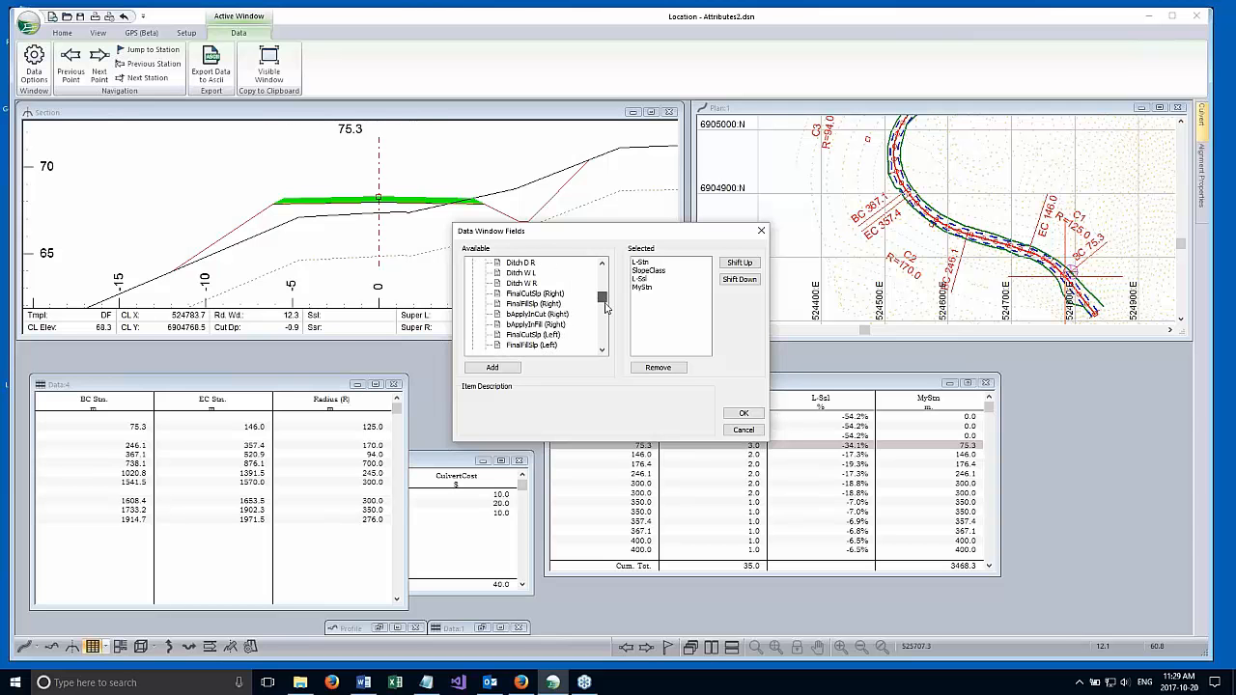
Read the description of the Ditch D R field, and close the Data:2 column and window options without changes.
click(526, 274)
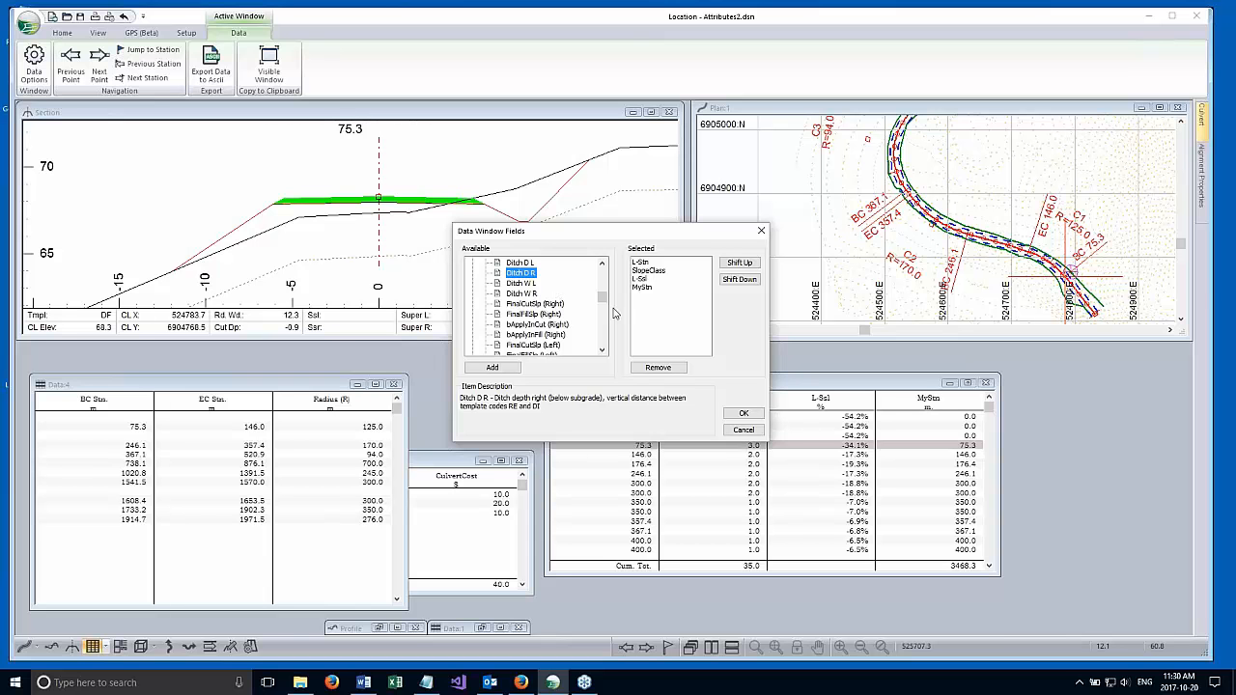
scroll(602, 298, up, 2)
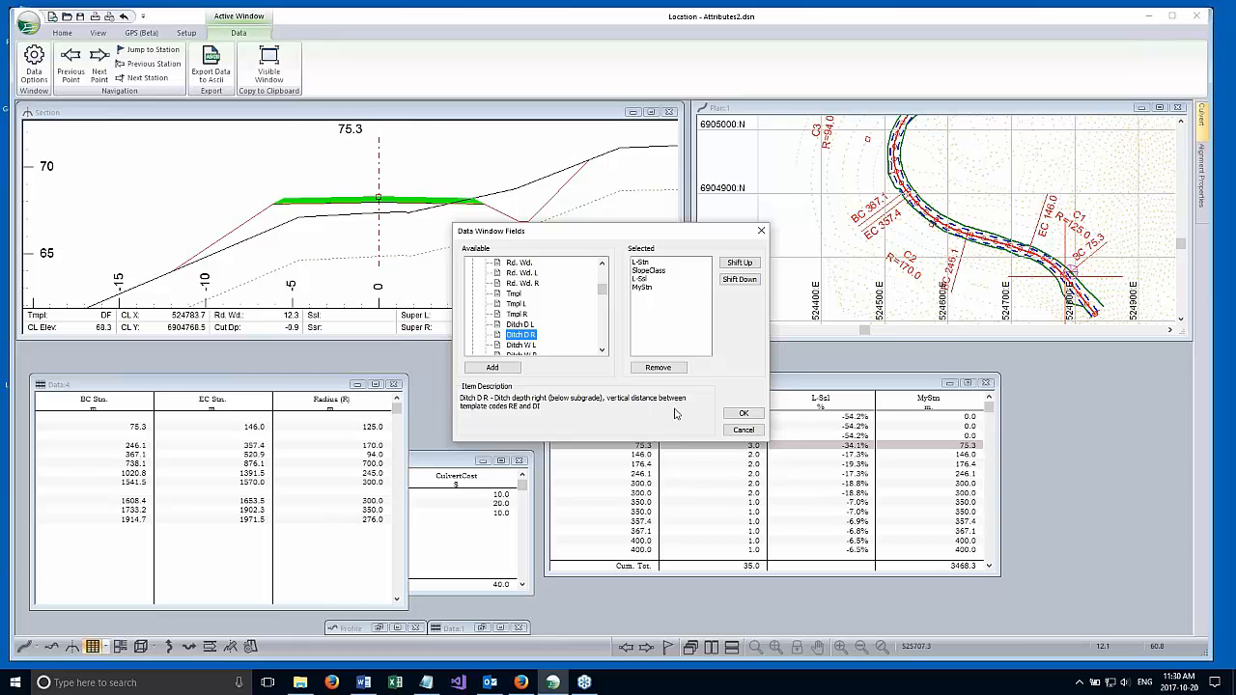
click(745, 431)
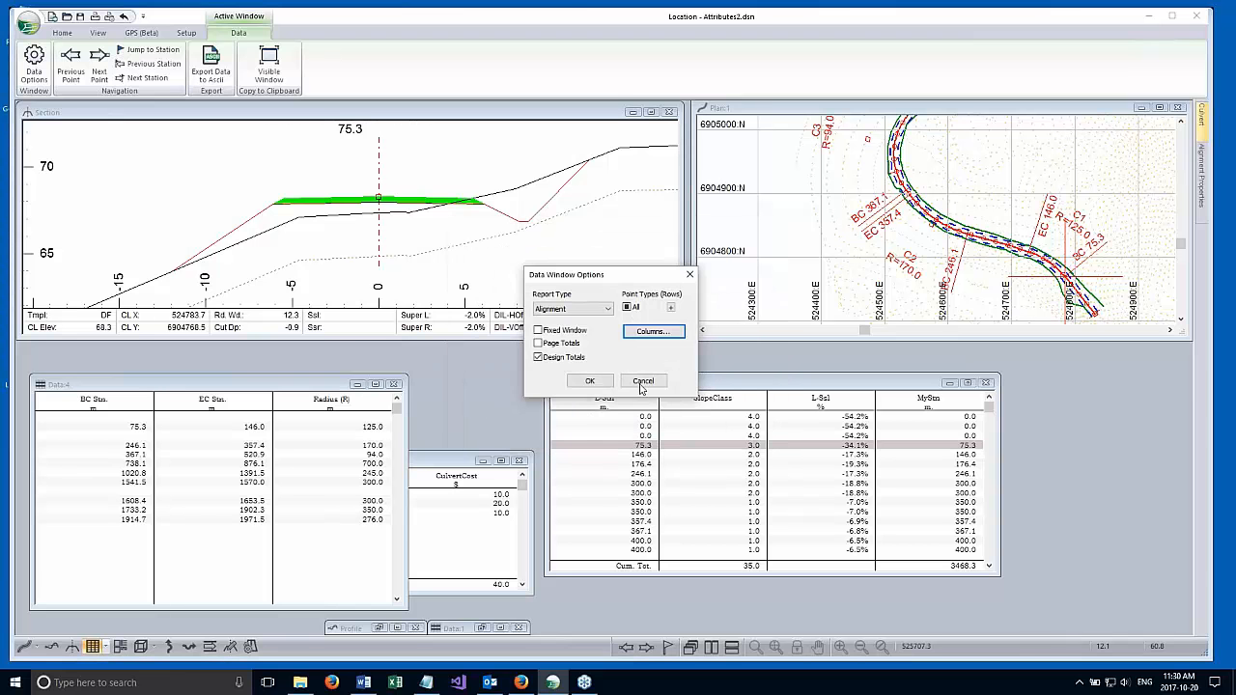
click(643, 382)
Shift and enlarge the Data:2 report window, and examine the road template in the Section view at station 75.3.
drag(700, 386, 581, 364)
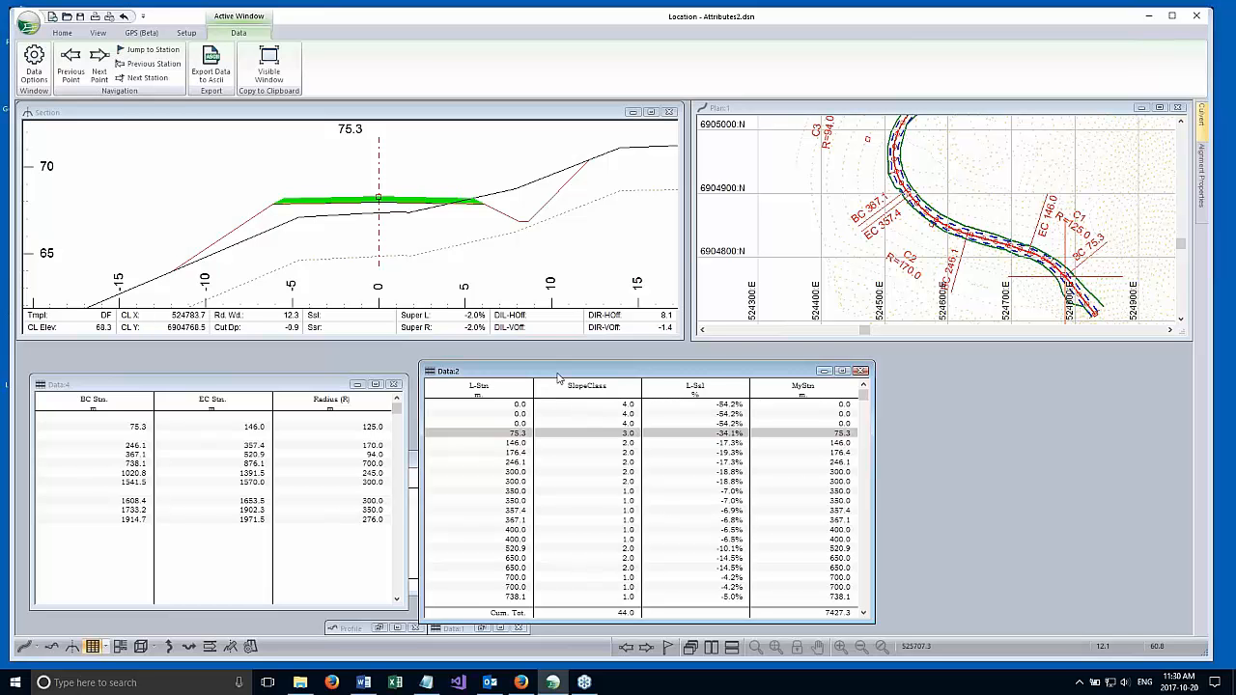
click(511, 263)
scroll(502, 253, down, 2)
scroll(398, 235, up, 1)
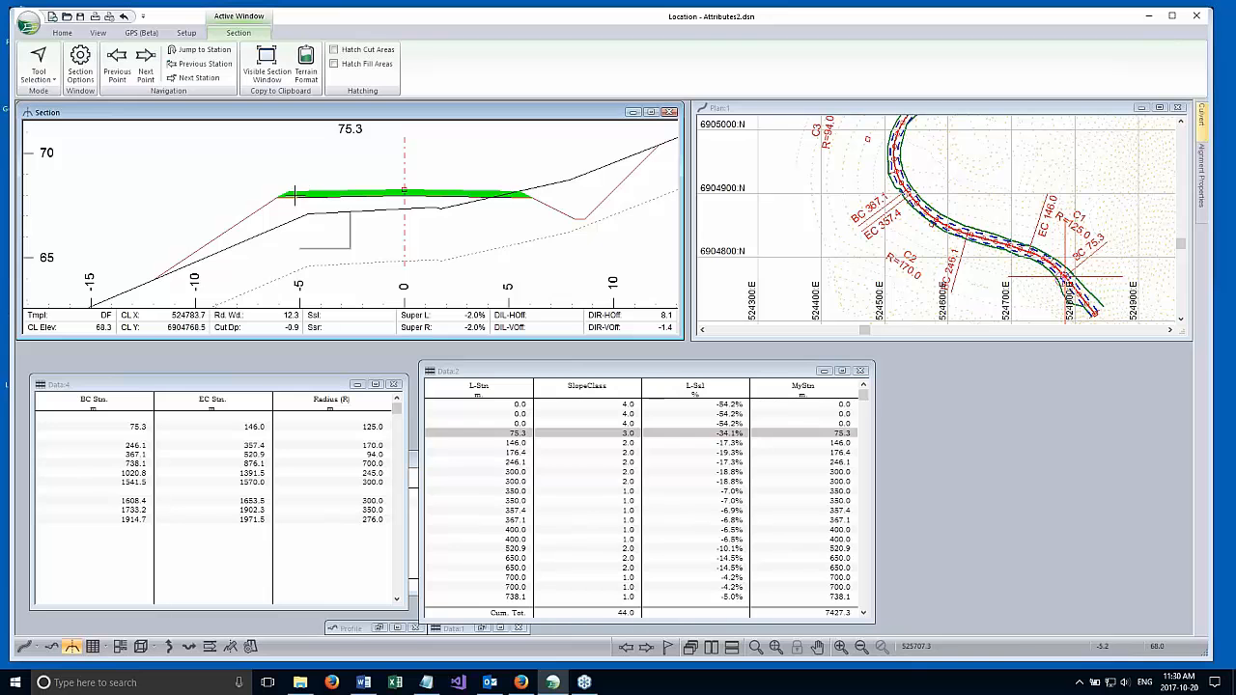
click(501, 373)
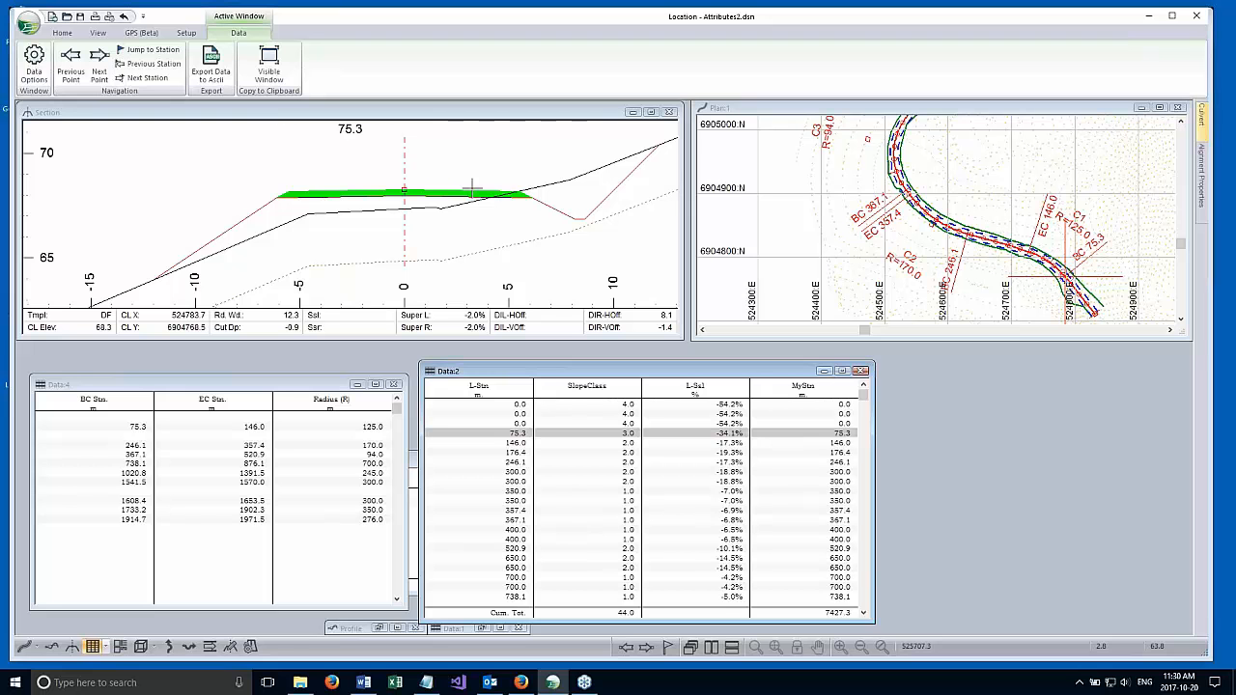
click(474, 224)
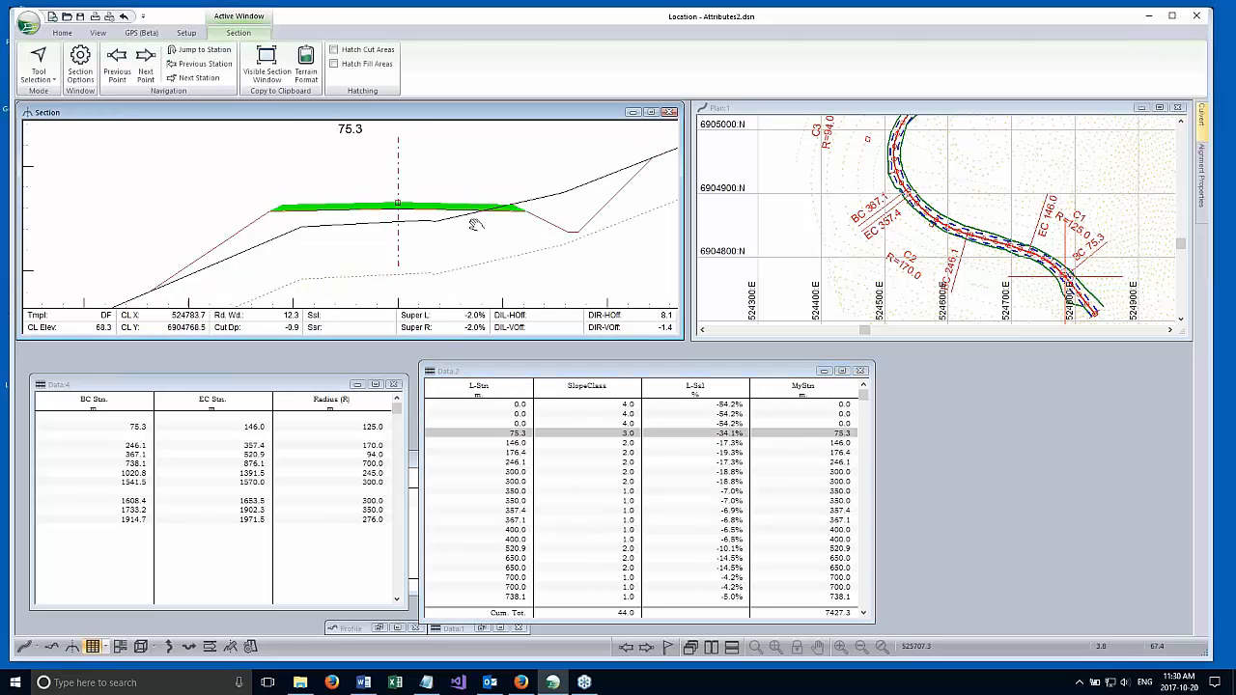
scroll(422, 235, down, 2)
middle_drag(421, 234, 449, 190)
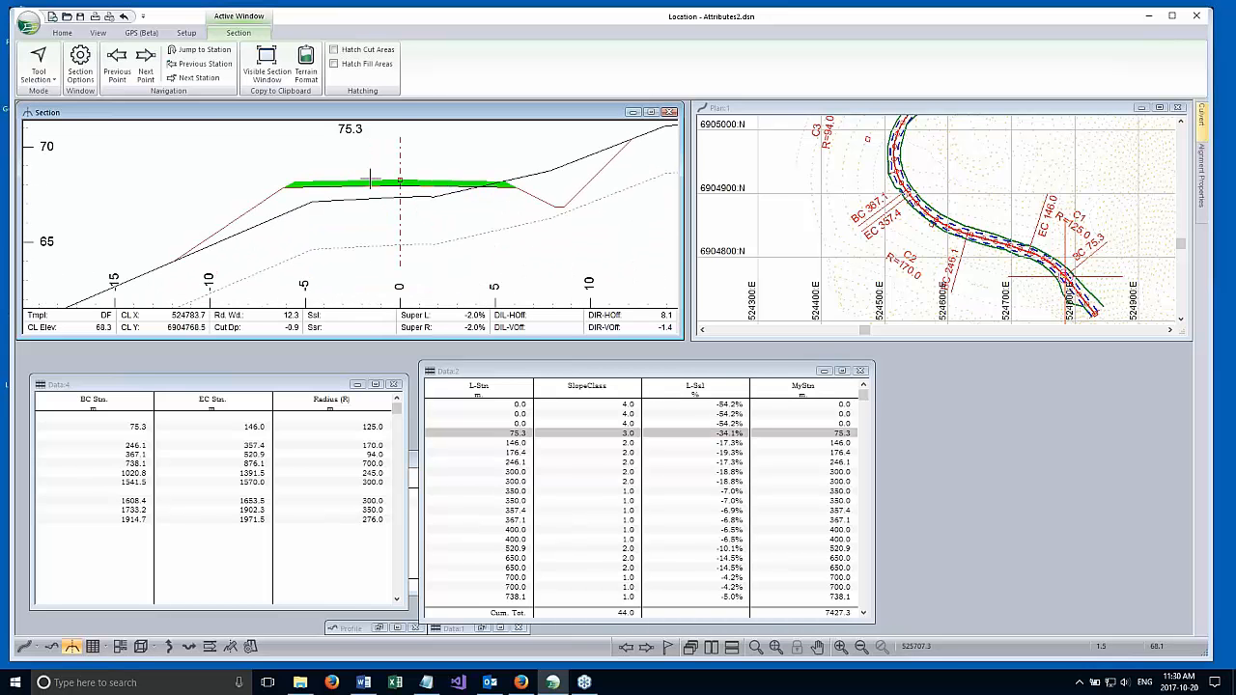
Inspect the surfacing layer's offset, elevation and fill area at its left edge in the Section view.
scroll(362, 182, up, 2)
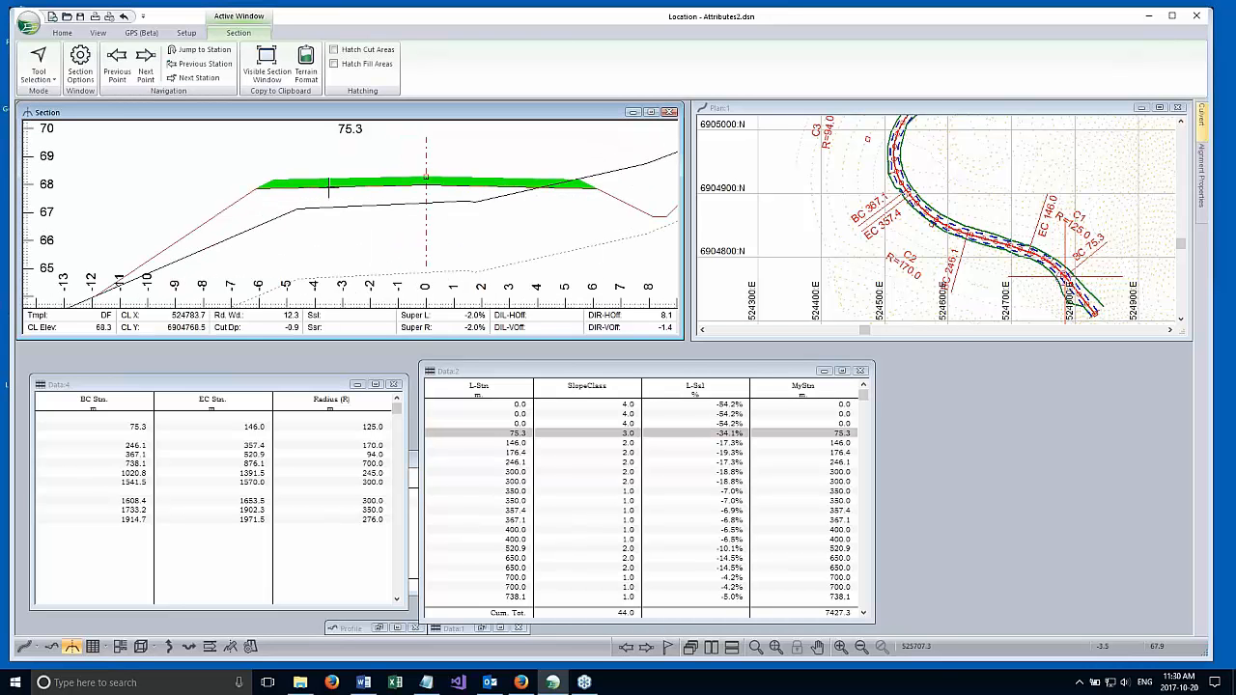
scroll(307, 218, up, 1)
scroll(307, 221, up, 1)
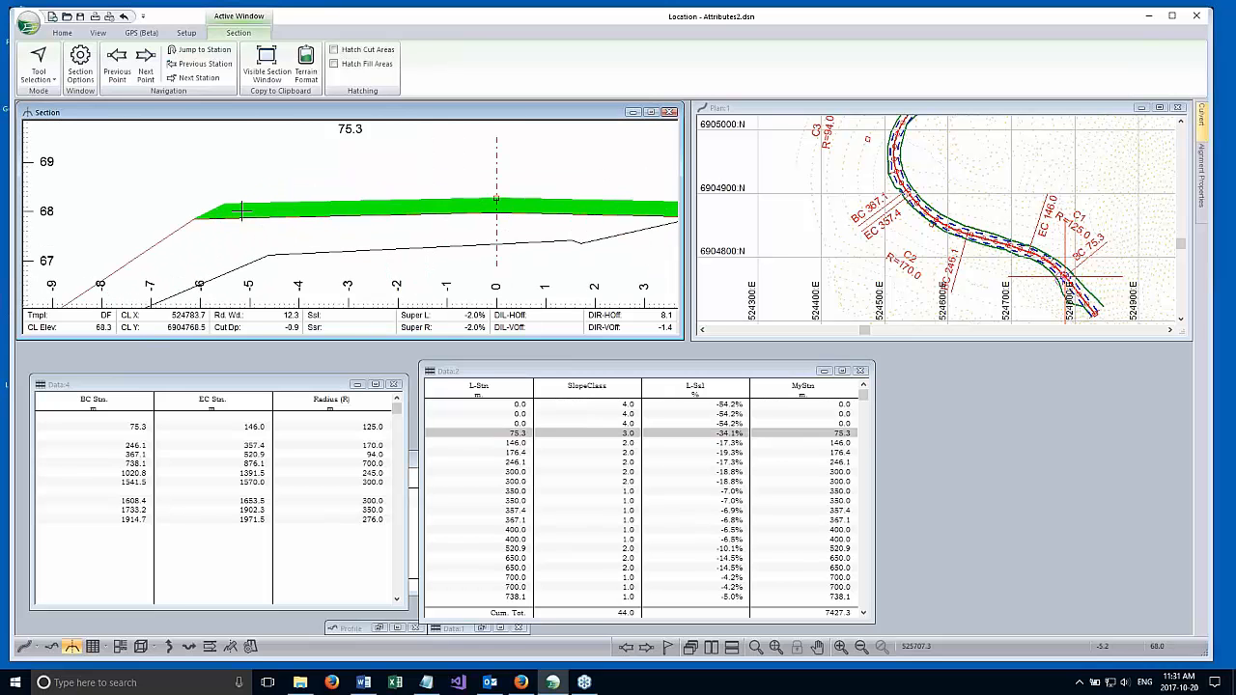
mouse_move(230, 208)
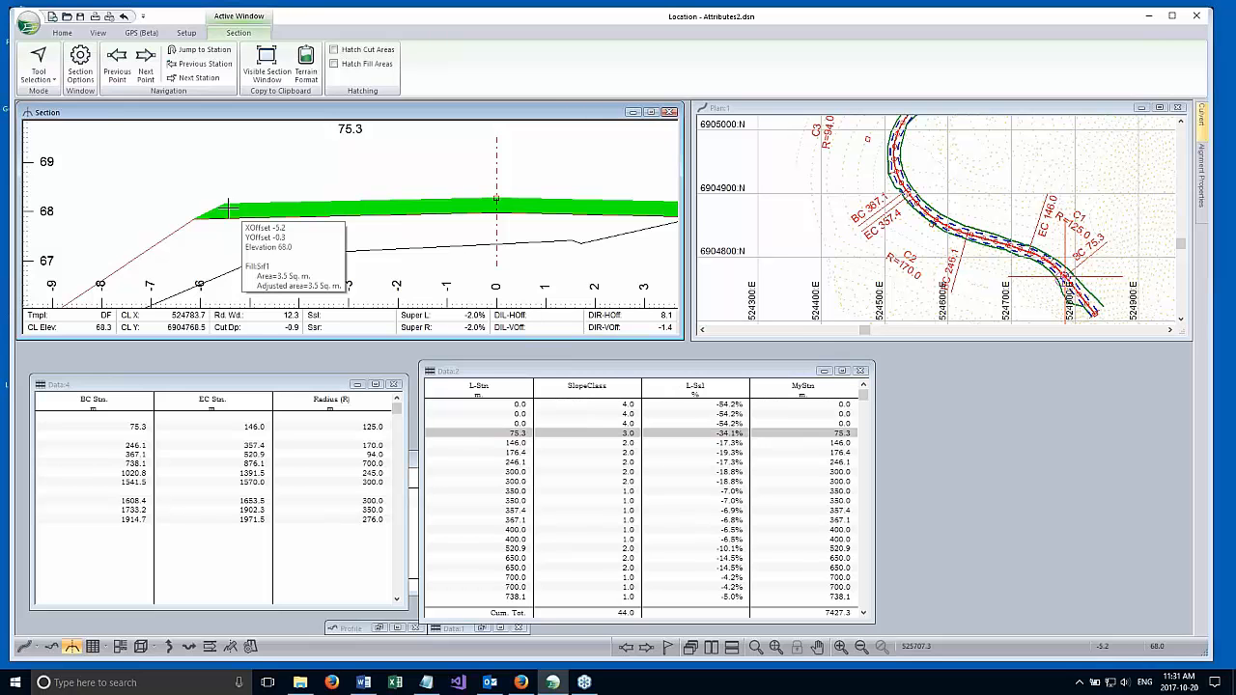
scroll(230, 208, down, 3)
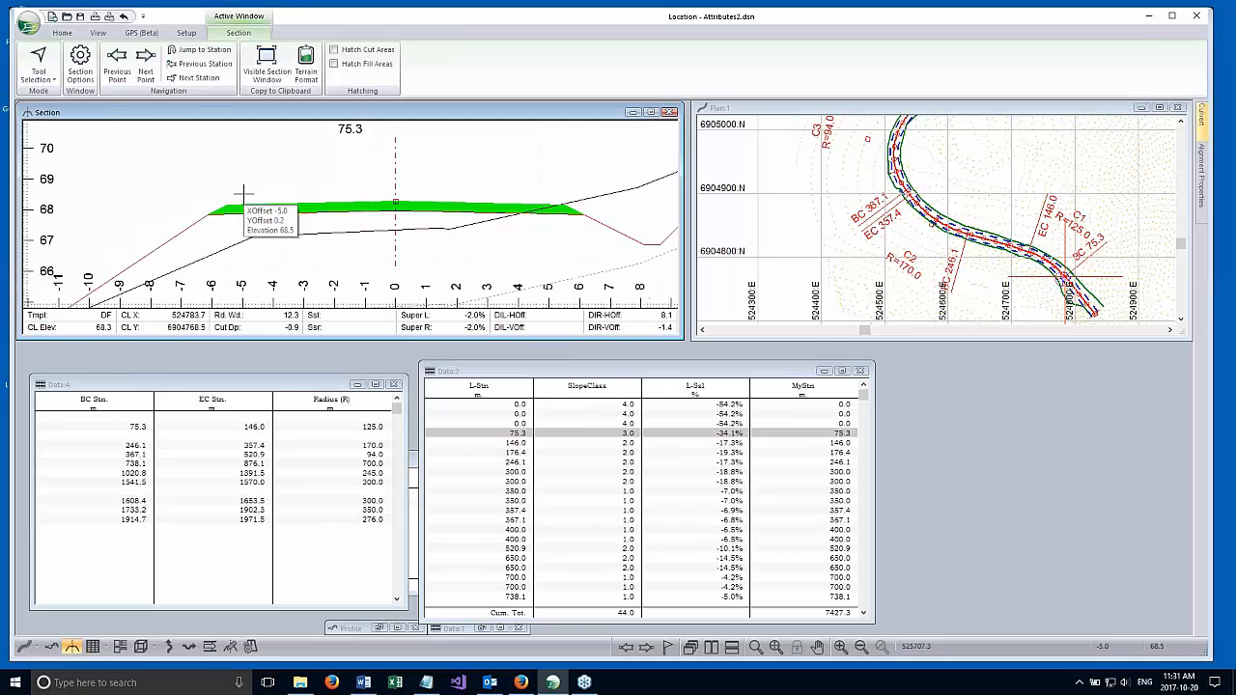
scroll(251, 203, down, 1)
middle_drag(309, 213, 394, 201)
scroll(329, 193, down, 1)
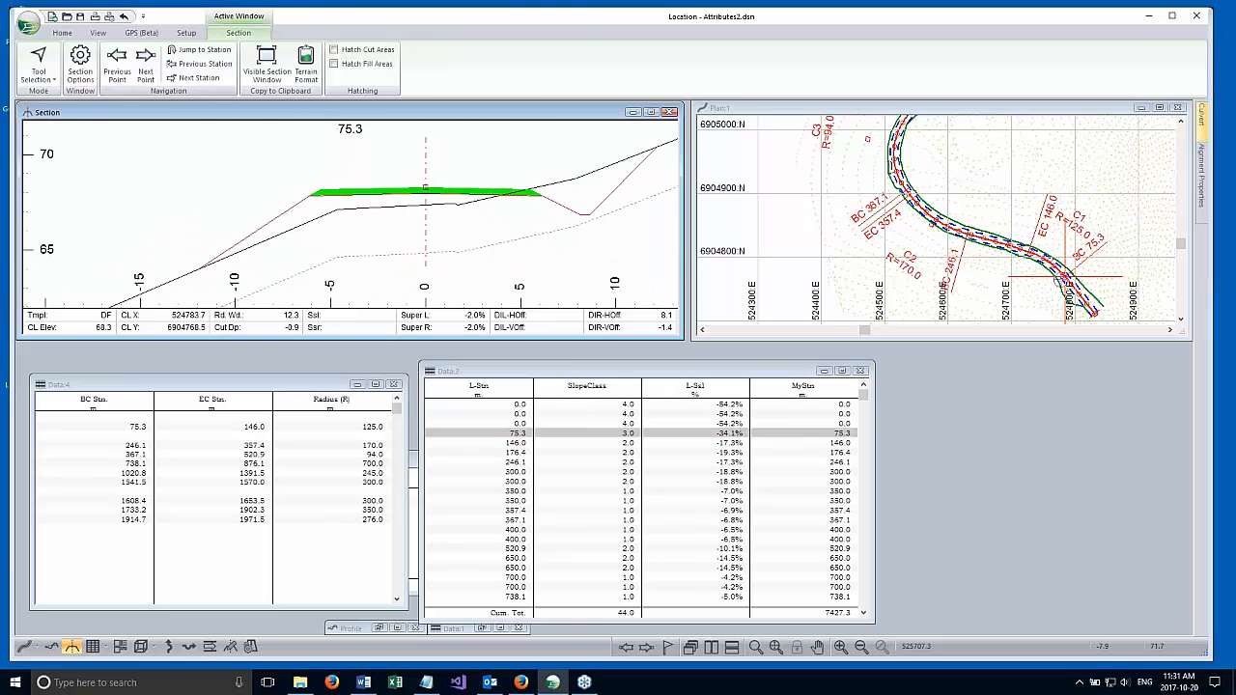
Assign the Gravel ground type as the fill material for Srf1 - Layer 1 above subgrade, and recalculate the design.
click(62, 33)
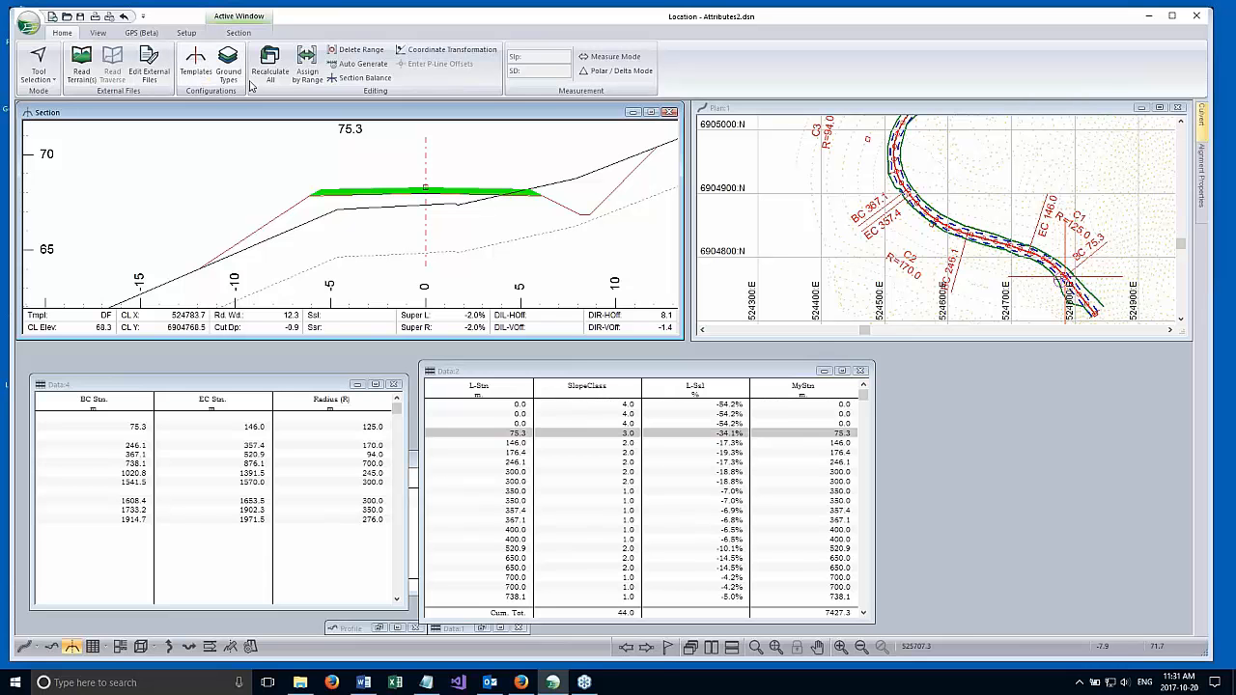
click(270, 65)
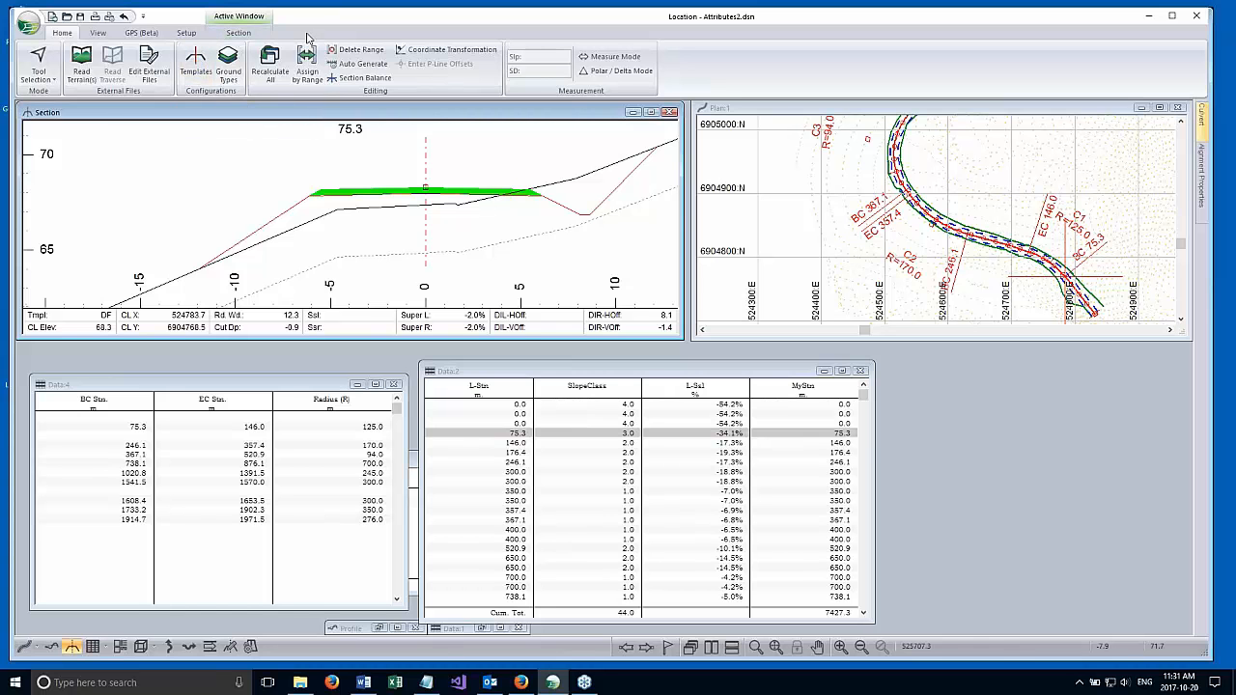
click(304, 70)
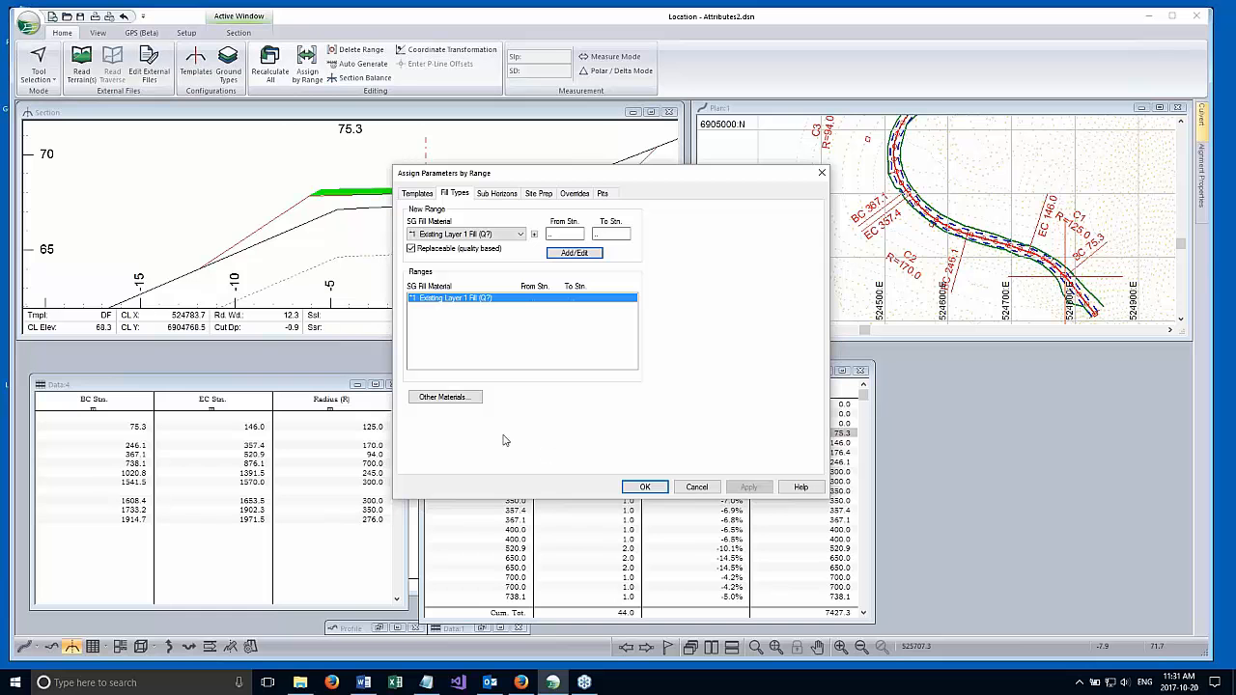
click(443, 404)
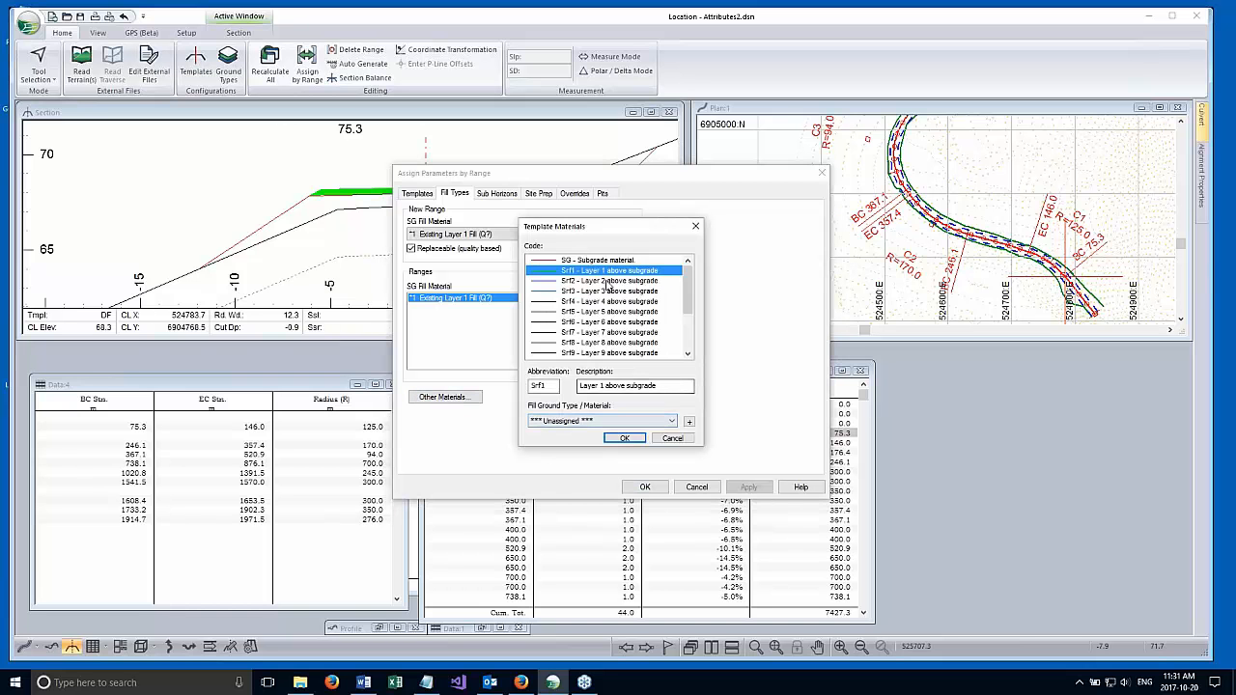
click(553, 427)
click(555, 454)
click(624, 438)
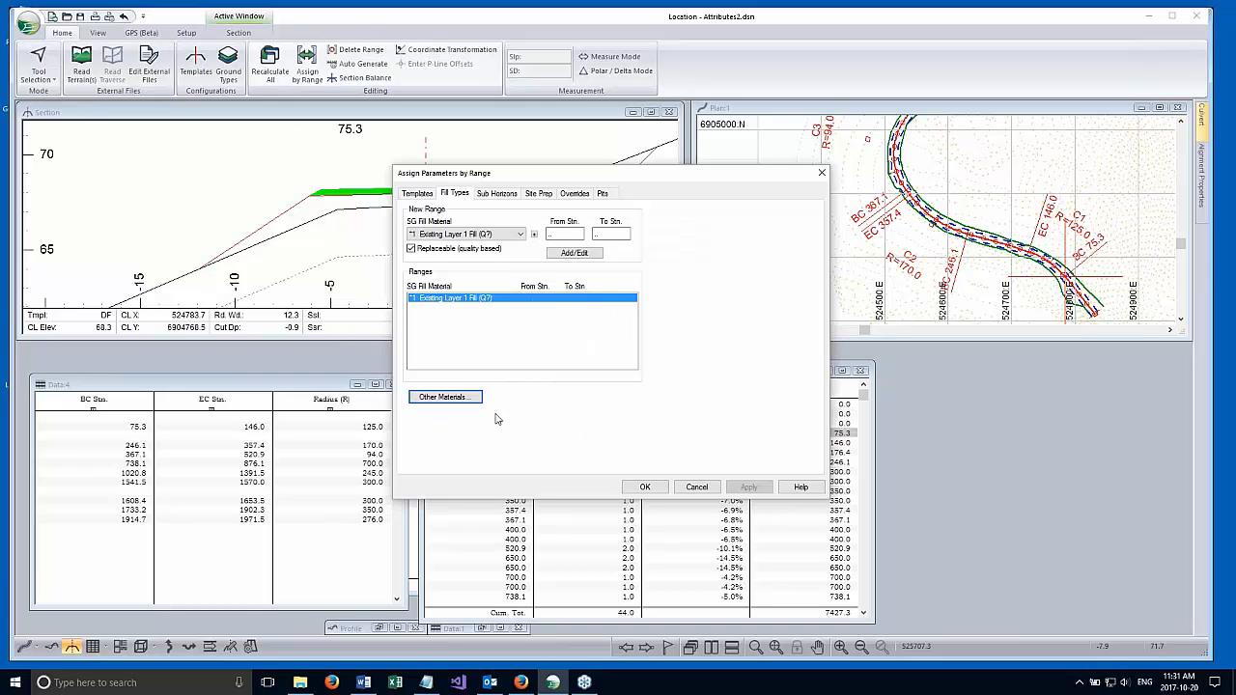
click(645, 491)
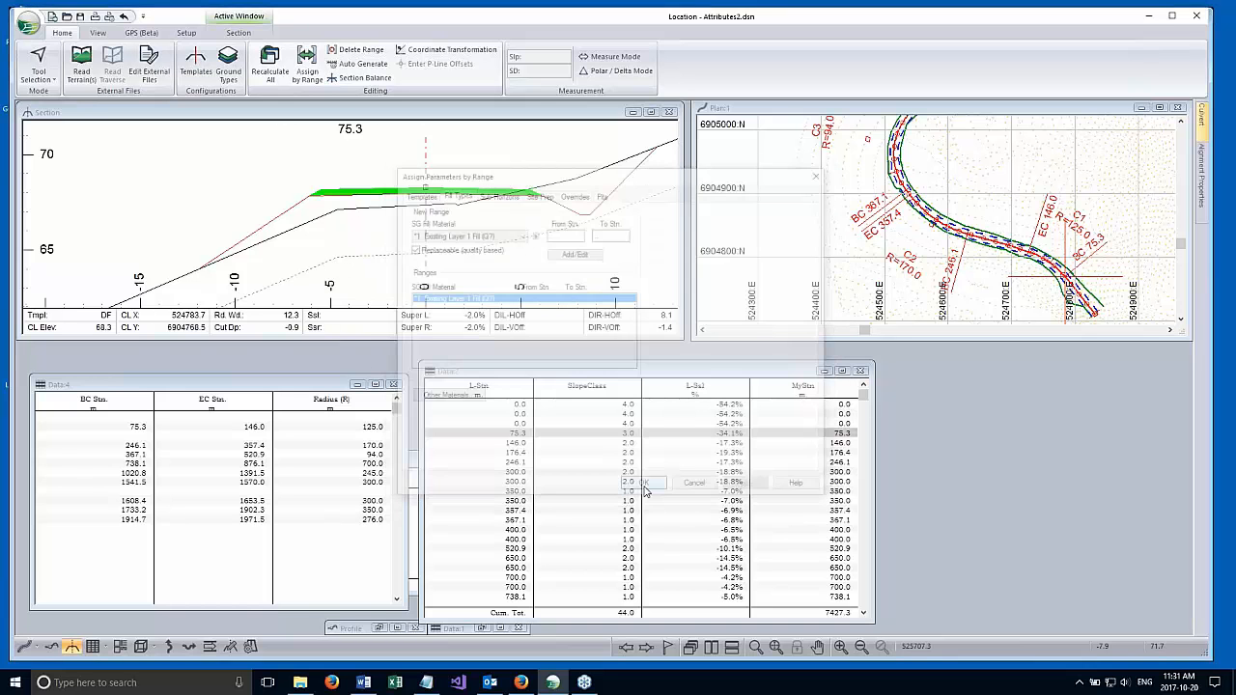
click(618, 372)
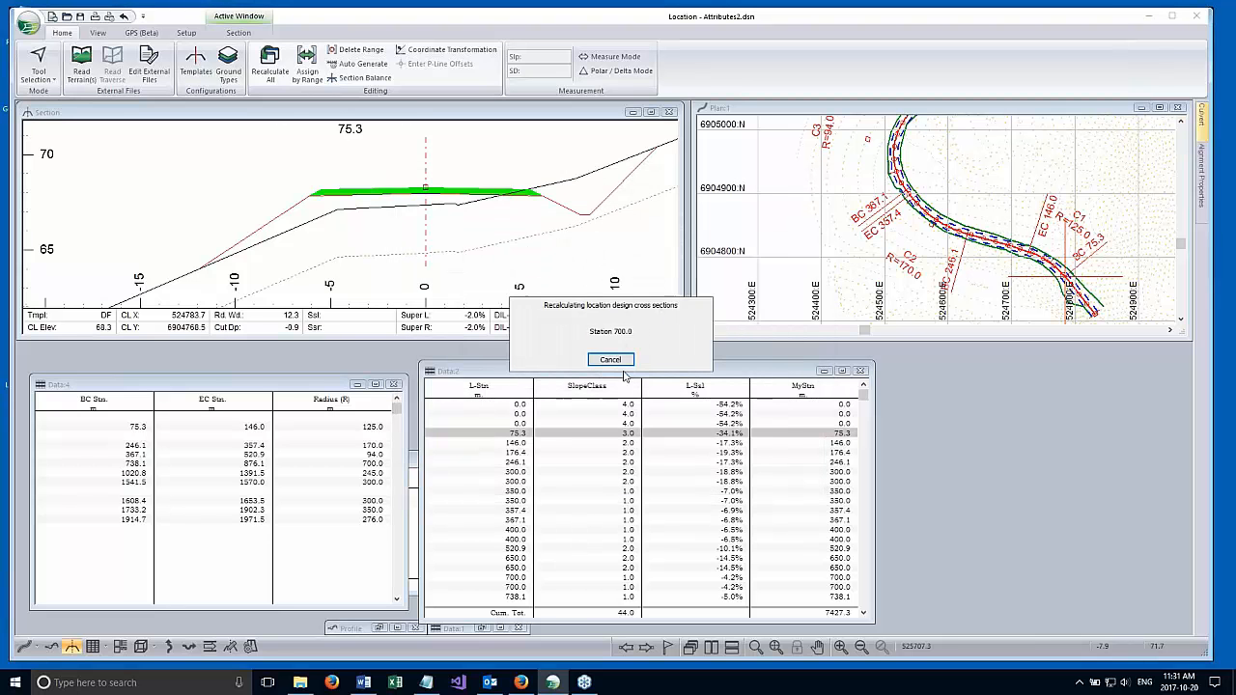
click(621, 376)
Review the Gravel ground type's slopes, expansion factors and handling costs, and close the ground types without changes.
middle_drag(444, 186, 383, 183)
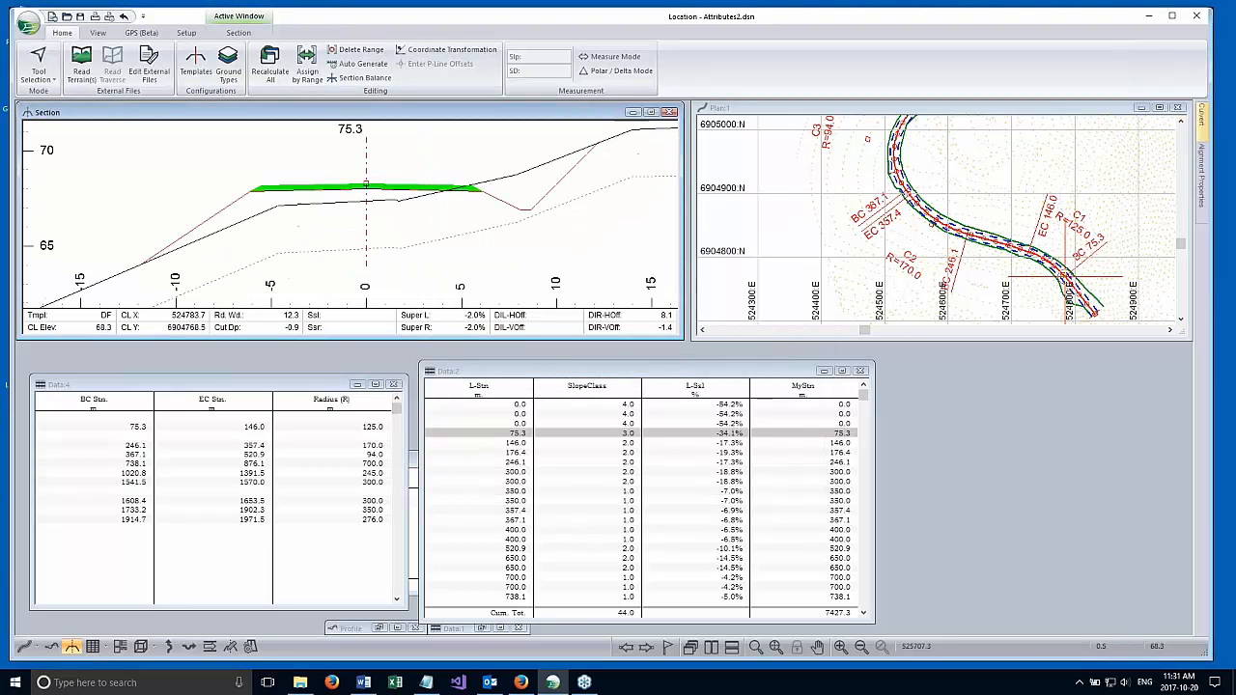
click(228, 69)
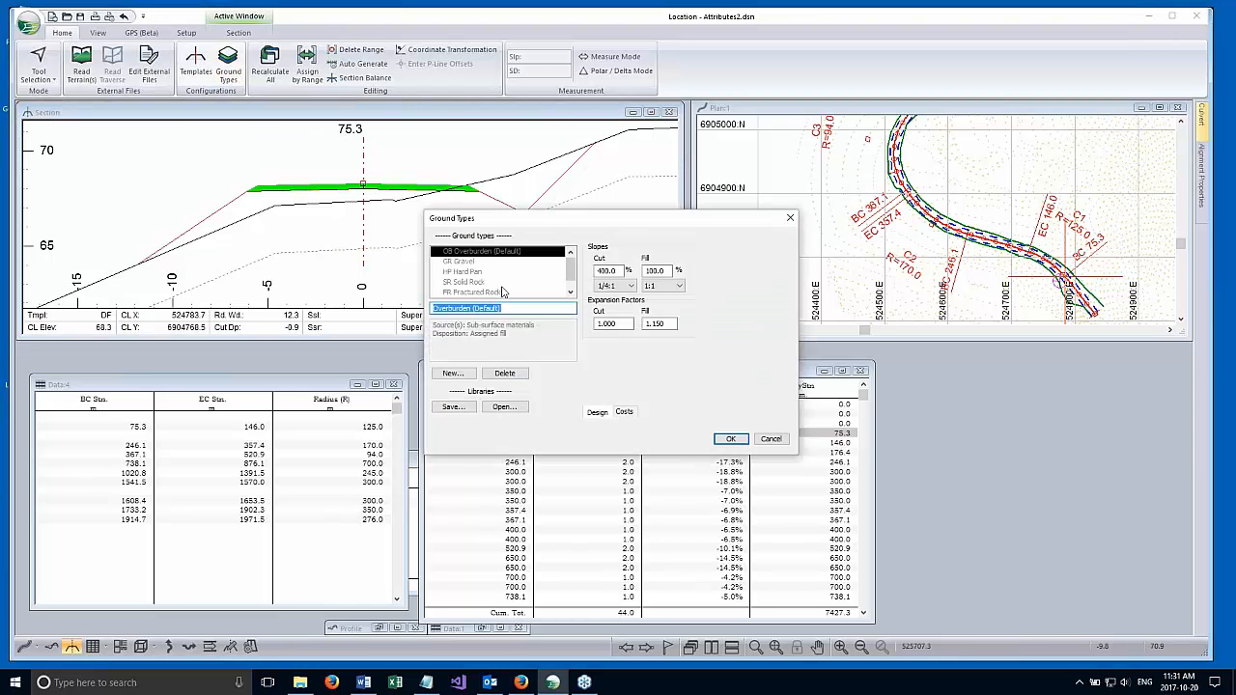
click(468, 264)
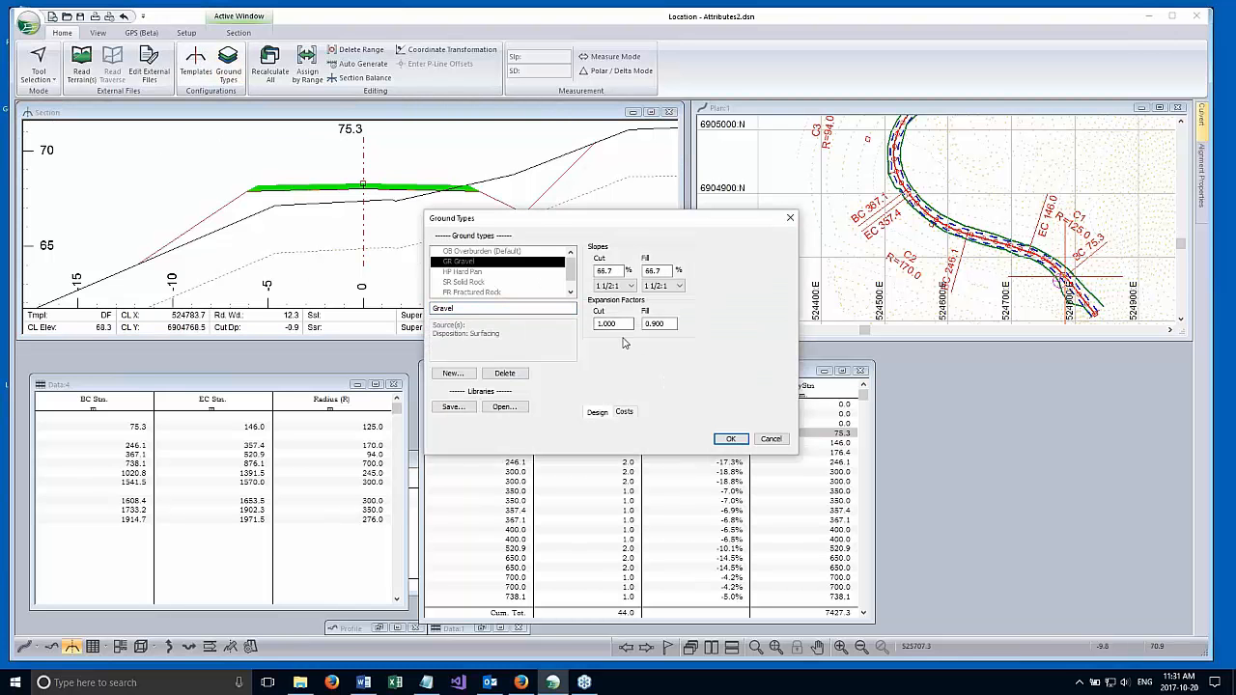
click(625, 413)
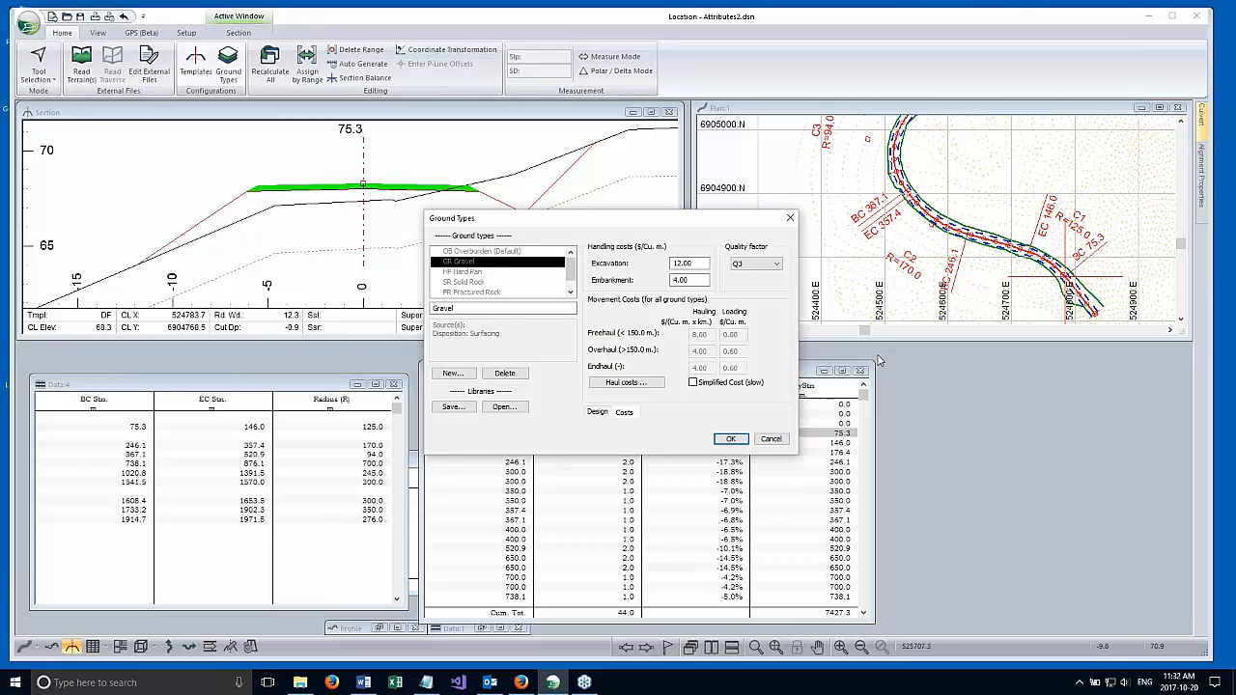
click(770, 439)
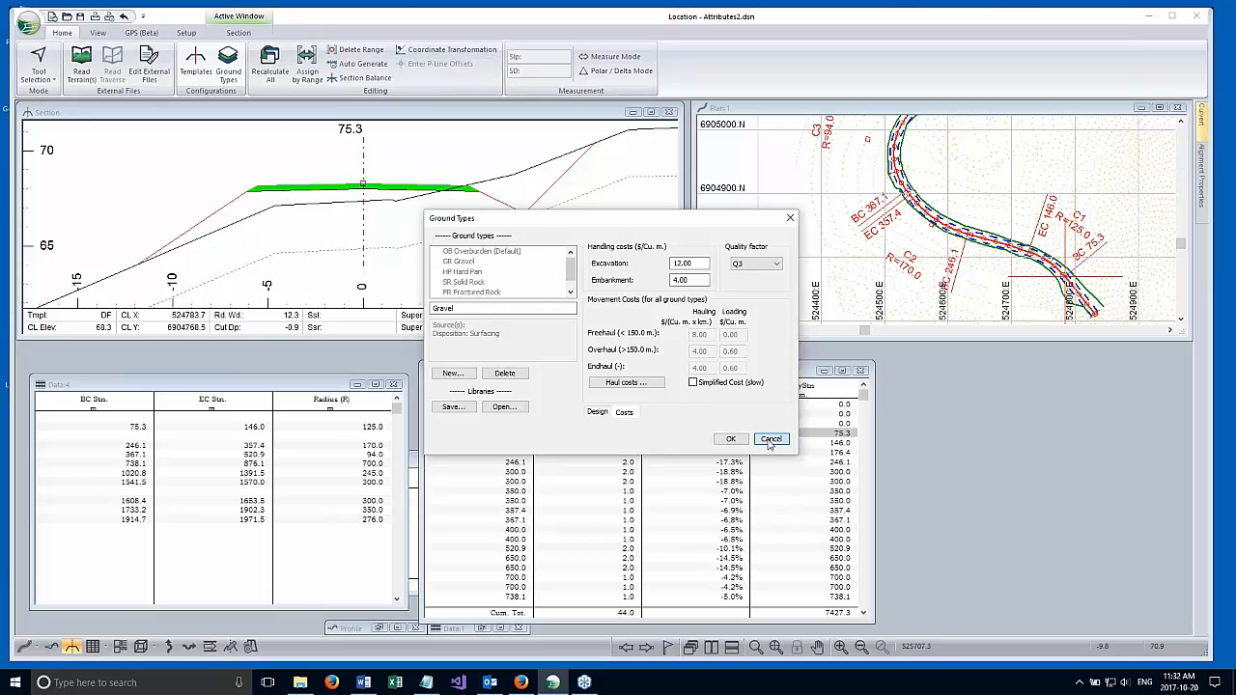
Review the cost and haul volume details of V-align 2 in the alignment properties.
click(1200, 175)
click(1043, 185)
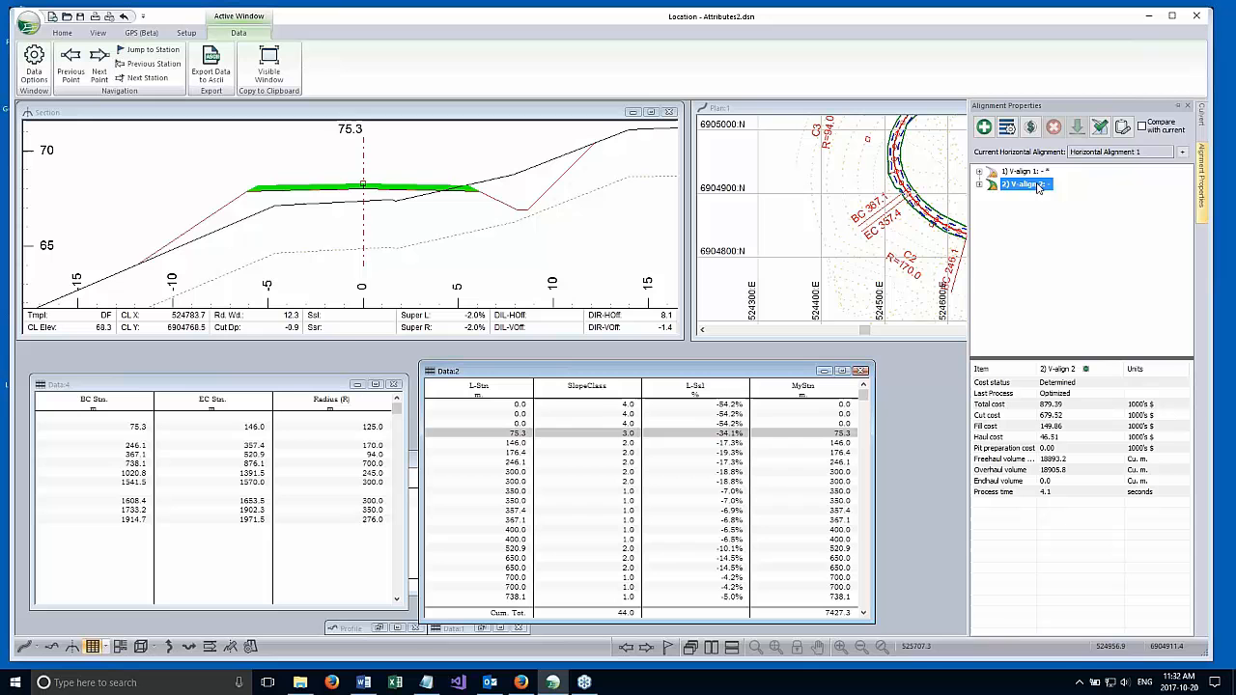
click(980, 185)
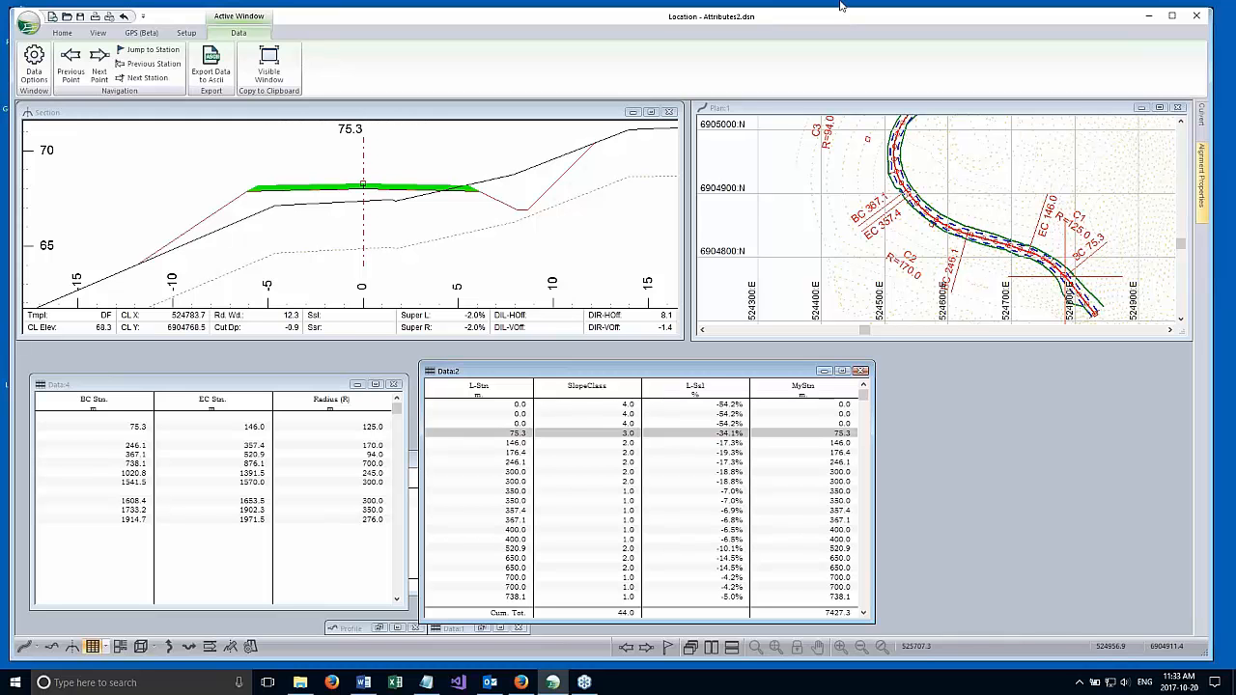
Review the file formats available for saving the Attributes2 design under another type, and leave without saving.
mouse_move(732, 265)
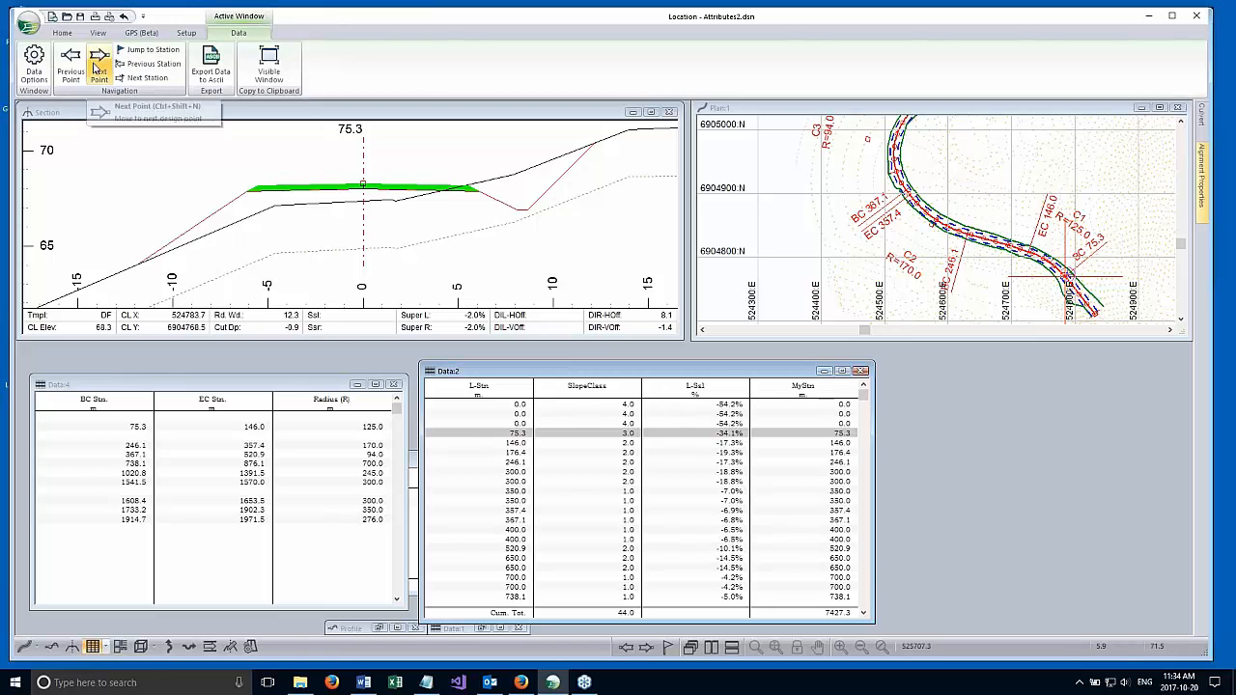
click(29, 24)
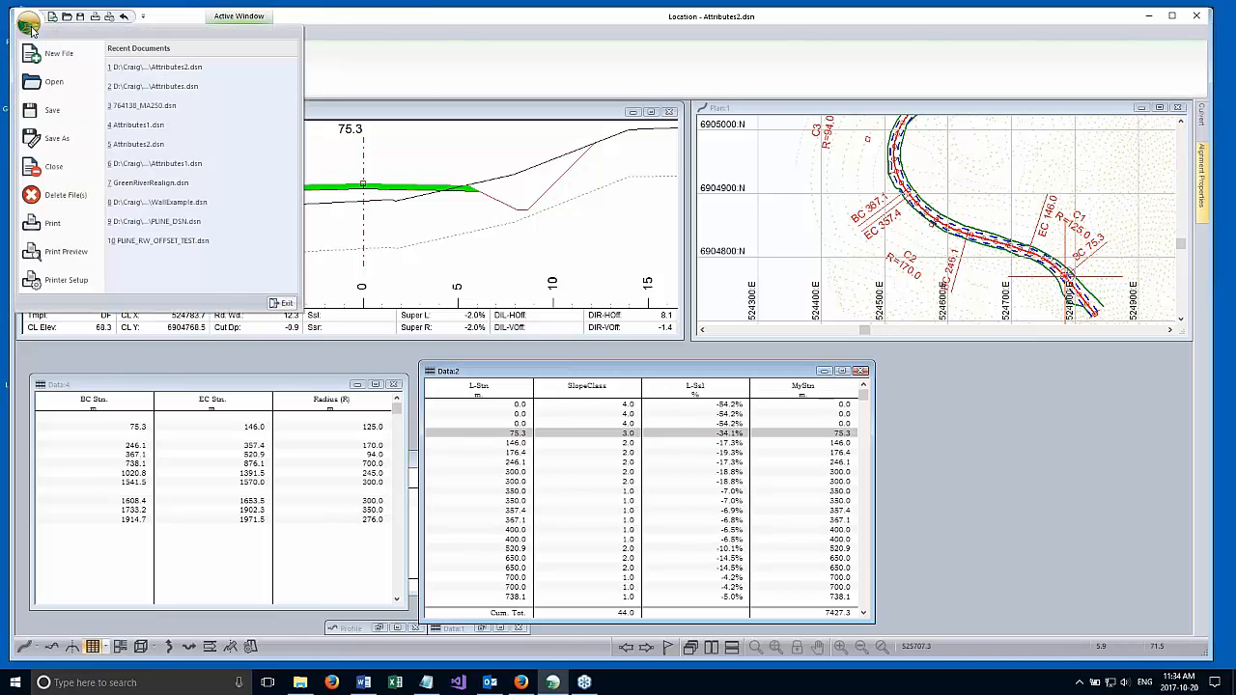
click(55, 140)
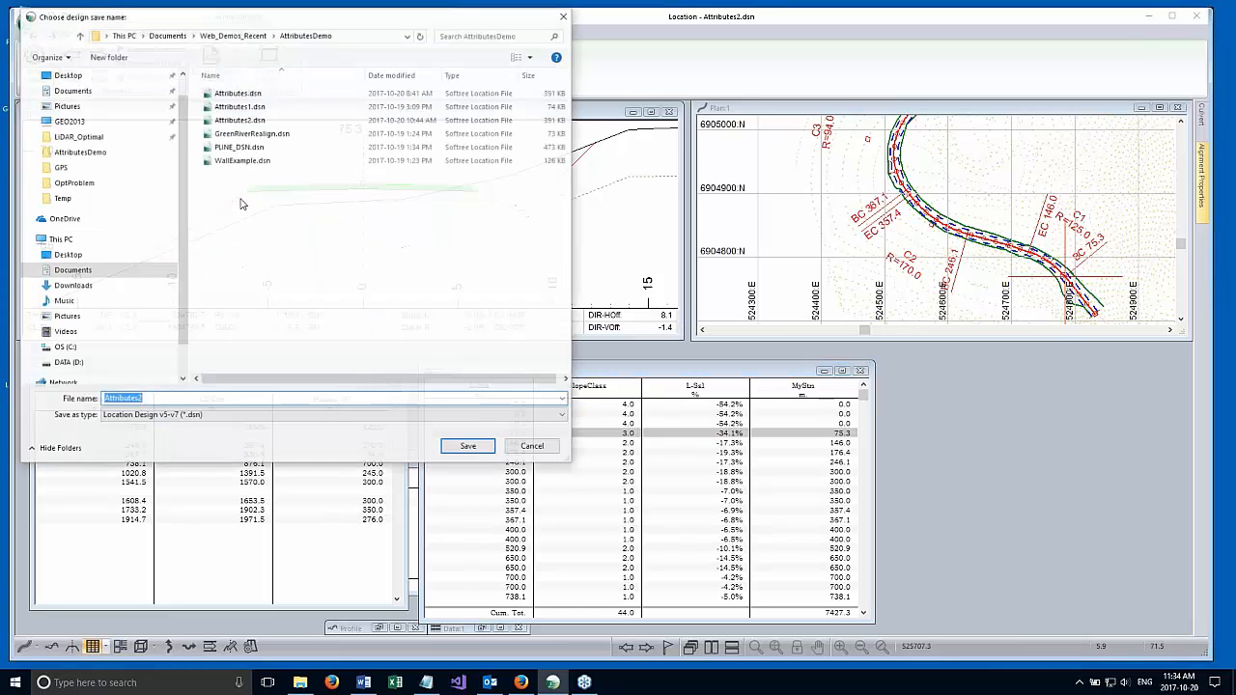
click(125, 417)
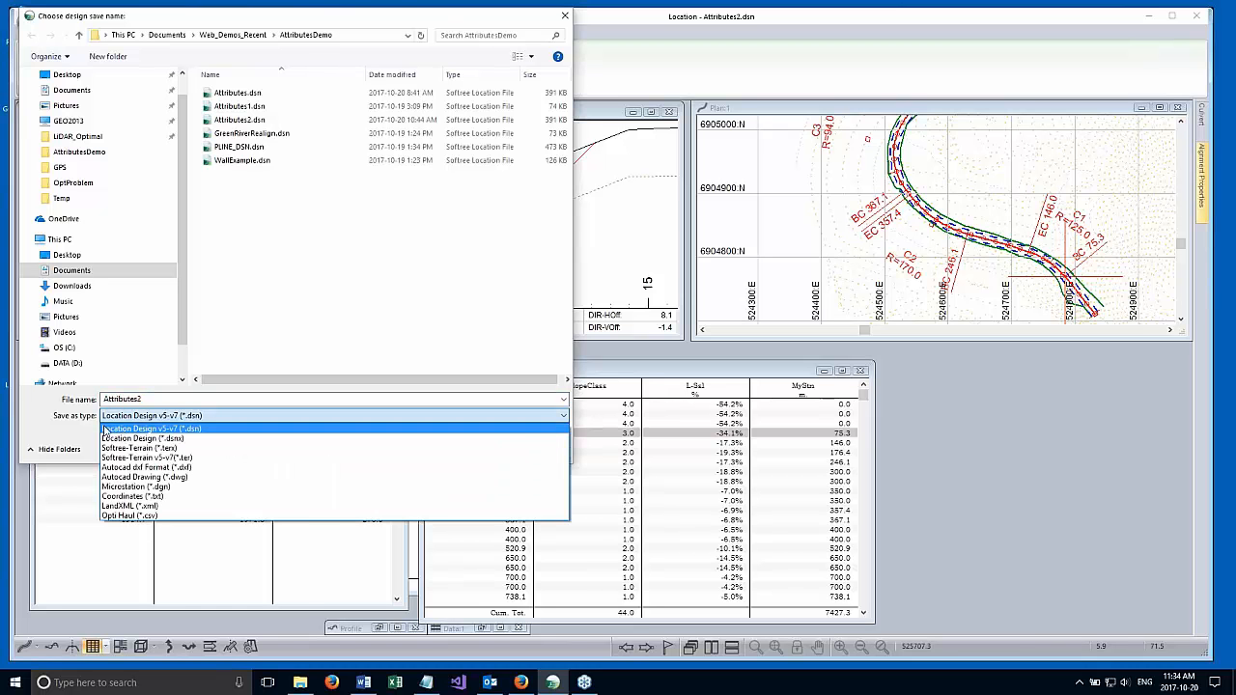
click(38, 428)
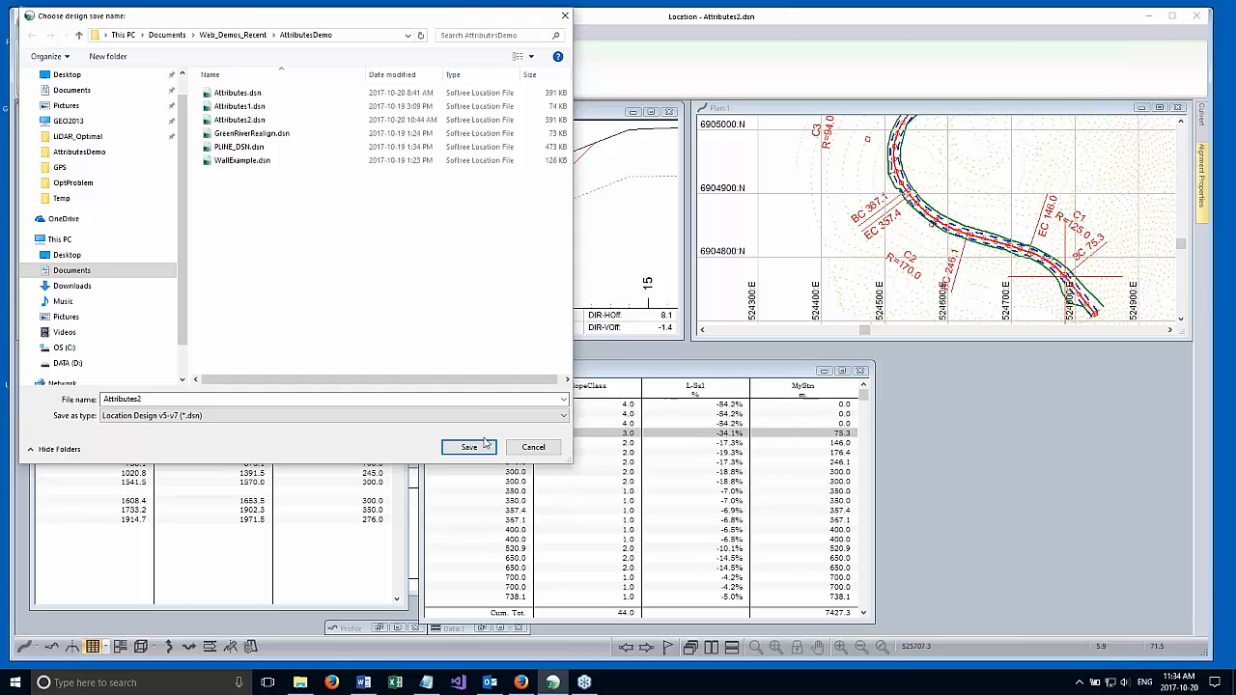
click(526, 452)
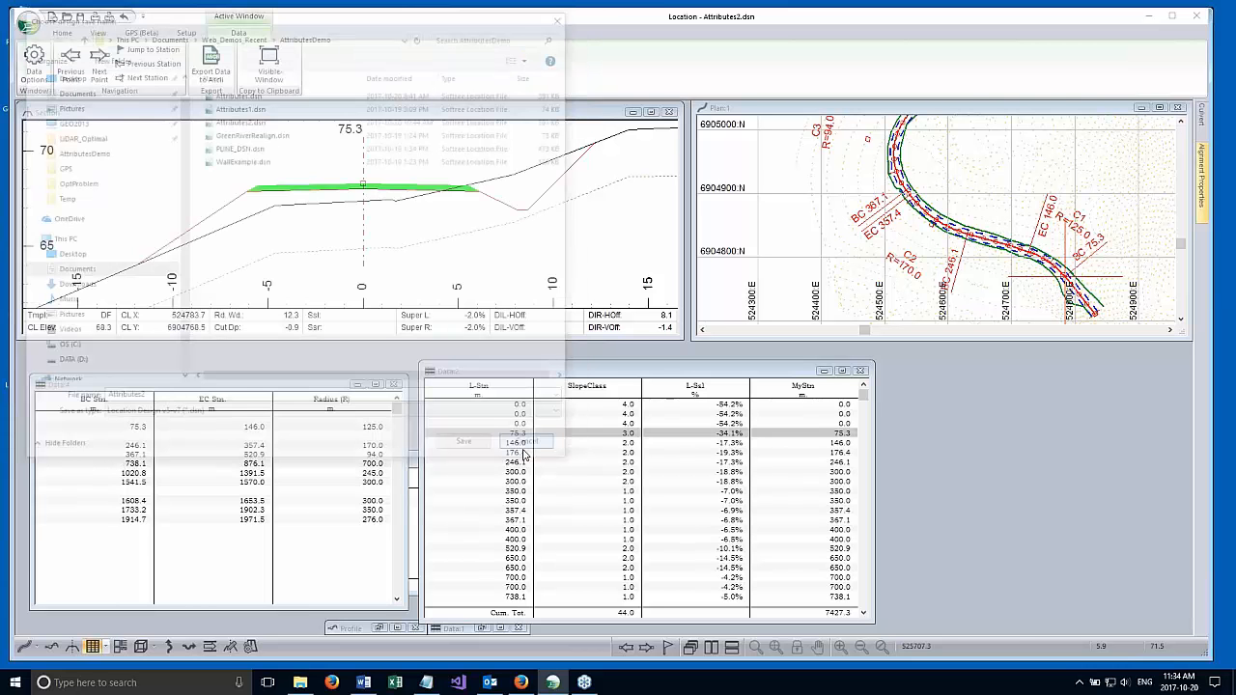